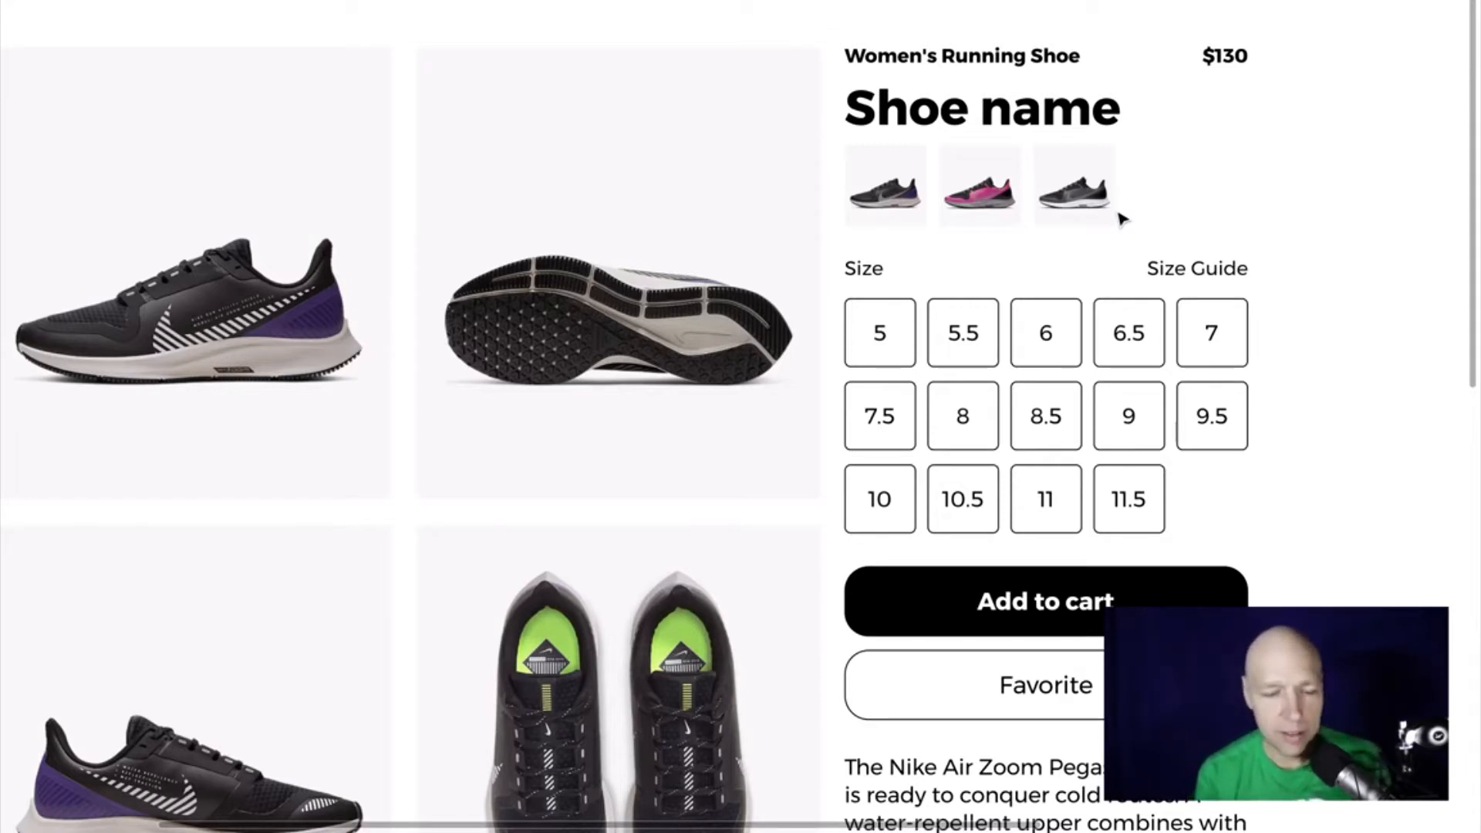
# Step: Bring back the hidden interface and add a text layer reading "Test" on the empty canvas above the product page
pyautogui.scroll(5, 1122, 220)
pyautogui.hscroll(2, 1122, 219)
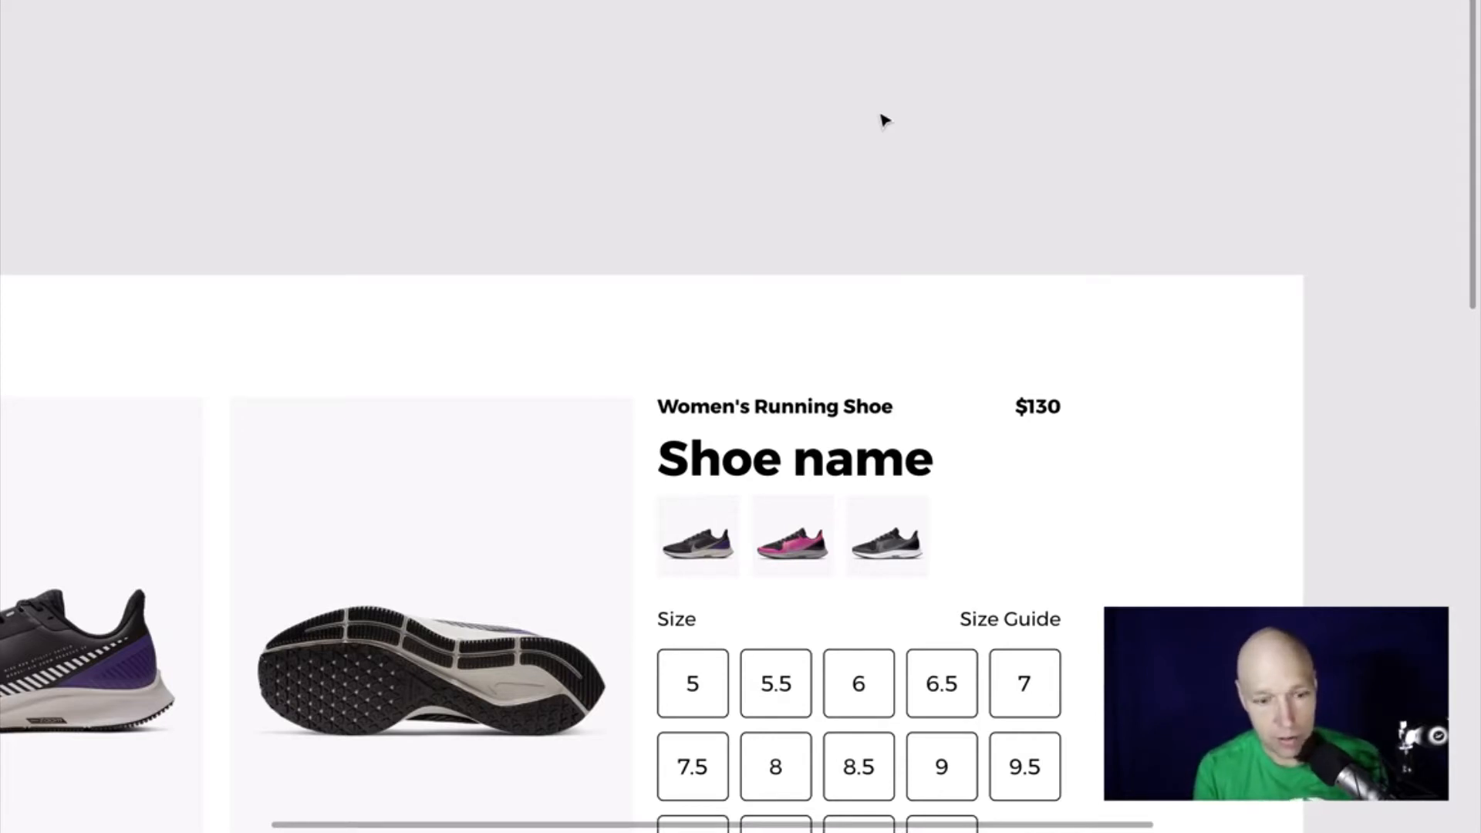
pyautogui.hotkey('ctrl', '\\')
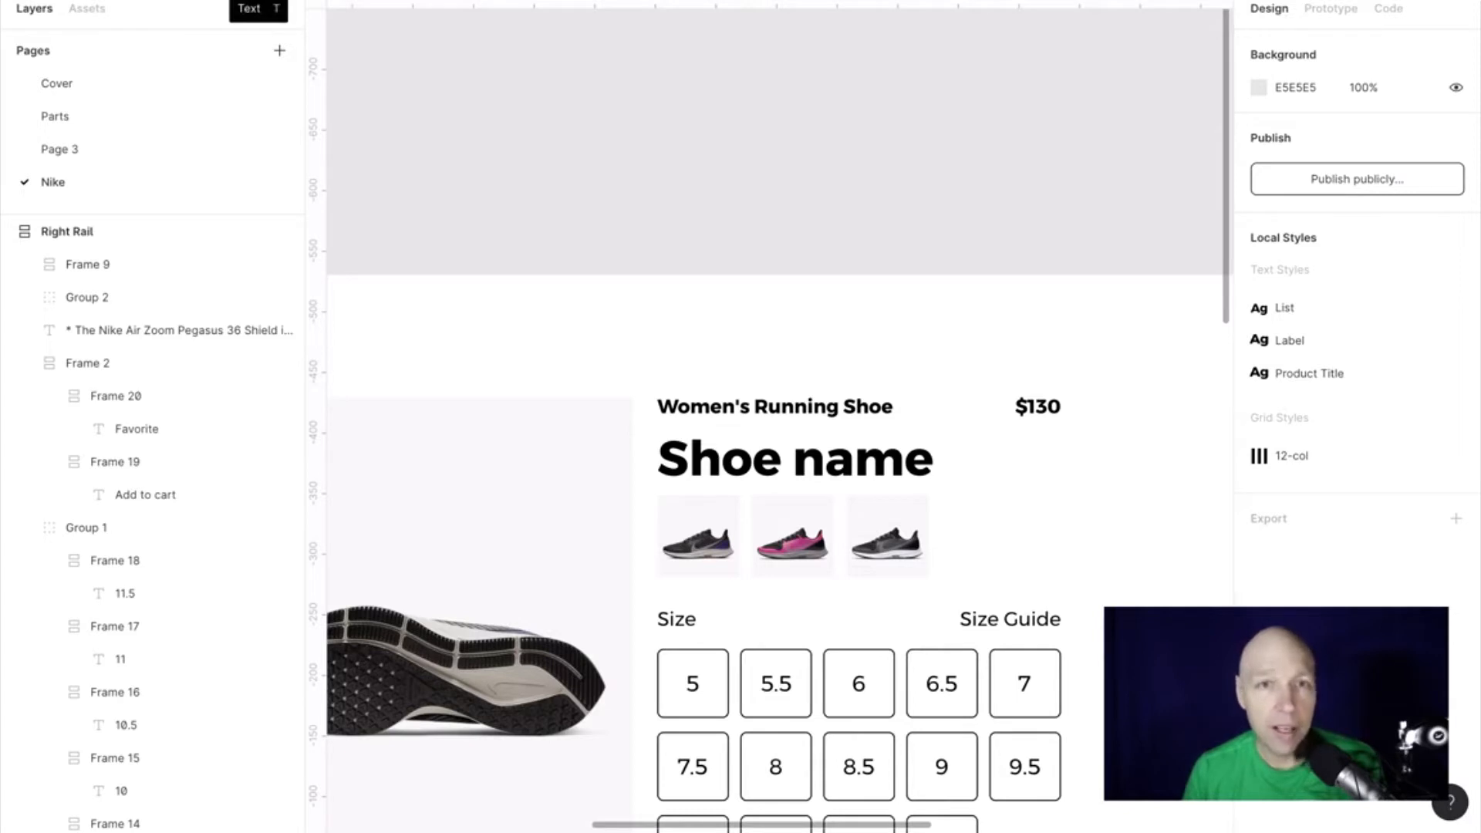
pyautogui.click(672, 105)
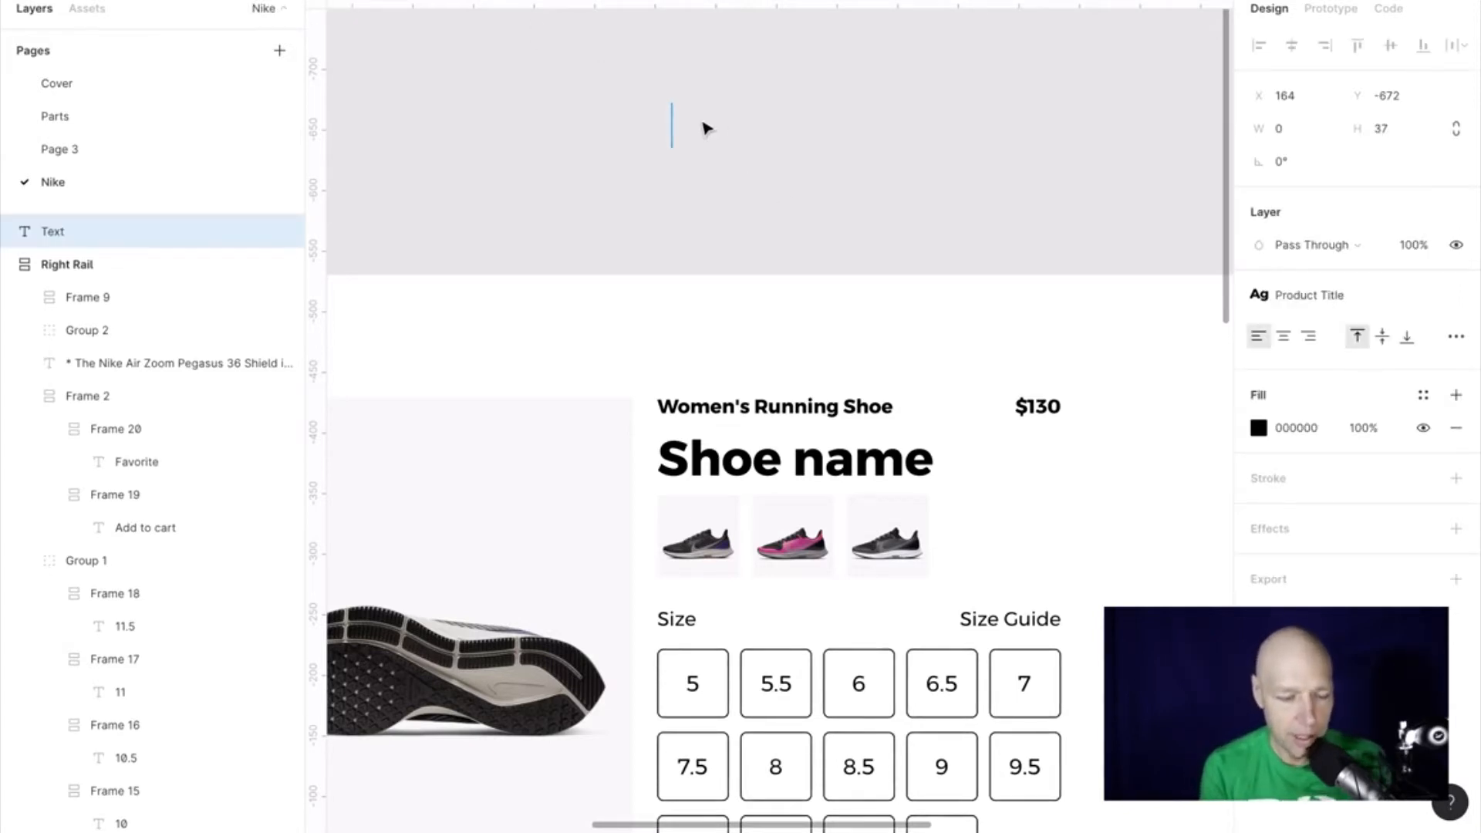
pyautogui.write('Test')
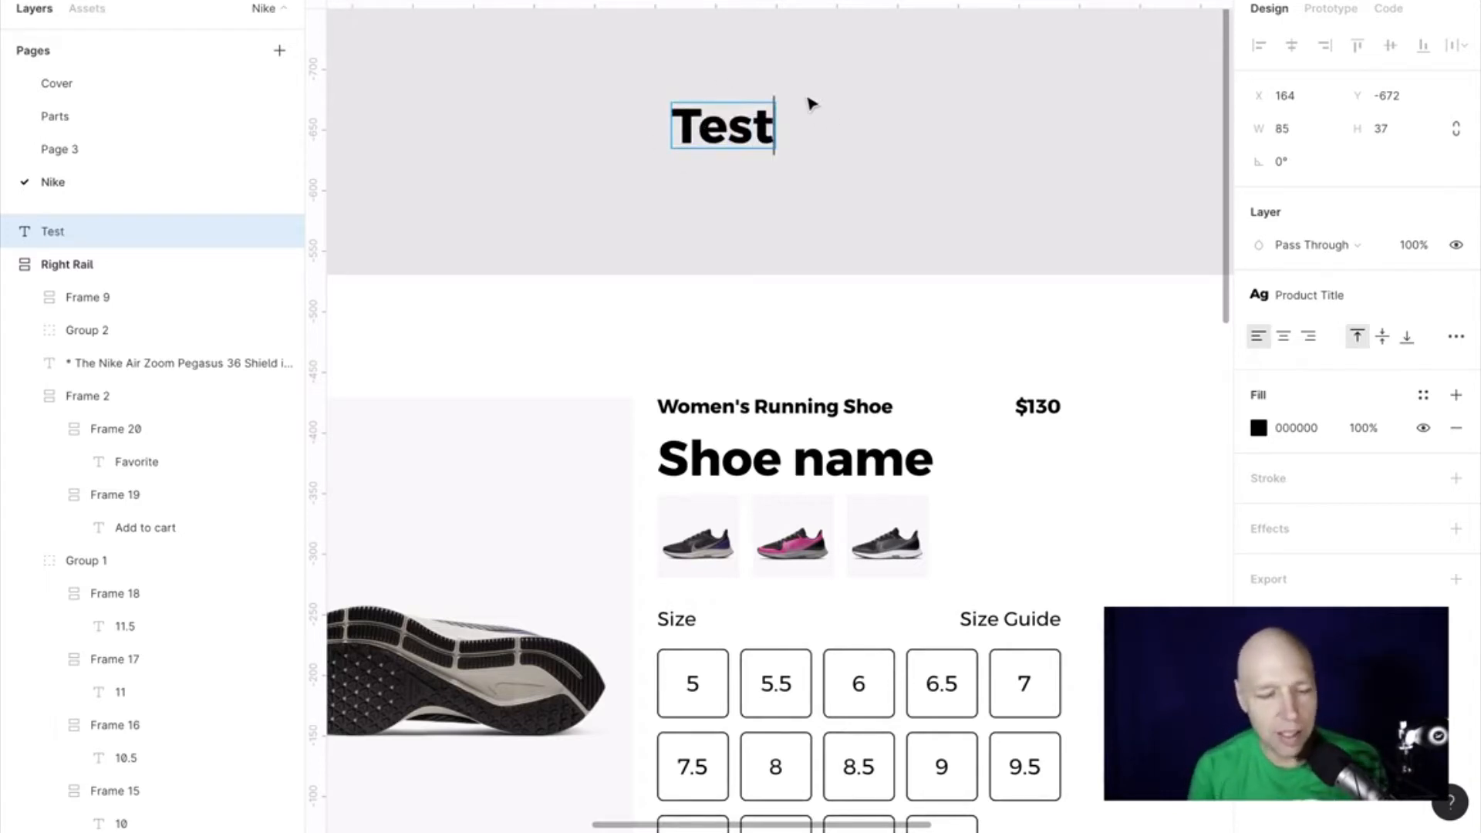
# Step: Detach the Product Title style from the Test text and set its font size to 20
pyautogui.scroll(3, 809, 100)
pyautogui.hscroll(-3, 810, 103)
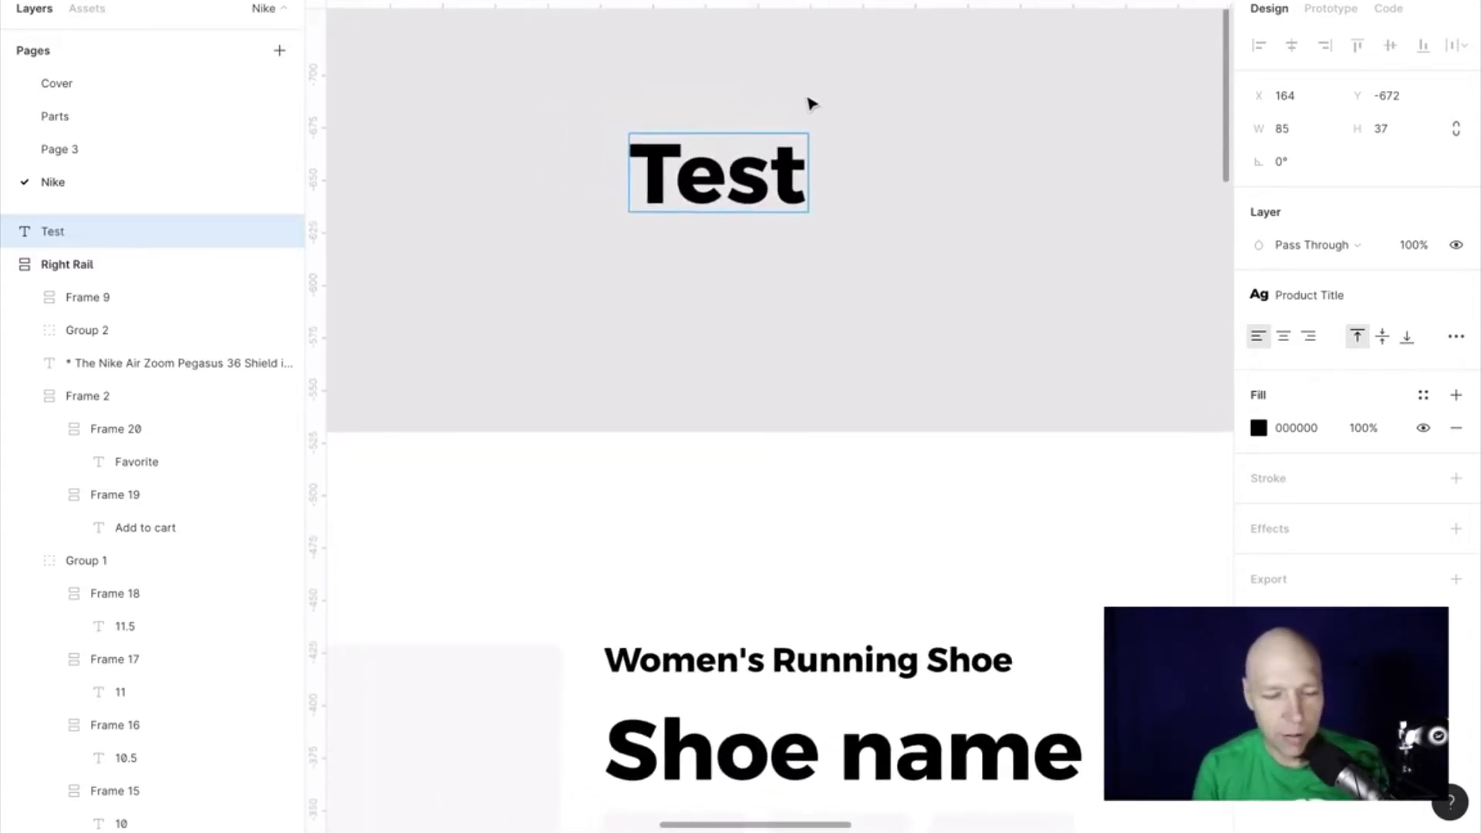
pyautogui.moveTo(1375, 308)
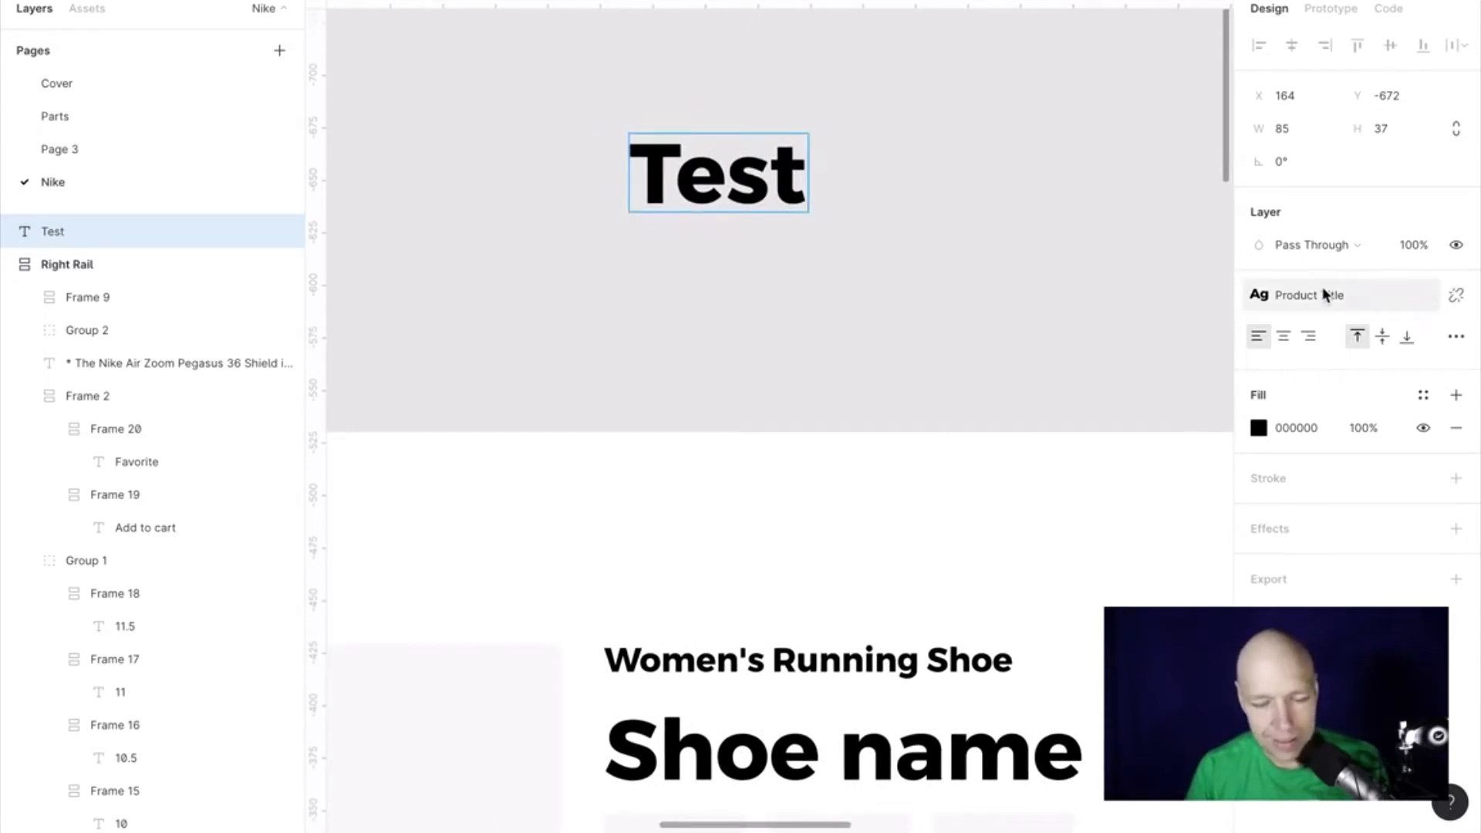
pyautogui.click(1453, 298)
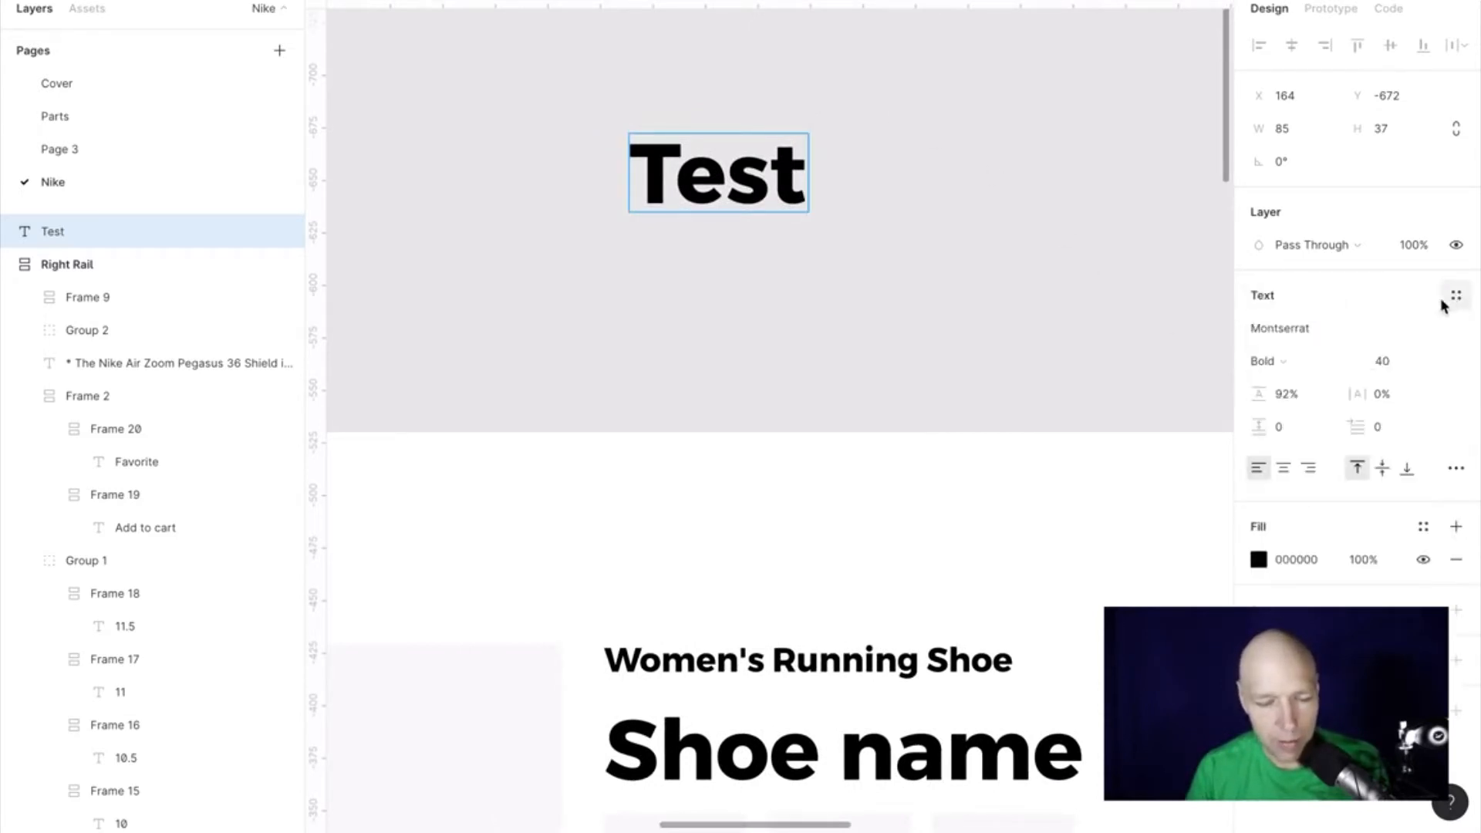
pyautogui.click(1392, 361)
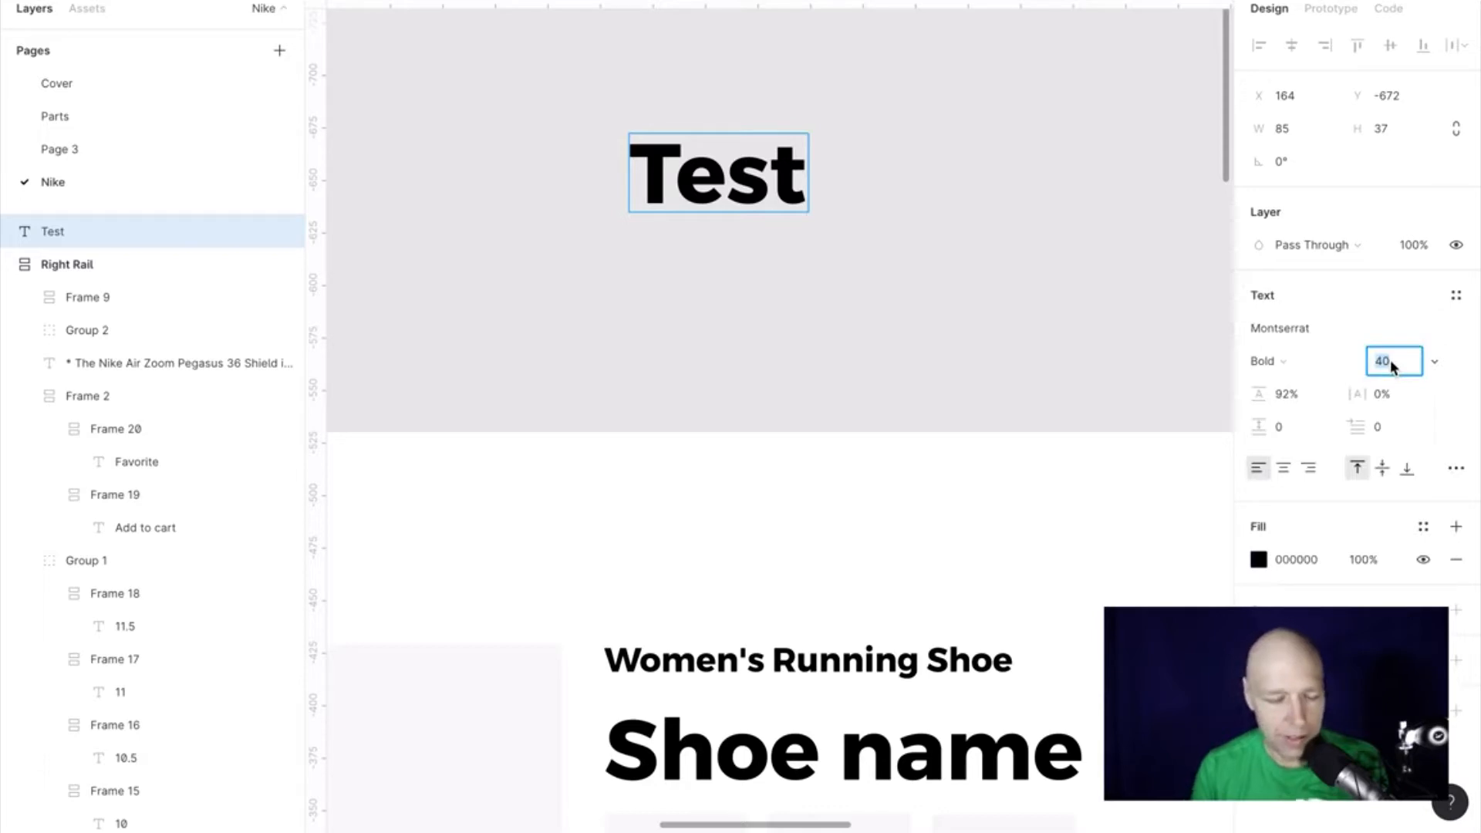
pyautogui.press('Tab')
pyautogui.hotkey('ctrl', 'z')
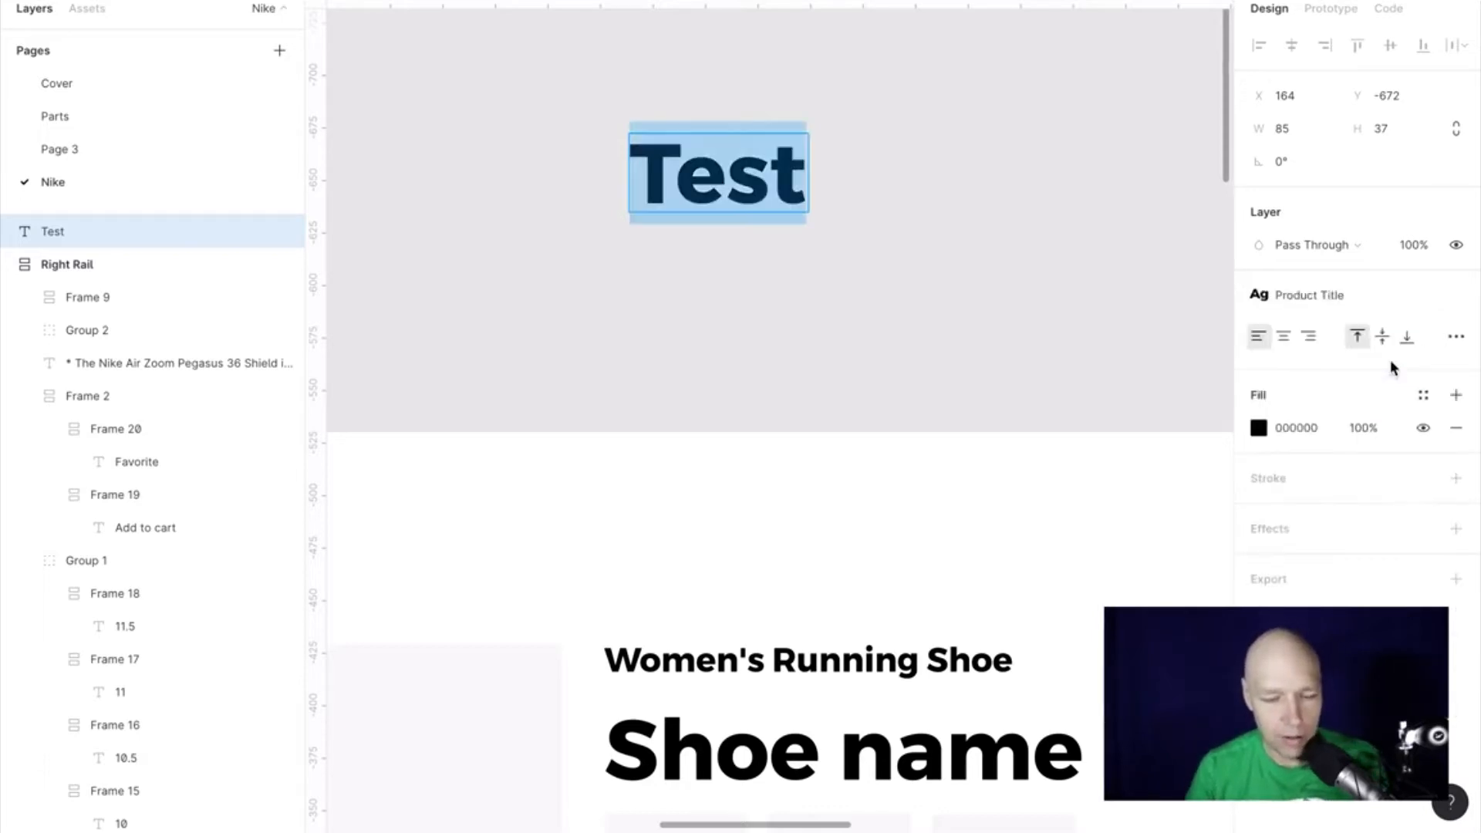
pyautogui.click(1455, 295)
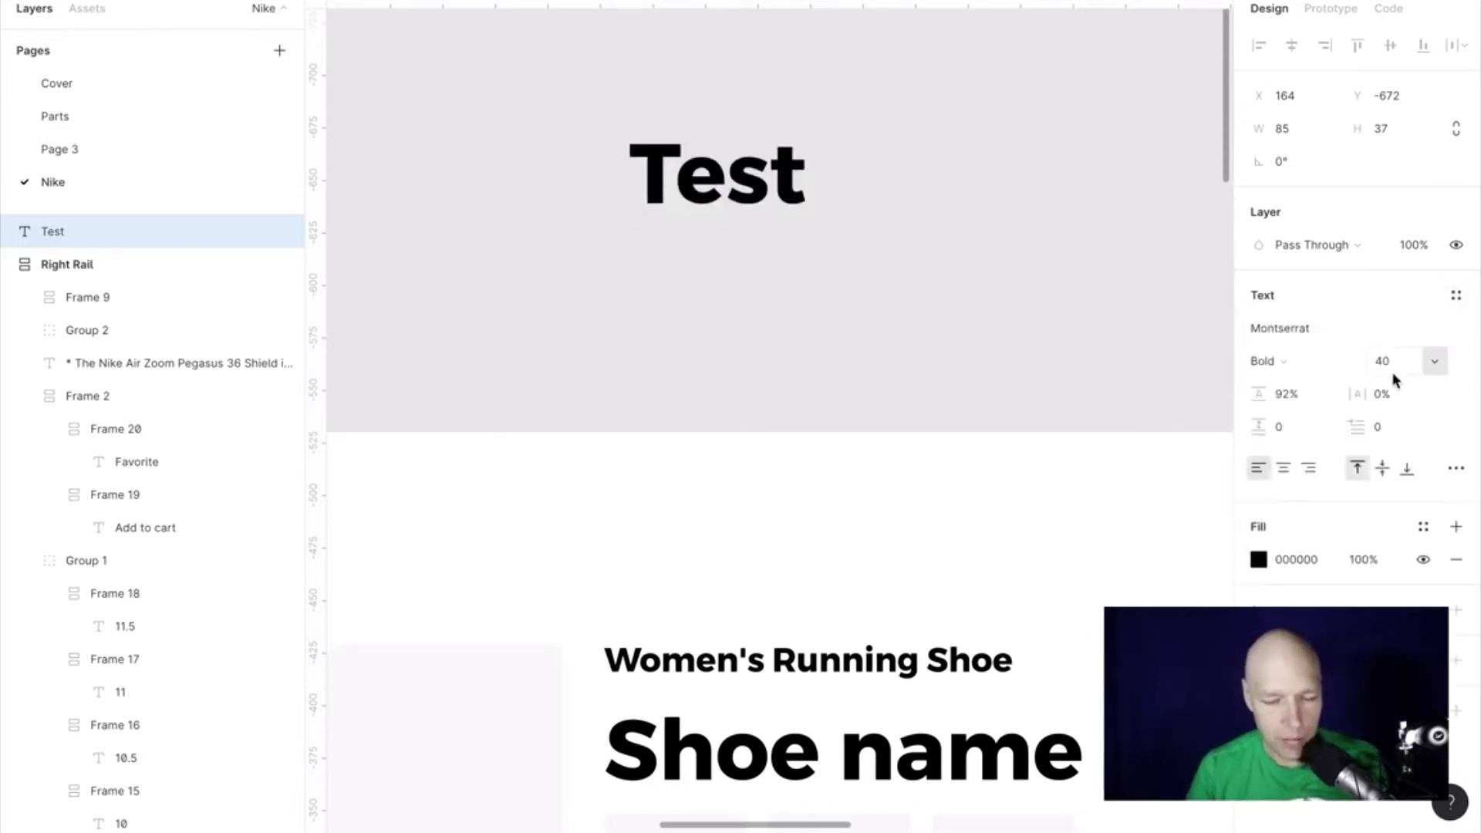
pyautogui.click(1391, 359)
pyautogui.write('20')
pyautogui.press('Return')
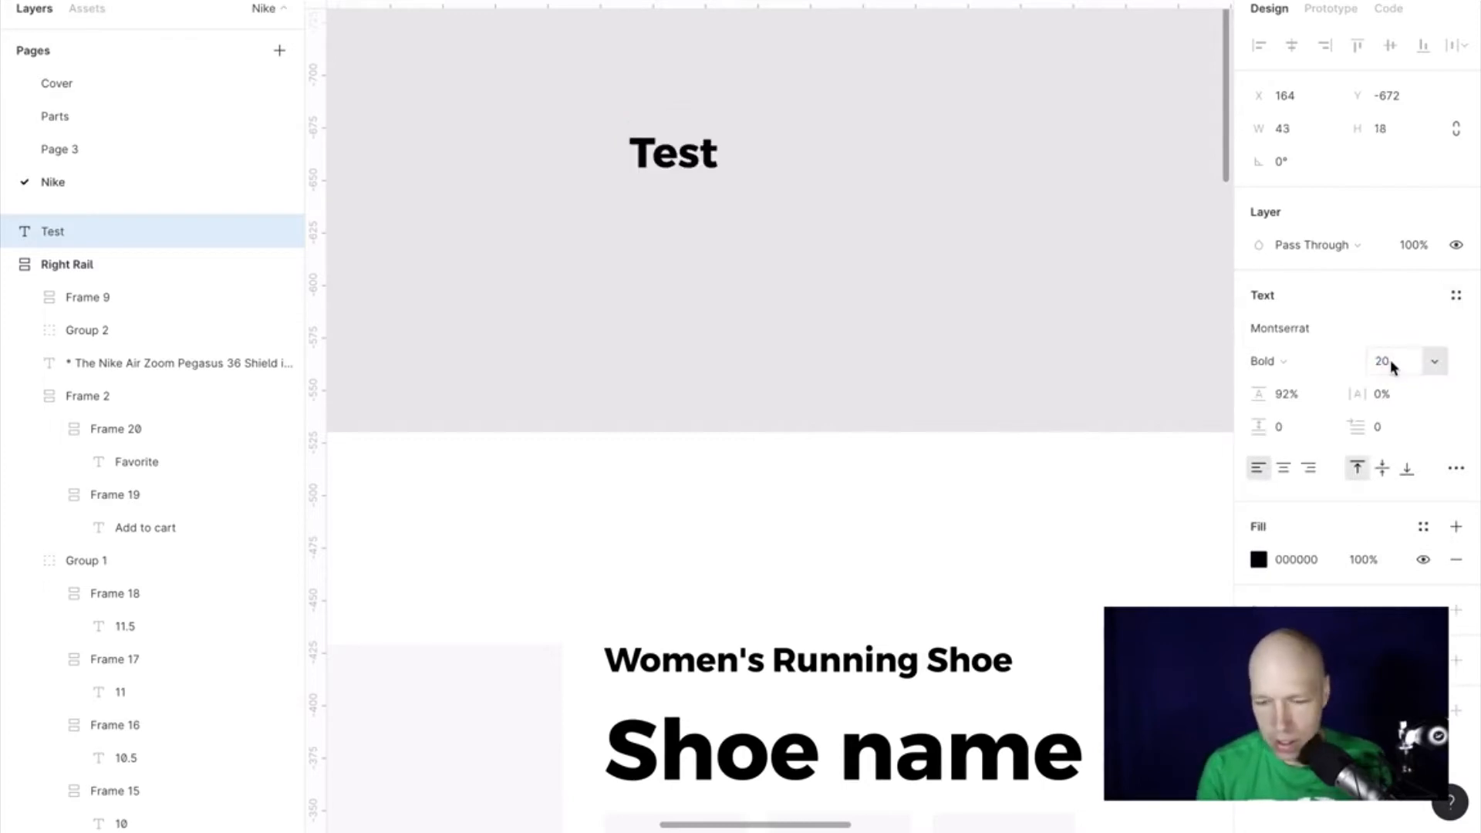
# Step: Wrap the Test text in an auto layout frame
pyautogui.click(665, 118)
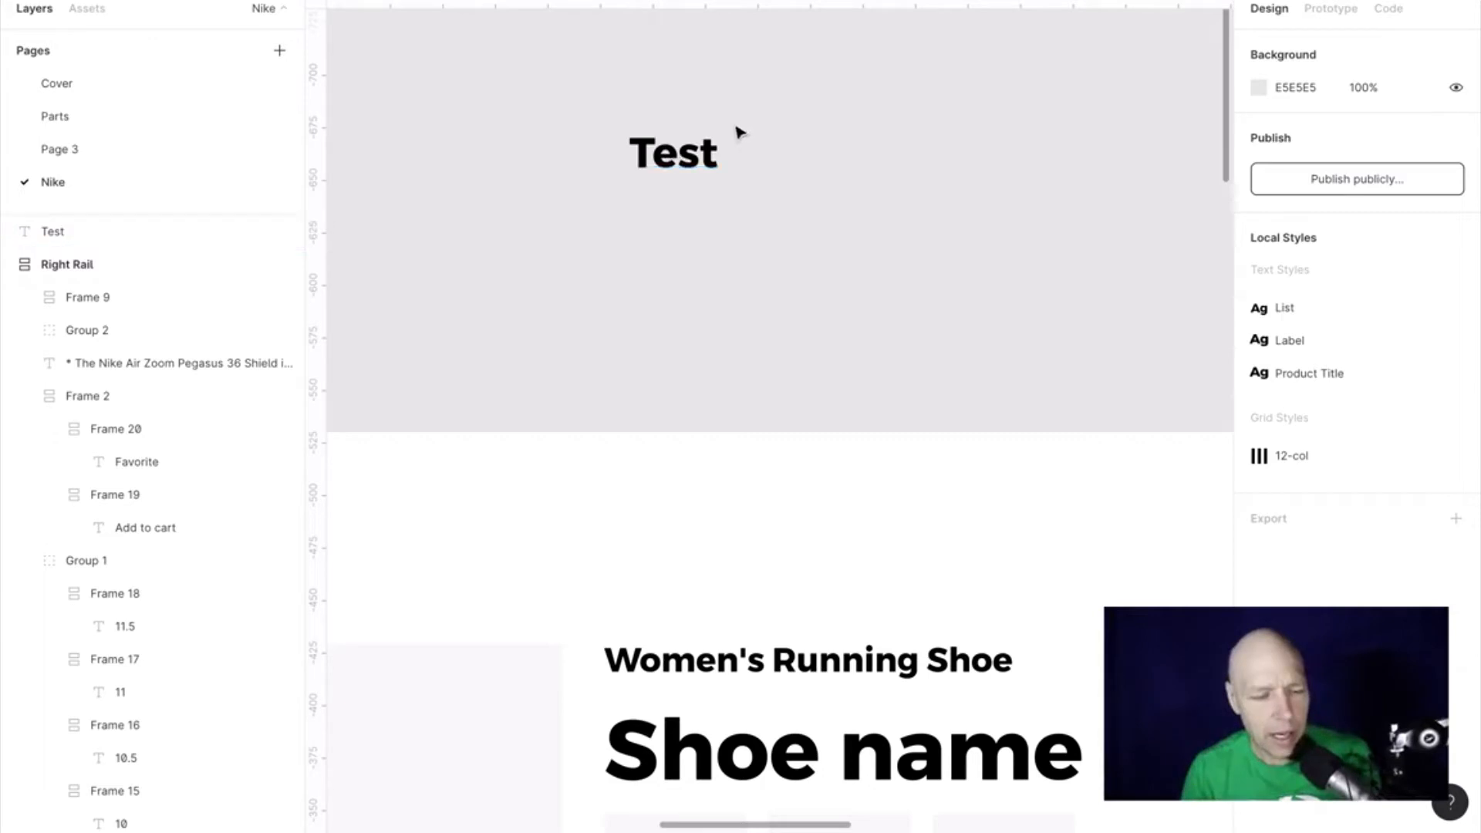
pyautogui.click(711, 157)
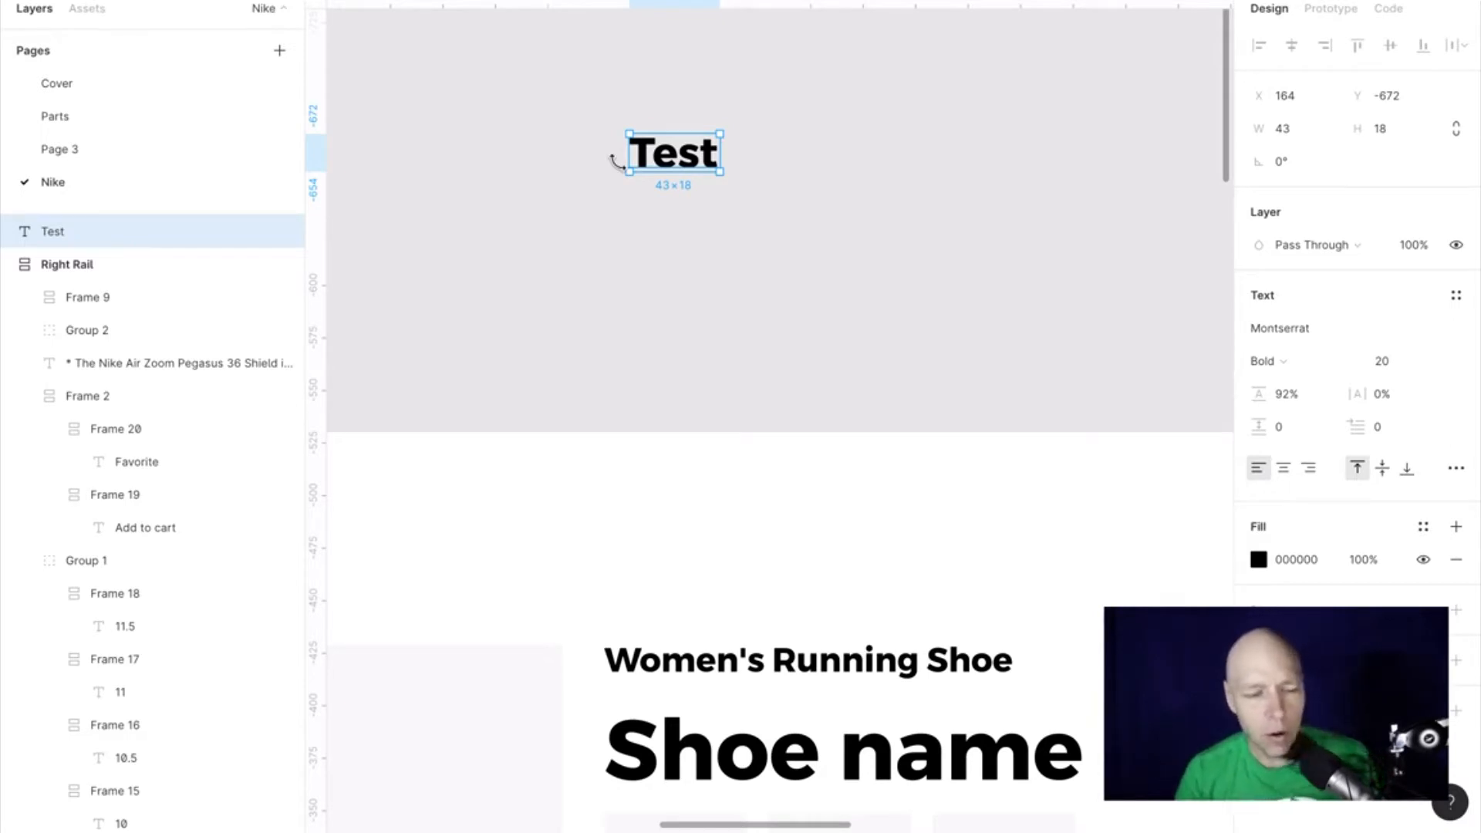
pyautogui.rightClick(677, 162)
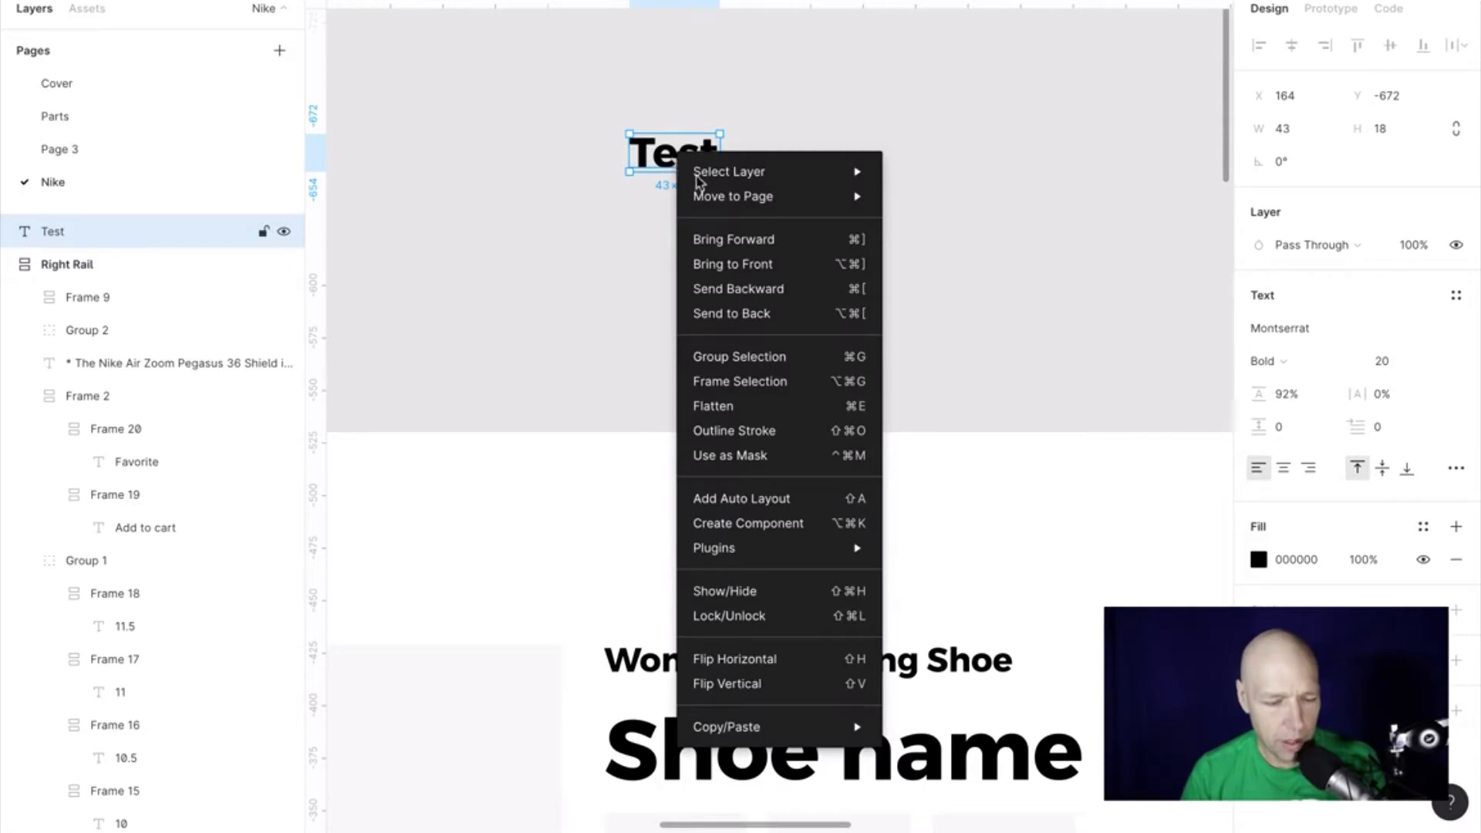
pyautogui.click(834, 508)
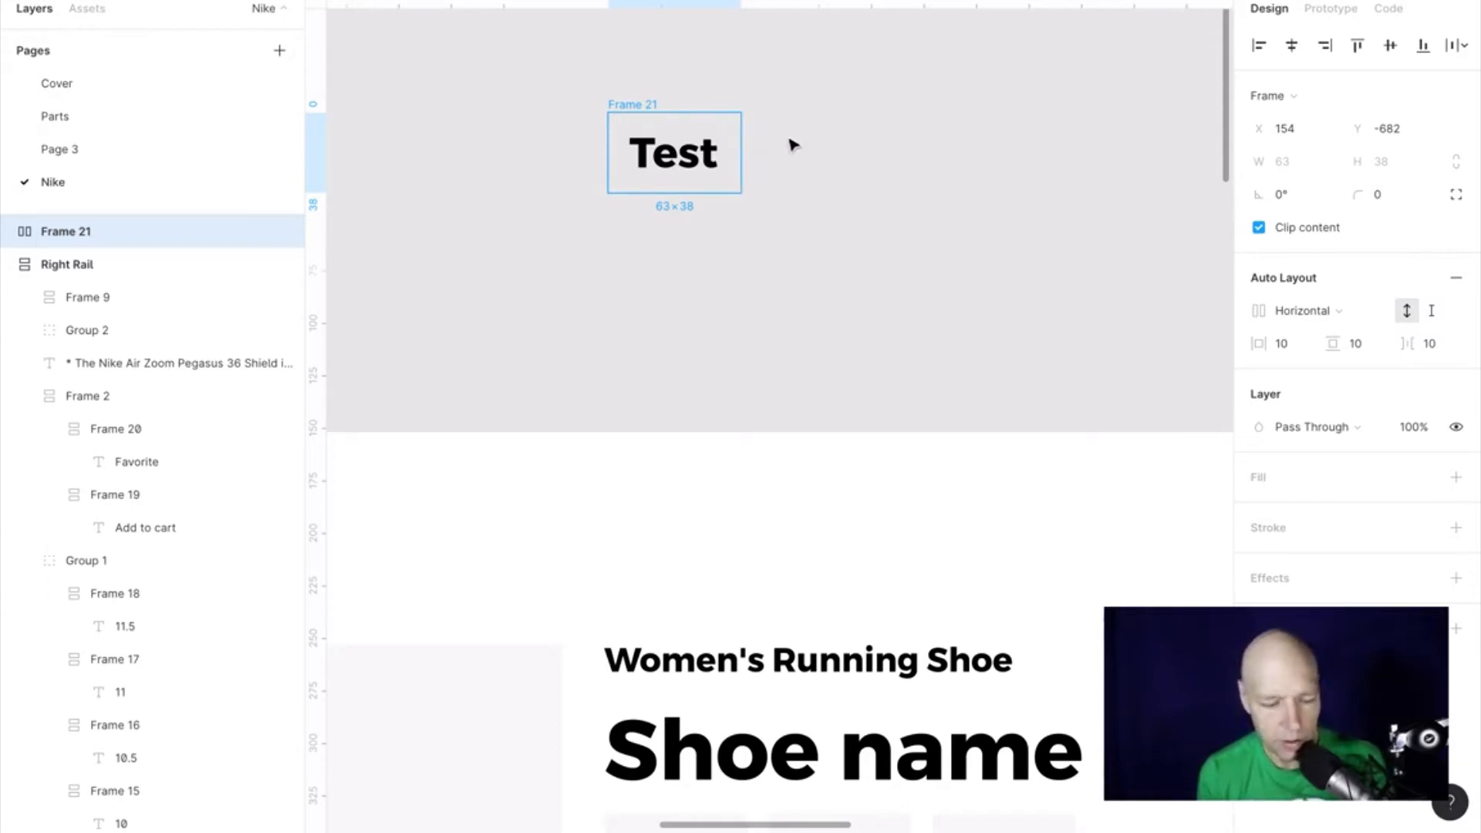
# Step: Duplicate the auto layout Test frame beside the original and remove auto layout from the copy
pyautogui.hotkey('ctrl', 'v')
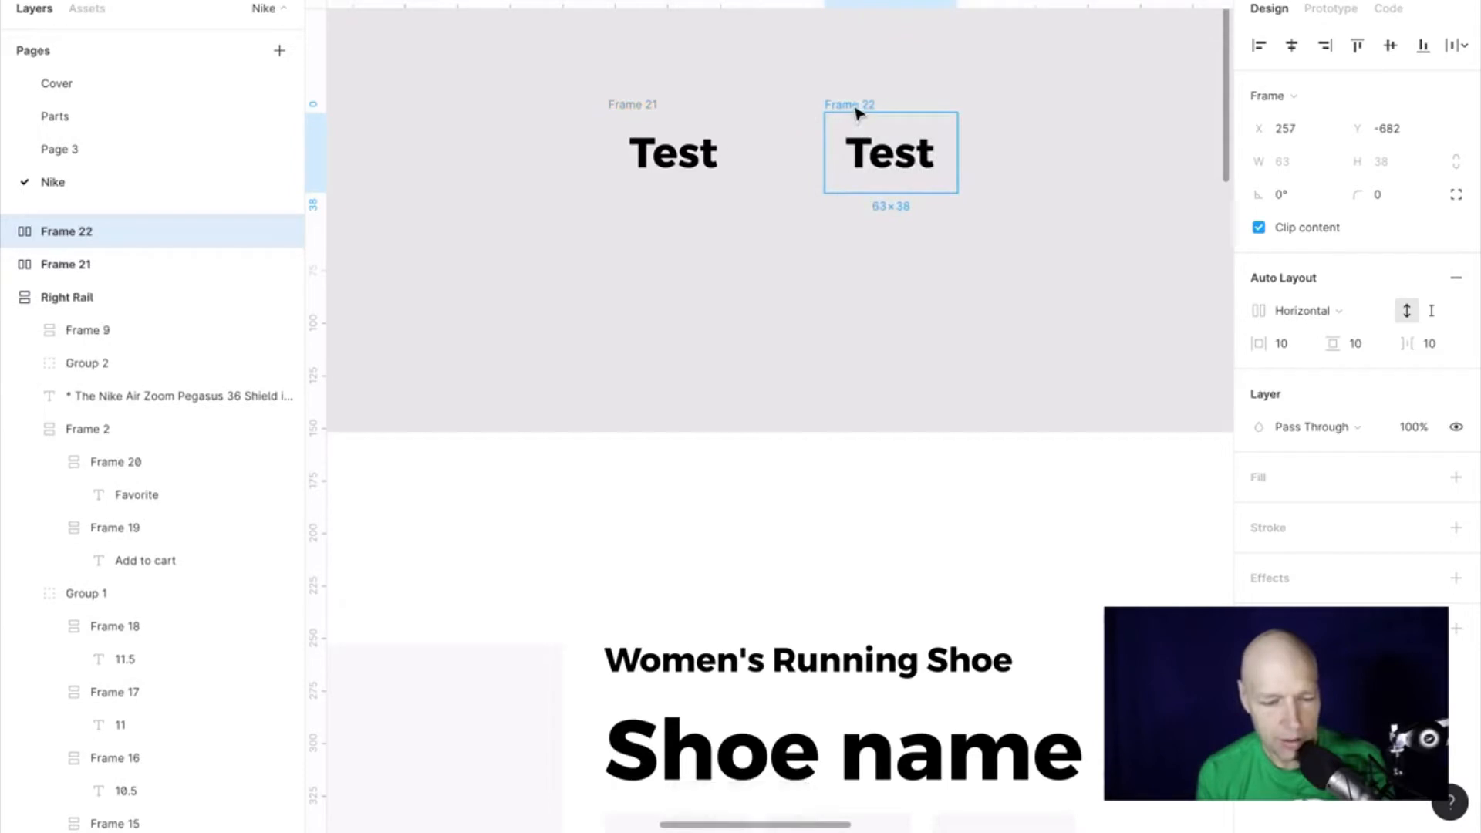
pyautogui.click(1456, 278)
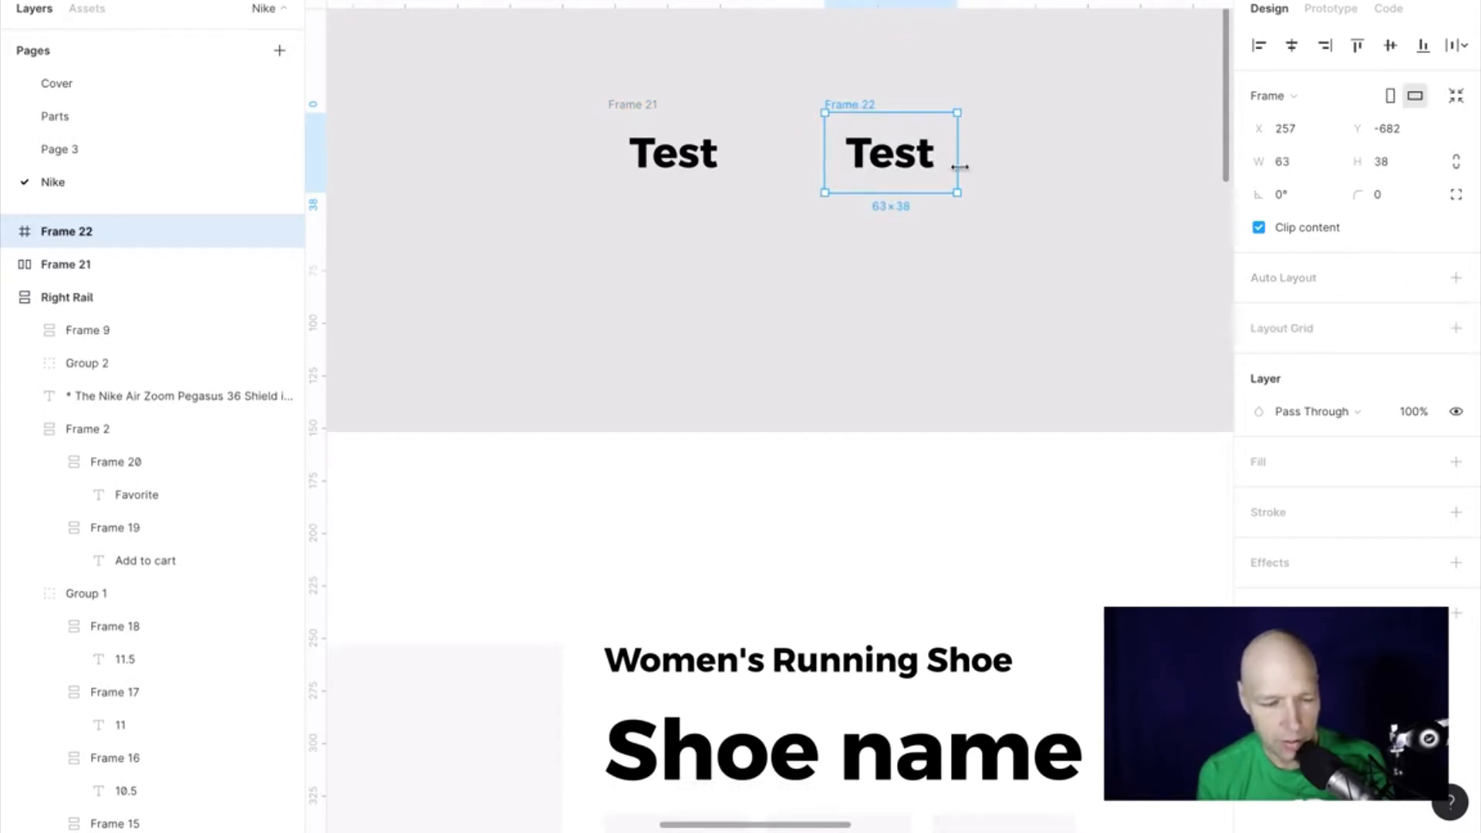
pyautogui.click(1003, 198)
# Step: Move the Test text out of the copied frame so it becomes a separate layer
pyautogui.doubleClick(897, 152)
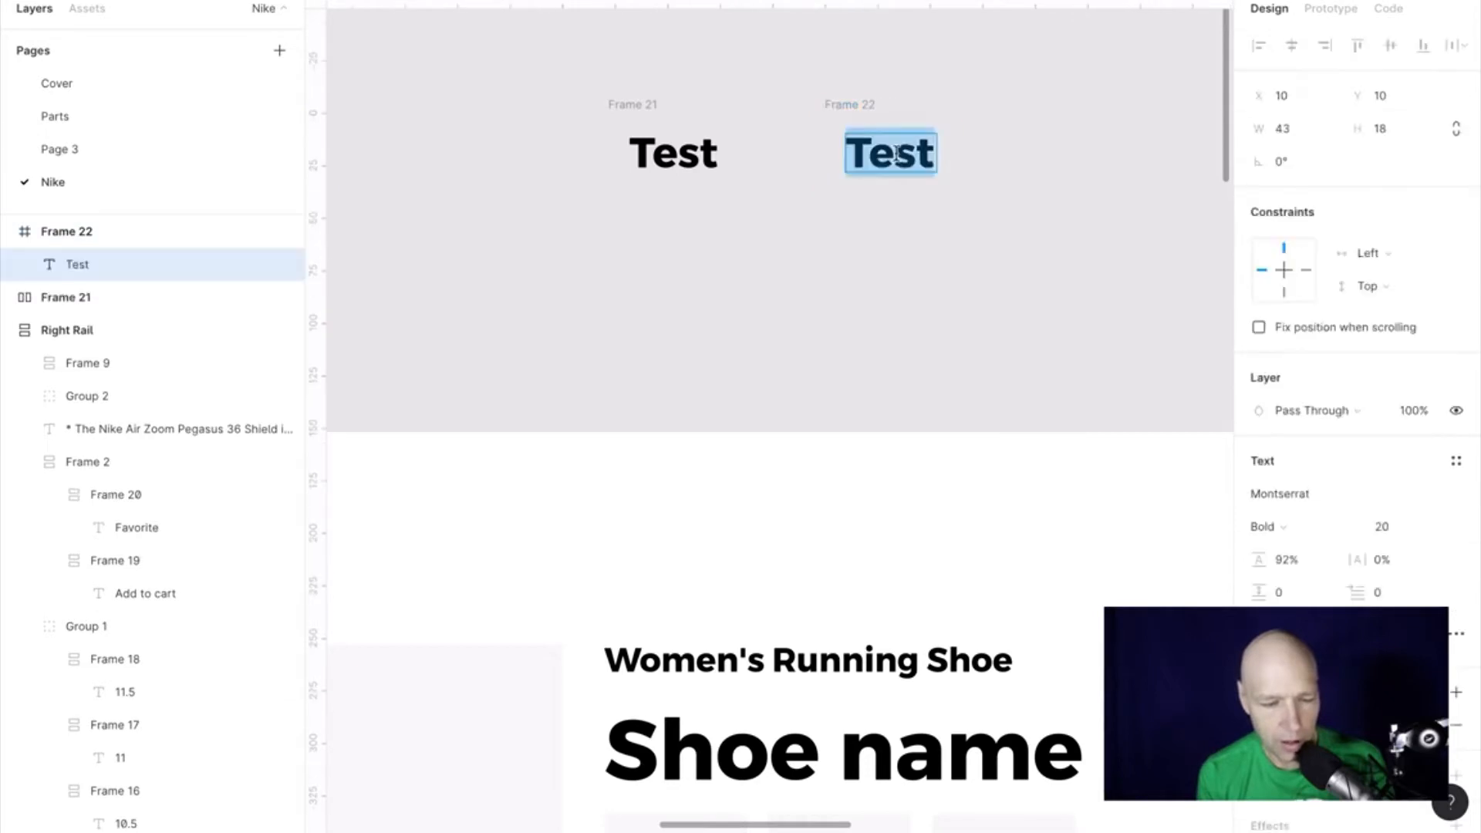
pyautogui.press('Escape')
pyautogui.moveTo(922, 153); pyautogui.dragTo(1032, 159)
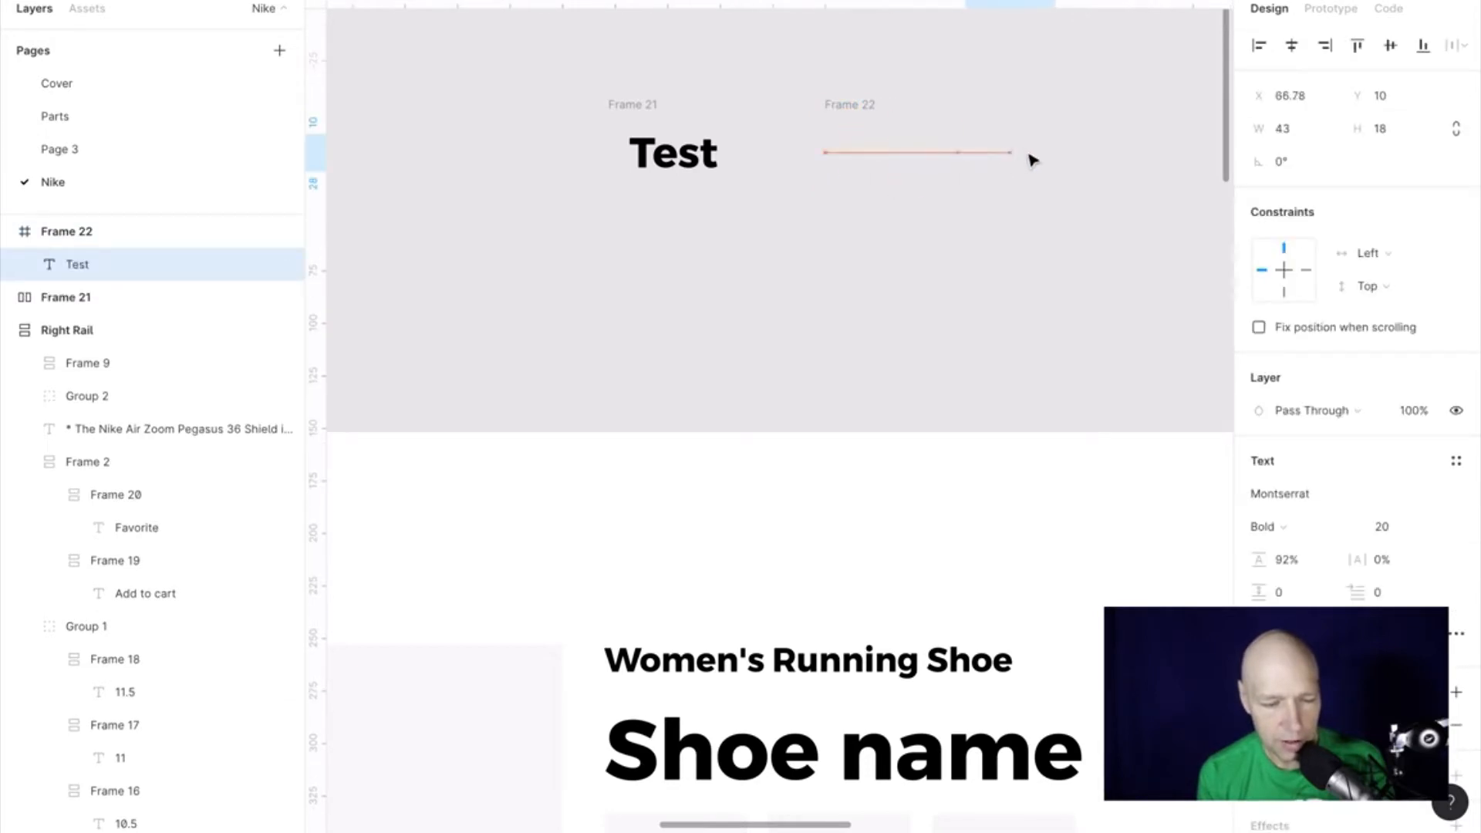
# Step: Delete the emptied copy frame and move the loose Test text closer to the auto layout frame
pyautogui.click(909, 268)
pyautogui.click(889, 146)
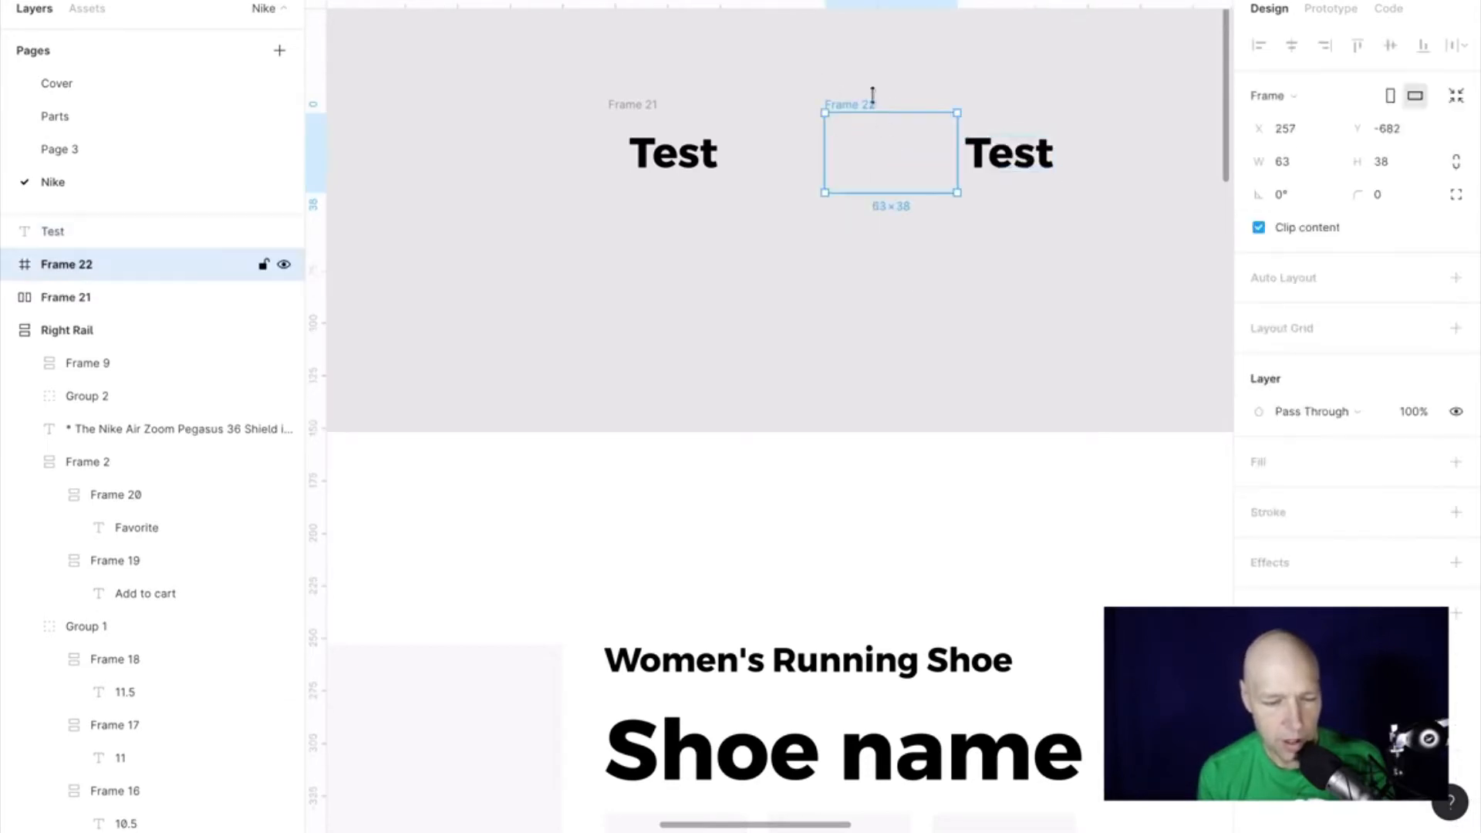
pyautogui.press('Delete')
pyautogui.moveTo(987, 153); pyautogui.dragTo(847, 151)
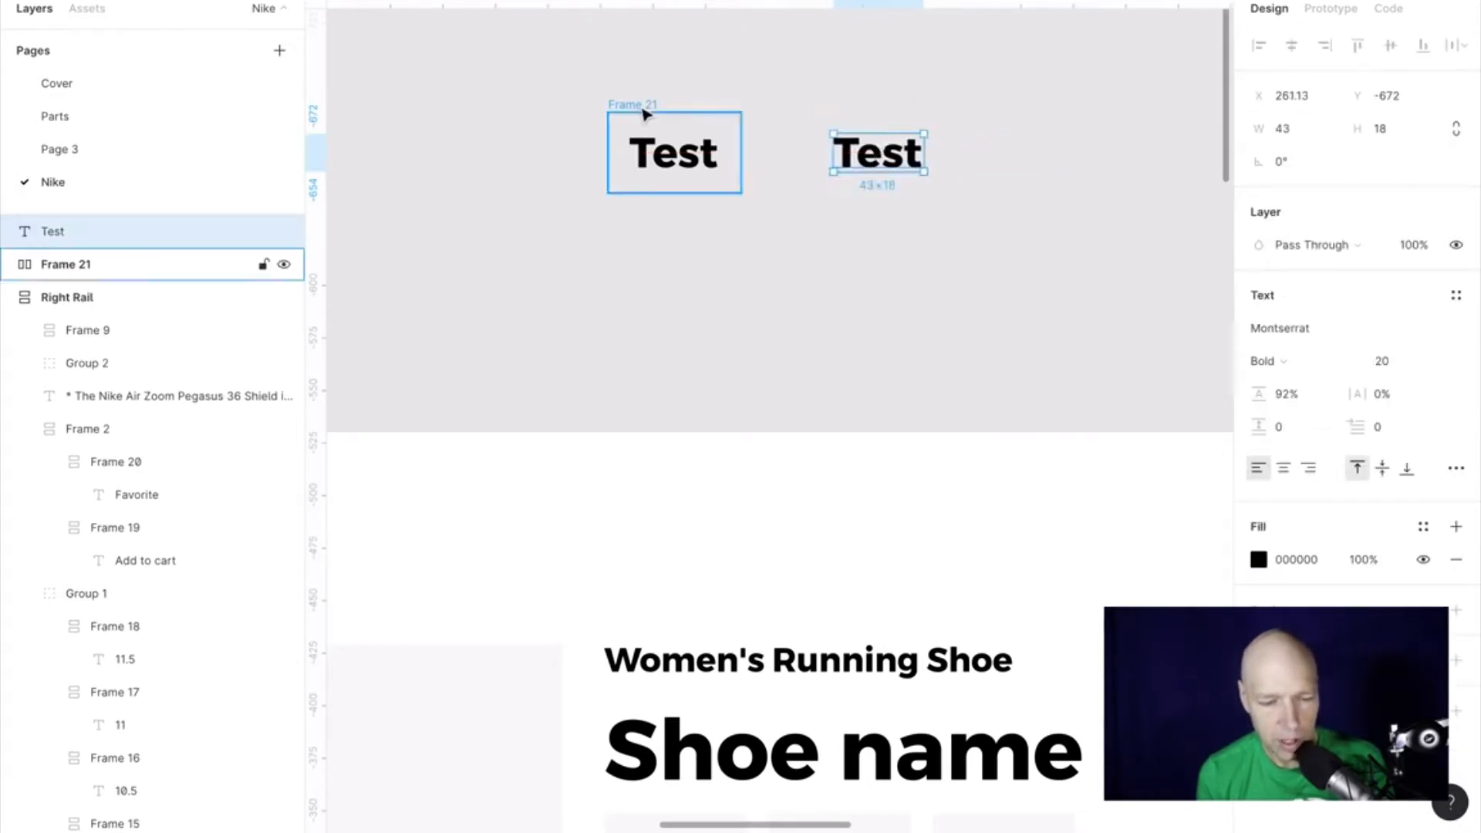
pyautogui.click(703, 92)
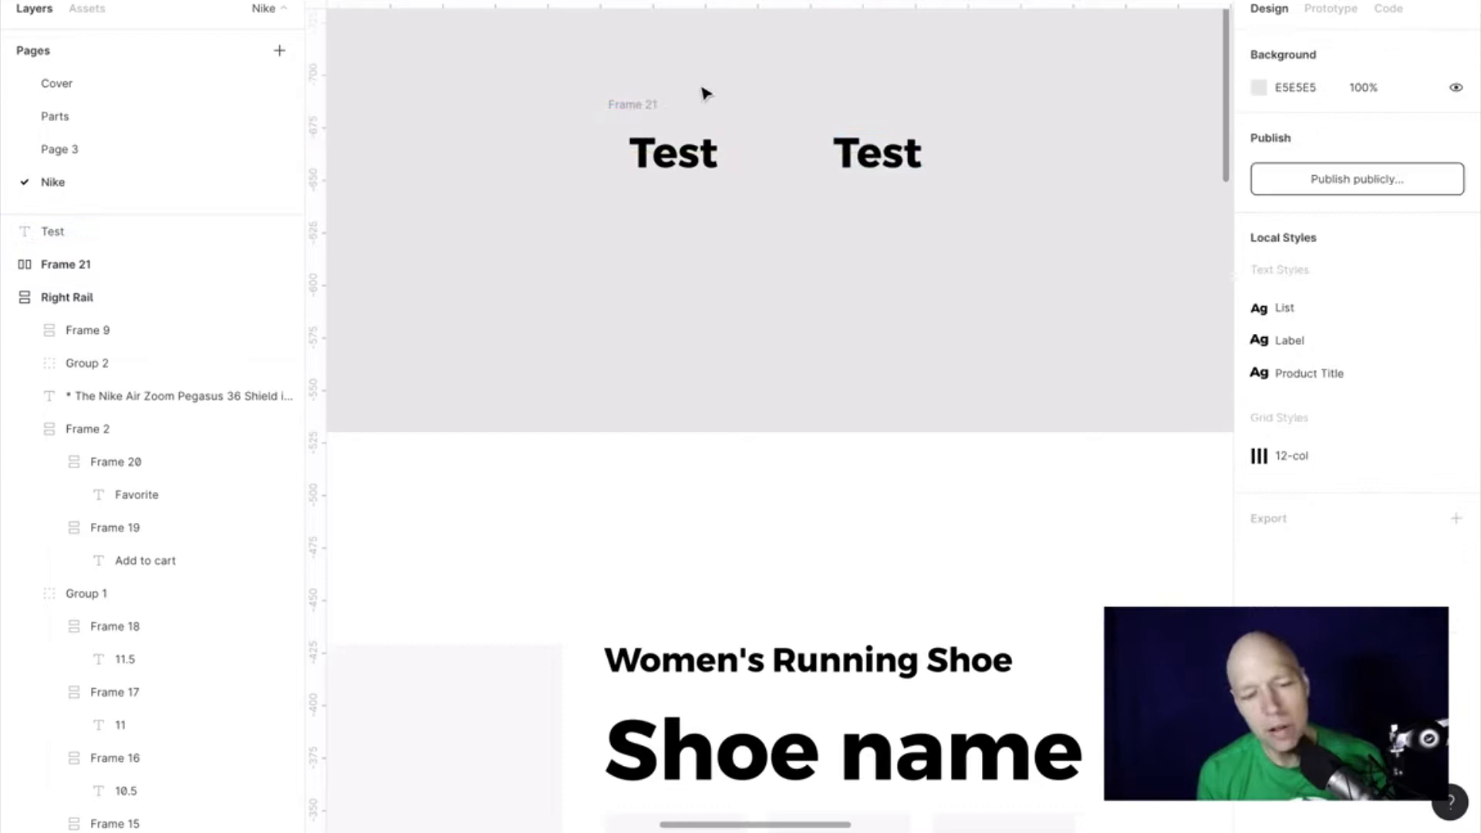
# Step: Add a white FFFFFF fill to the auto layout frame, Frame 21
pyautogui.click(647, 114)
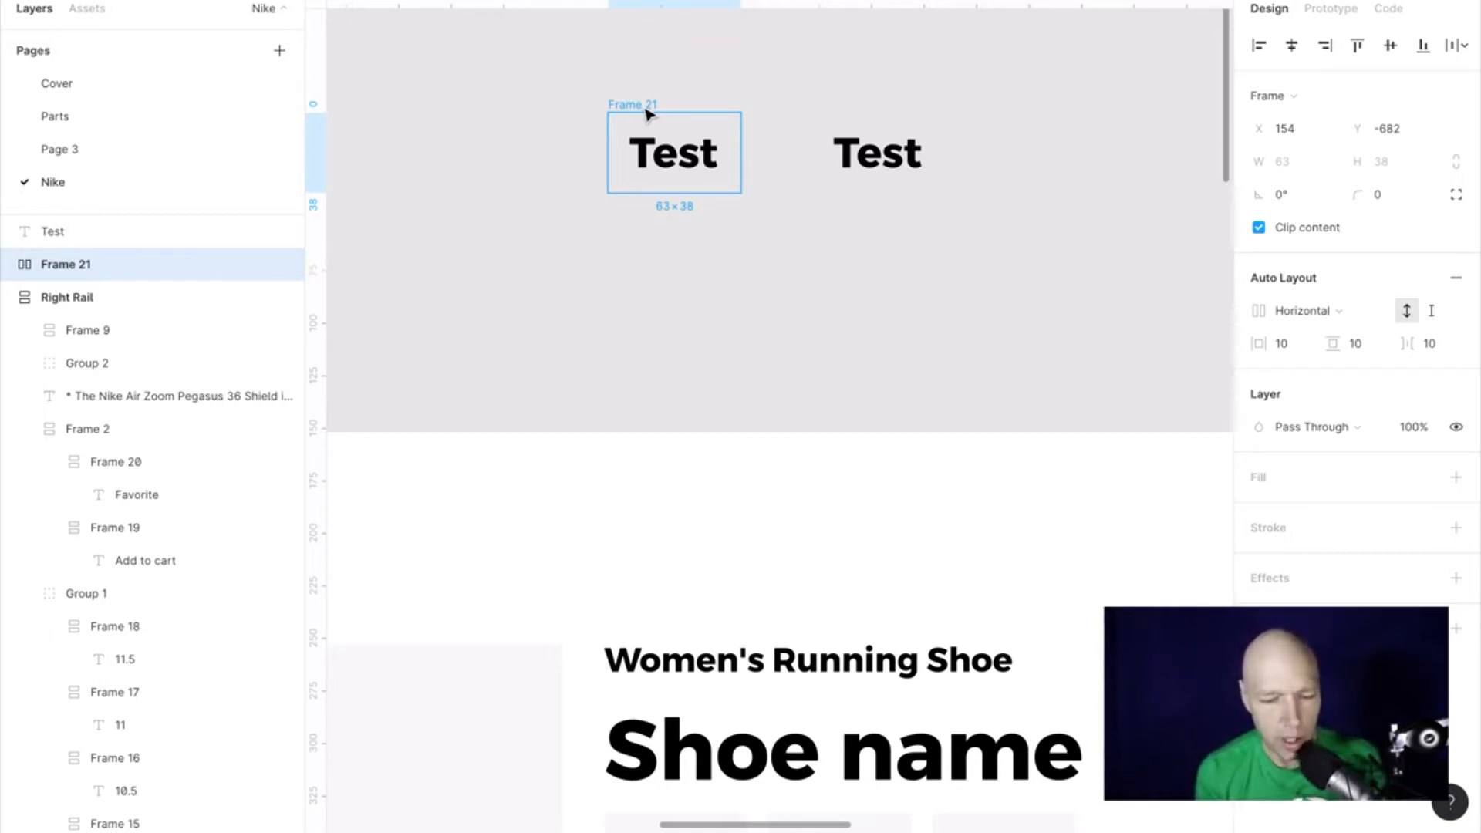
pyautogui.click(1459, 481)
pyautogui.click(1108, 221)
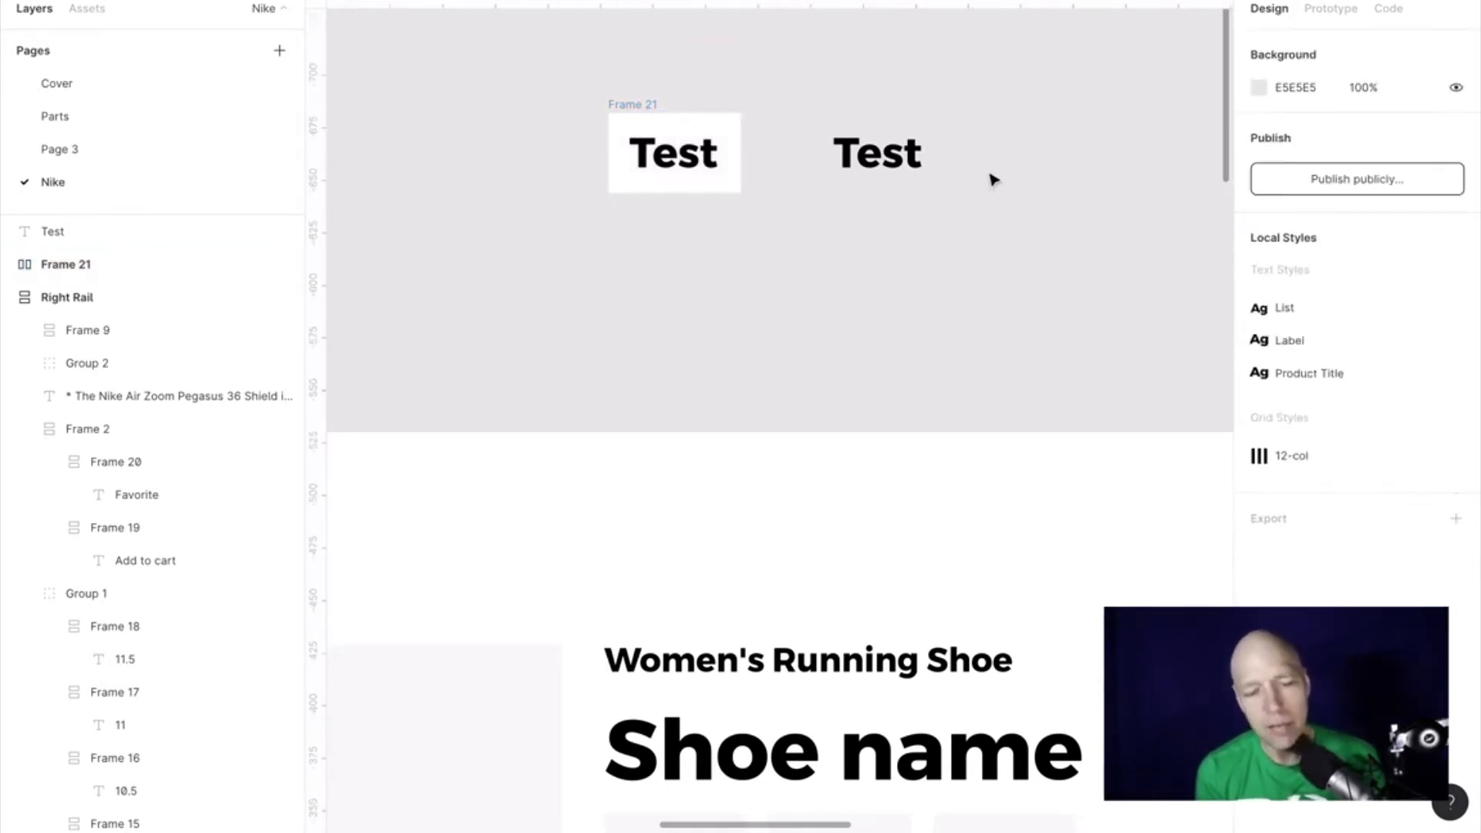
# Step: Try adding a second fill to the loose Test text and remove that fill again
pyautogui.click(876, 154)
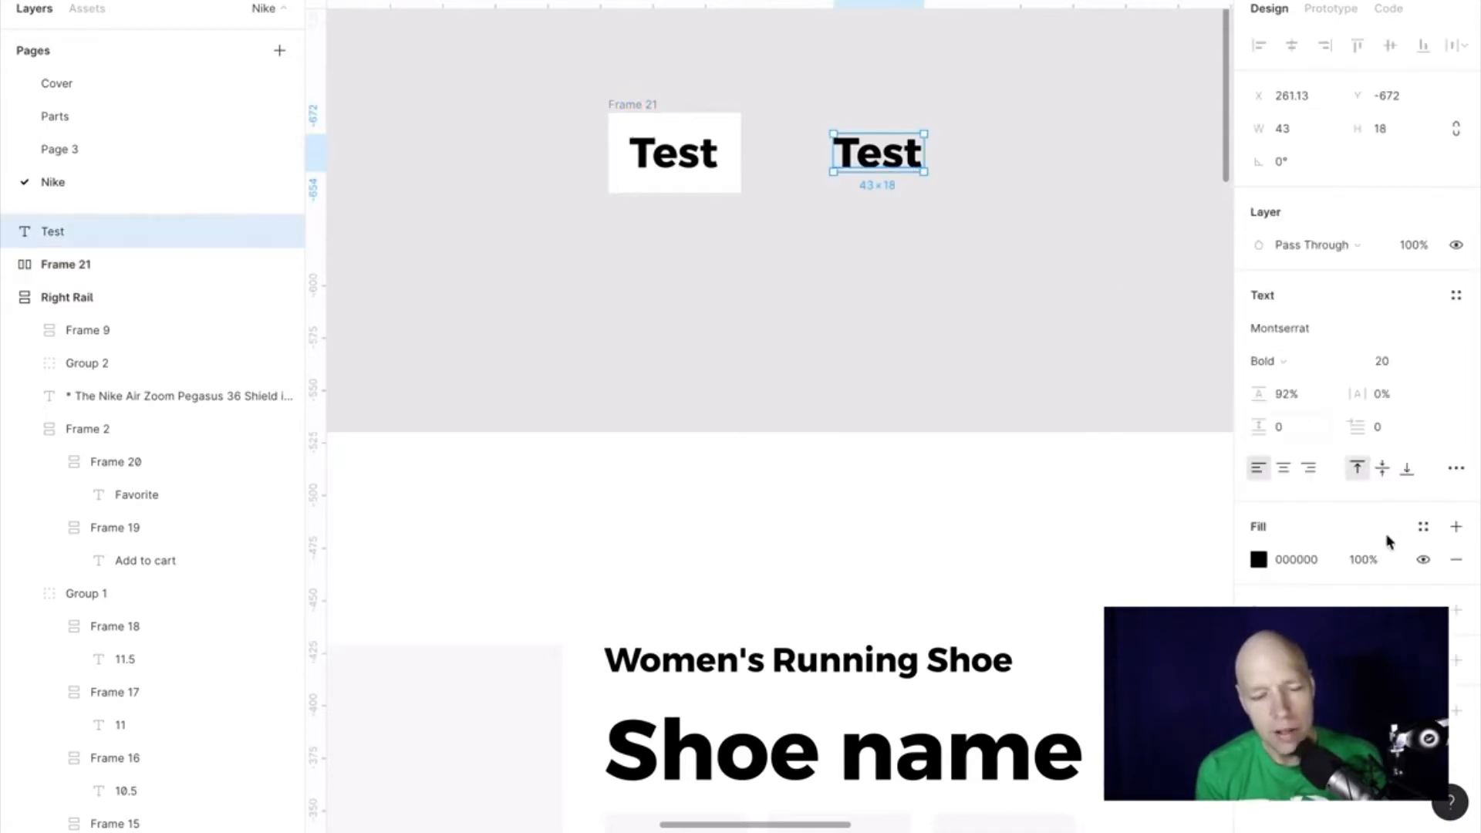
pyautogui.click(1457, 528)
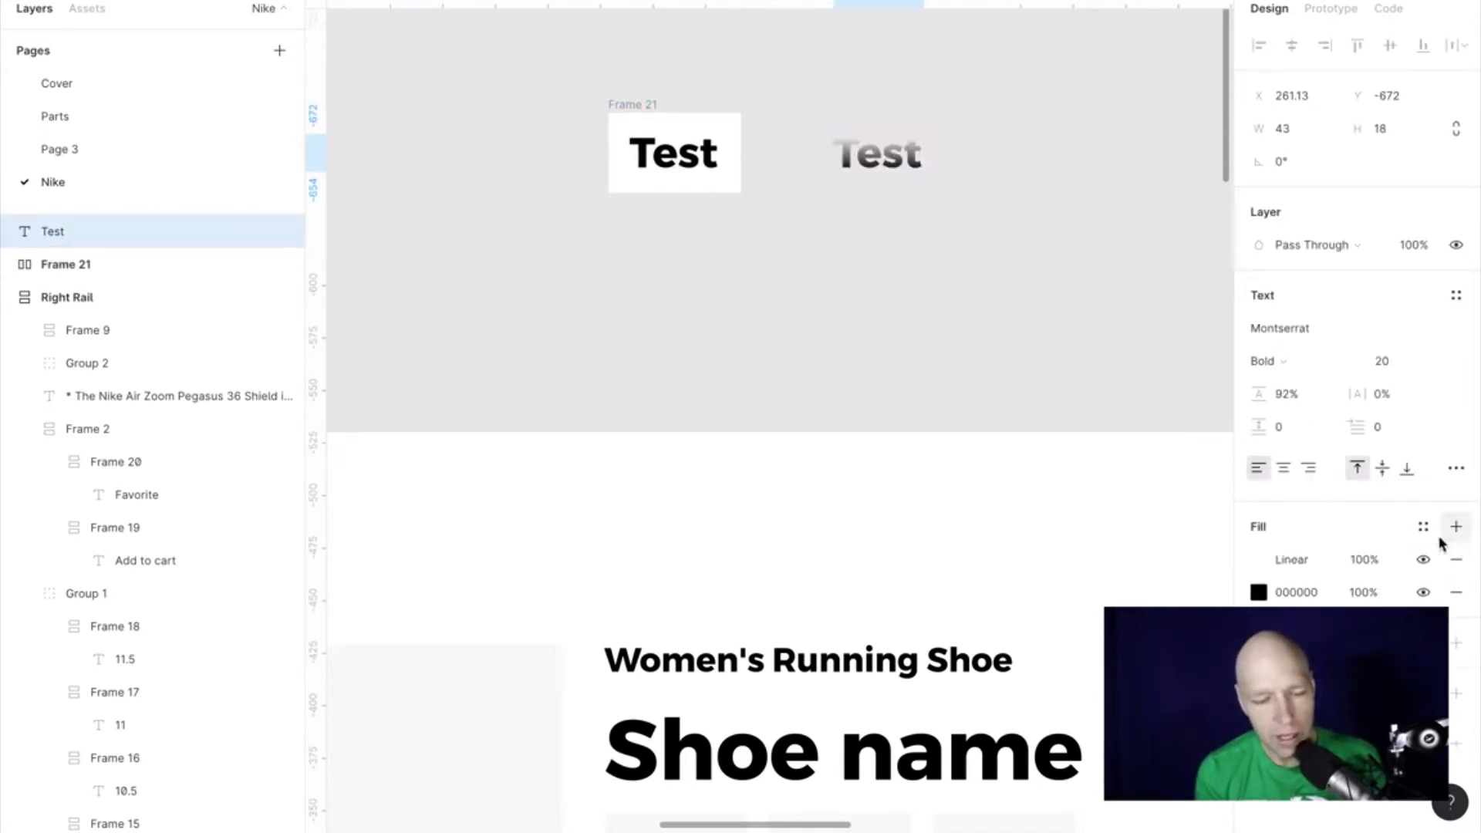
pyautogui.click(1457, 562)
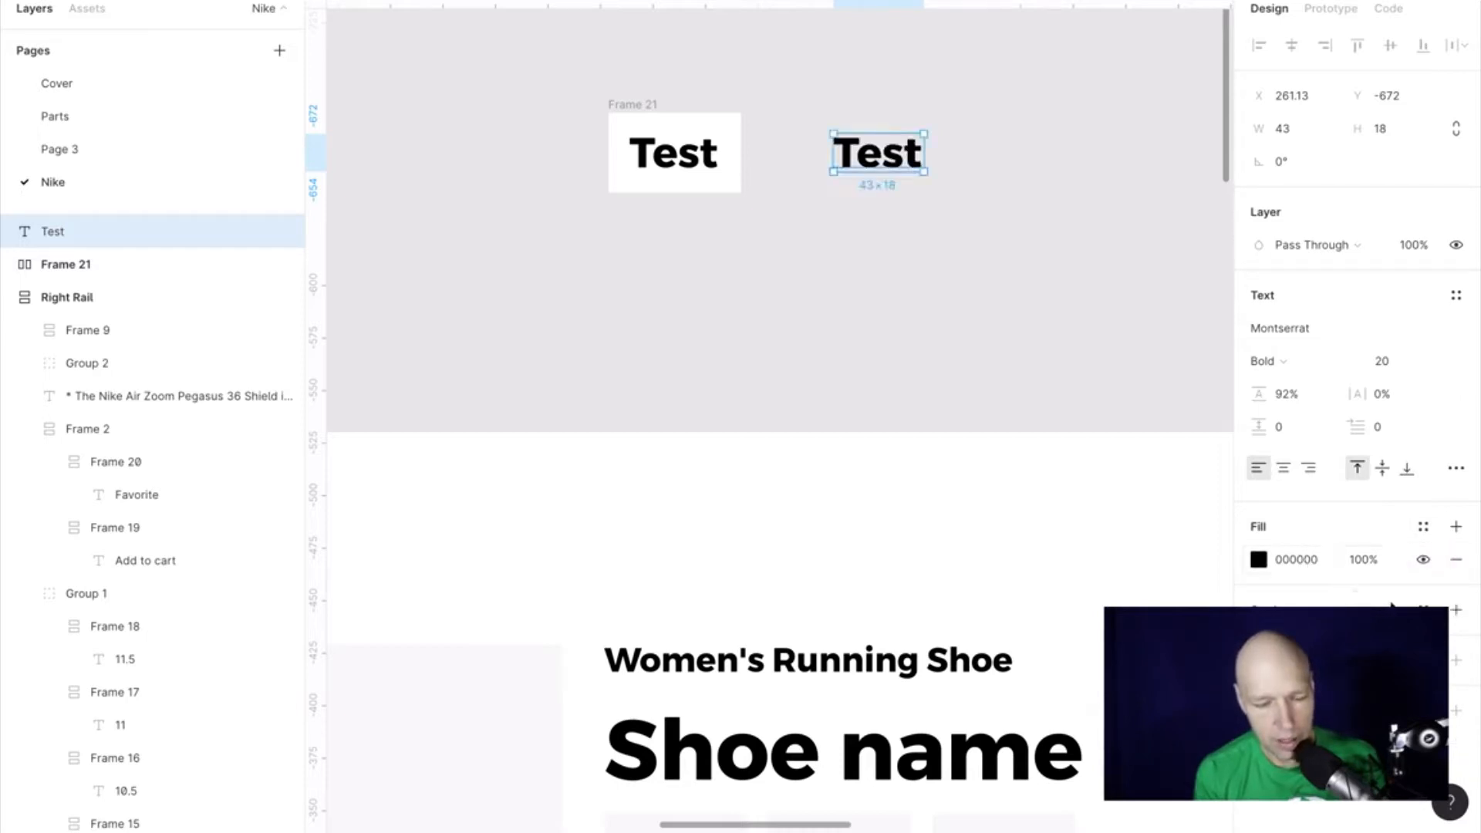
pyautogui.click(944, 162)
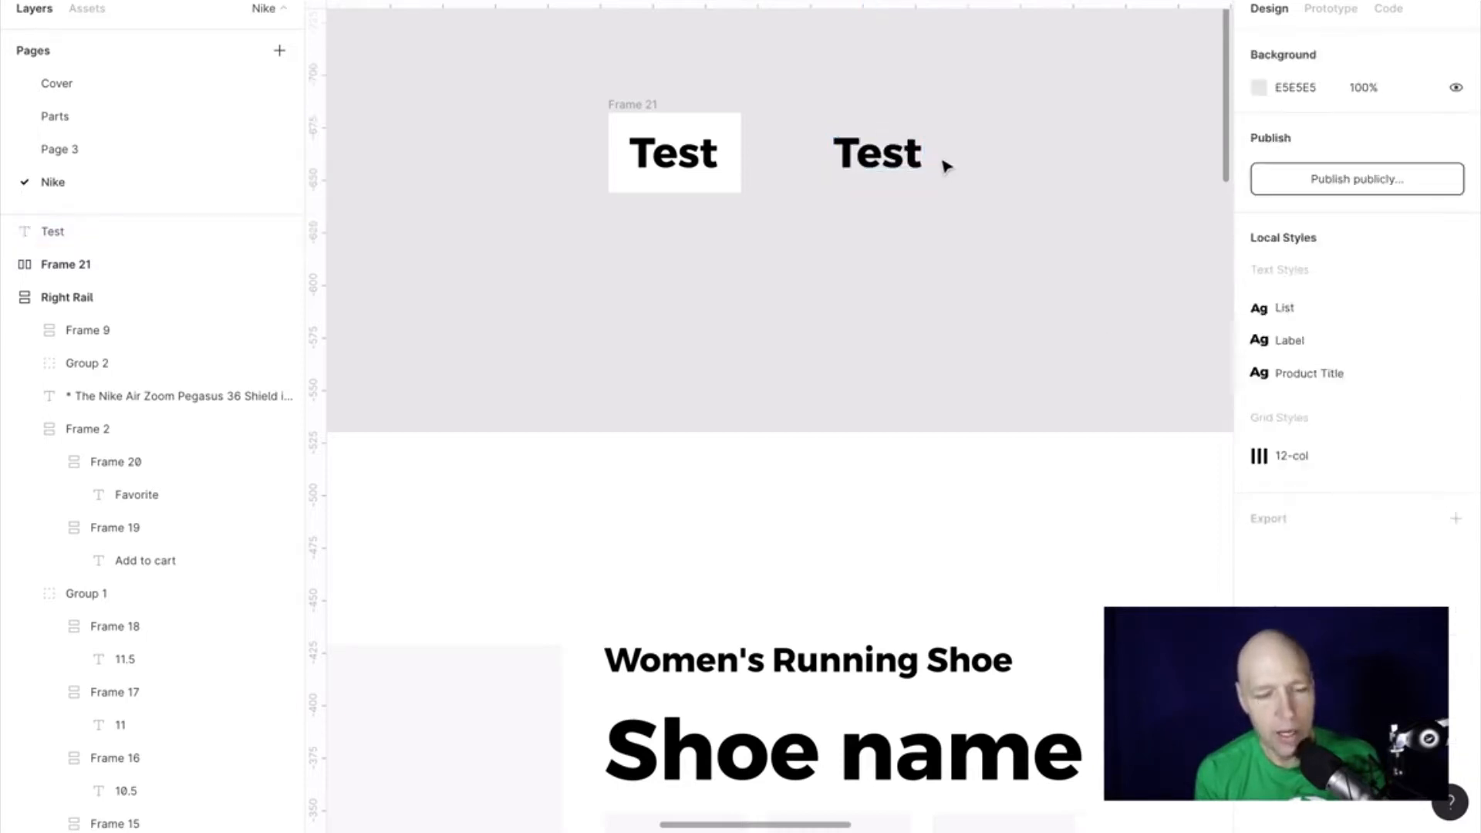
# Step: Set both the horizontal and the vertical padding of Frame 21 to 20
pyautogui.click(724, 171)
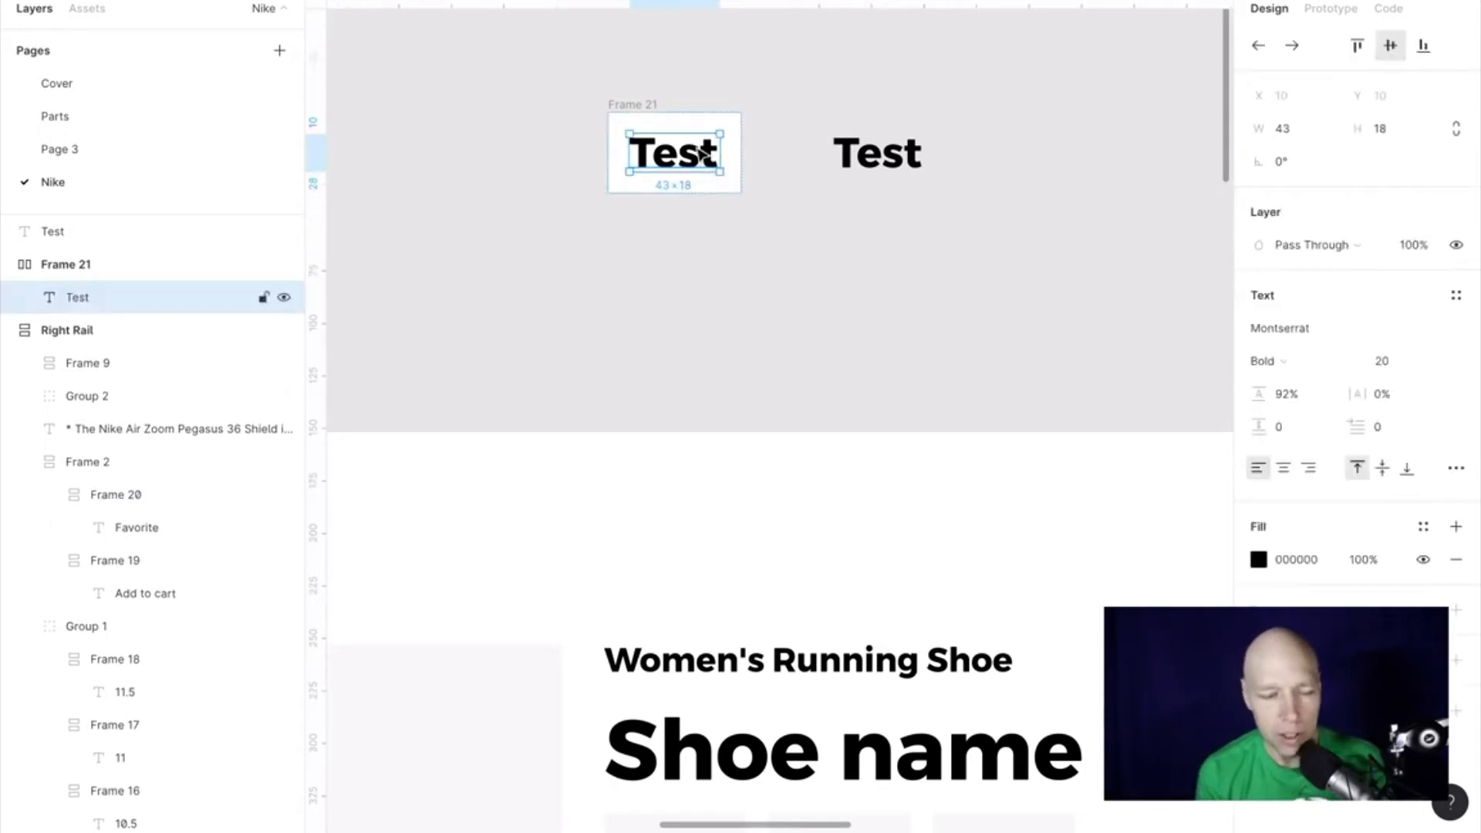
pyautogui.click(678, 124)
pyautogui.click(651, 106)
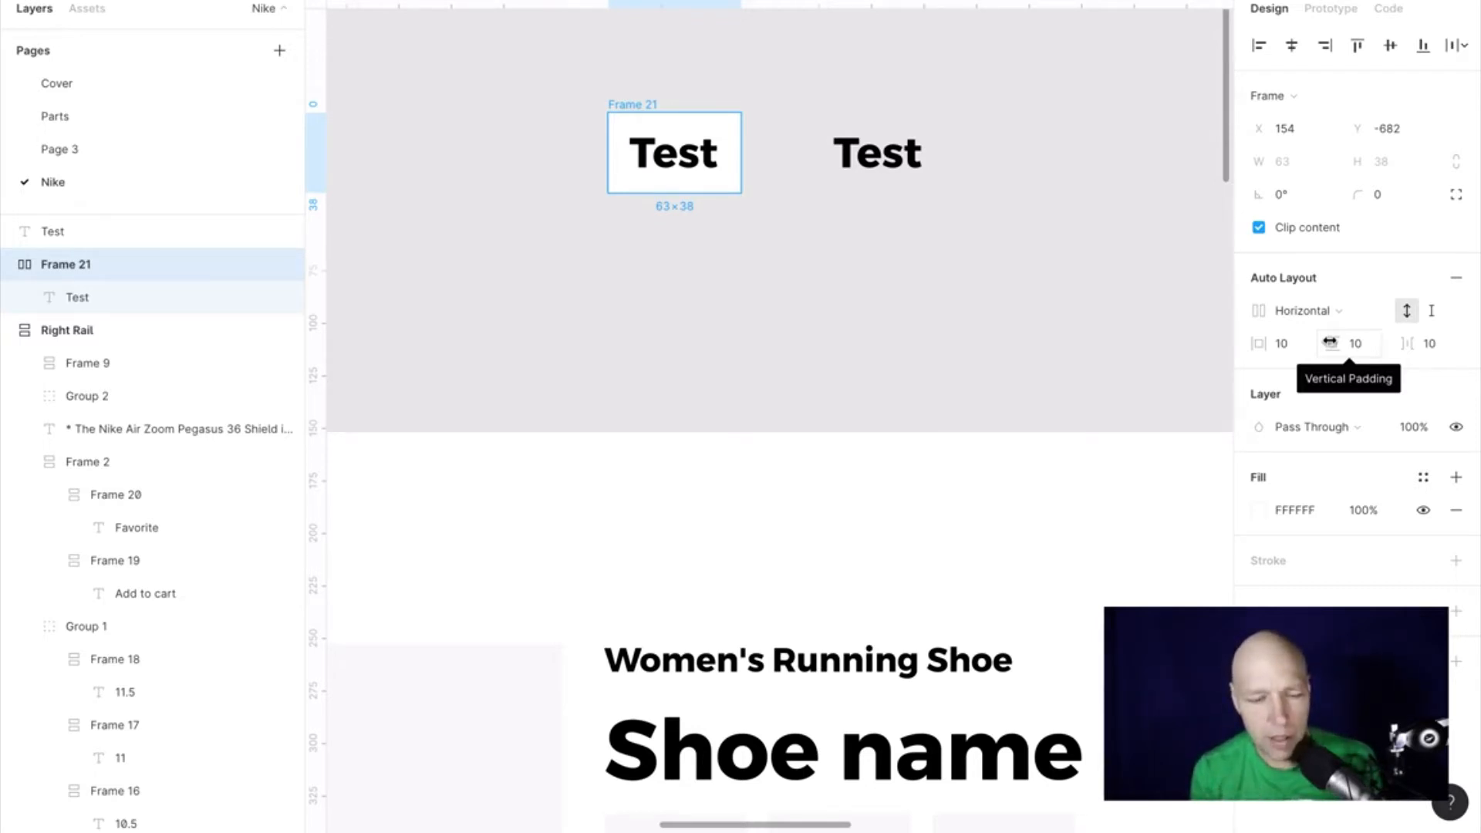
pyautogui.click(1294, 345)
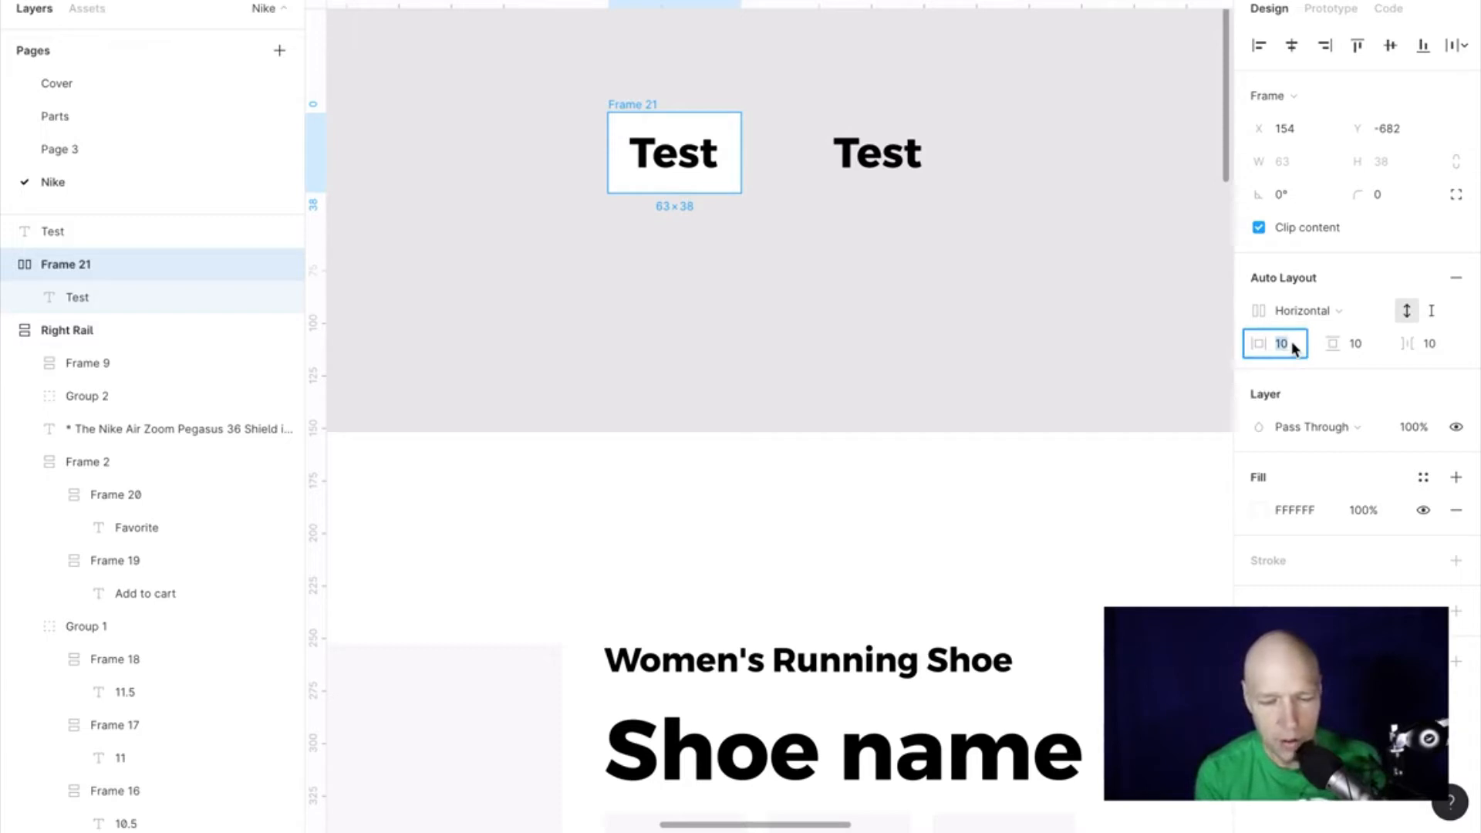
pyautogui.press('Return')
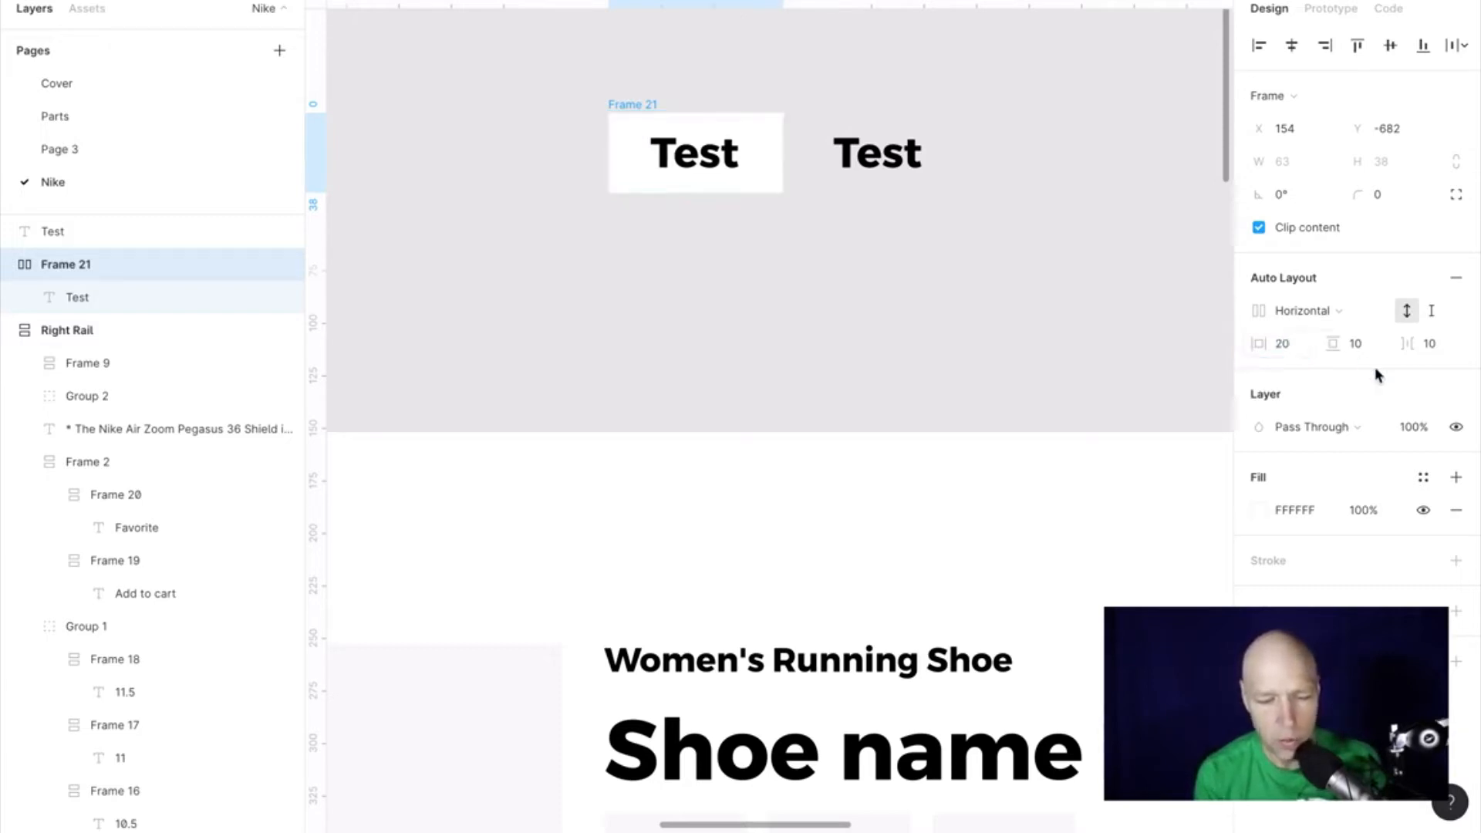
pyautogui.write('20')
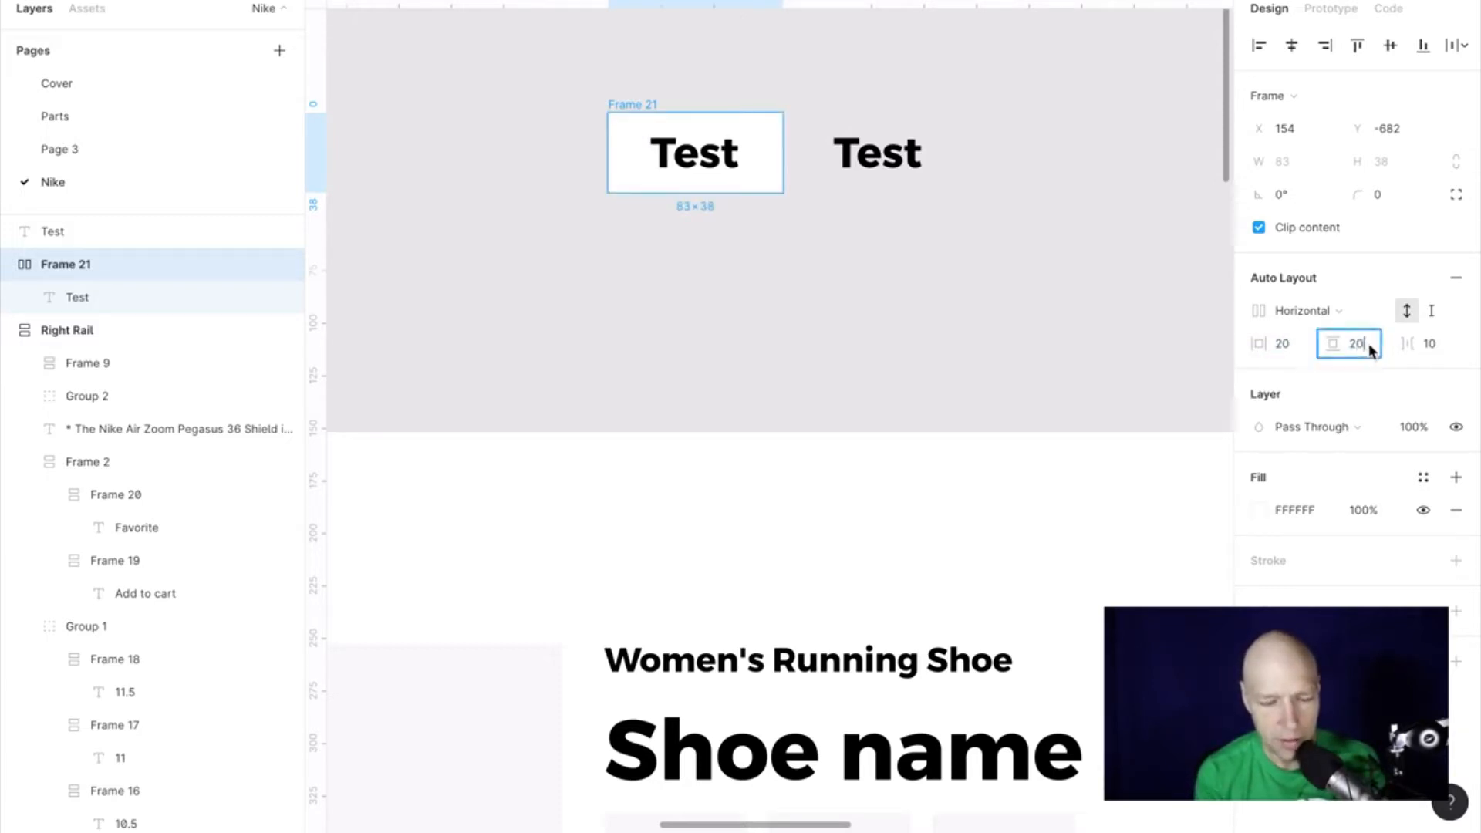
pyautogui.press('Return')
# Step: Increase the vertical padding of Frame 21 to 50
pyautogui.click(1361, 346)
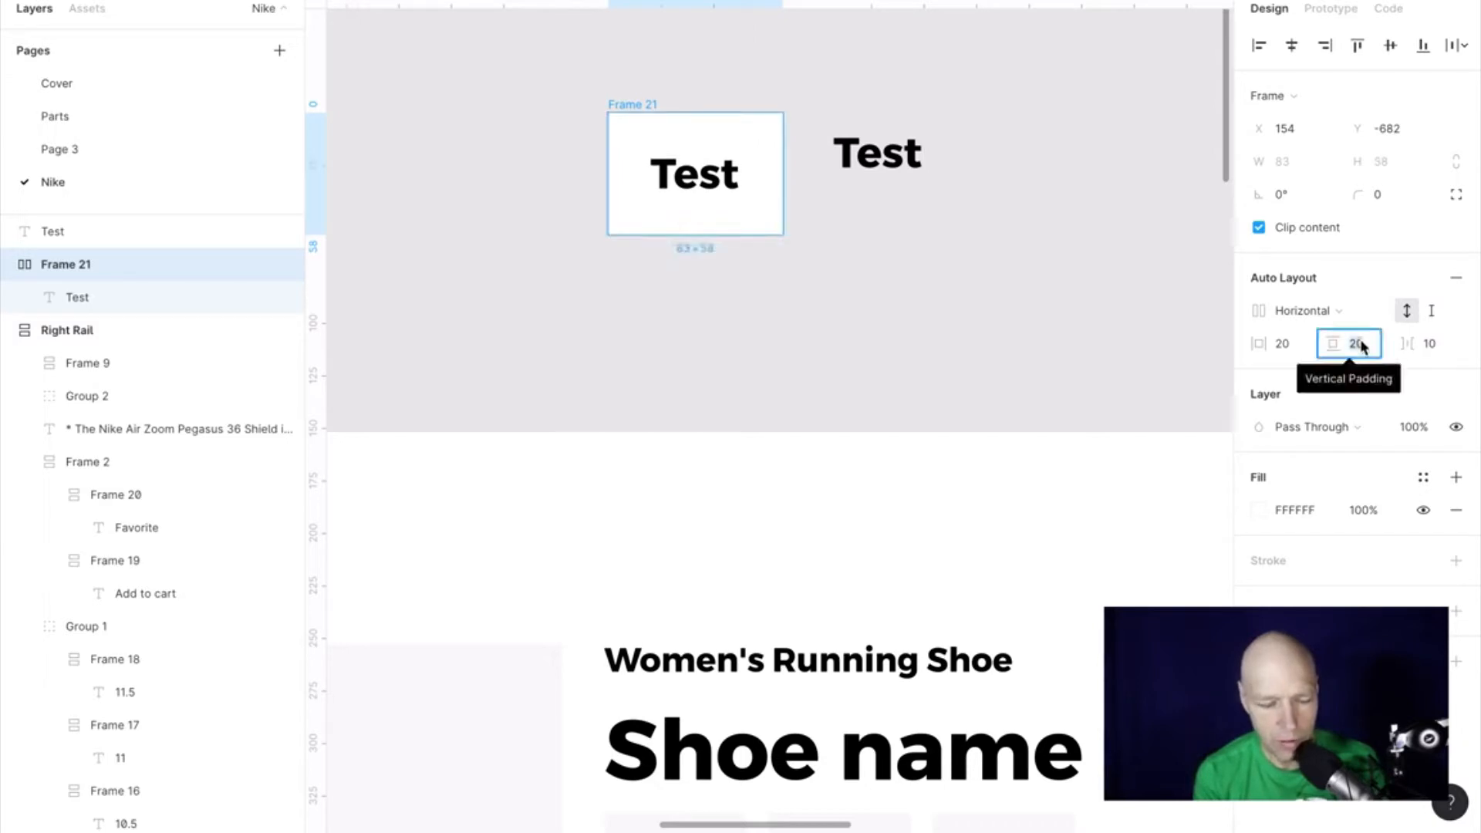
pyautogui.write('50')
pyautogui.press('Return')
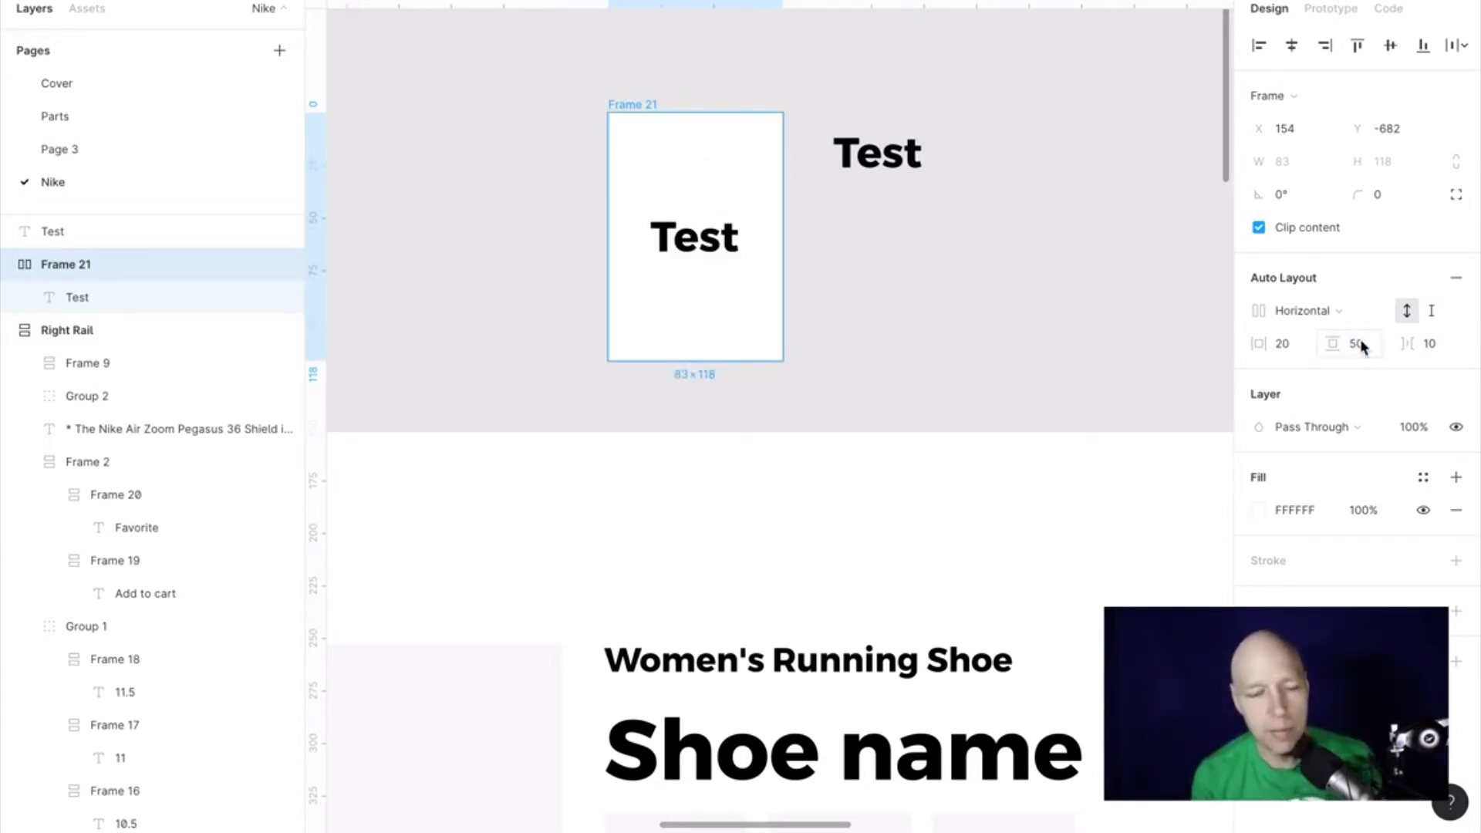
# Step: Move the loose Test text farther to the right of Frame 21
pyautogui.click(903, 155)
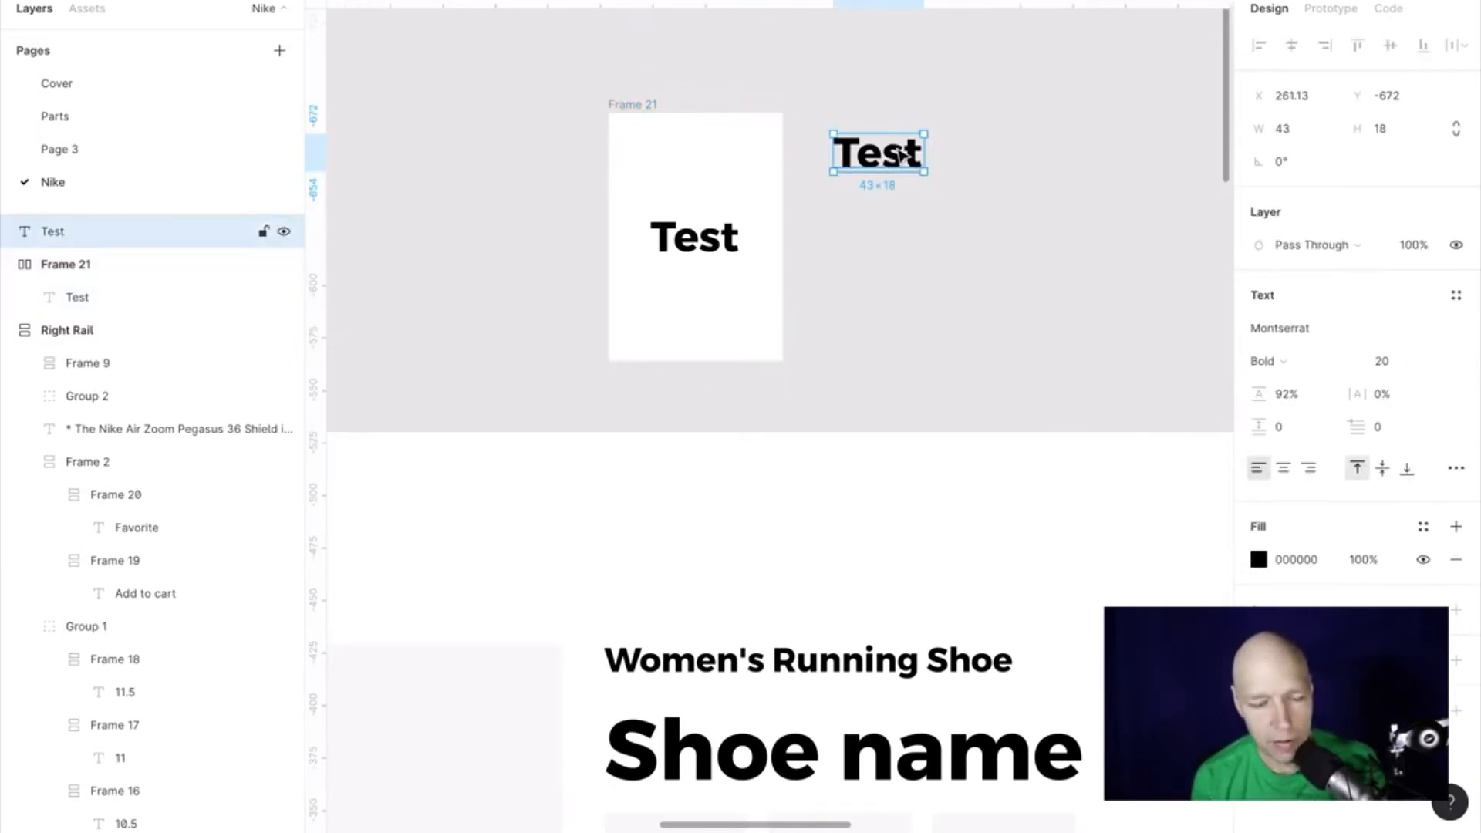
pyautogui.moveTo(903, 155); pyautogui.dragTo(1010, 155)
# Step: Replace the Test label inside Frame 21 with the long string dfhkjsfhkshfkhdsf
pyautogui.click(719, 247)
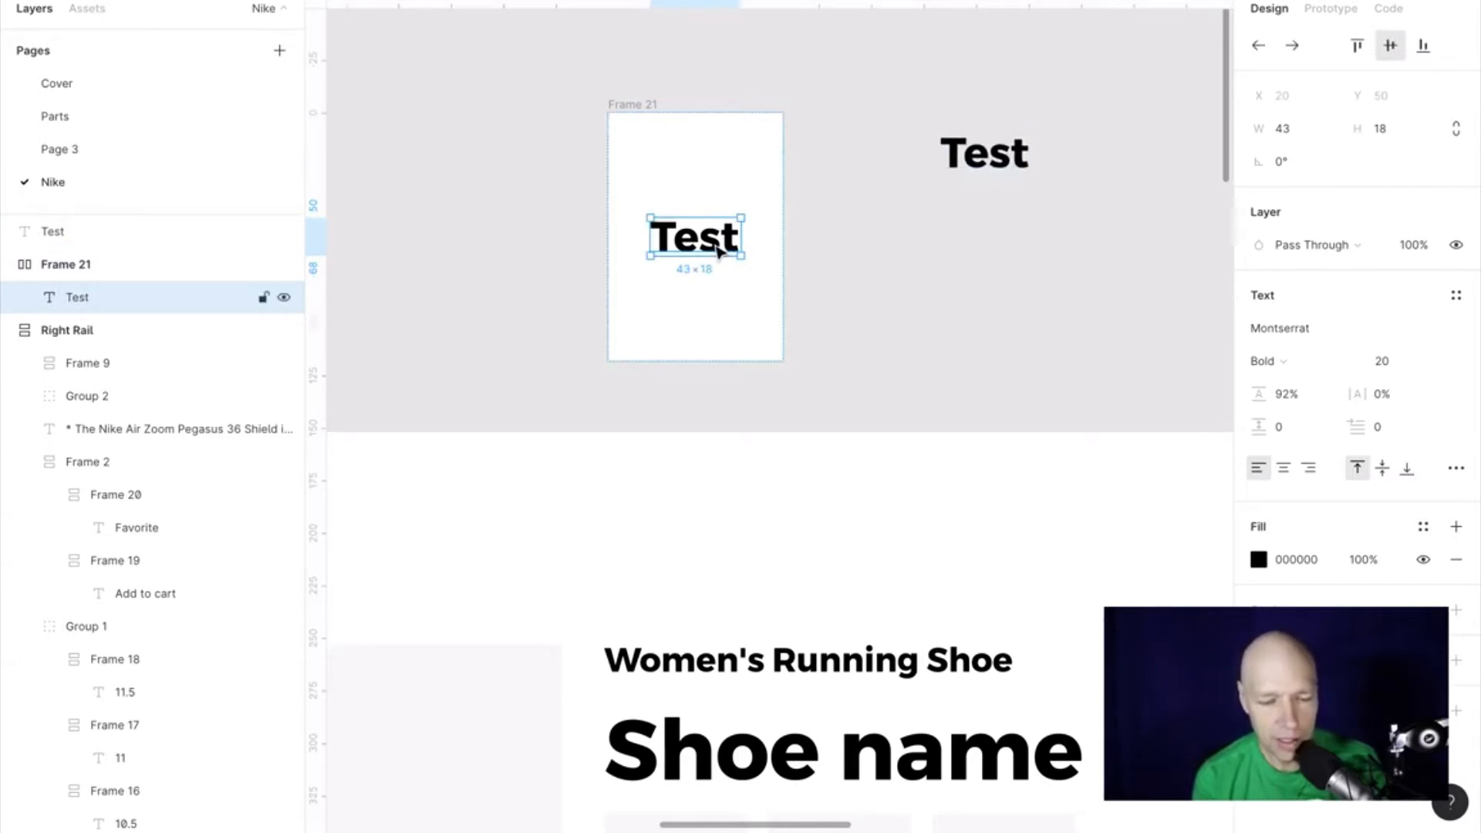
pyautogui.doubleClick(720, 247)
pyautogui.write('dfhkjsfhkshfkh')
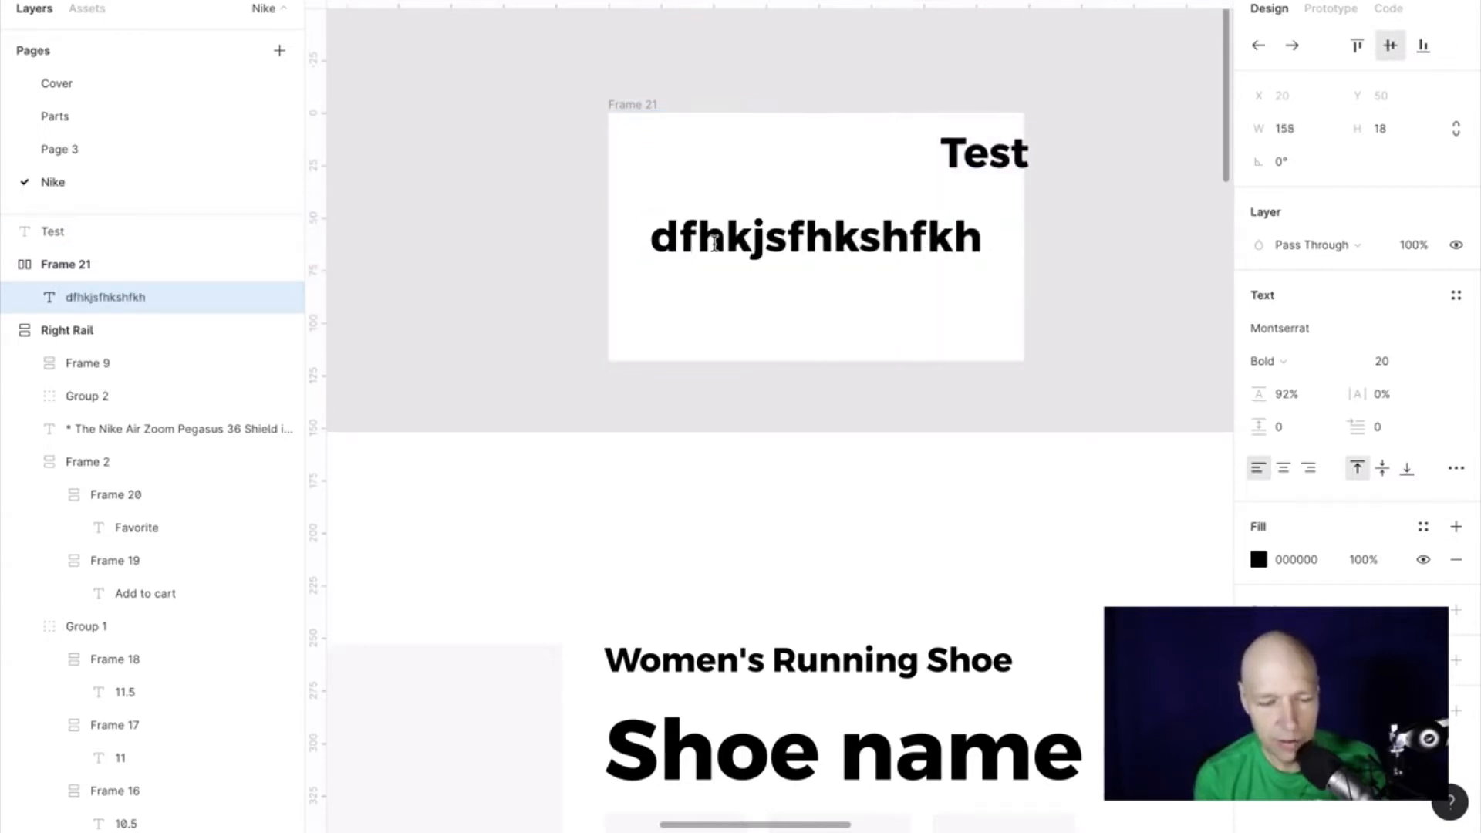
pyautogui.write('dsf')
pyautogui.press('Escape')
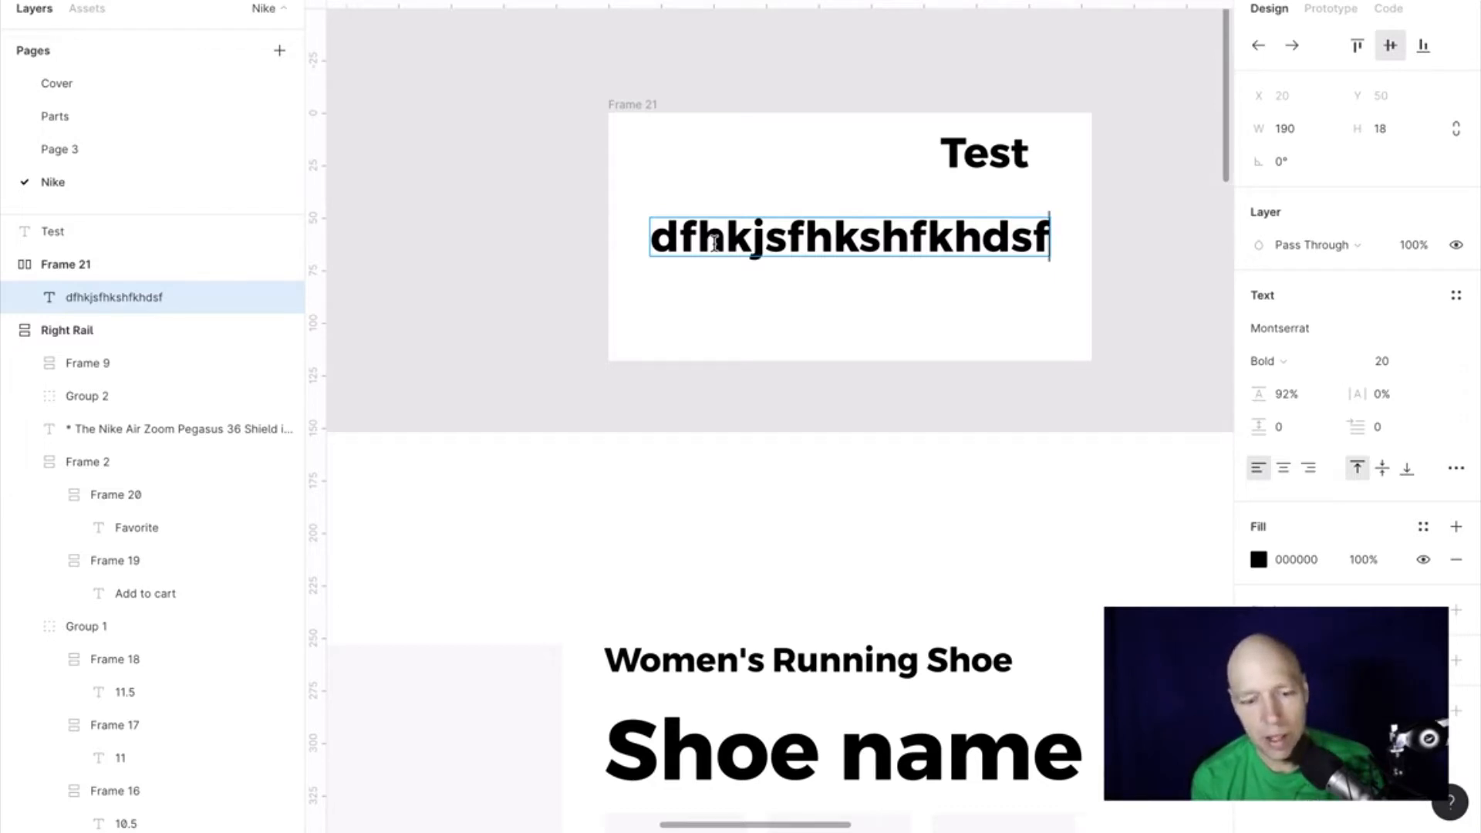
# Step: Restore the label inside Frame 21 to Test
pyautogui.write('Test')
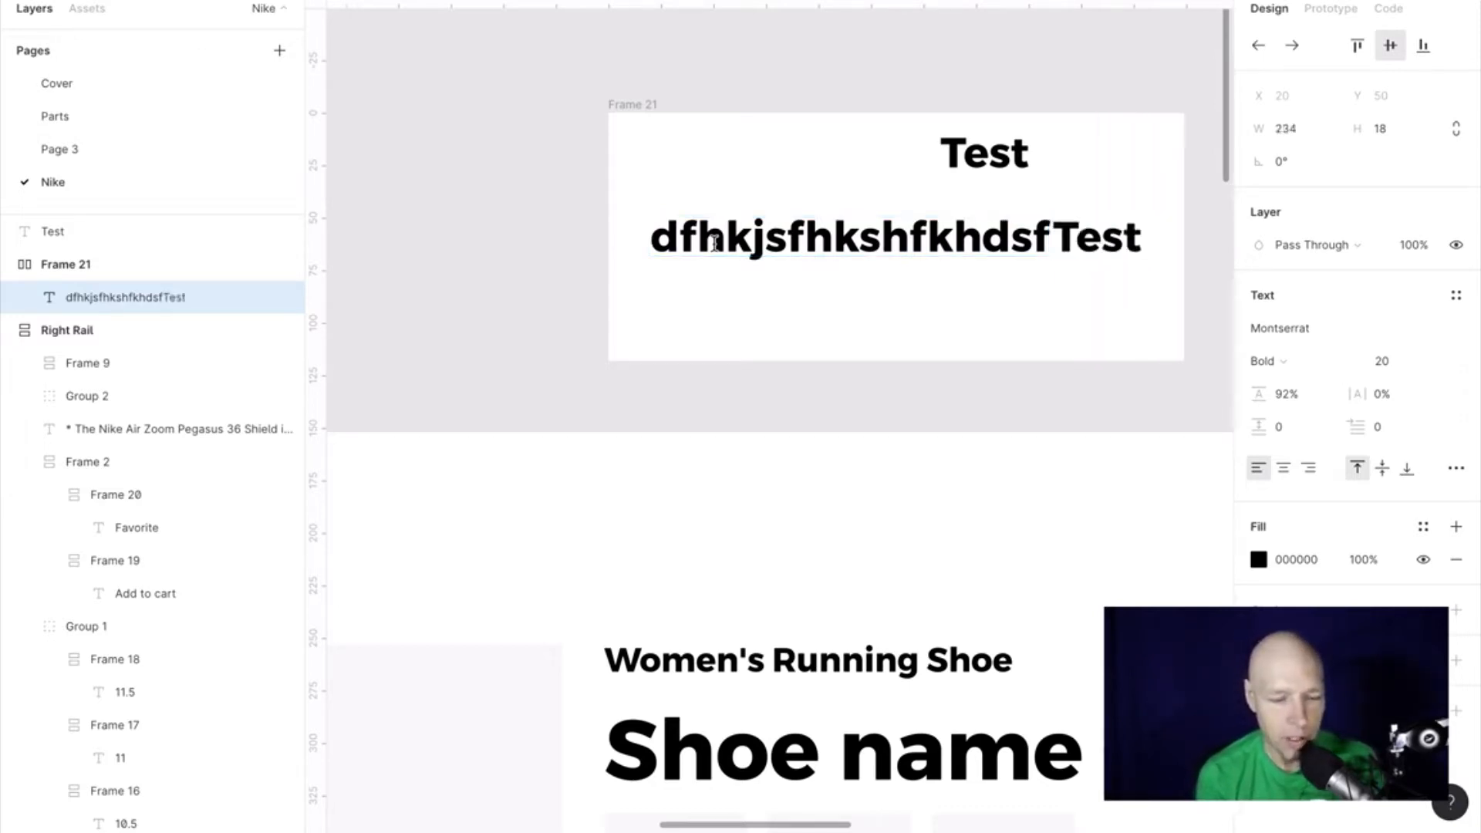
pyautogui.hotkey('ctrl', 'a')
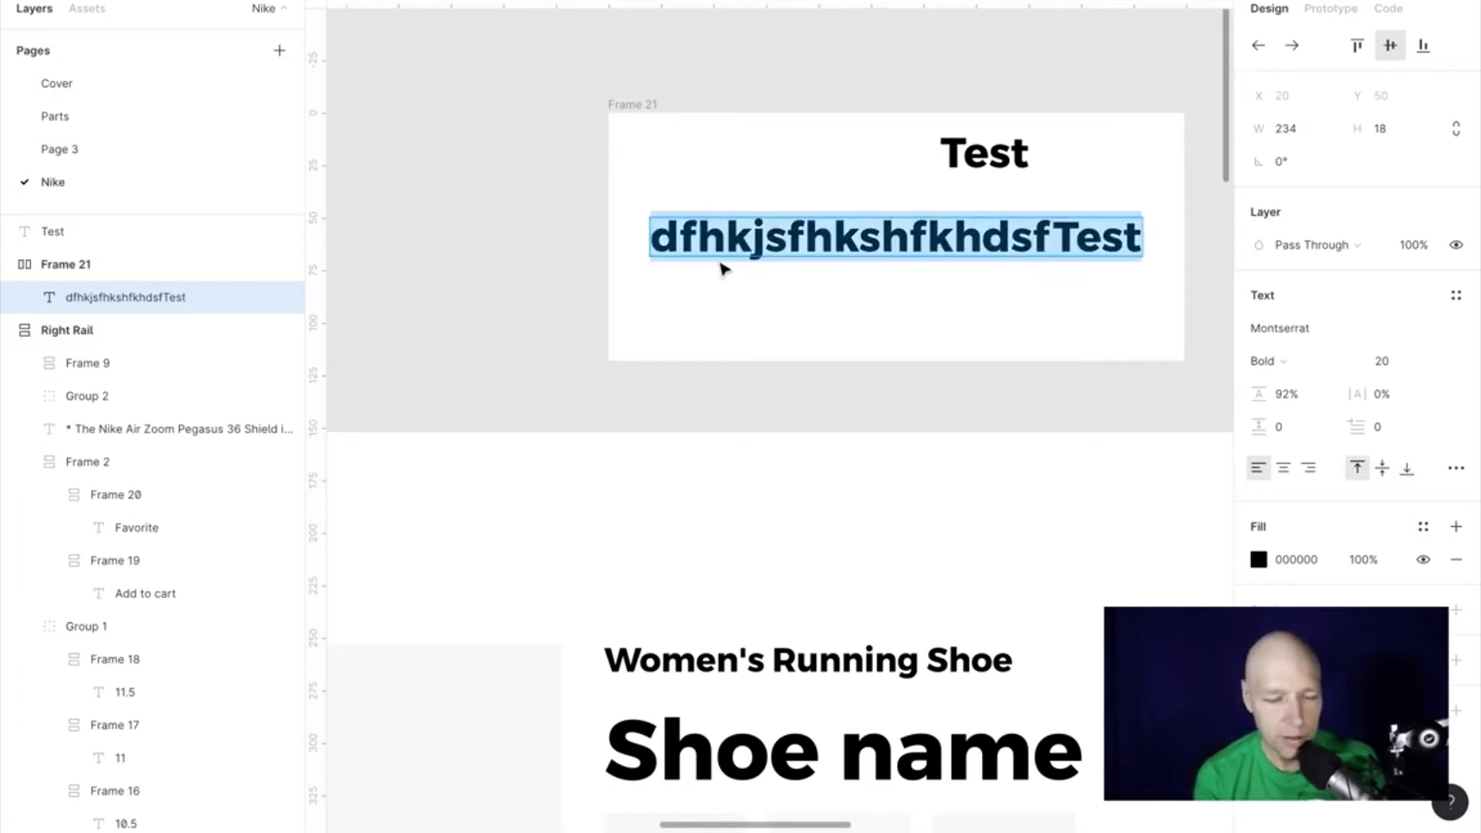
pyautogui.write('Test')
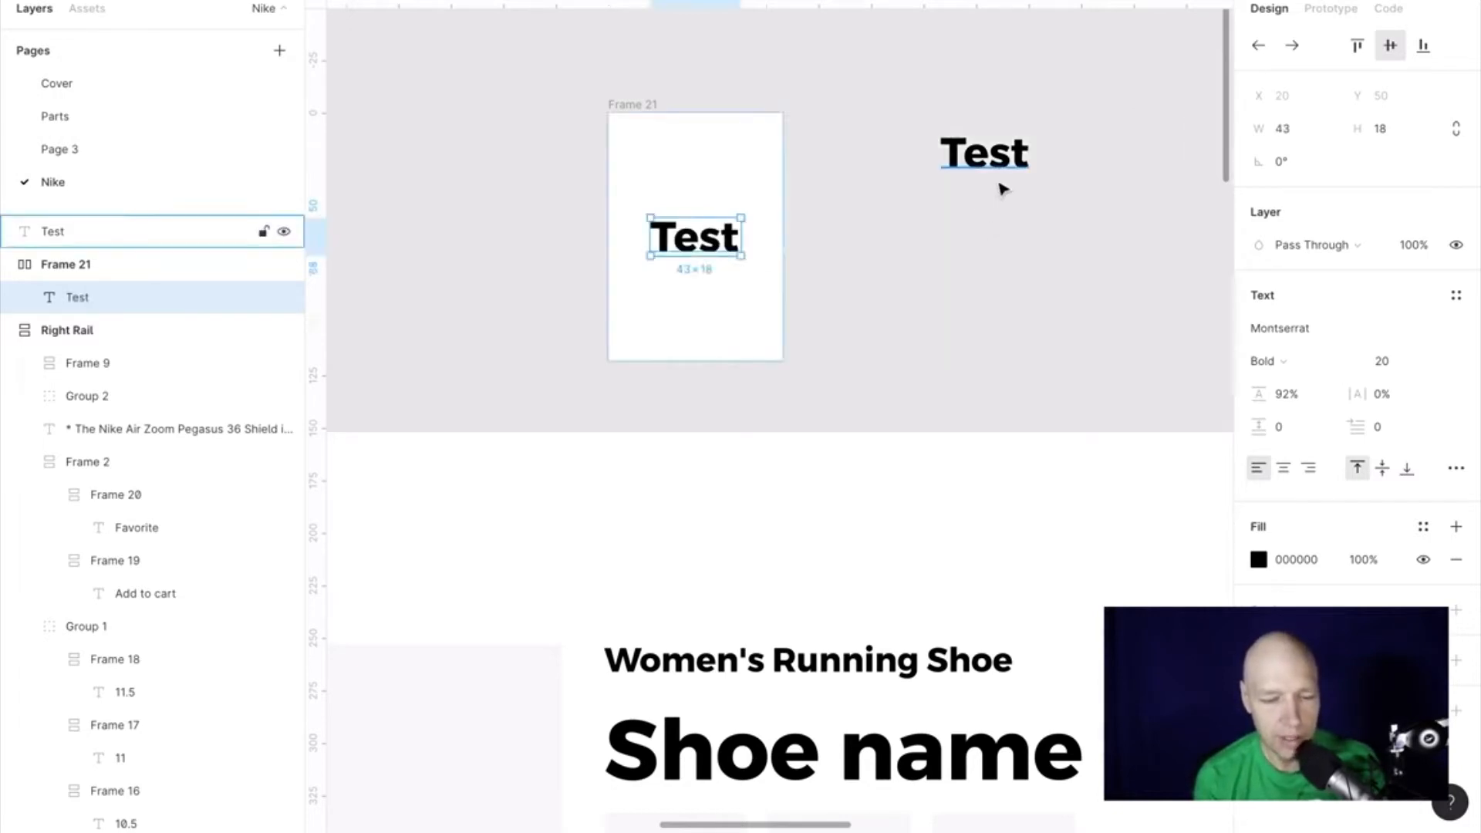
# Step: Draw a rectangle about 92 × 43 just below the loose Test text
pyautogui.click(998, 163)
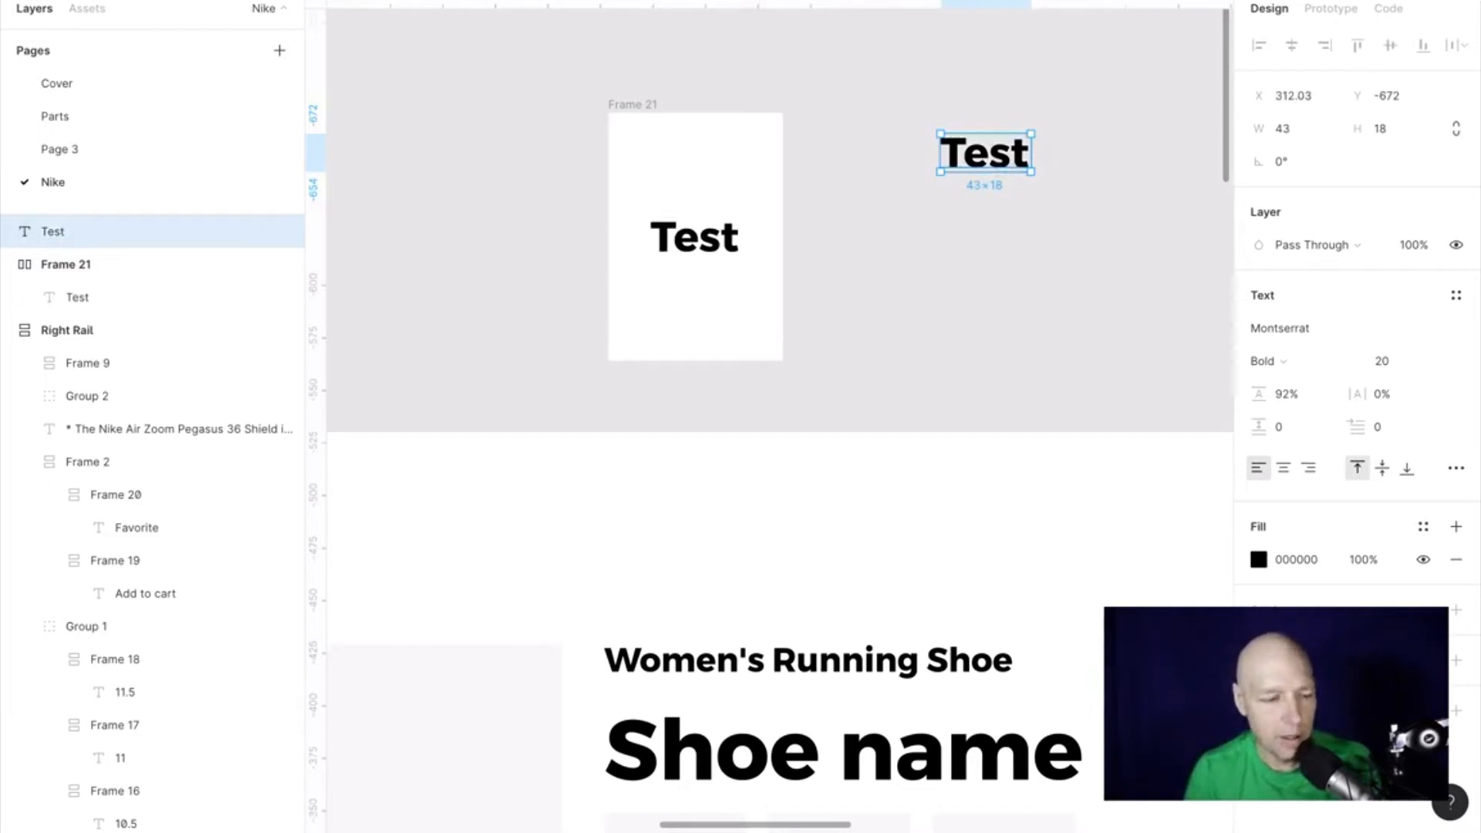
pyautogui.click(172, 14)
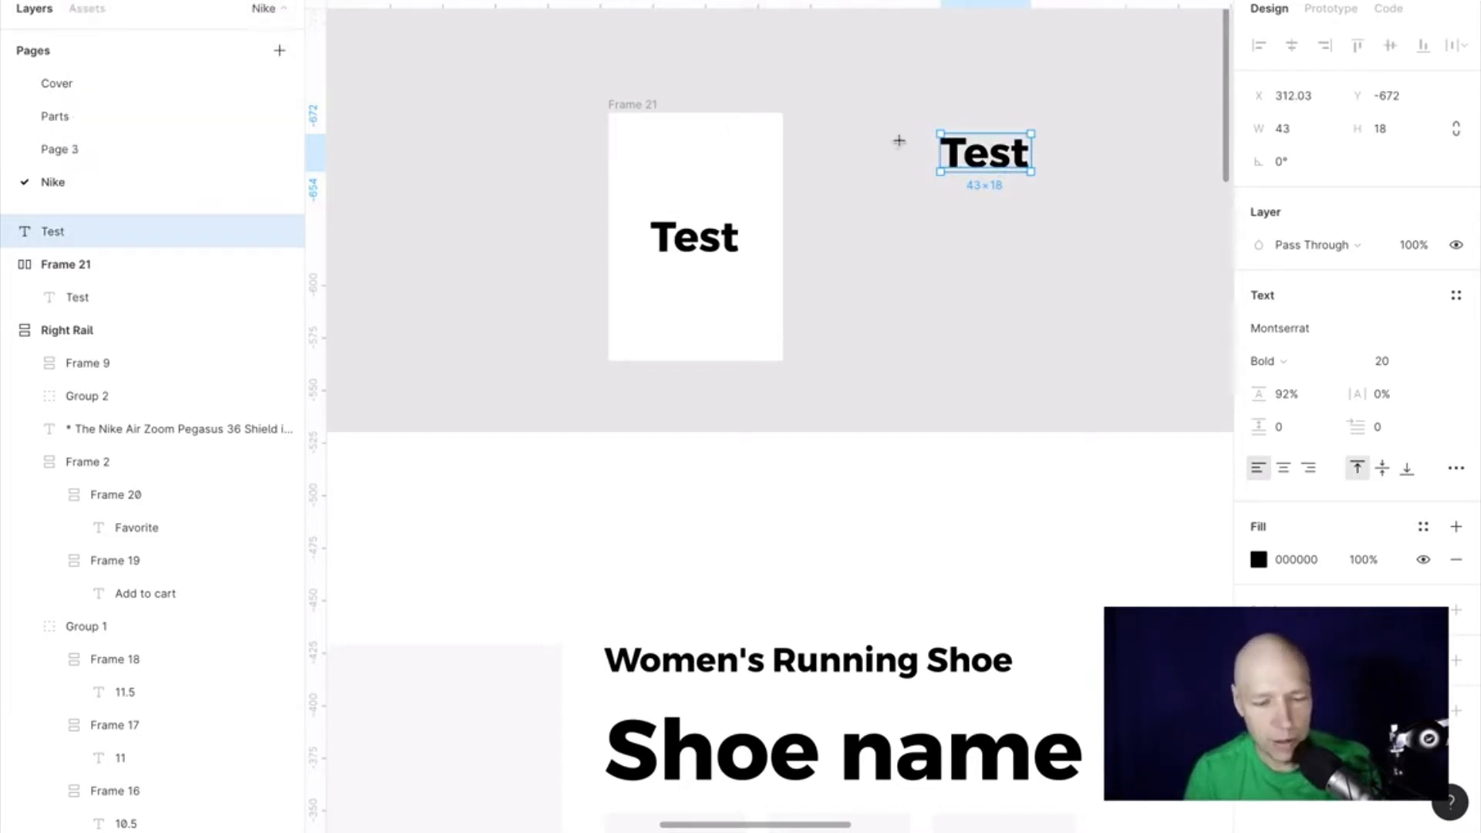
pyautogui.moveTo(898, 113)
pyautogui.mouseDown()
pyautogui.moveTo(1097, 207)
pyautogui.moveTo(1068, 270)
pyautogui.mouseUp()
pyautogui.click(1088, 248)
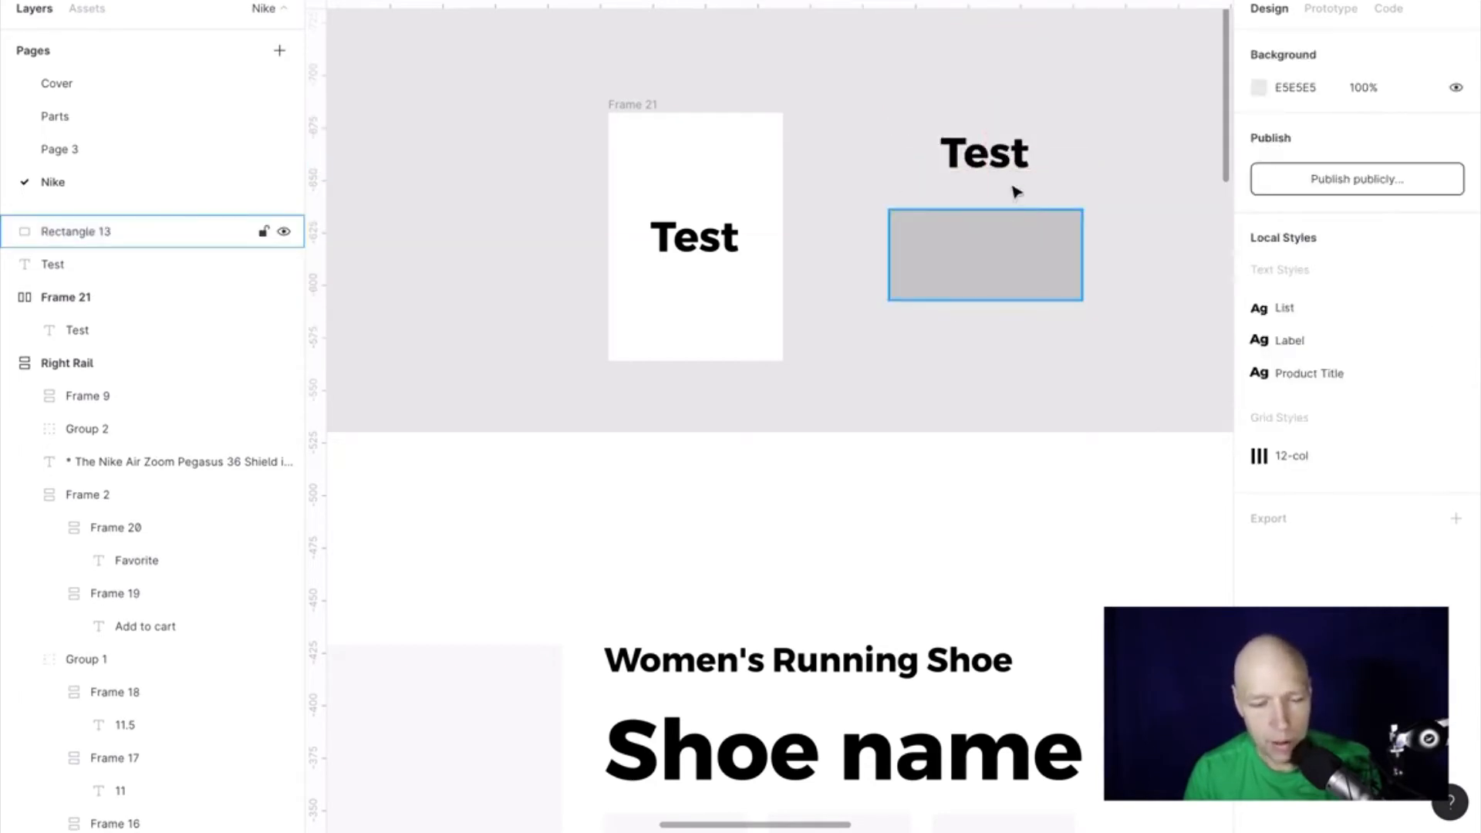
# Step: Place the loose Test text in front of the rectangle and stretch its text box to the rectangle's full size
pyautogui.moveTo(995, 156); pyautogui.dragTo(948, 233)
pyautogui.hotkey('ctrl', ']')
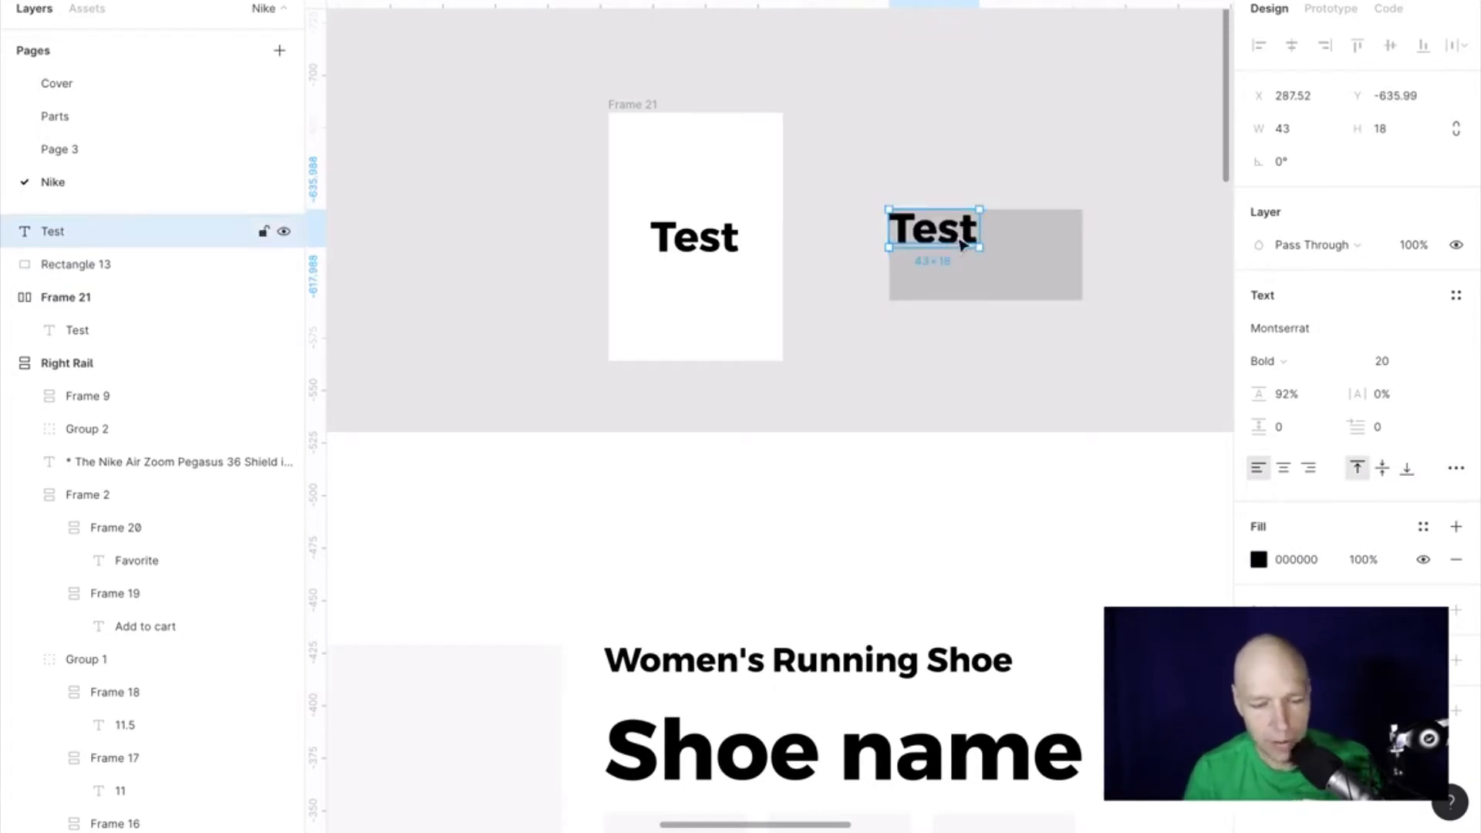
pyautogui.moveTo(997, 257); pyautogui.dragTo(1099, 309)
# Step: Center the Test text both vertically and horizontally within its text box over the rectangle
pyautogui.click(1382, 467)
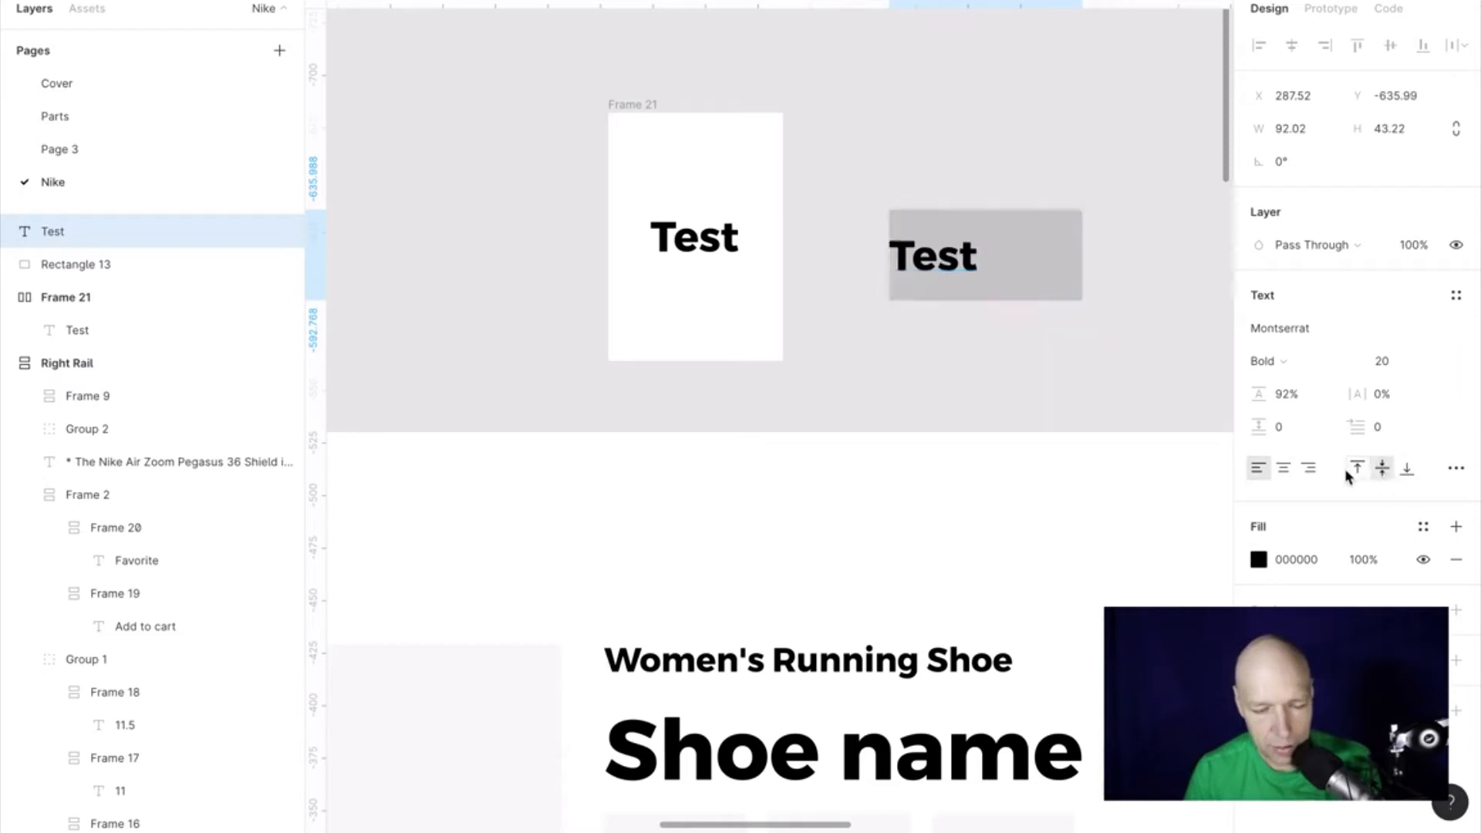
pyautogui.click(1283, 467)
pyautogui.click(1208, 324)
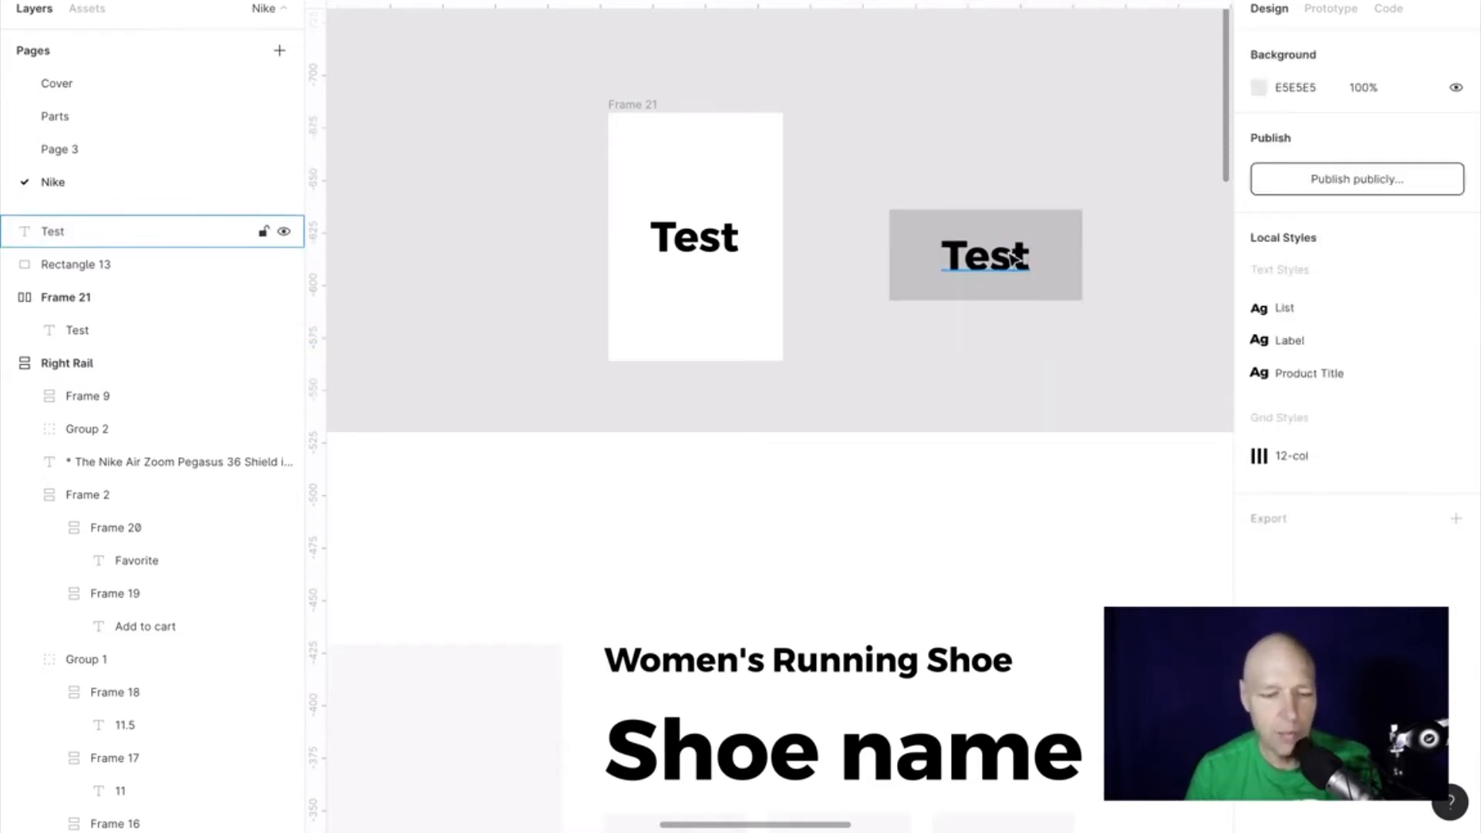
# Step: Group the Test text with the rectangle behind it
pyautogui.moveTo(1080, 351); pyautogui.dragTo(888, 197)
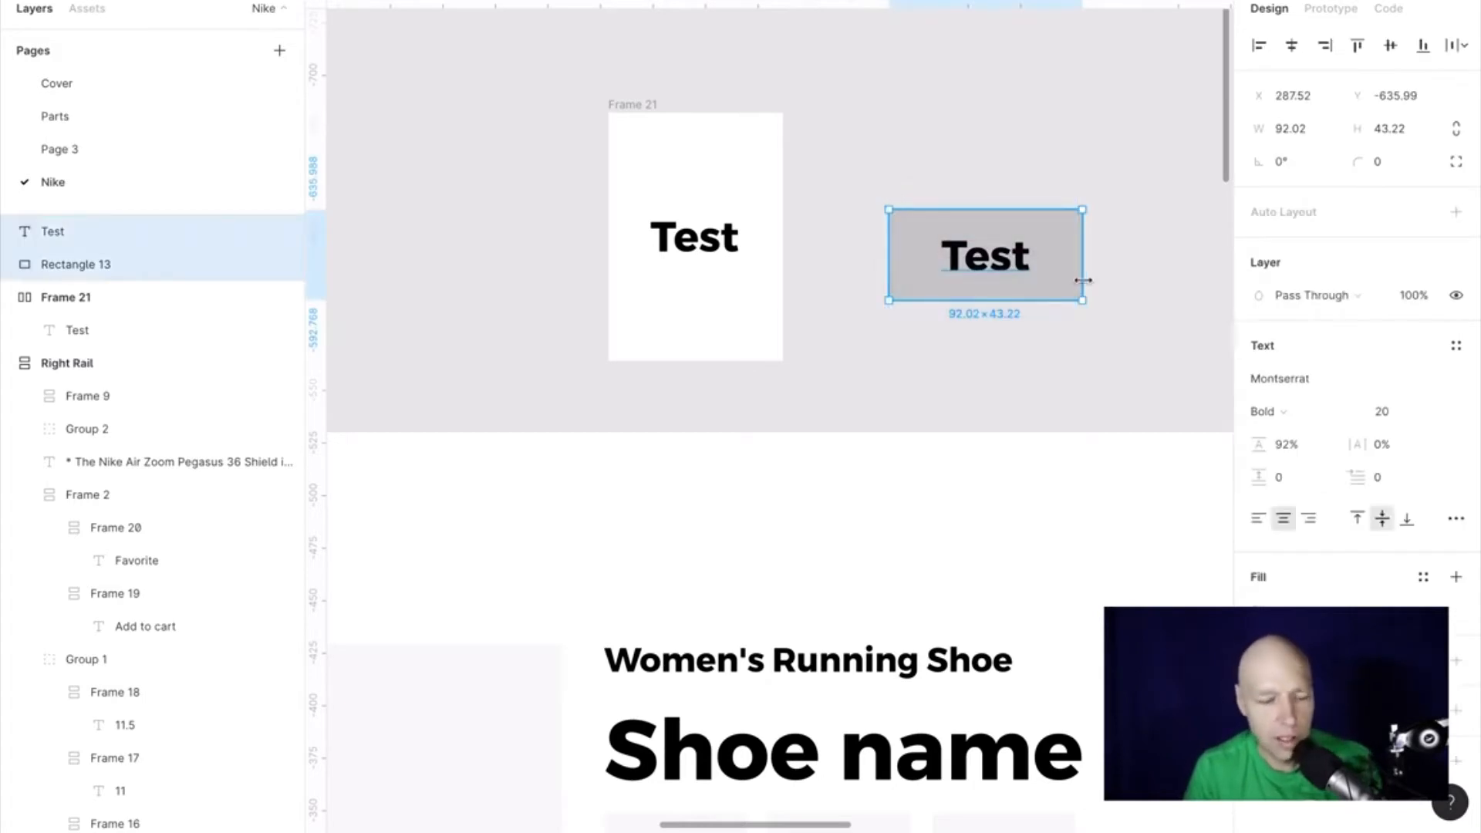
pyautogui.hotkey('ctrl', 'g')
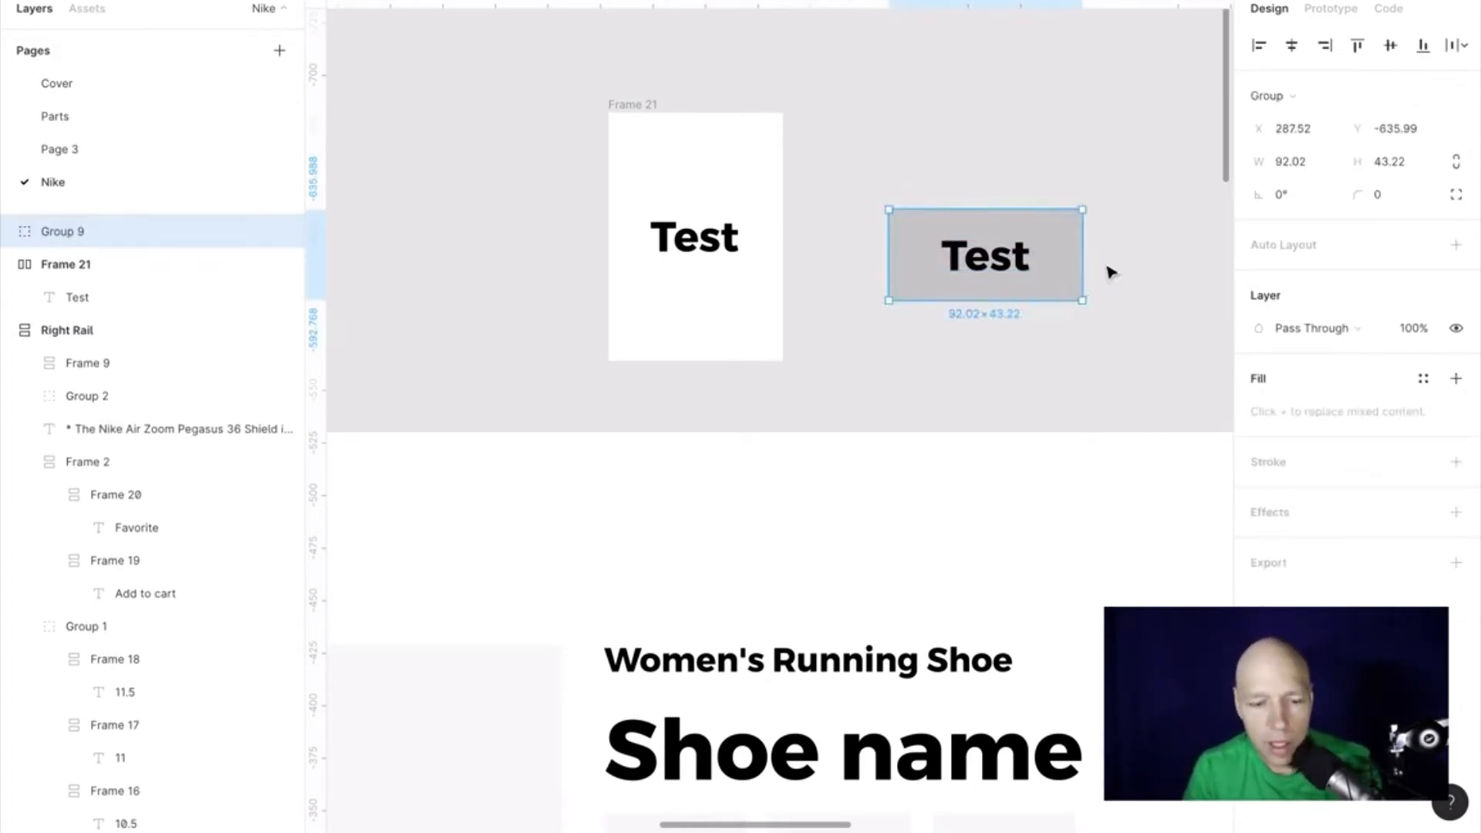
pyautogui.click(1108, 272)
# Step: Change the text inside the grouped rectangle label from Test to Restaurant
pyautogui.doubleClick(994, 264)
pyautogui.doubleClick(992, 260)
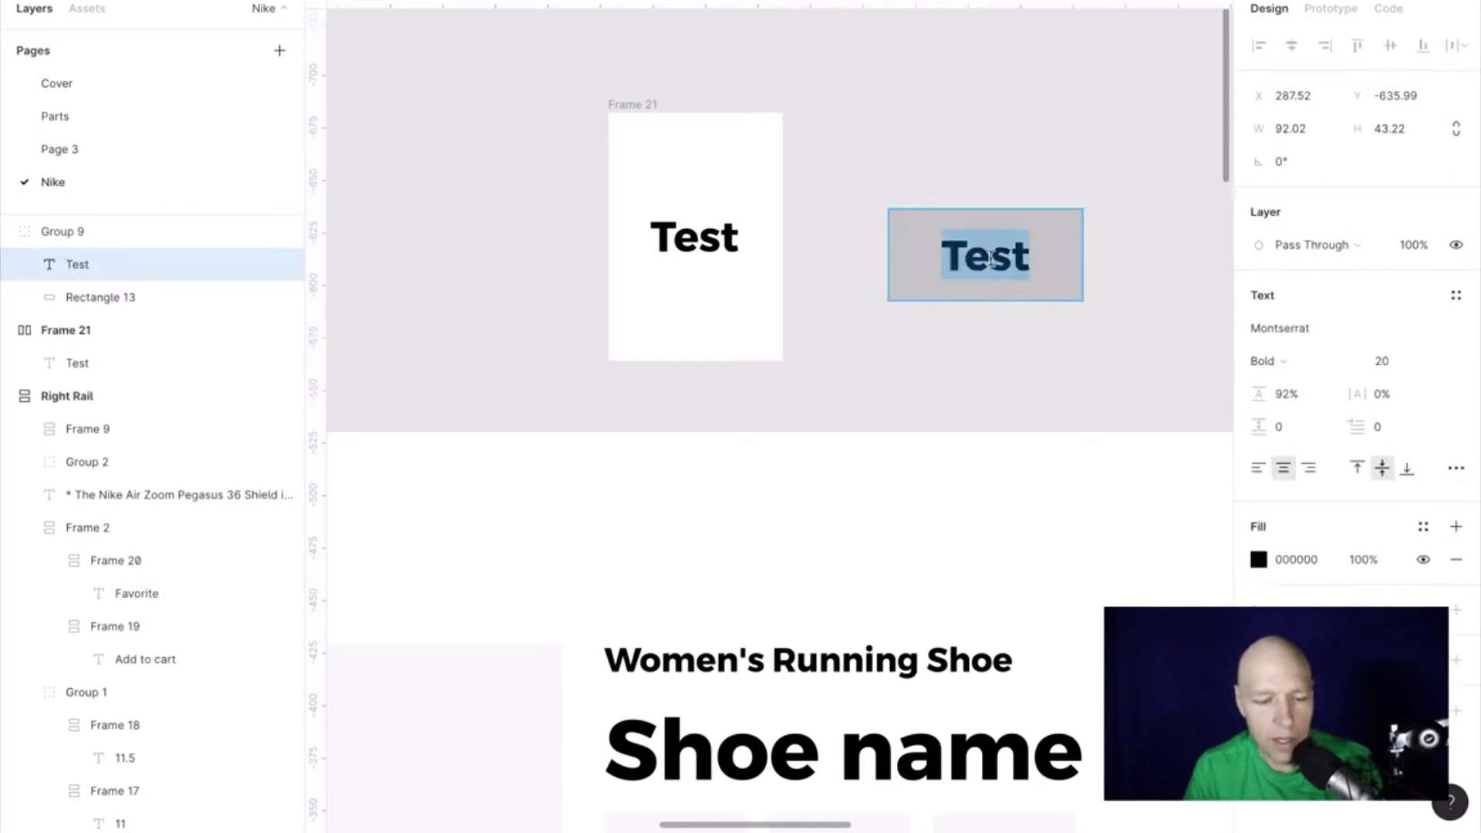
pyautogui.click(991, 259)
pyautogui.doubleClick(992, 258)
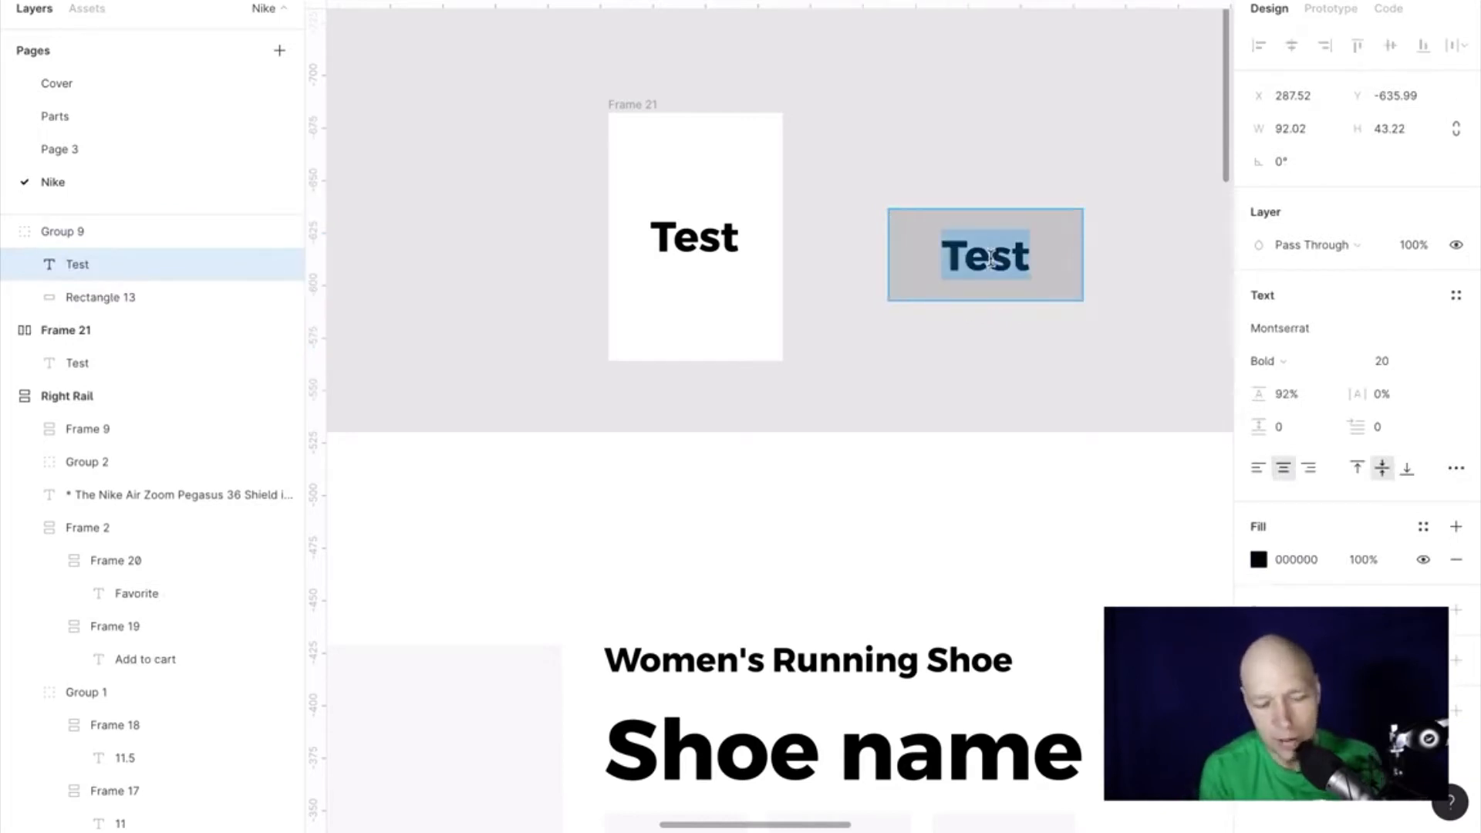
pyautogui.write('Rest')
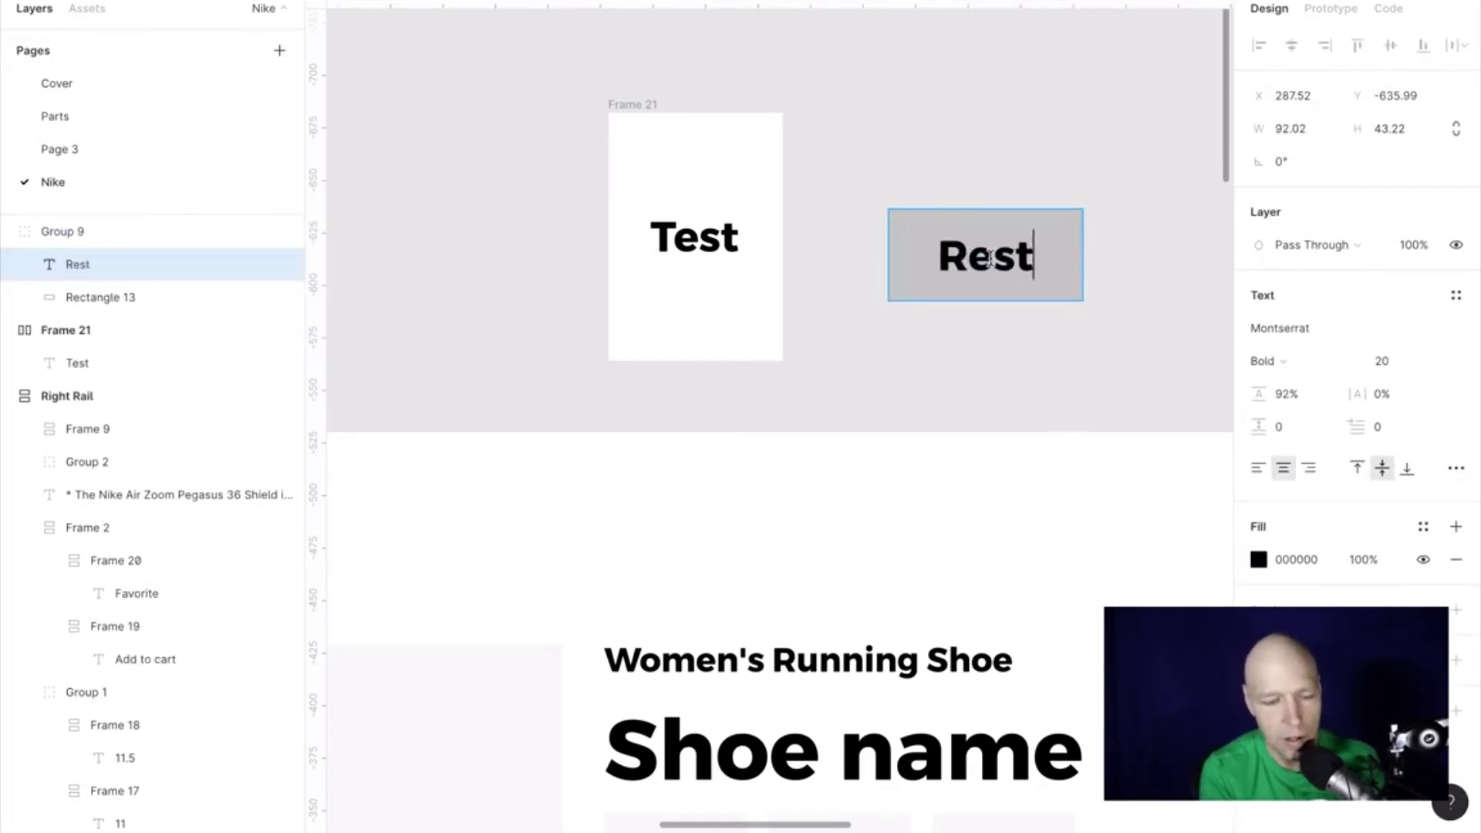
pyautogui.write('aurant')
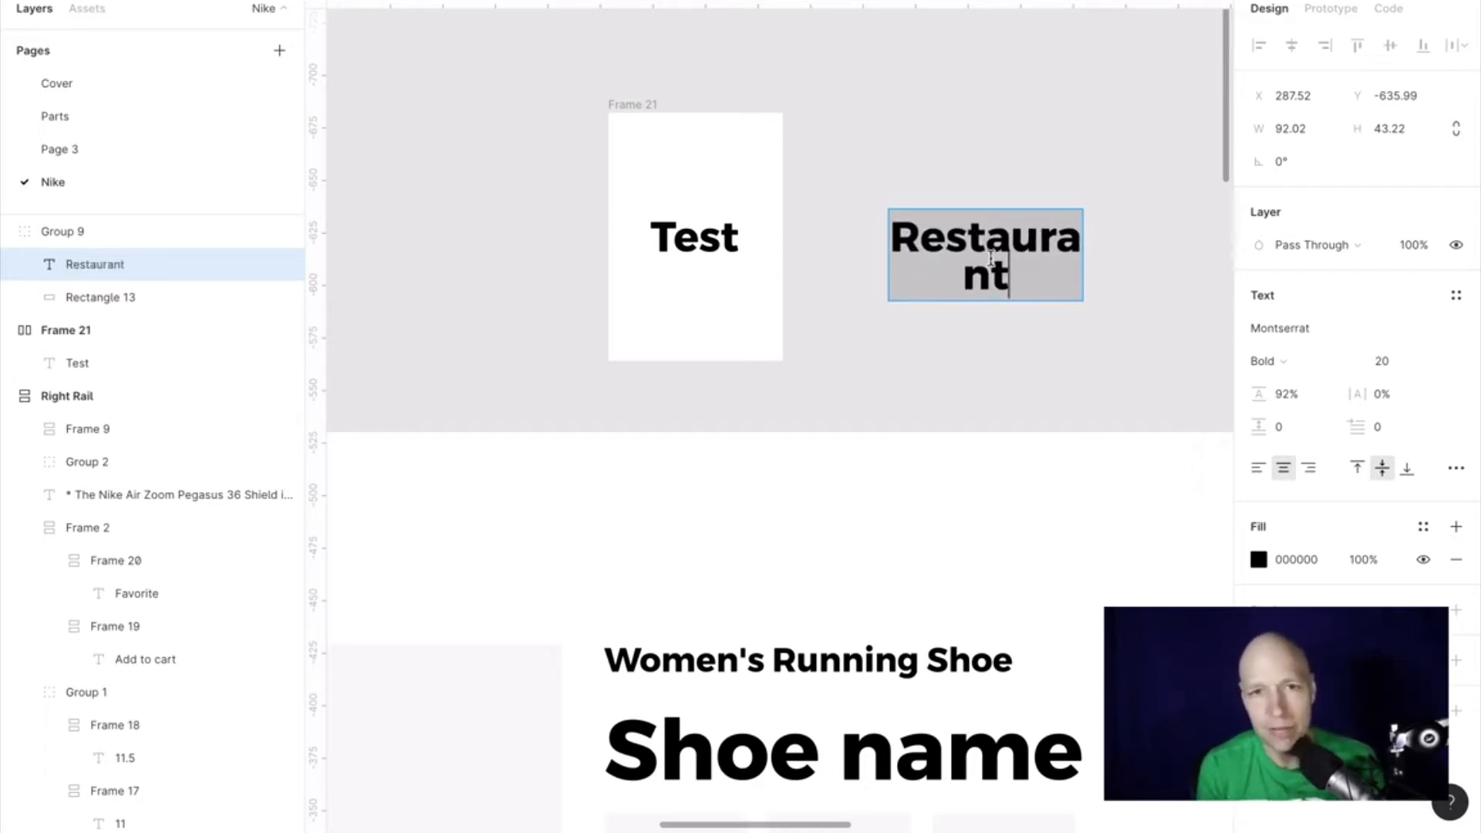
pyautogui.press('Escape')
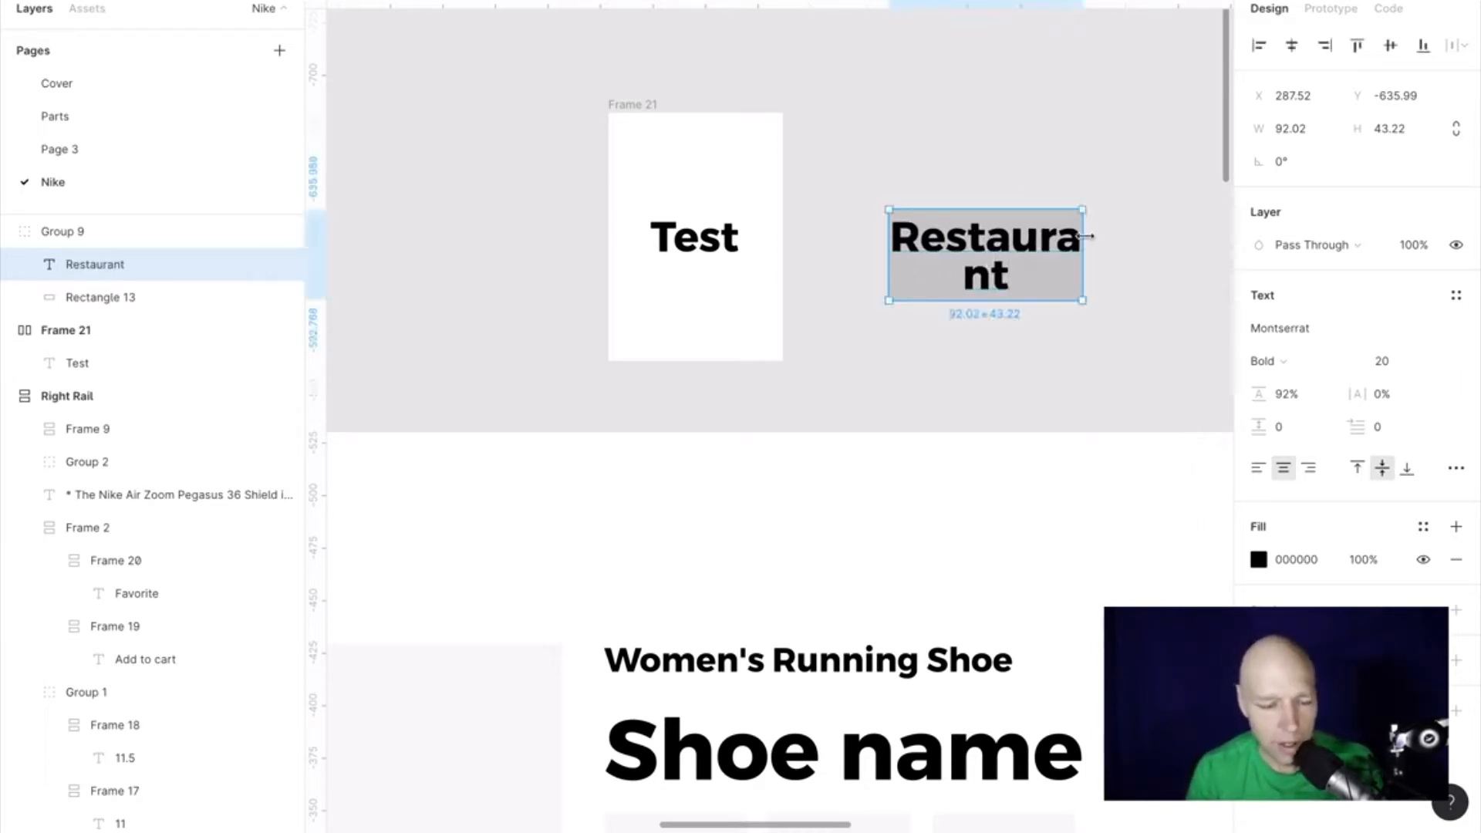
# Step: Try widening only the Restaurant text box inside the group, and undo that resize
pyautogui.moveTo(1083, 237); pyautogui.dragTo(1152, 239)
pyautogui.click(1091, 176)
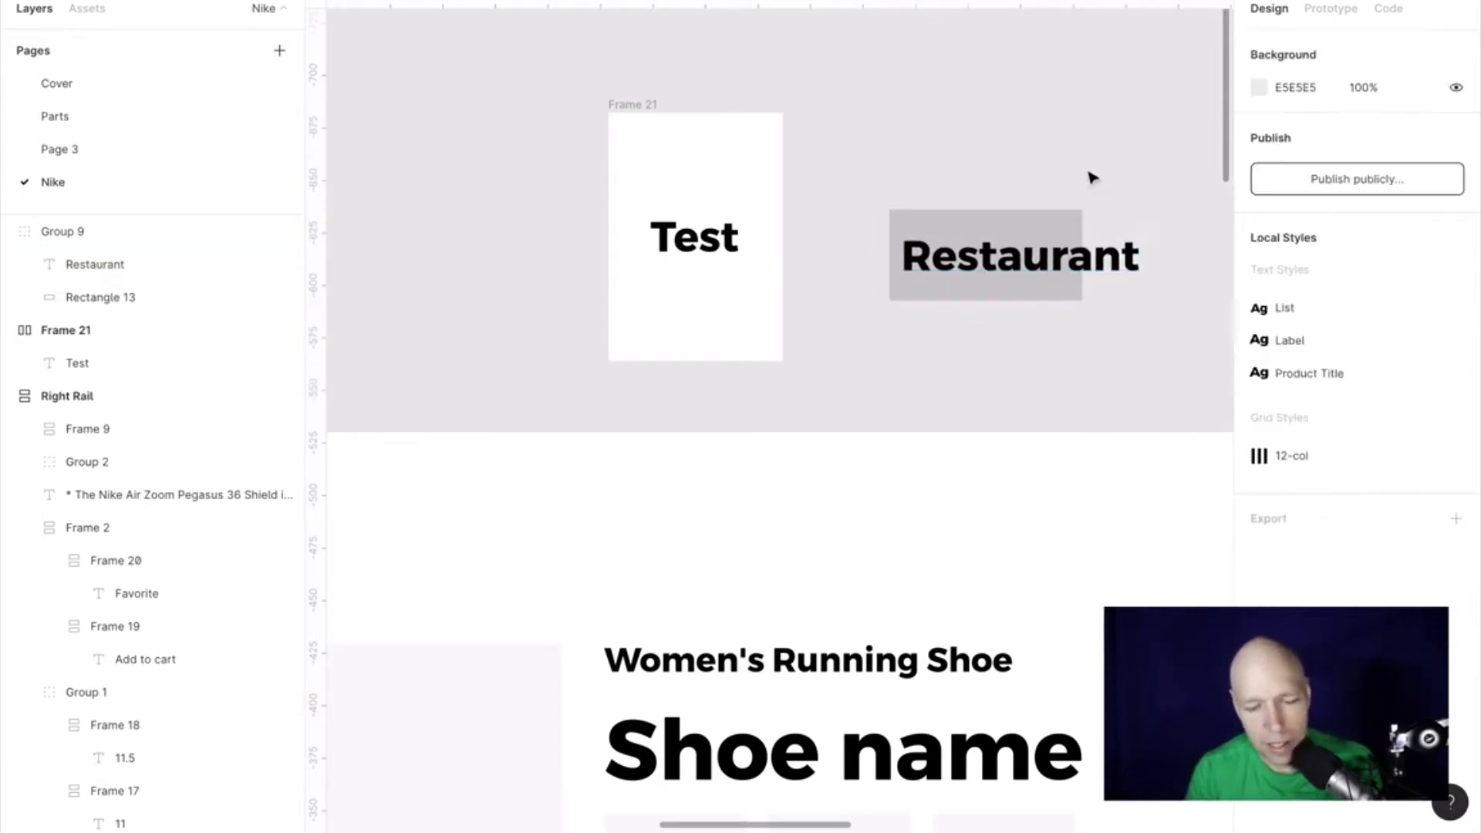
pyautogui.click(1127, 213)
pyautogui.hotkey('ctrl', 'z')
# Step: Widen the whole Restaurant group to about 151 so the word fits on one line
pyautogui.click(1142, 348)
pyautogui.click(1050, 236)
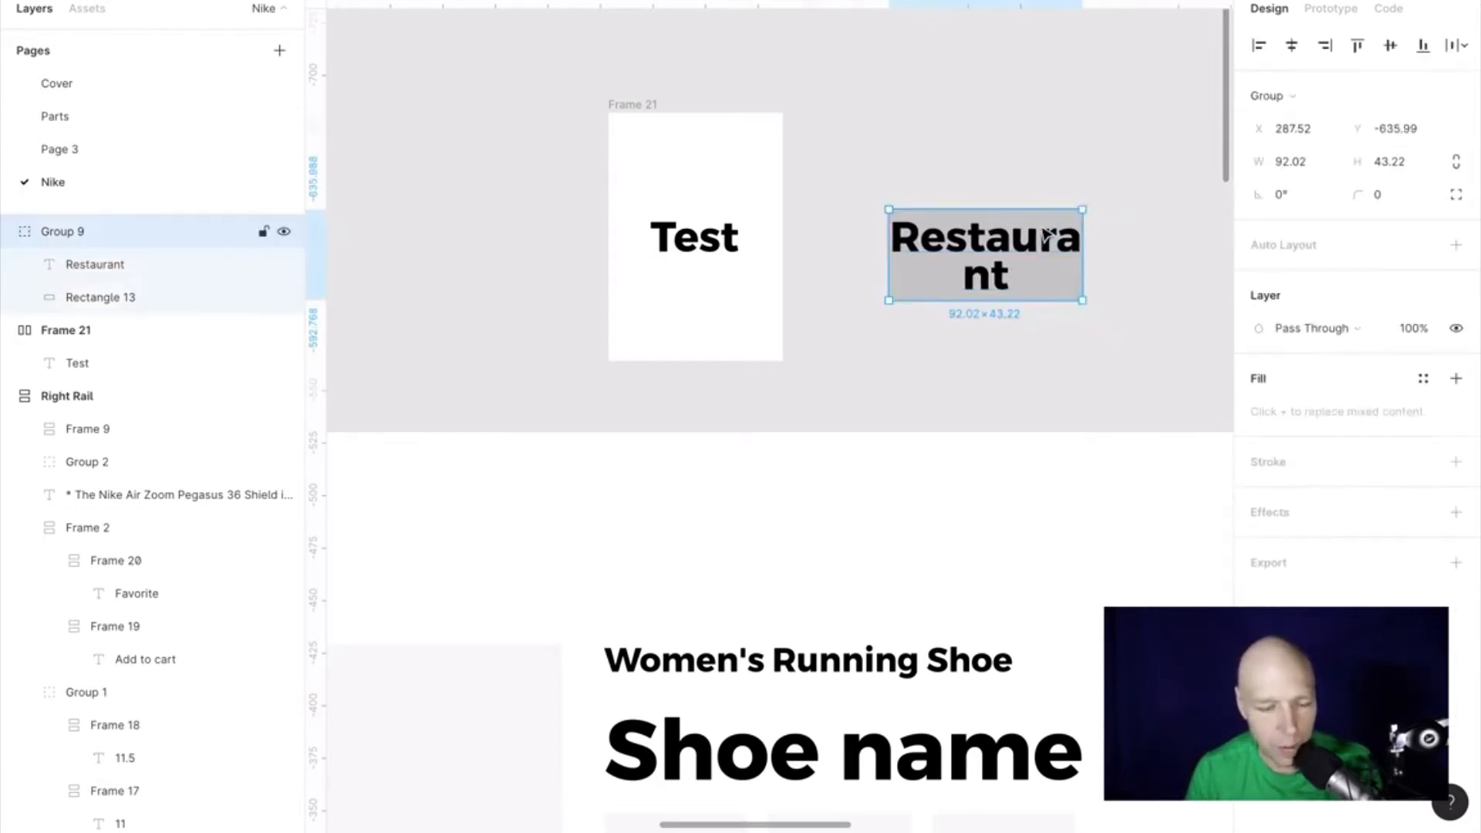
pyautogui.moveTo(1084, 253); pyautogui.dragTo(1208, 253)
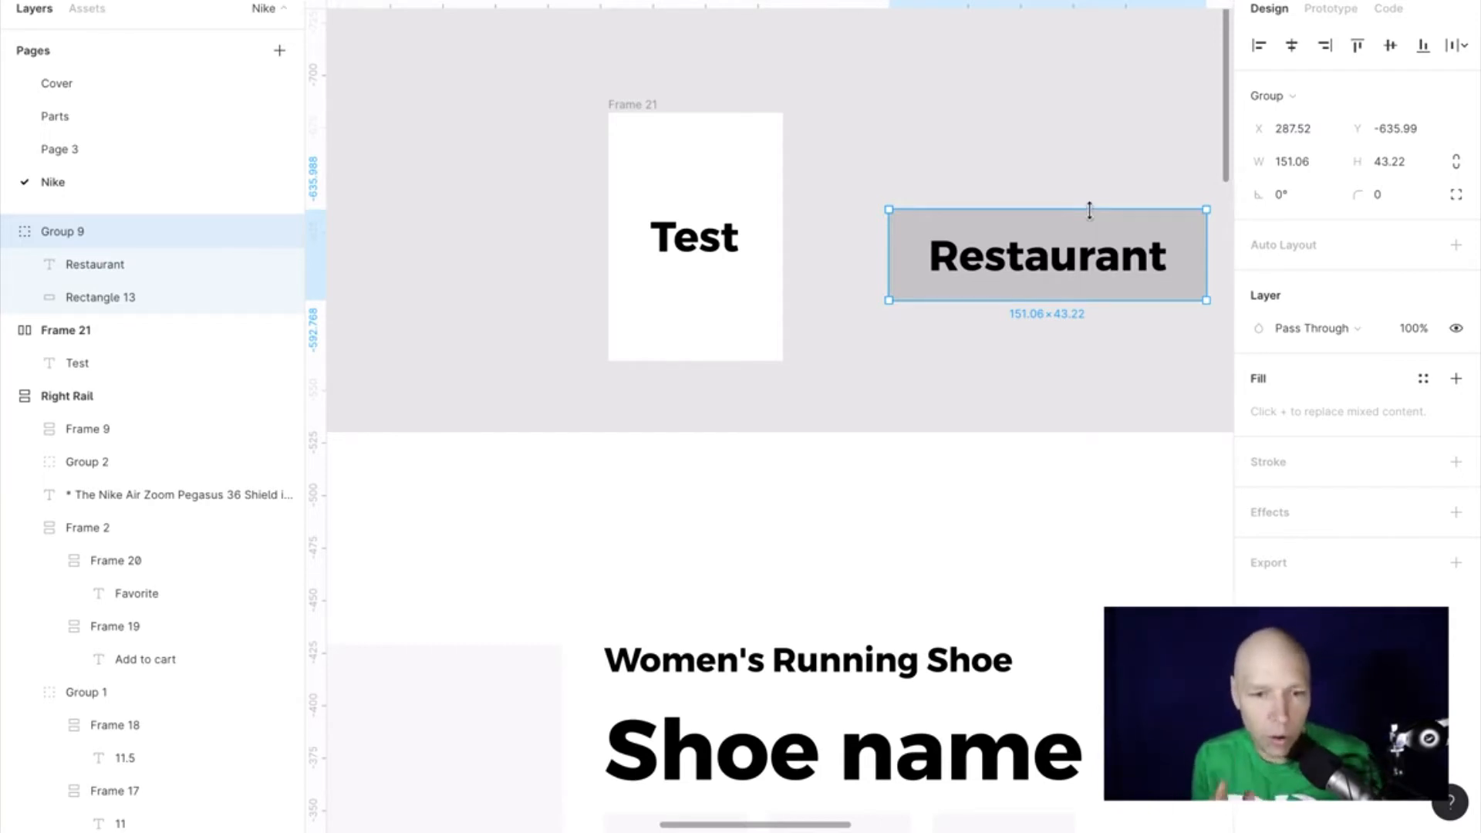
# Step: Duplicate the Restaurant group twice to form a row of three adjoining labels
pyautogui.scroll(-4, 1091, 213)
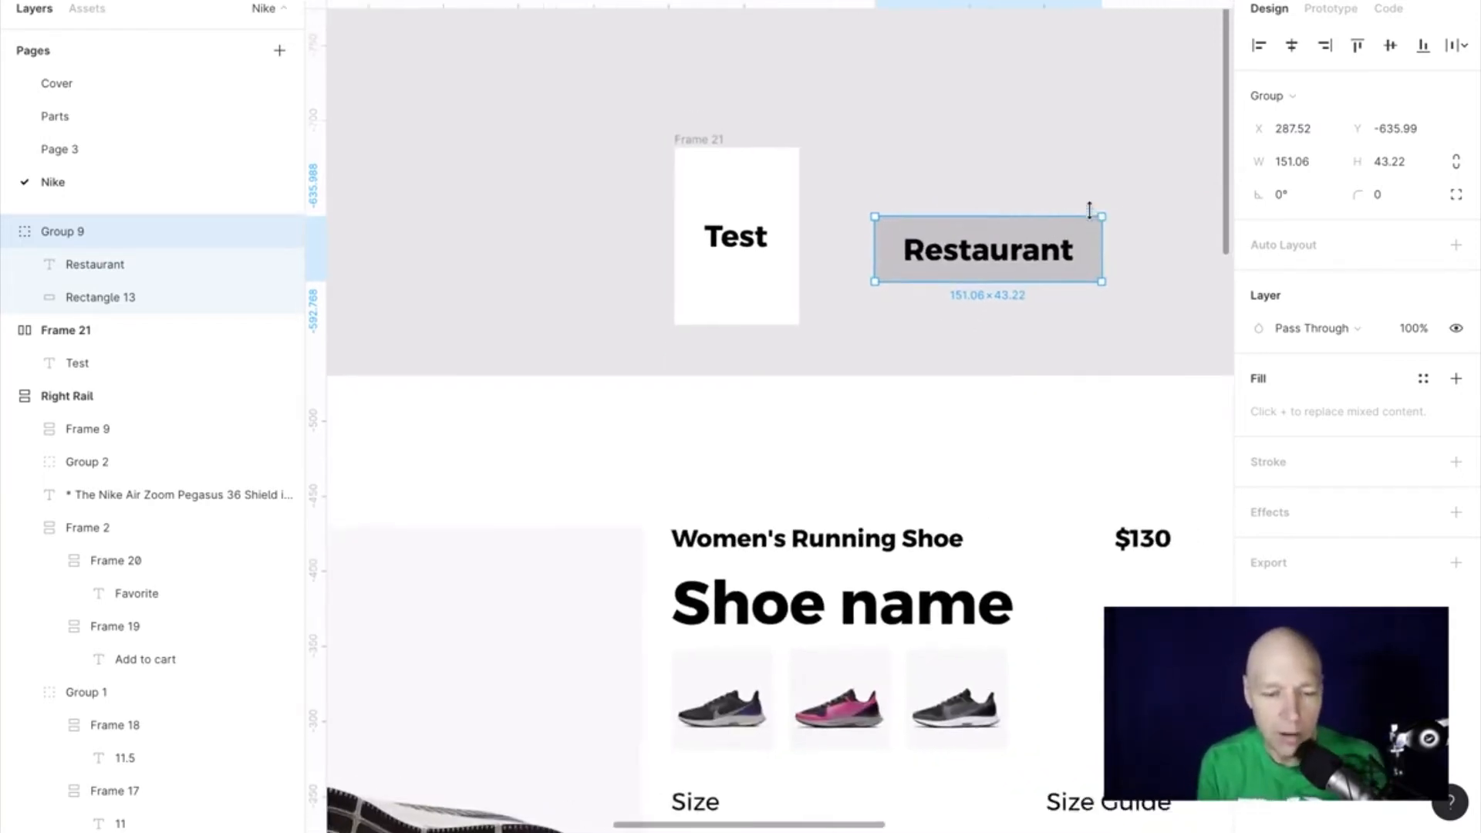
pyautogui.hscroll(4, 1094, 220)
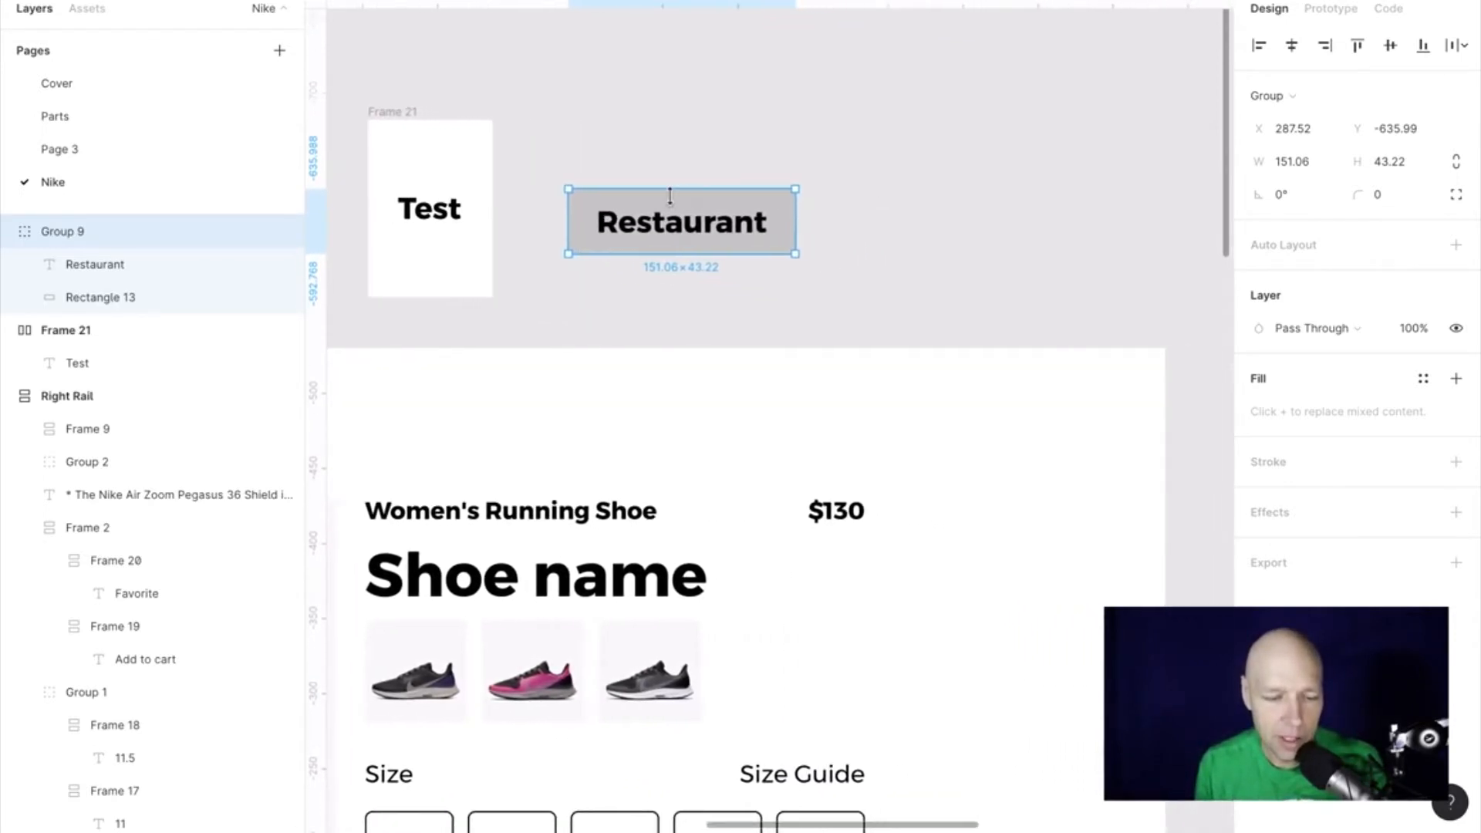
pyautogui.click(711, 152)
pyautogui.hotkey('ctrl', 'v')
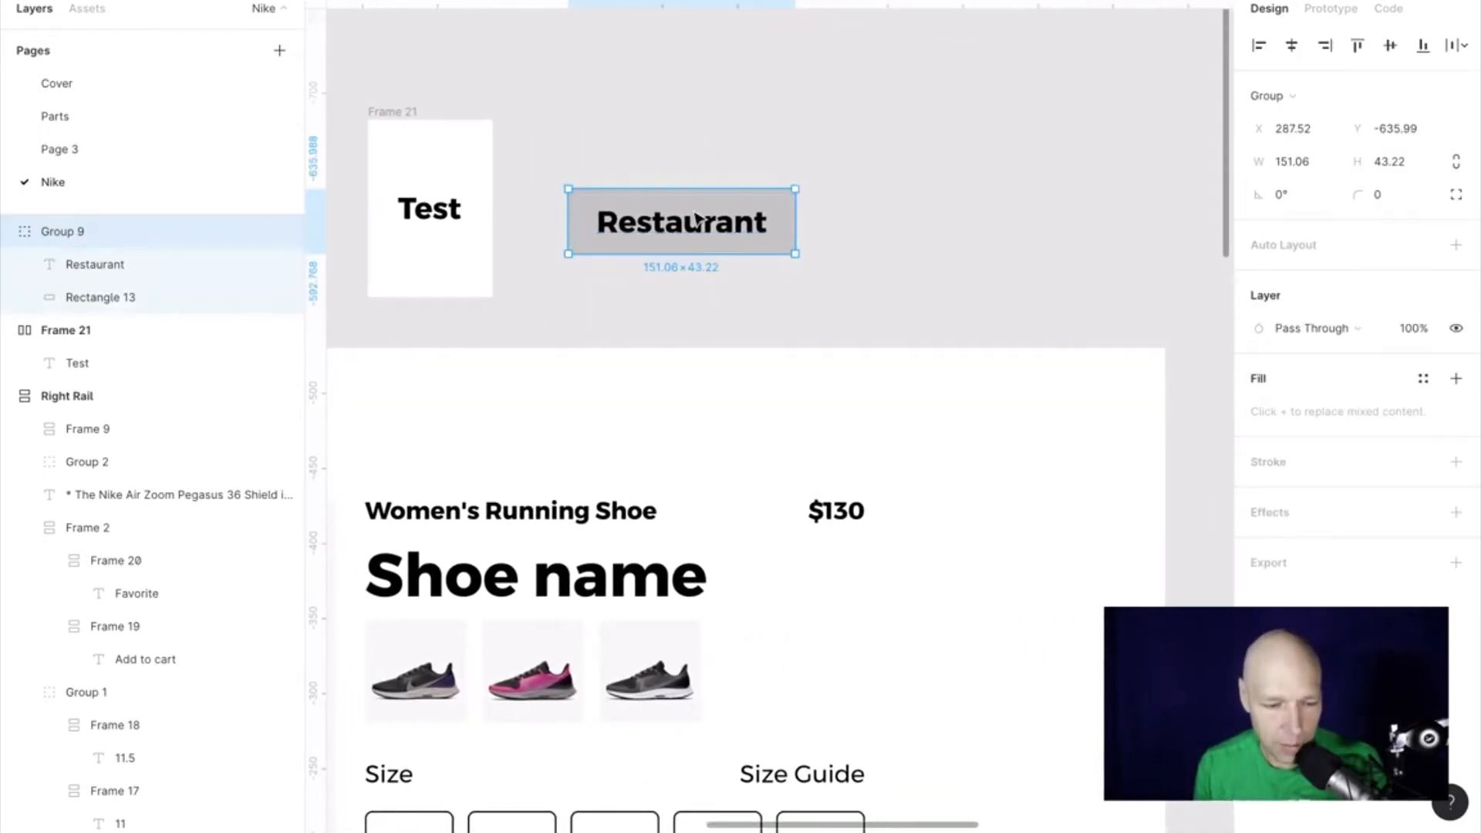
pyautogui.moveTo(683, 228); pyautogui.dragTo(1111, 226)
pyautogui.hotkey('ctrl', 'v')
pyautogui.click(879, 123)
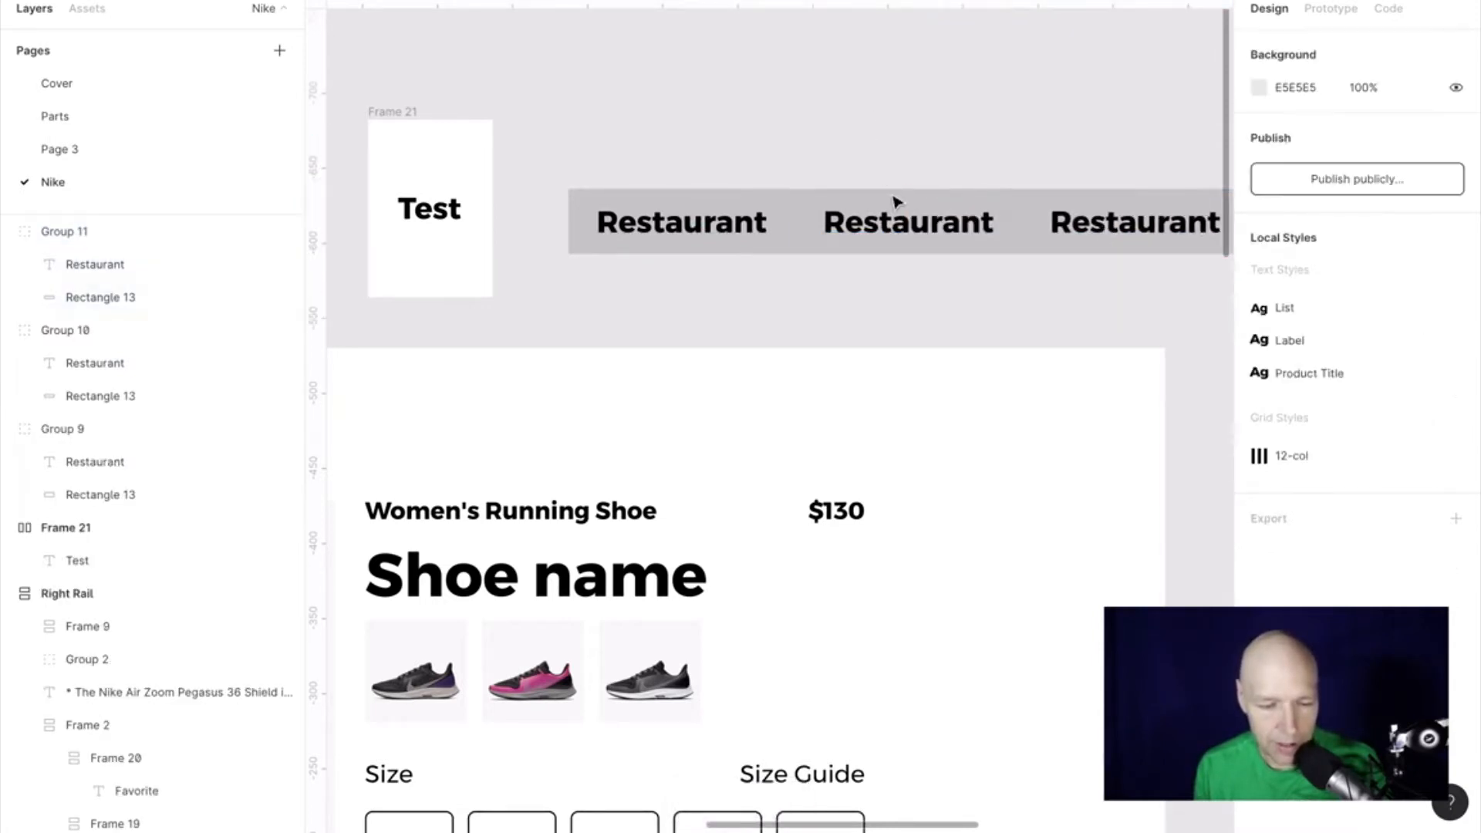
# Step: Change the second label in the row to Show and the third label to Tickets
pyautogui.doubleClick(908, 222)
pyautogui.doubleClick(905, 216)
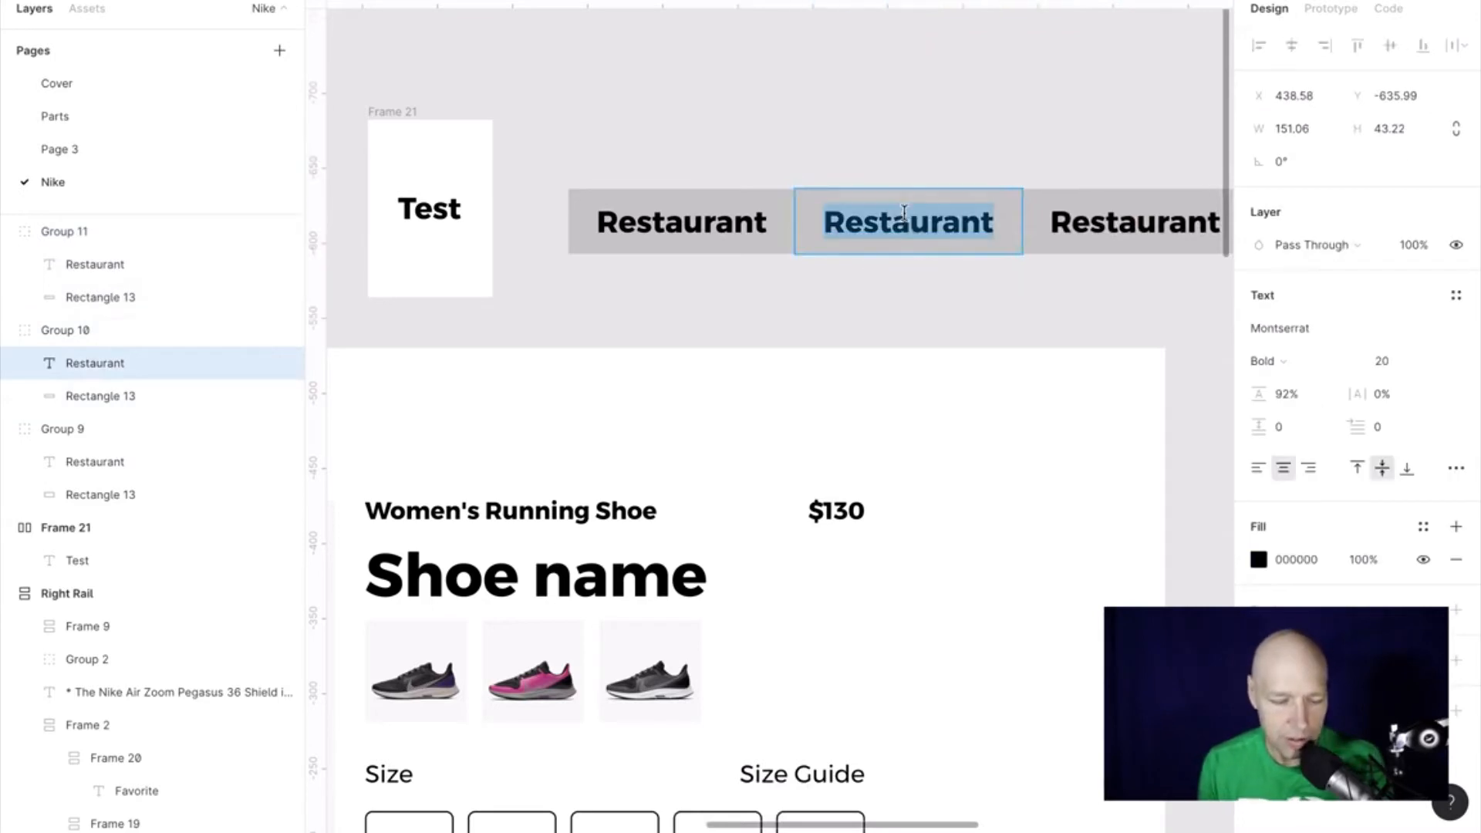
pyautogui.write('Show')
pyautogui.doubleClick(1141, 232)
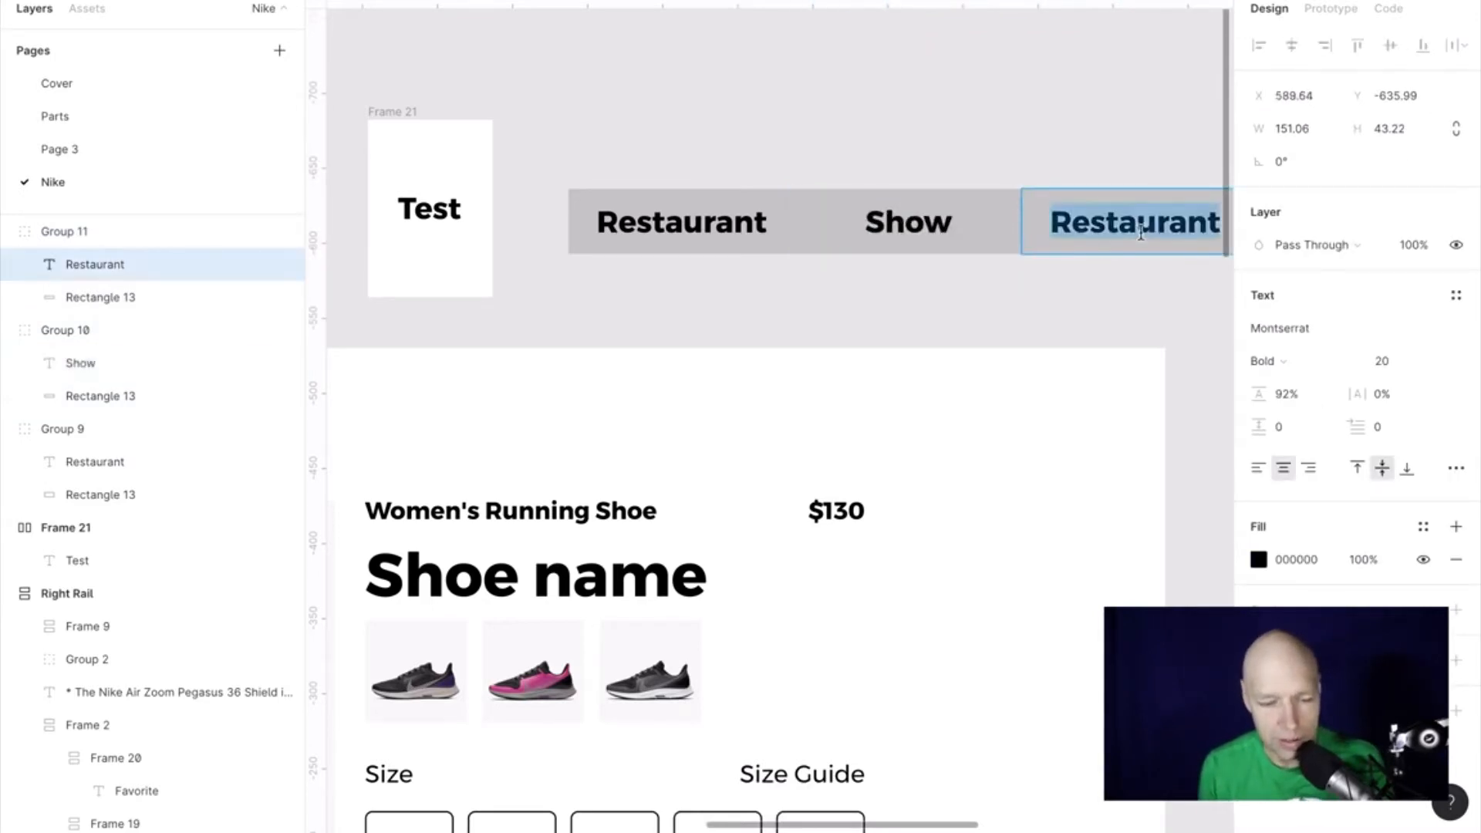
pyautogui.write('Tickets')
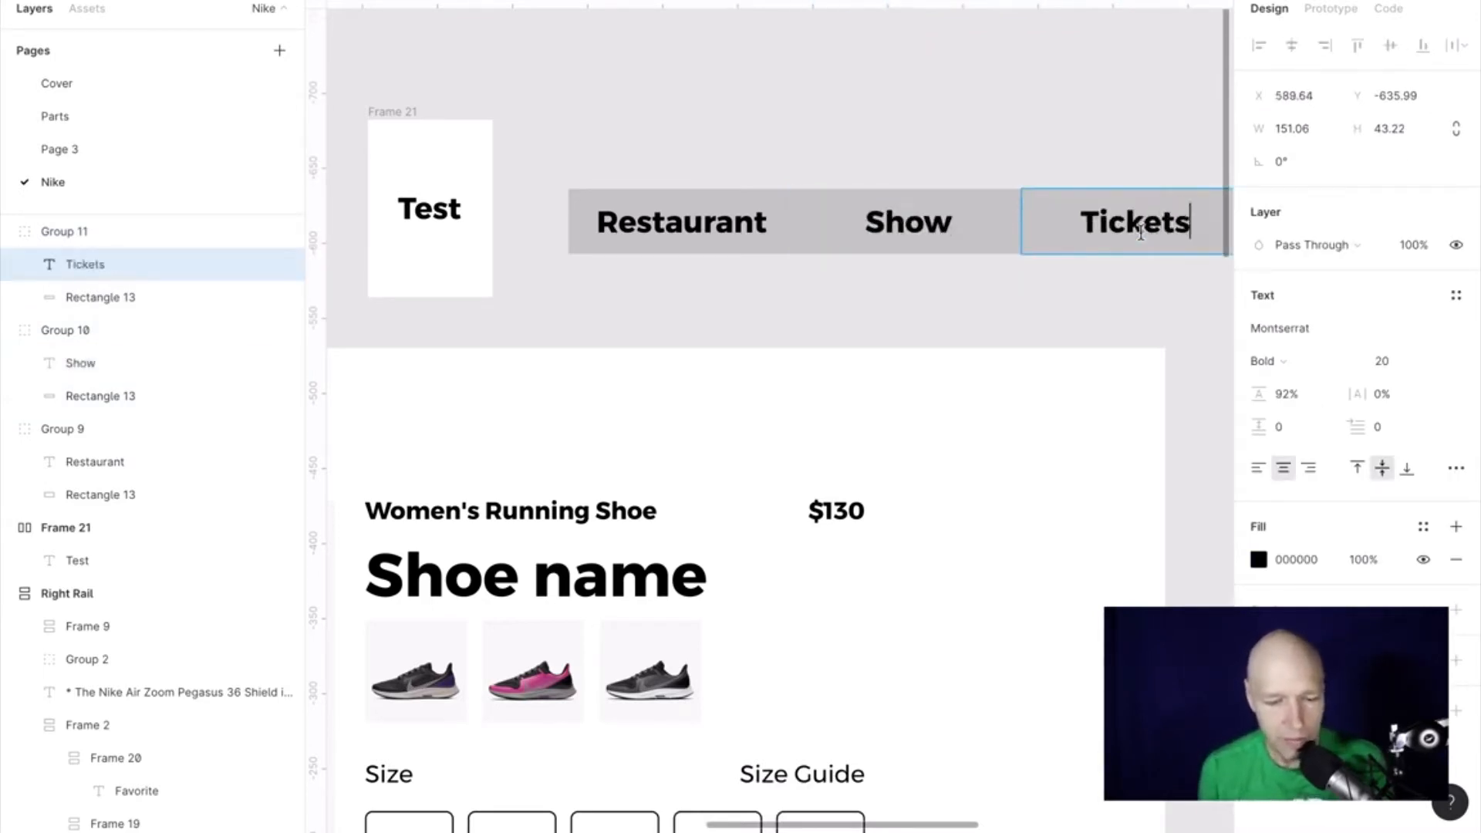
pyautogui.click(1100, 155)
pyautogui.hscroll(3, 1011, 208)
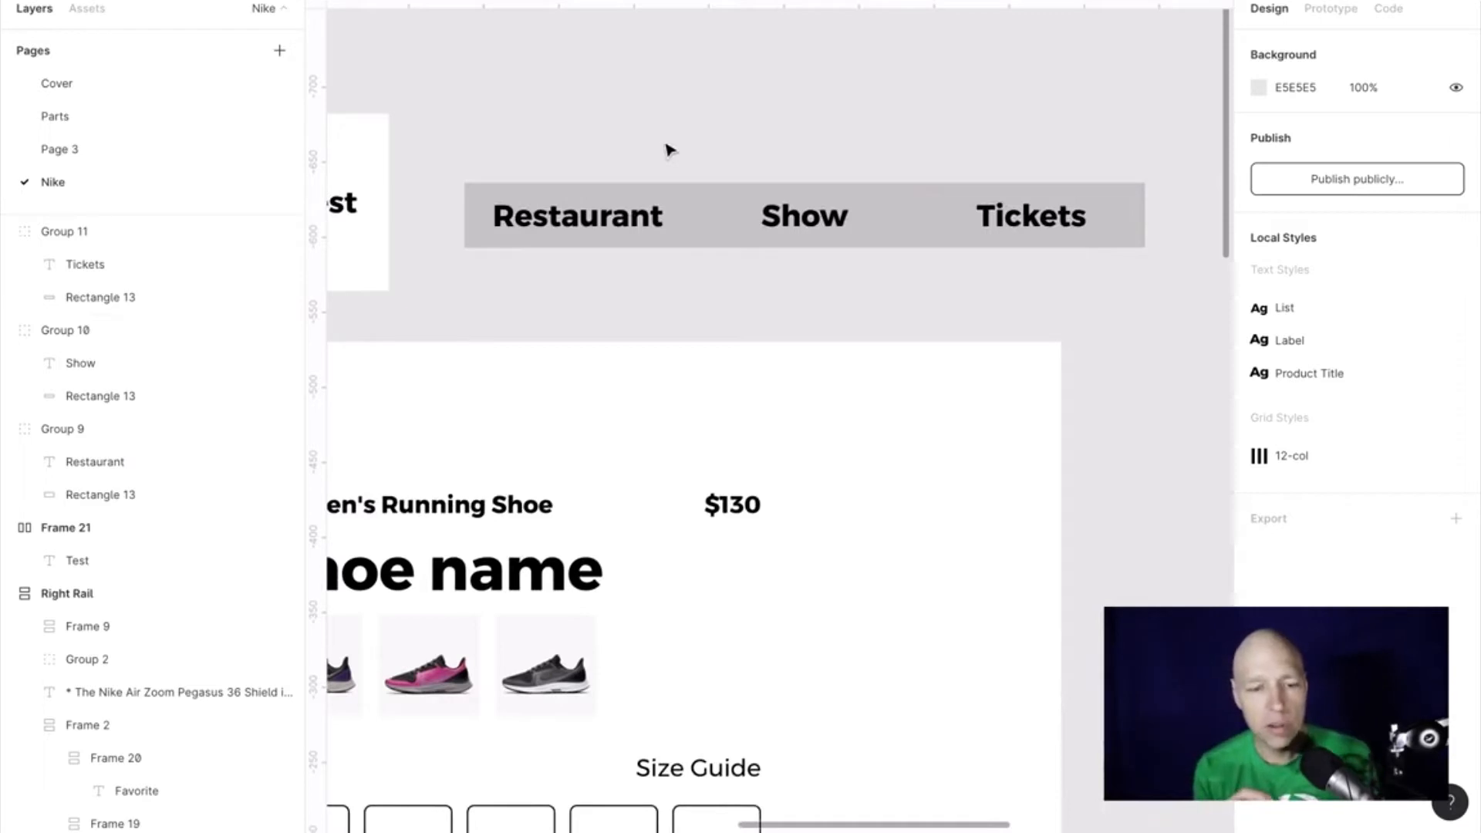
pyautogui.moveTo(816, 145); pyautogui.dragTo(939, 304)
# Step: Duplicate the Test text inside Frame 21 and move the copy out of the frame, onto the canvas to its left
pyautogui.hscroll(-8, 701, 159)
pyautogui.click(700, 159)
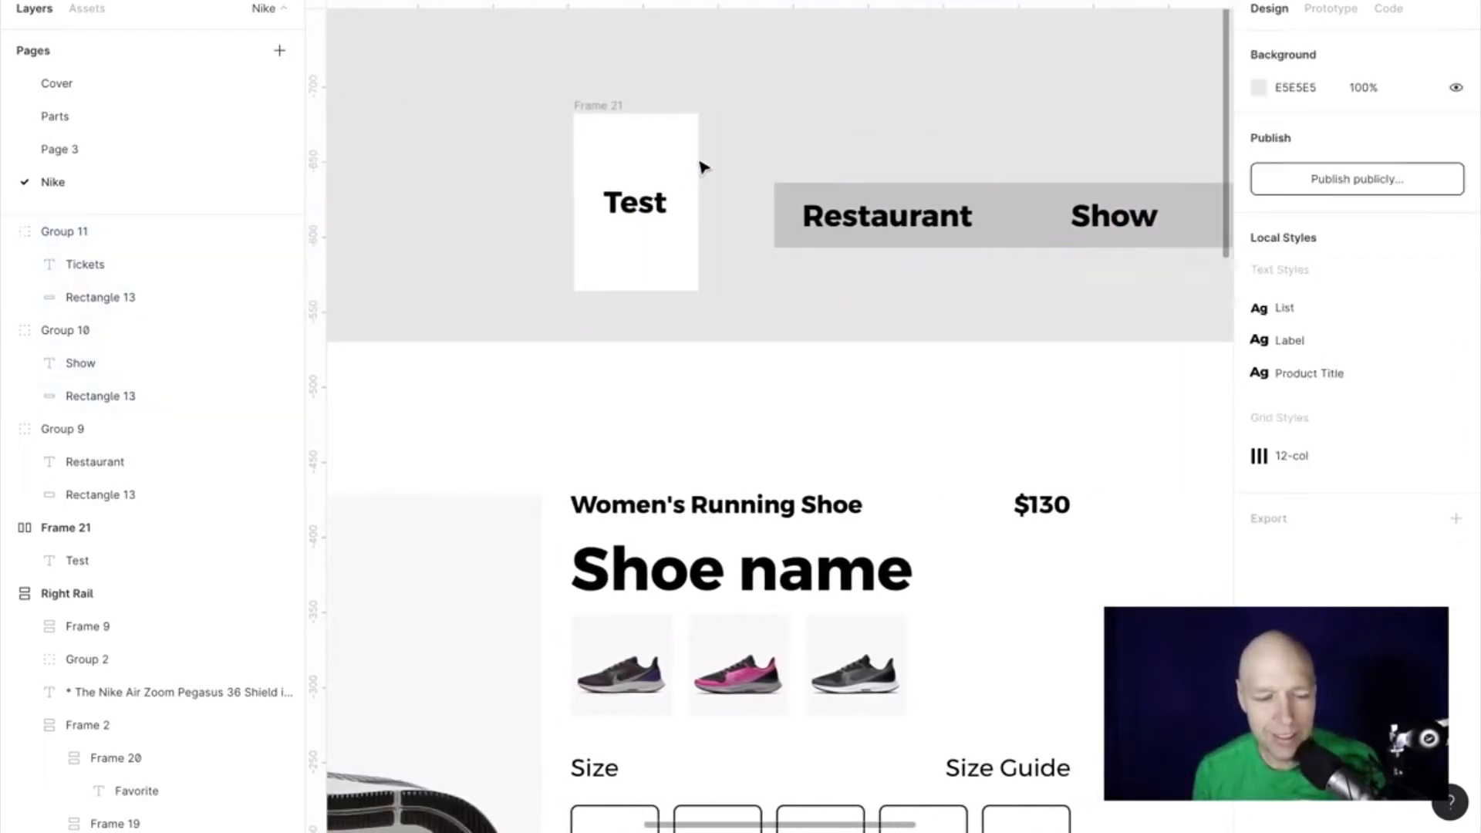
pyautogui.click(657, 210)
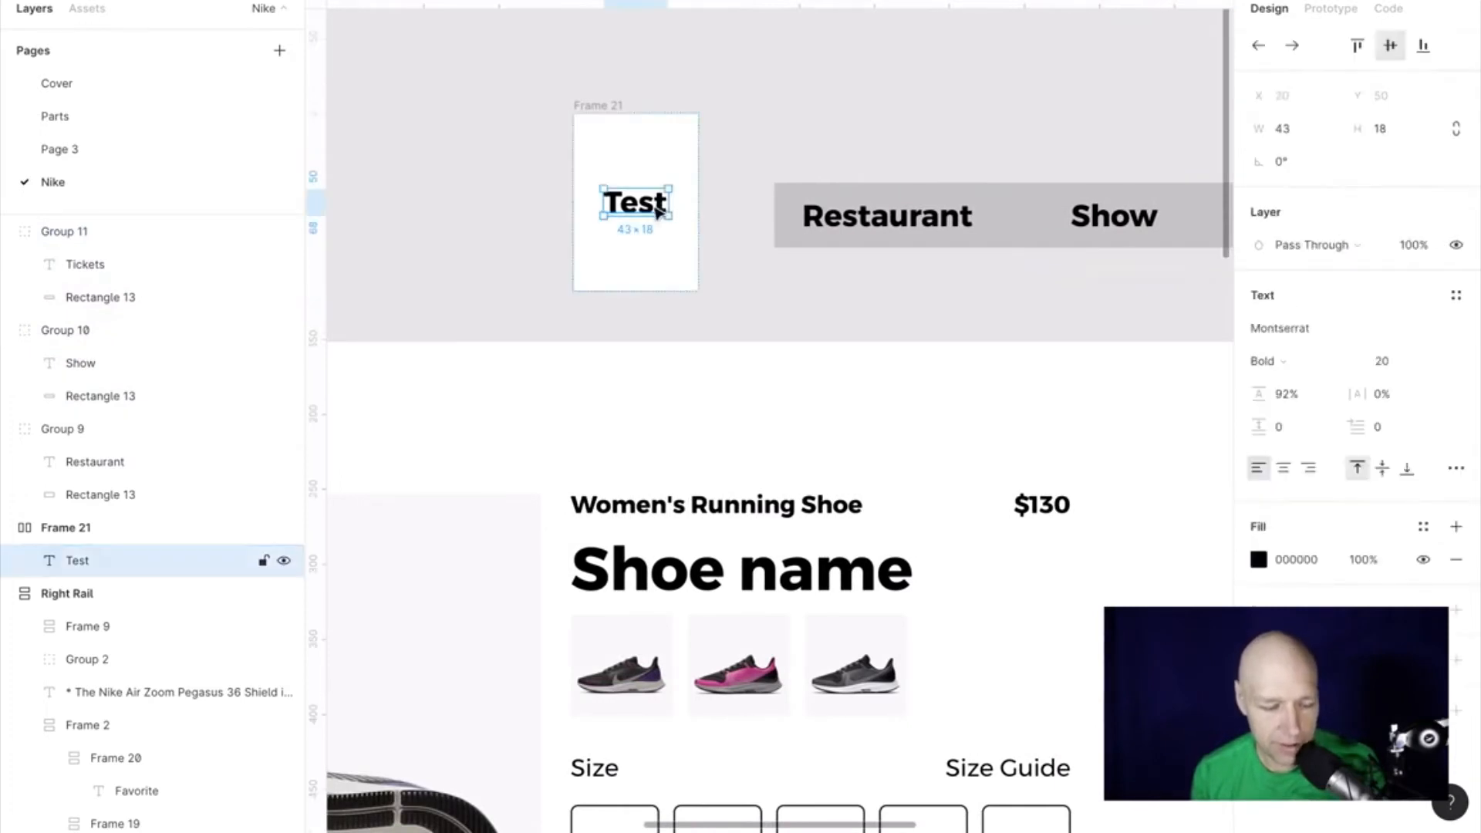
pyautogui.hotkey('ctrl', 'd')
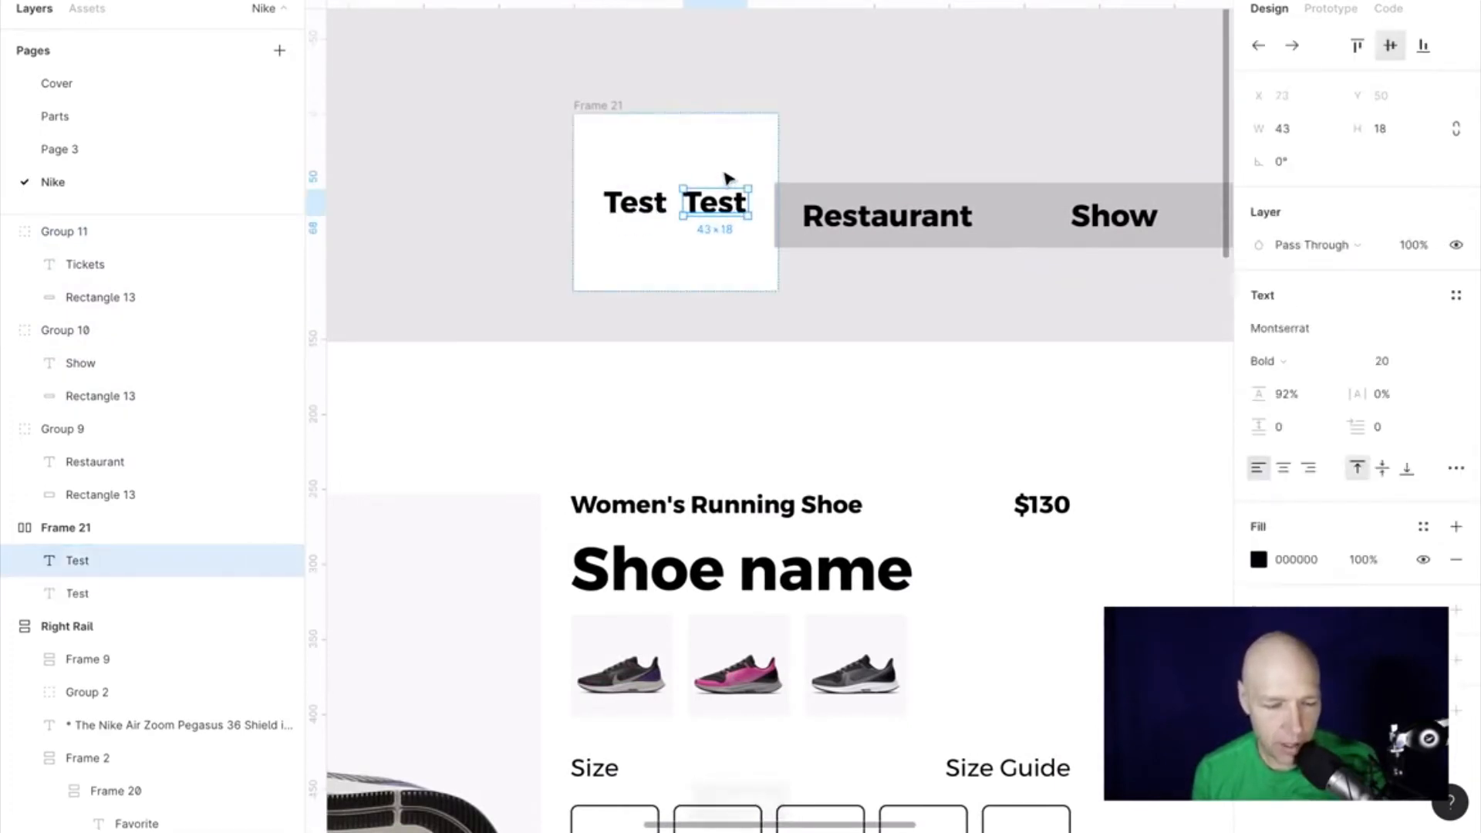
pyautogui.click(638, 180)
pyautogui.moveTo(705, 202); pyautogui.dragTo(500, 202)
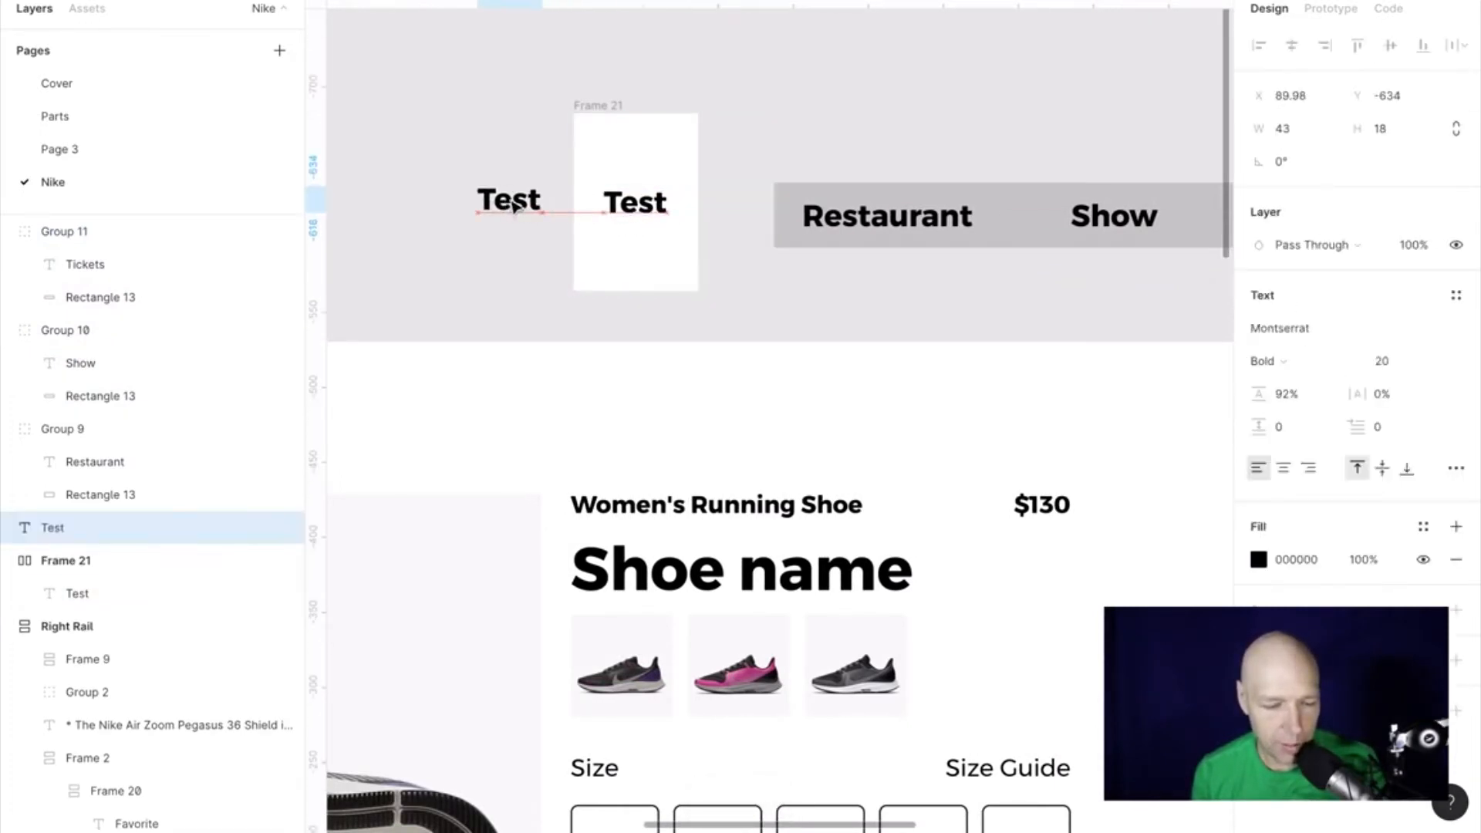
# Step: Undo moving the copied Test text onto the canvas and its duplication inside Frame 21
pyautogui.hotkey('ctrl', 'z')
pyautogui.hotkey('ctrl', 'z')
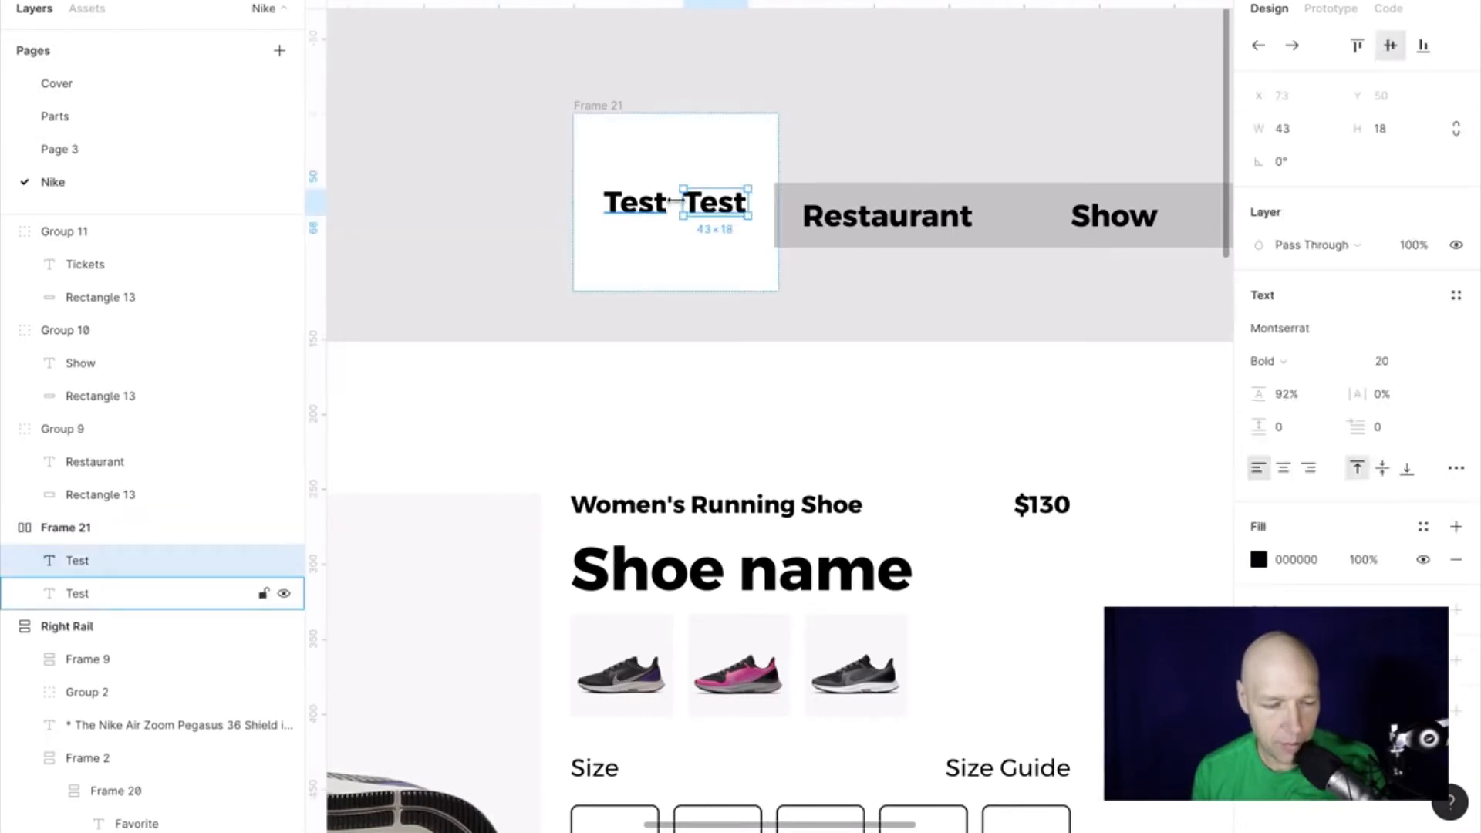
pyautogui.hotkey('ctrl', 'z')
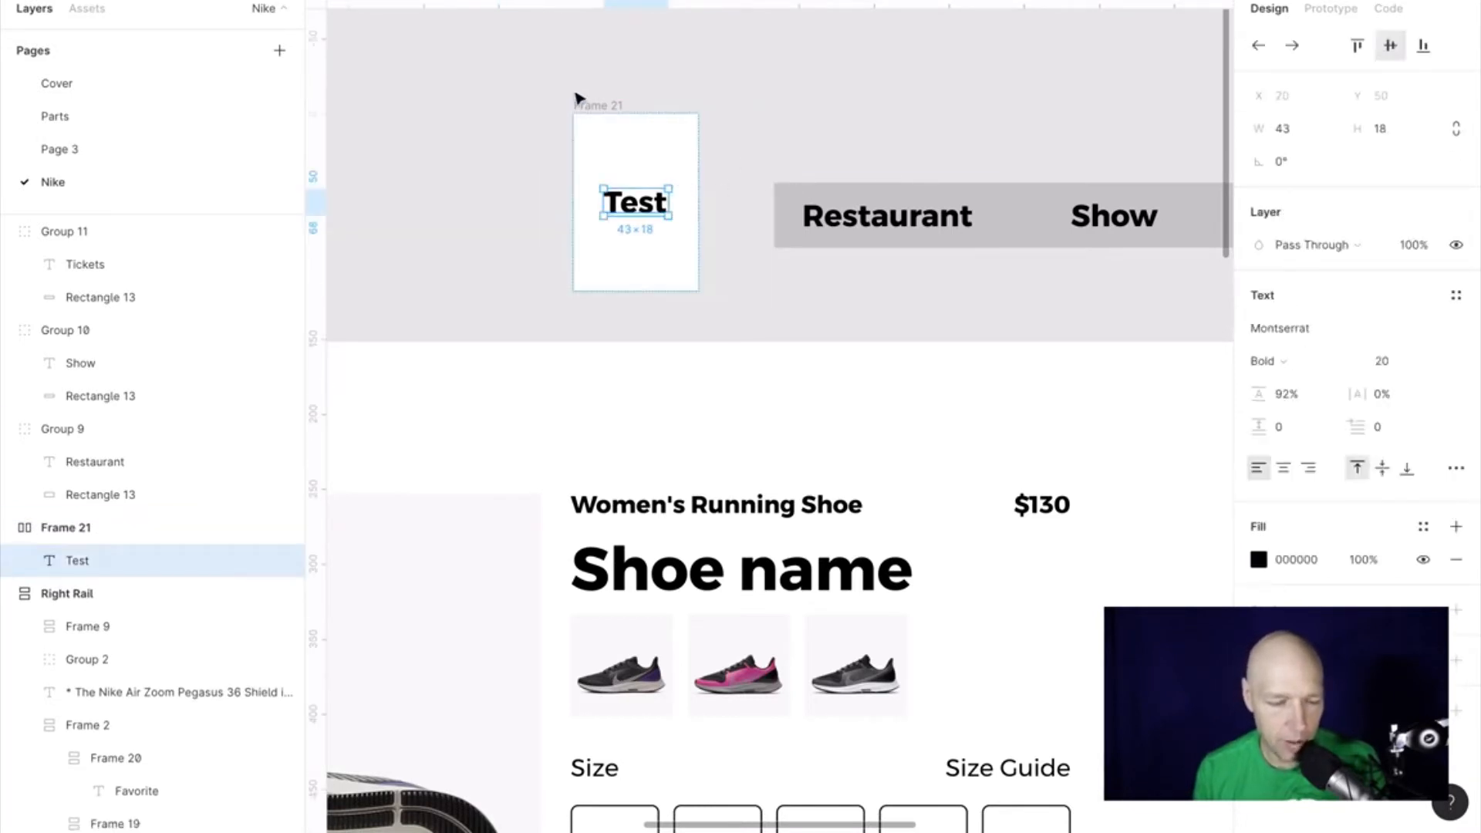
# Step: Move Frame 21 onto the empty canvas above the shoe mockup, clear of the Restaurant row, at about X 76, Y -799
pyautogui.moveTo(594, 110); pyautogui.dragTo(361, 49)
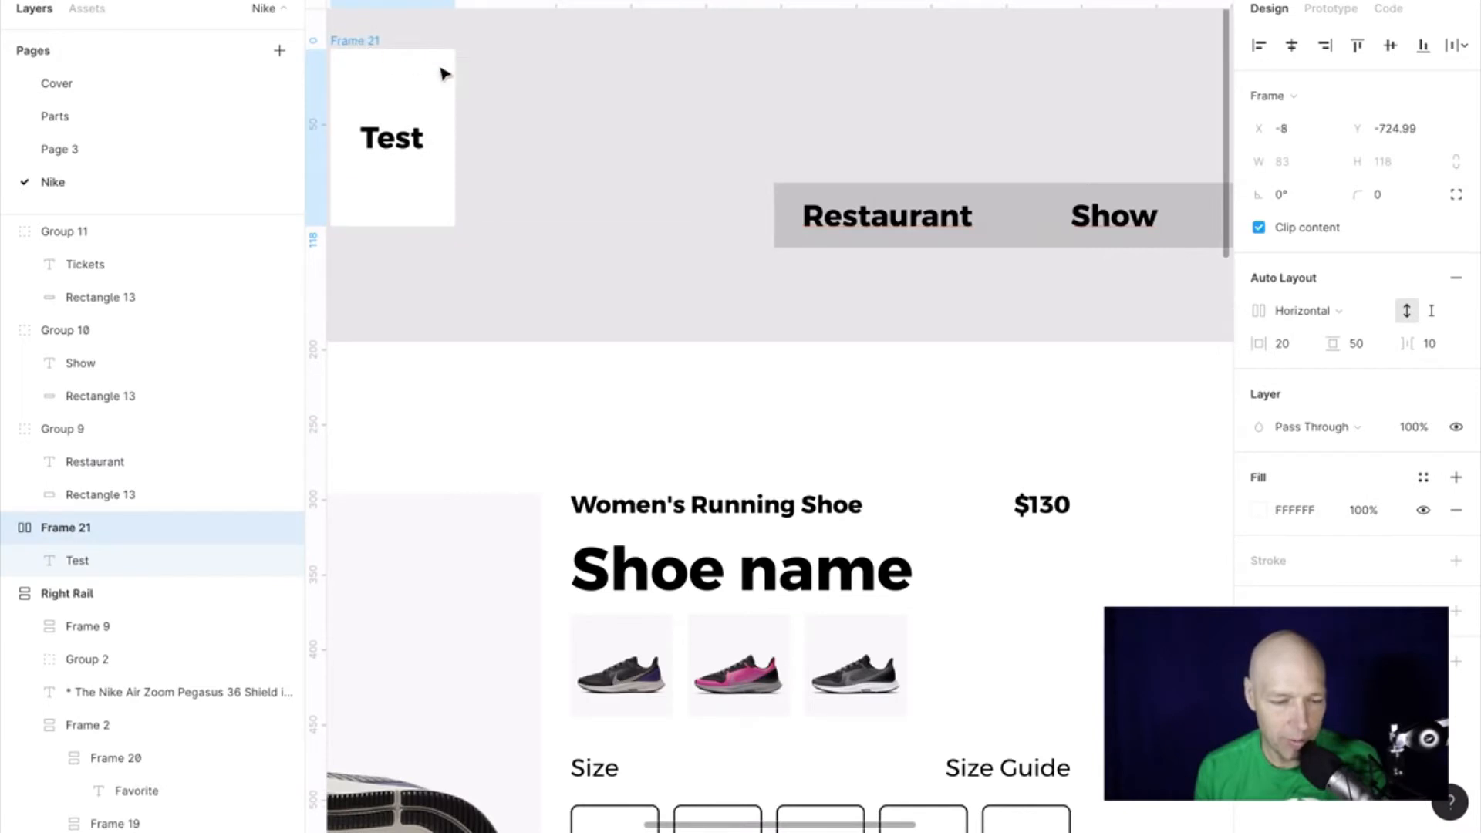
pyautogui.scroll(3, 567, 110)
pyautogui.moveTo(357, 229); pyautogui.dragTo(480, 116)
# Step: Duplicate Frame 21 twice and place the copies edge to edge to form a row of three Test frames
pyautogui.hotkey('ctrl', 'v')
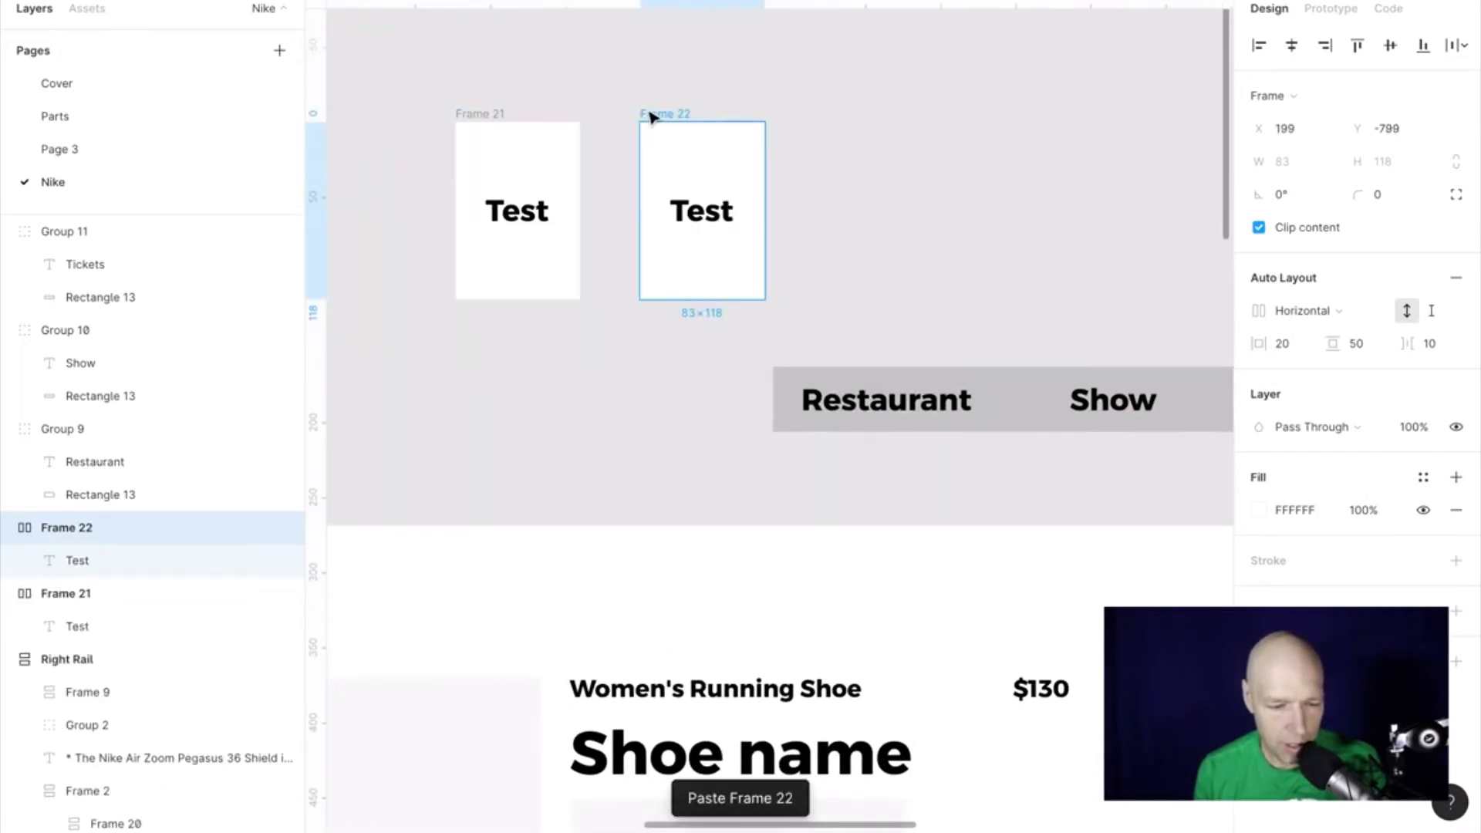
pyautogui.moveTo(657, 115)
pyautogui.mouseDown()
pyautogui.moveTo(591, 114)
pyautogui.moveTo(665, 114)
pyautogui.mouseUp()
pyautogui.hotkey('ctrl', 'v')
pyautogui.hotkey('ctrl', 'z')
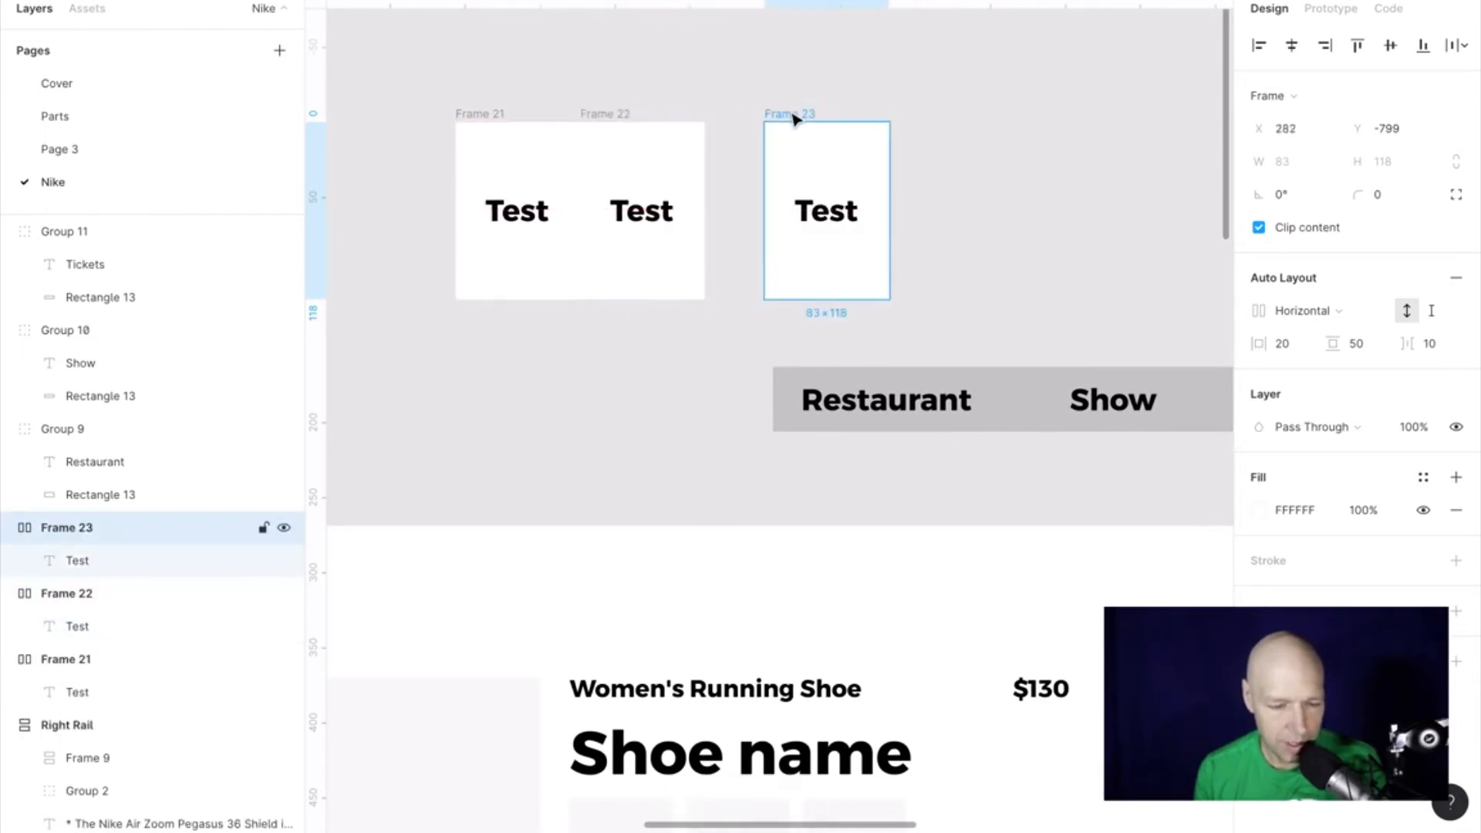
pyautogui.moveTo(791, 115); pyautogui.dragTo(735, 118)
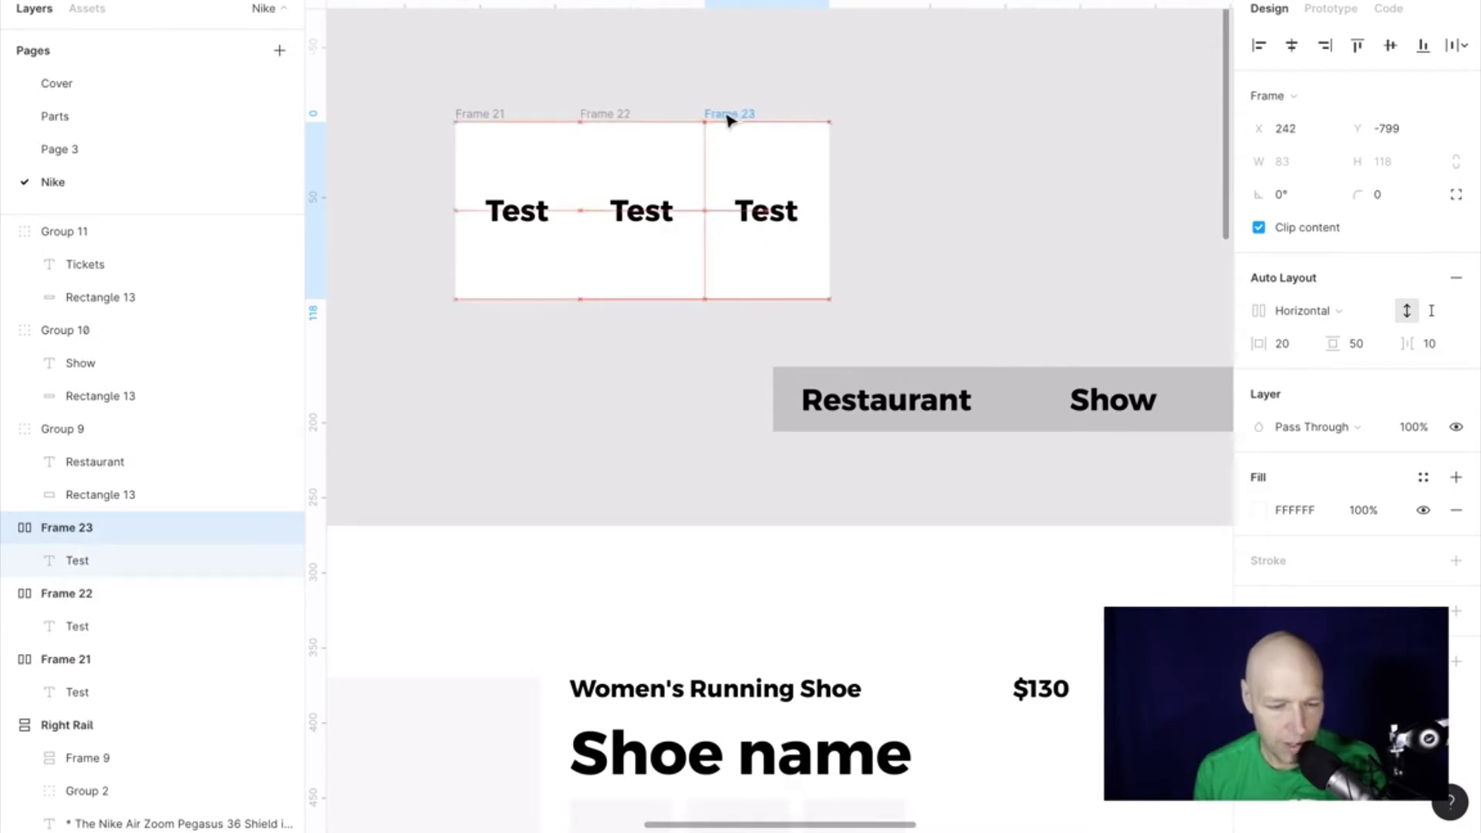
pyautogui.press('Escape')
# Step: Change Frame 21's text to Restaurant and move the frame away from its neighbour until it just adjoins Frame 22
pyautogui.doubleClick(531, 207)
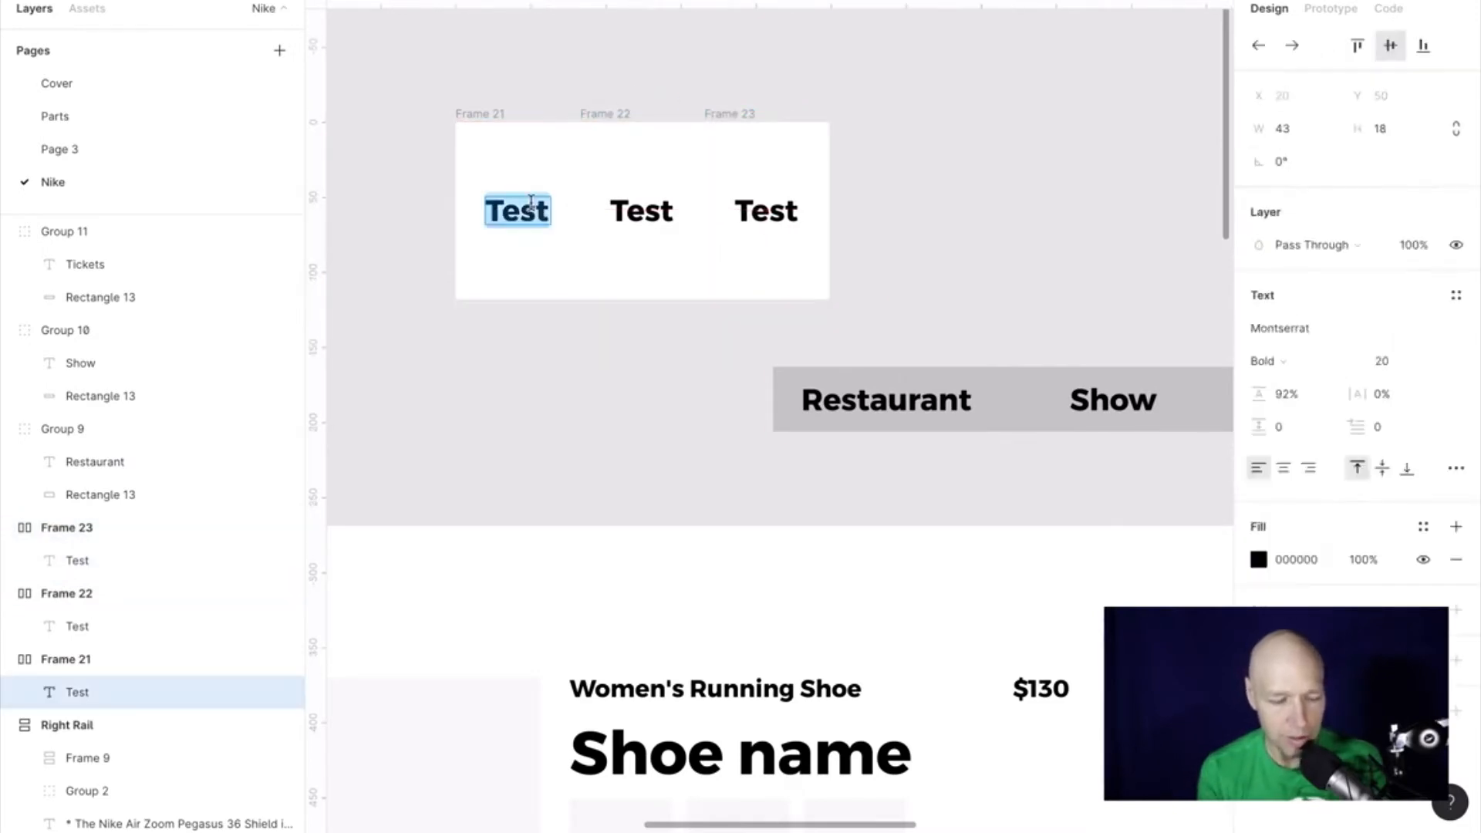
pyautogui.write('Restaur')
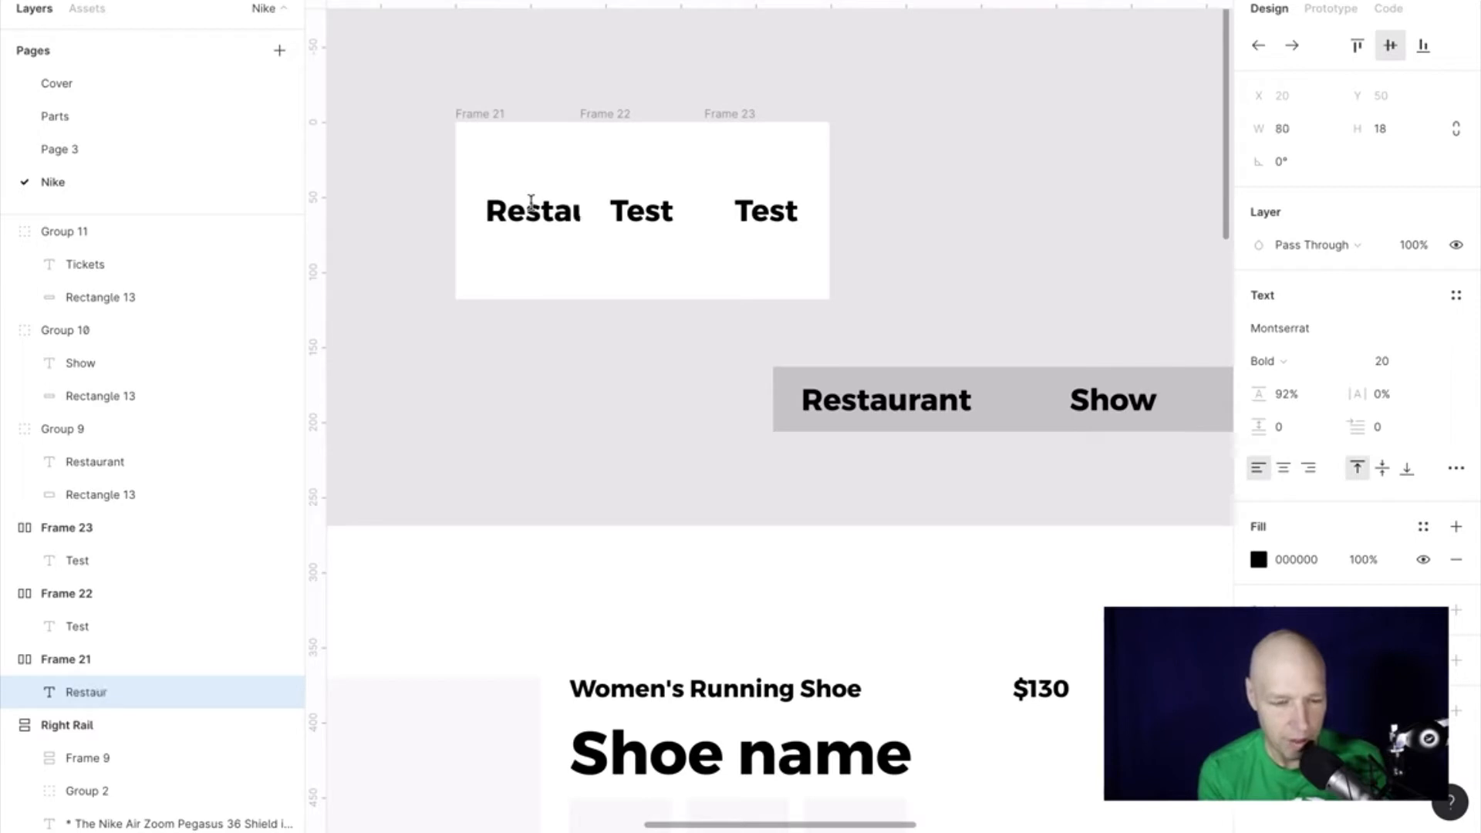
pyautogui.write('ant')
pyautogui.press('Escape')
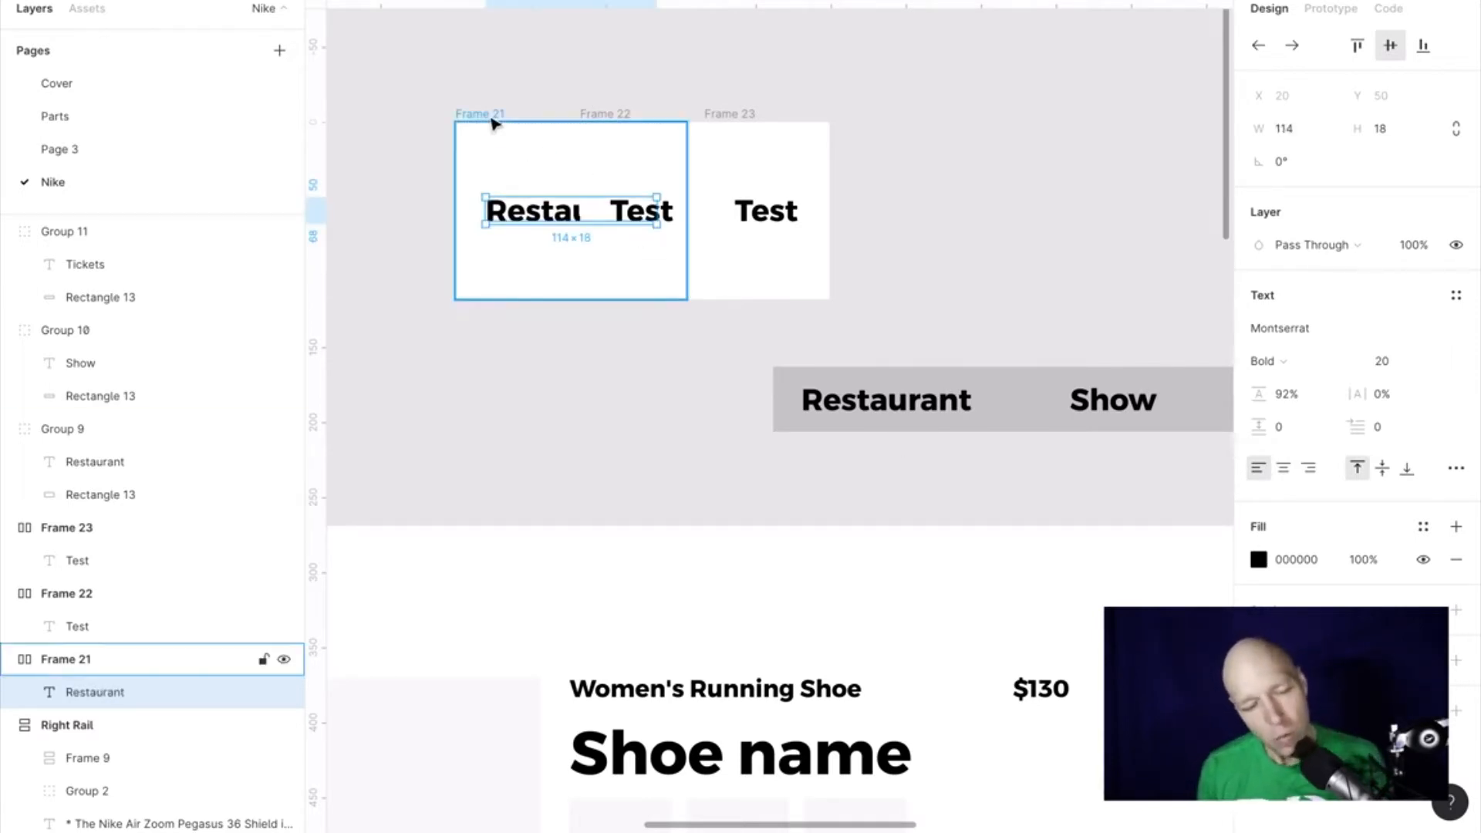
pyautogui.moveTo(492, 121); pyautogui.dragTo(386, 125)
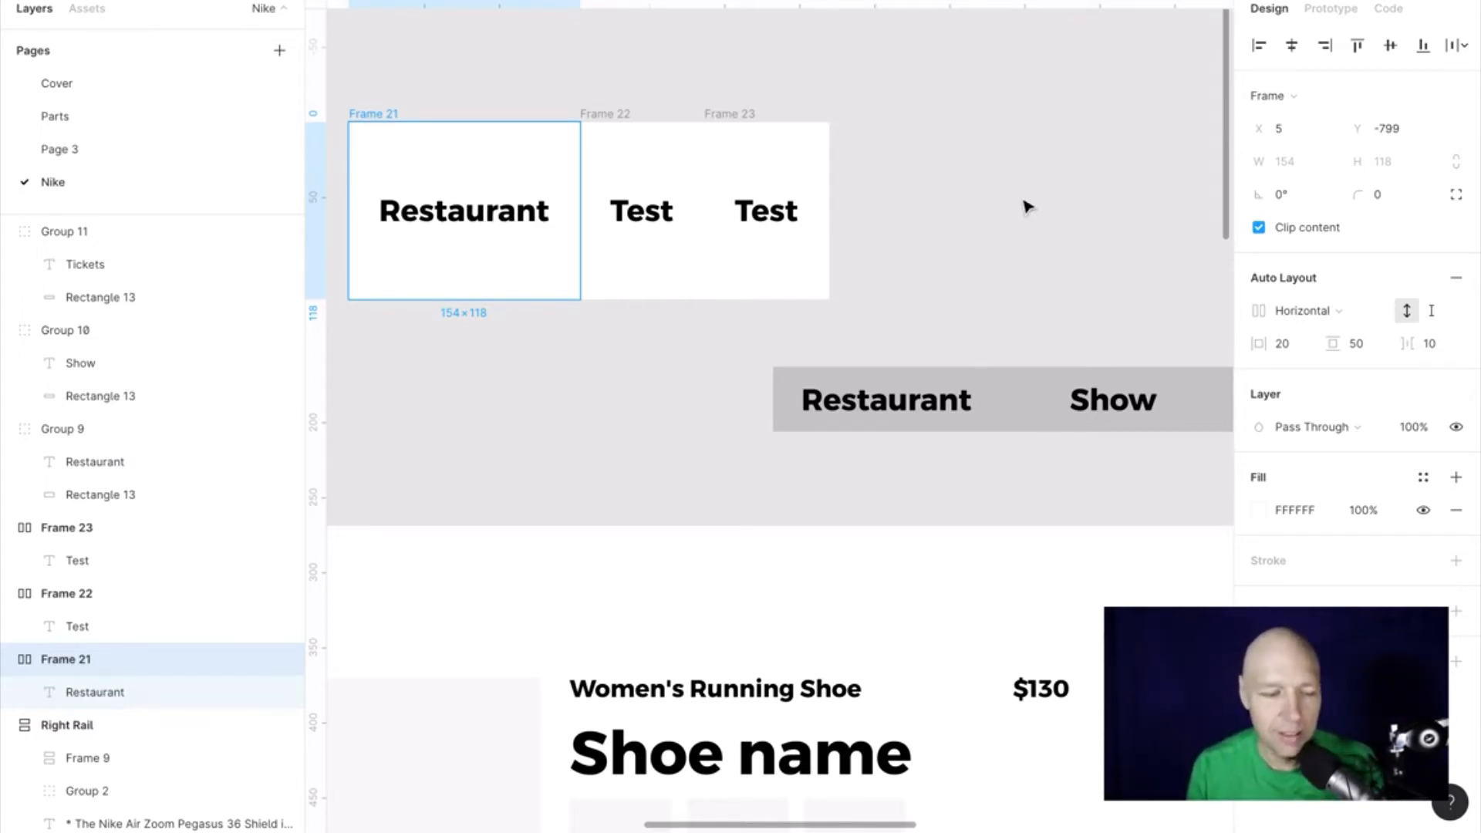
# Step: Undo the Frame 21 move and the Restaurant text change
pyautogui.hotkey('ctrl', 'z')
pyautogui.hotkey('ctrl', 'z')
pyautogui.hotkey('ctrl', 'z')
pyautogui.hotkey('ctrl', 'z')
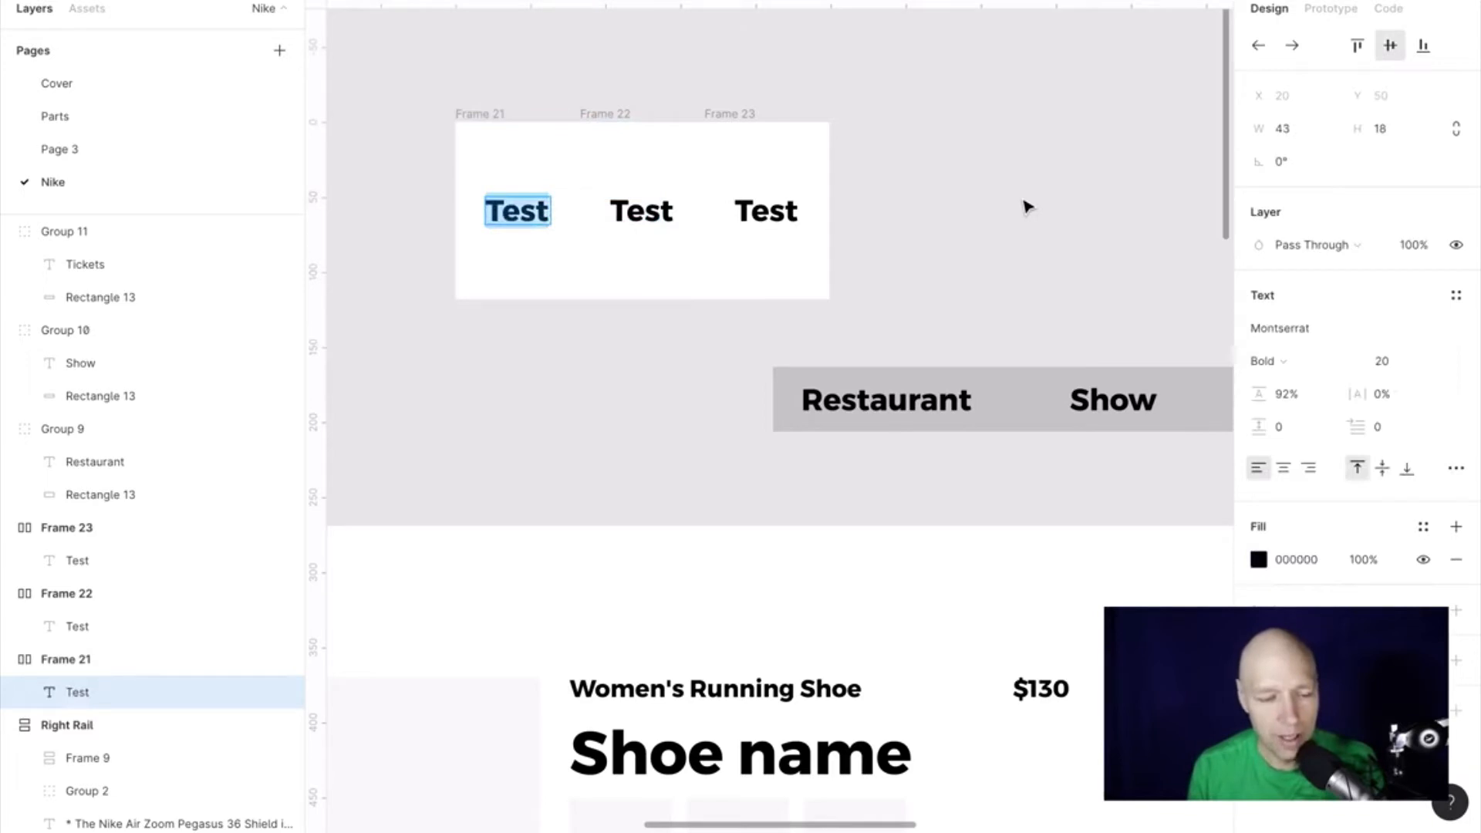
pyautogui.press('Escape')
# Step: Wrap the three adjoining Test frames together in a new auto layout frame
pyautogui.click(950, 307)
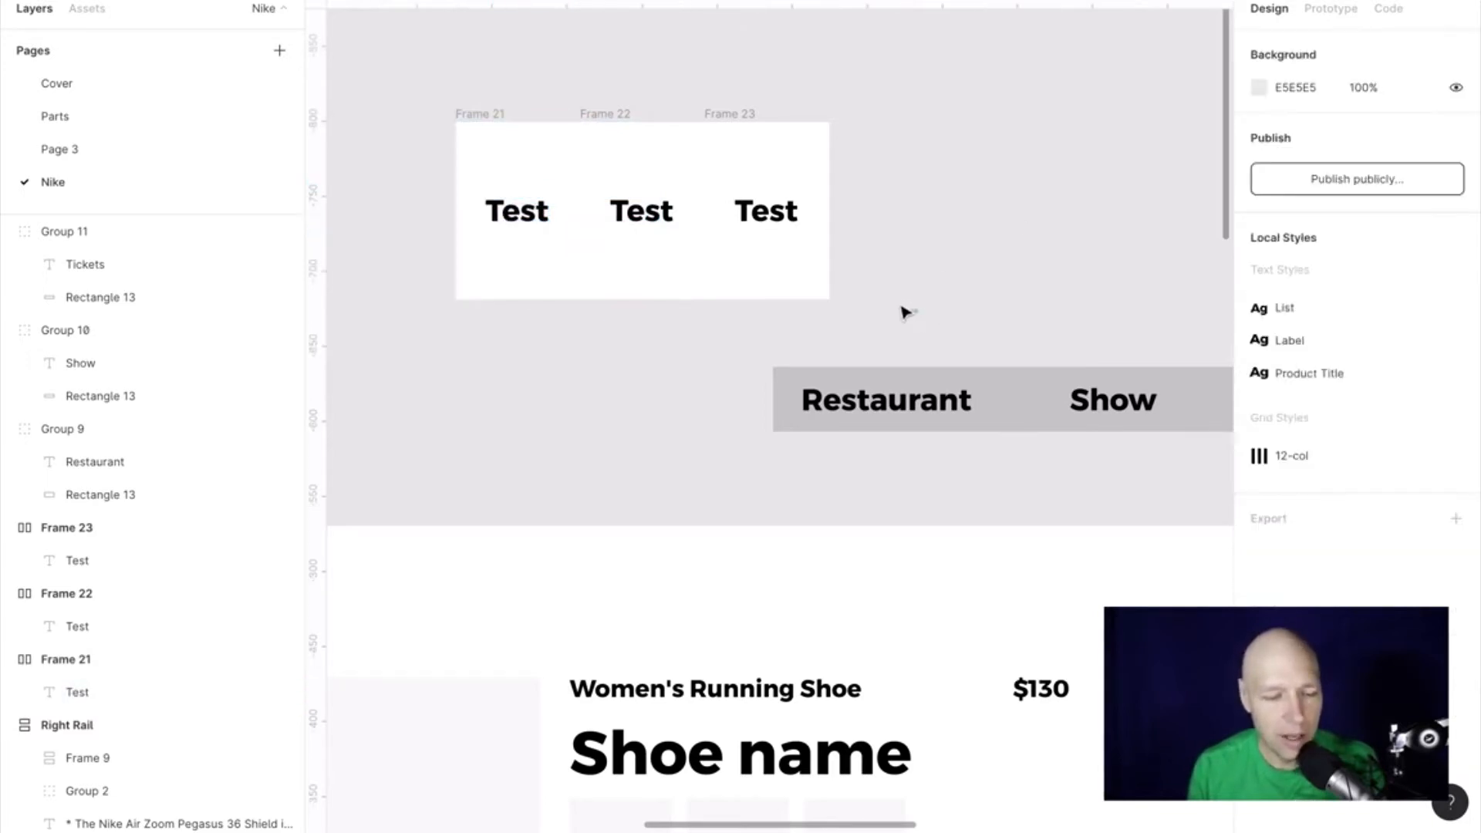
pyautogui.moveTo(917, 315); pyautogui.dragTo(411, 85)
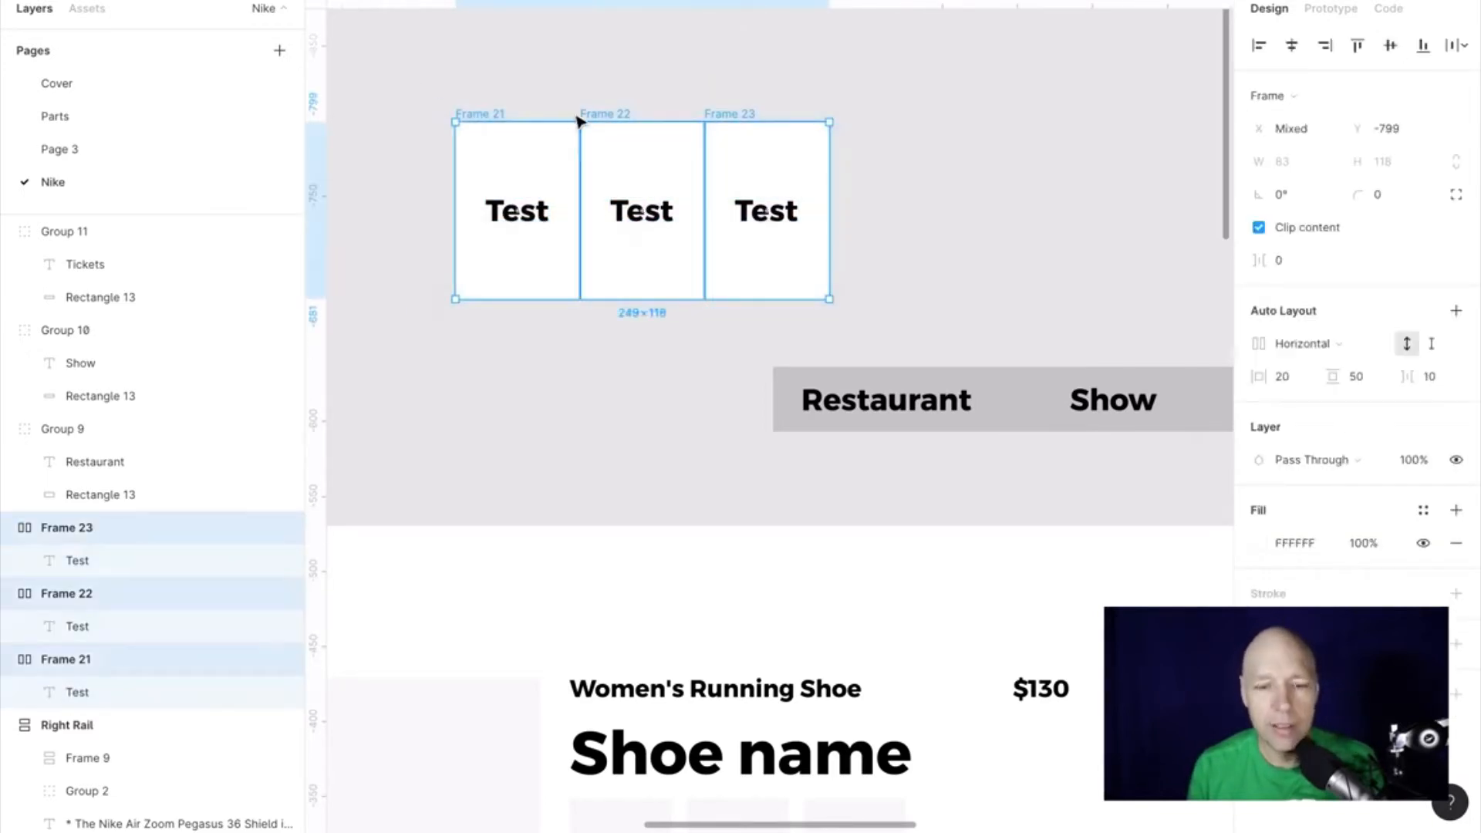
pyautogui.click(1456, 310)
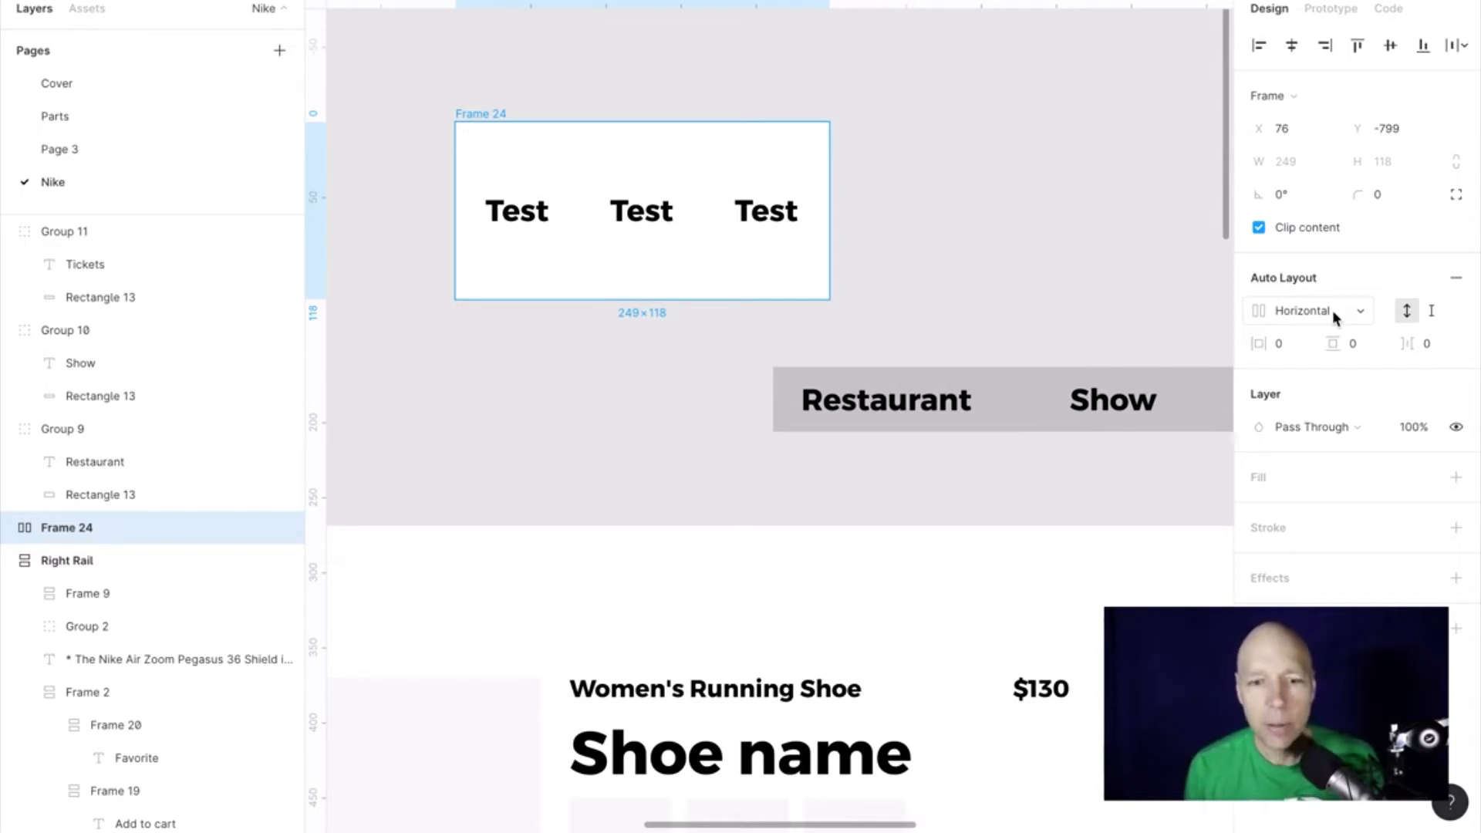
# Step: Switch the new parent frame's auto layout direction to Vertical and back to Horizontal
pyautogui.click(1332, 311)
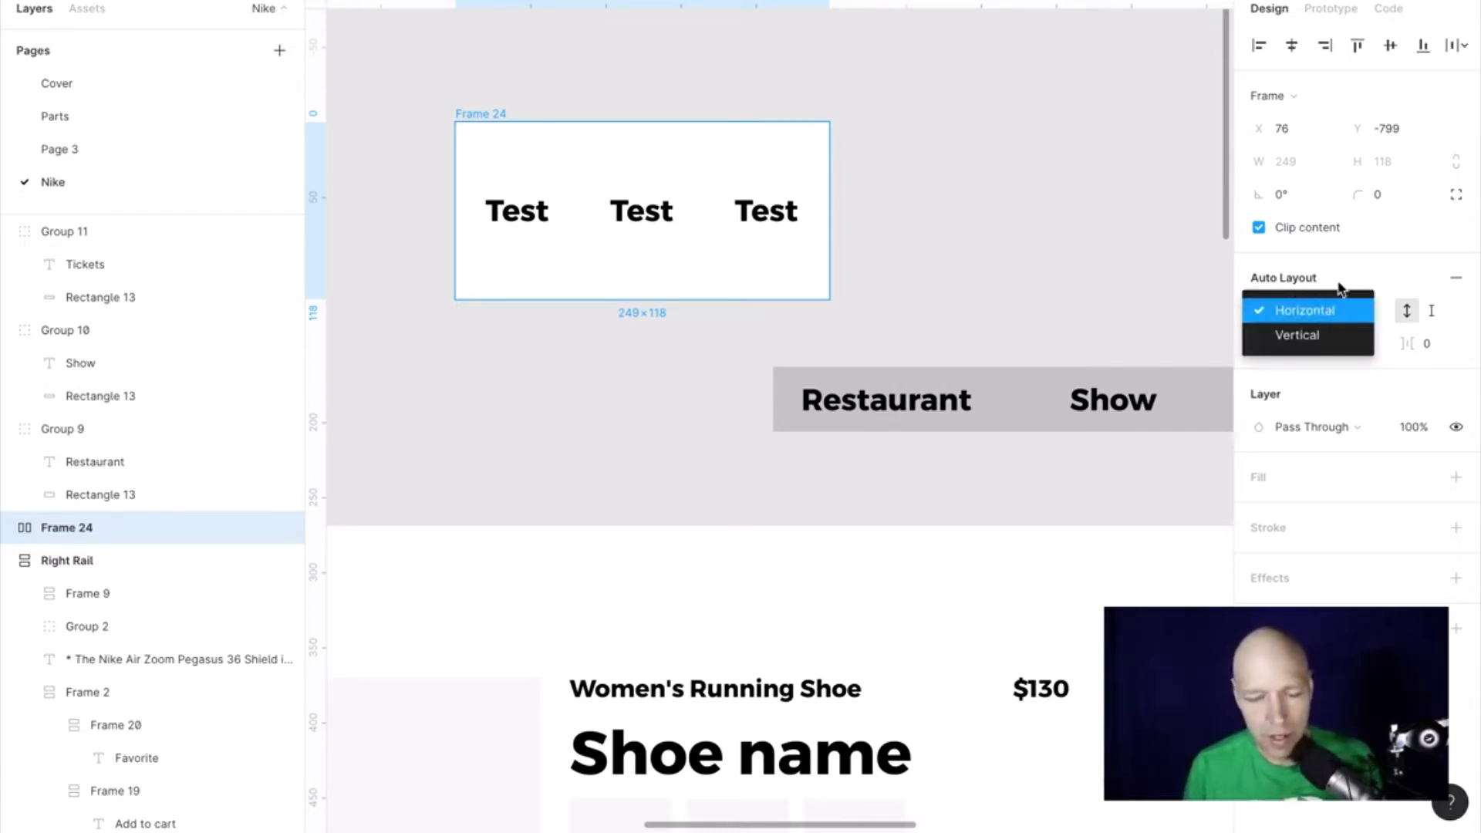
pyautogui.click(1341, 335)
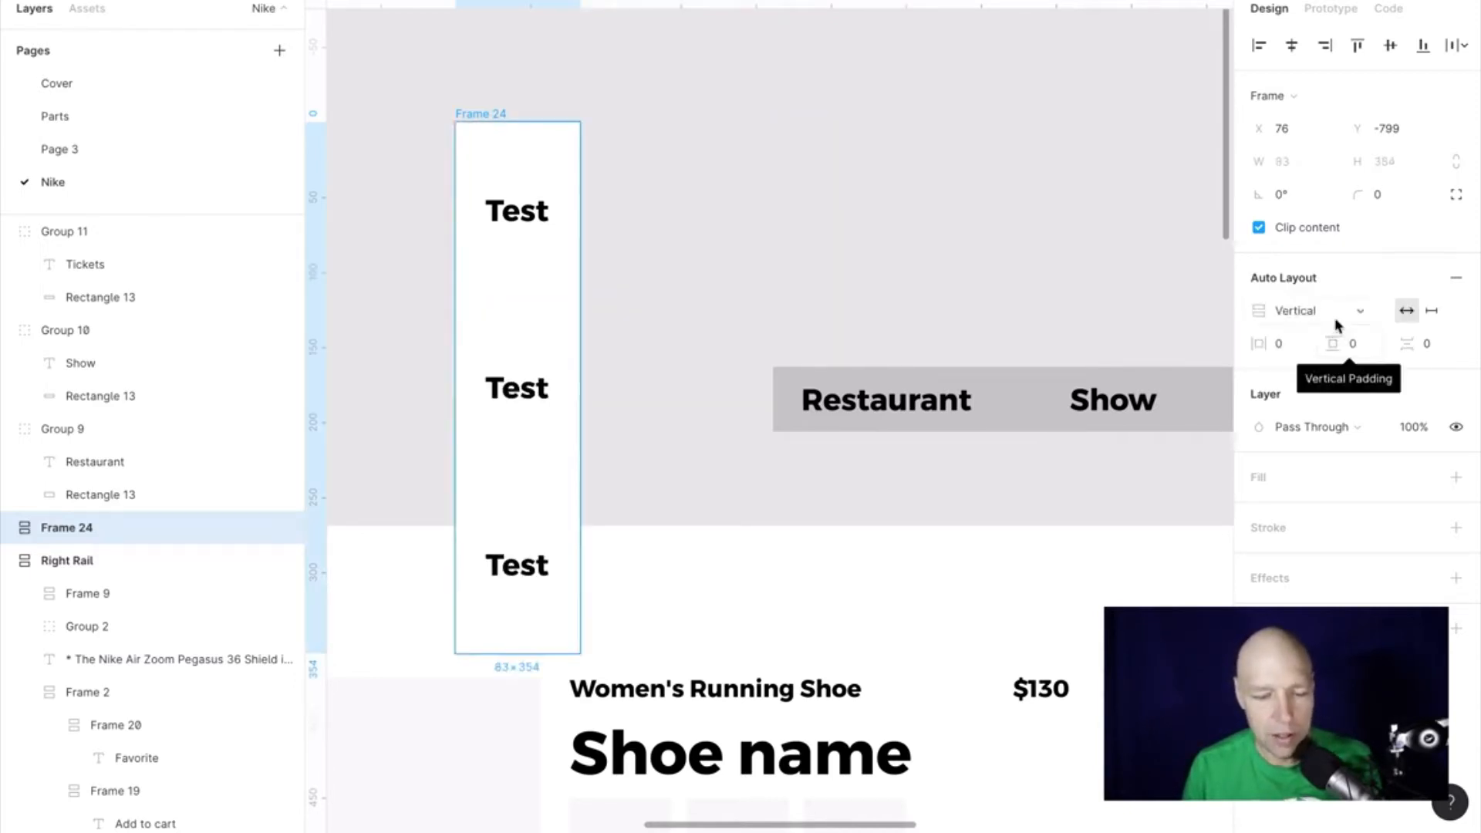
pyautogui.click(1334, 312)
pyautogui.click(1337, 292)
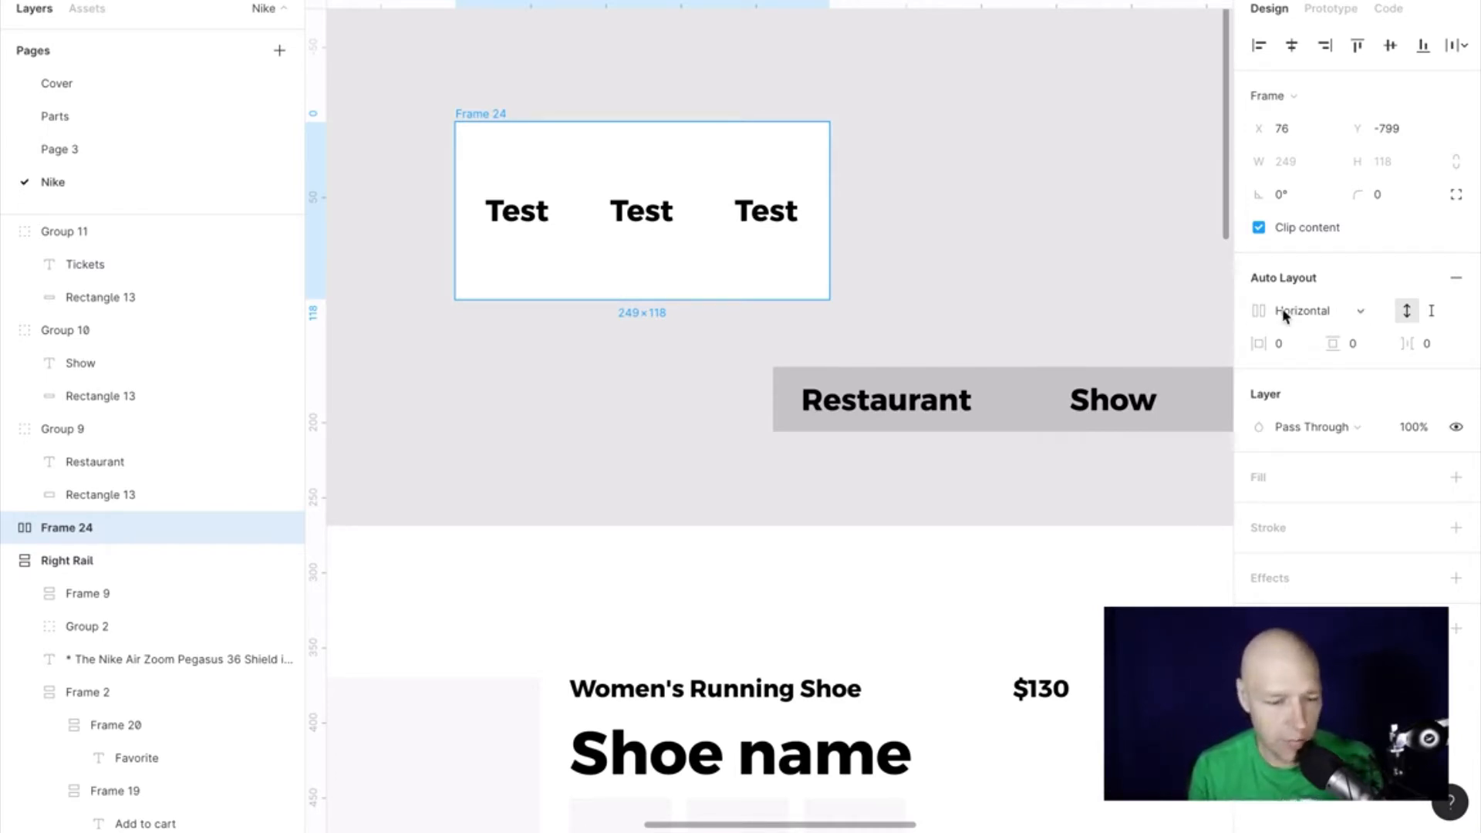
pyautogui.click(894, 105)
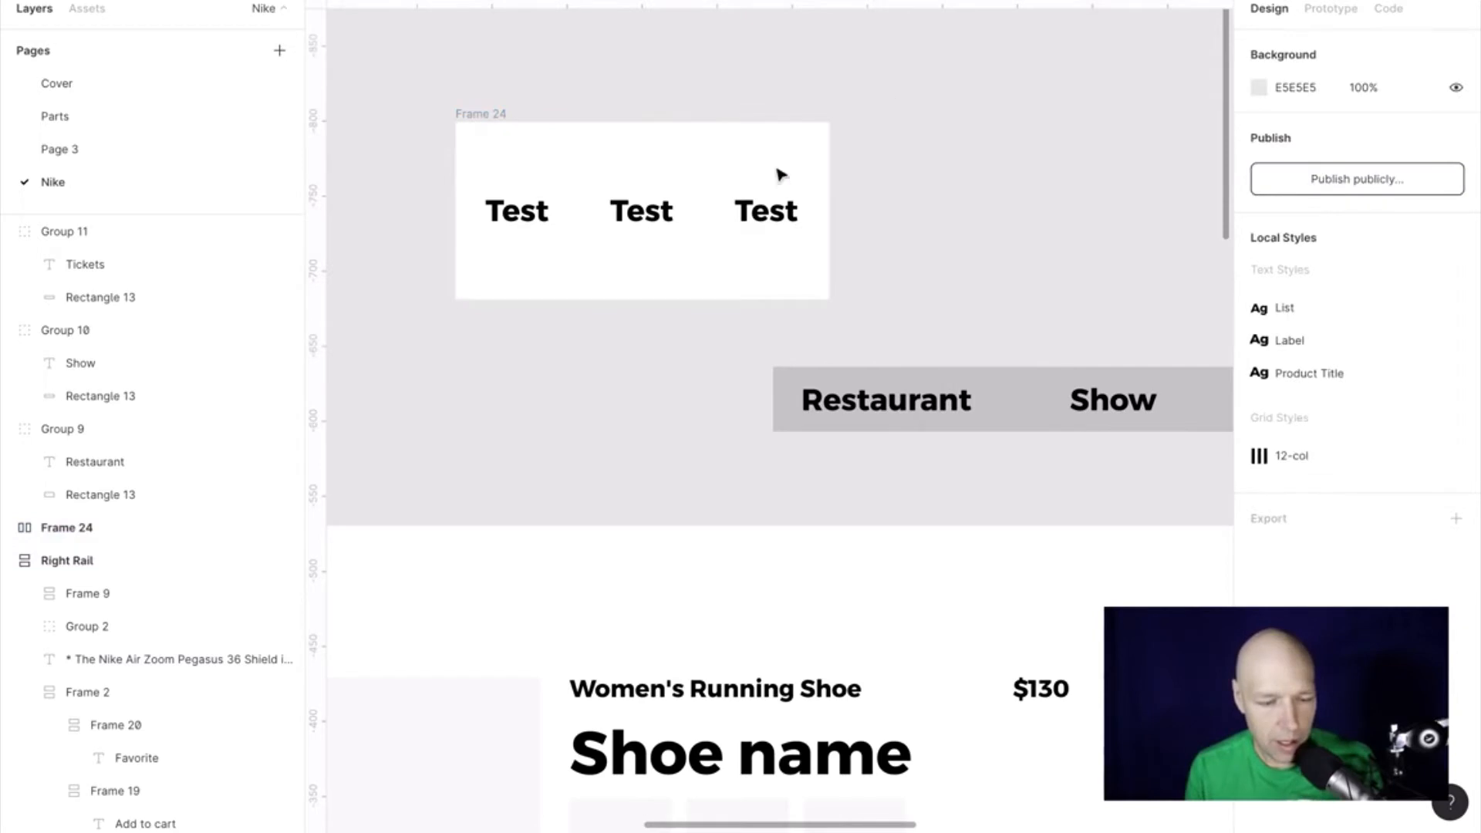
# Step: Change the middle label in the auto layout row to Tickets
pyautogui.click(658, 215)
pyautogui.doubleClick(658, 215)
pyautogui.doubleClick(653, 208)
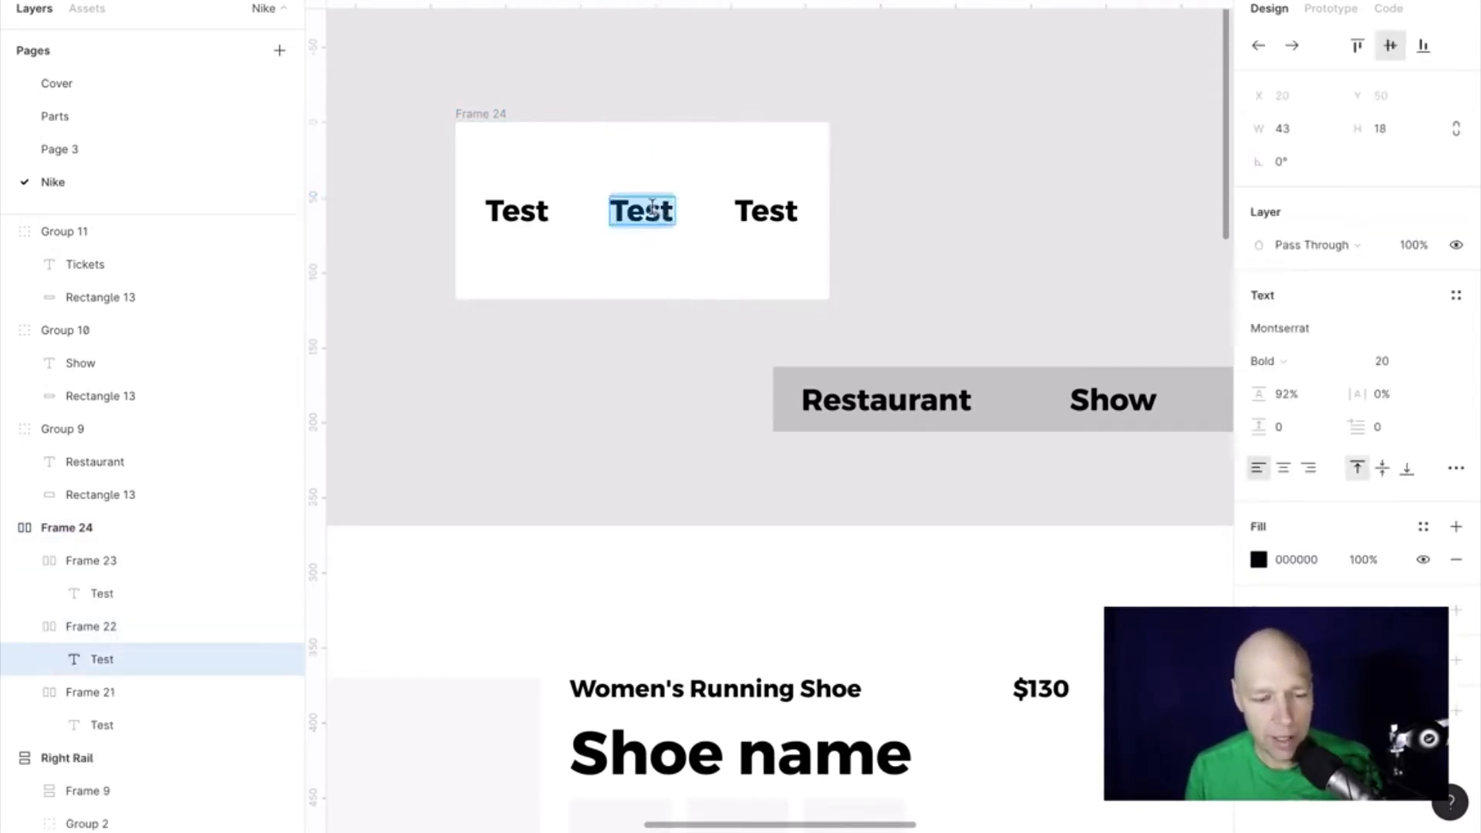
pyautogui.write('Tickets')
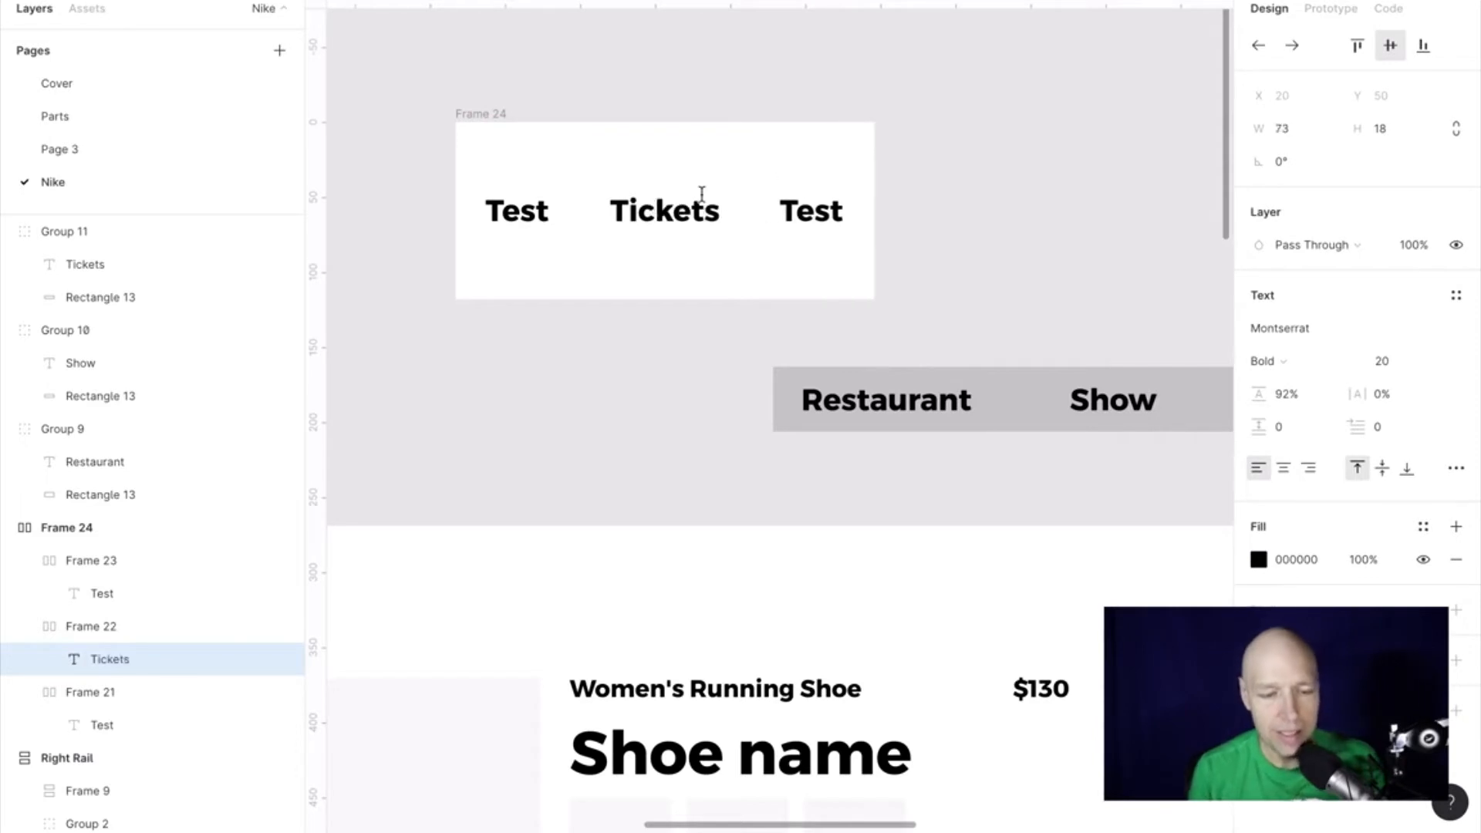
pyautogui.press('Escape')
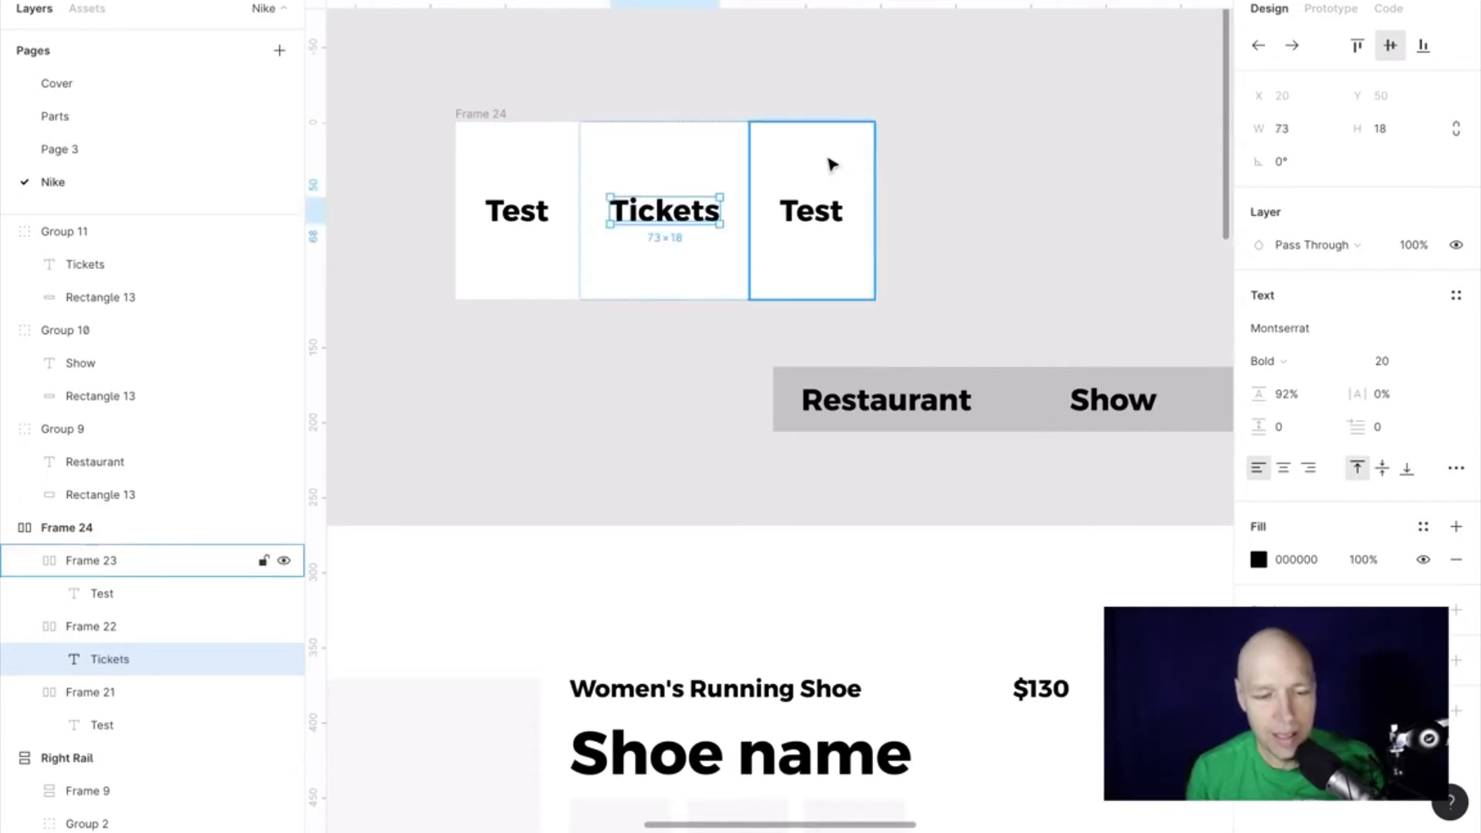
# Step: Set the fill of the middle Tickets frame to a medium grey
pyautogui.click(706, 173)
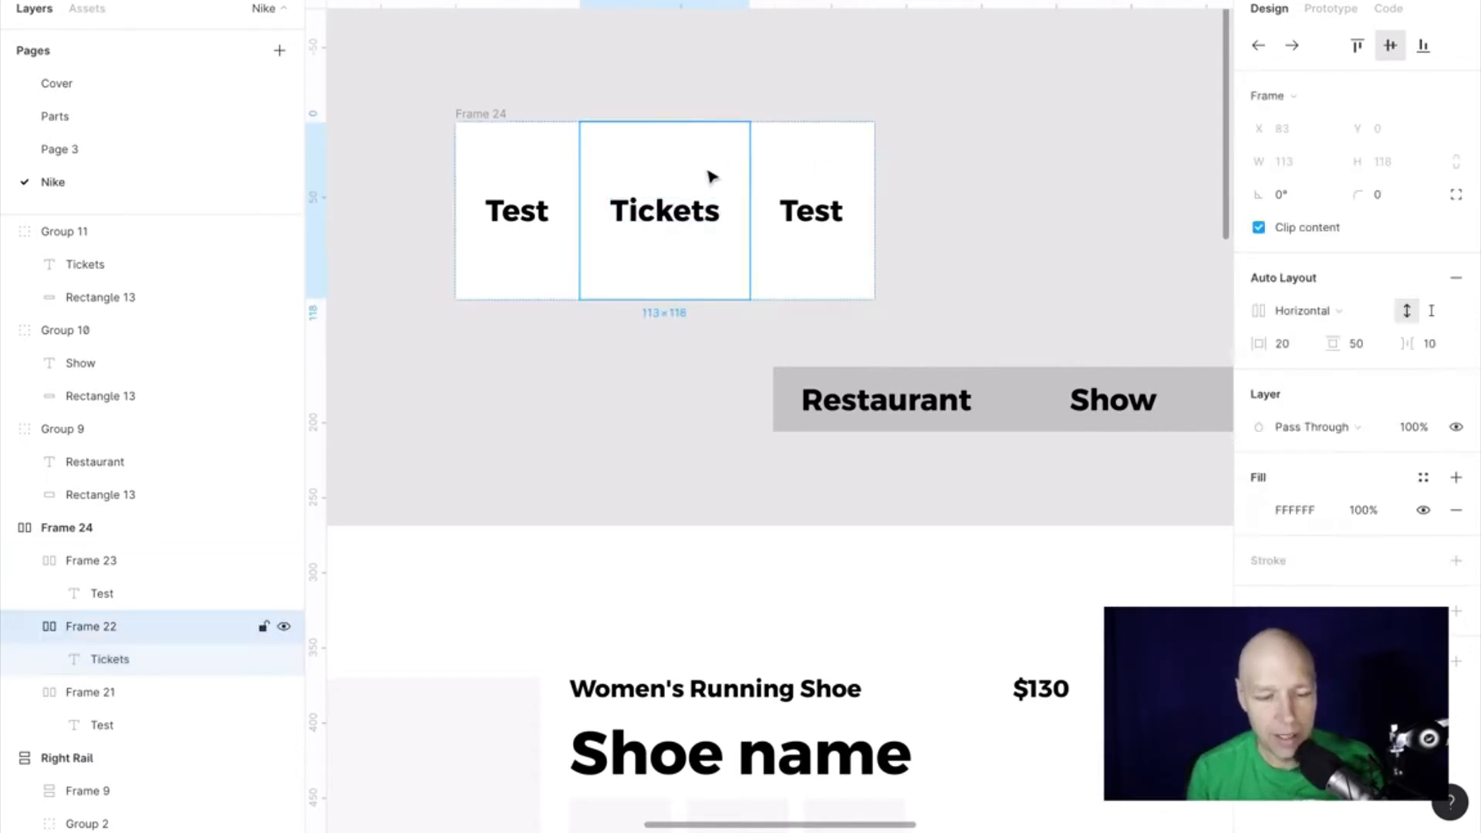
pyautogui.click(1259, 510)
pyautogui.moveTo(1012, 336); pyautogui.dragTo(992, 381)
pyautogui.click(973, 99)
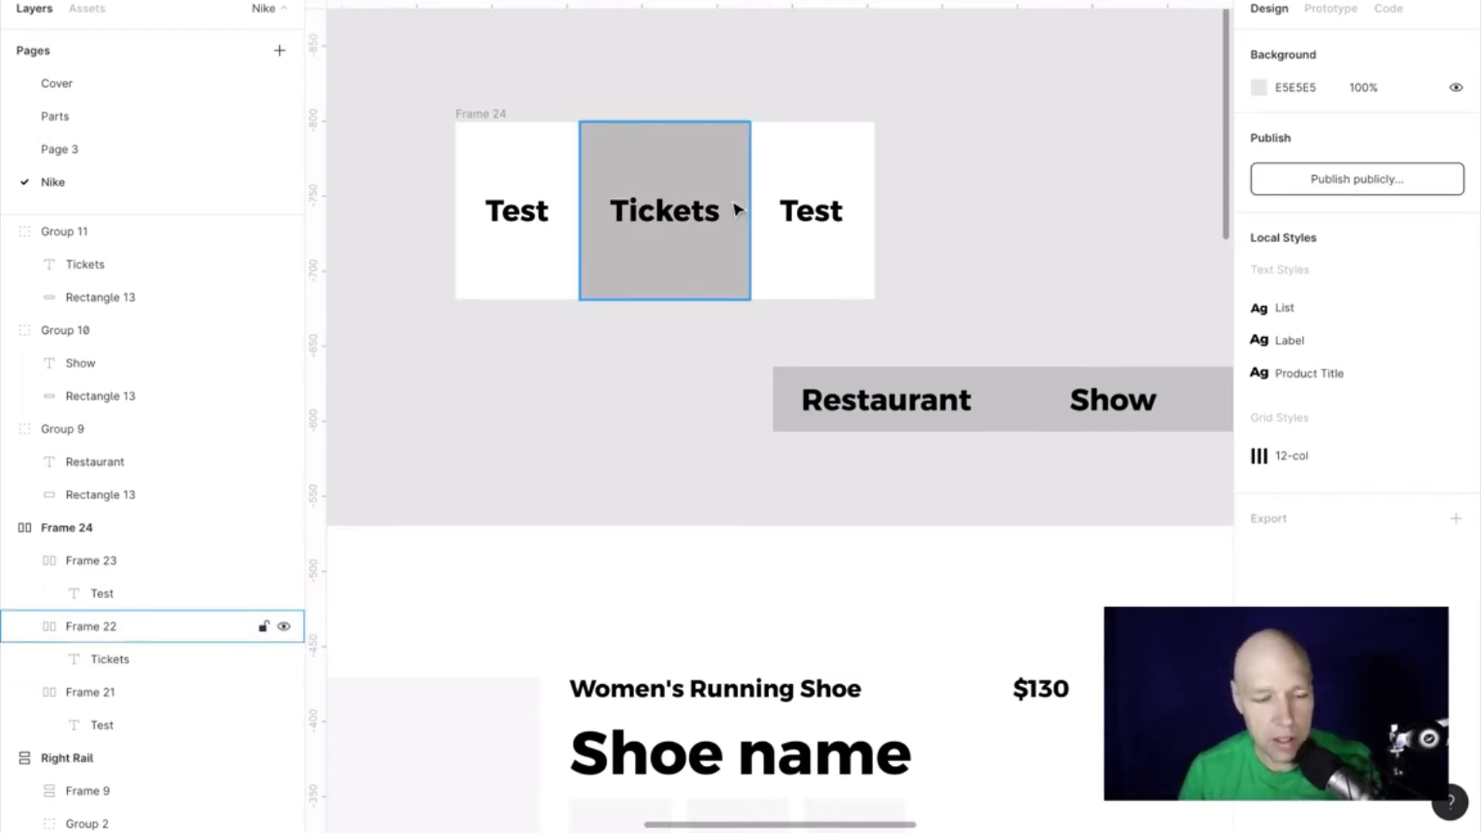
# Step: Examine the shoe mockup and the nested layers of the standalone Right Rail auto layout frame
pyautogui.click(736, 209)
pyautogui.click(805, 202)
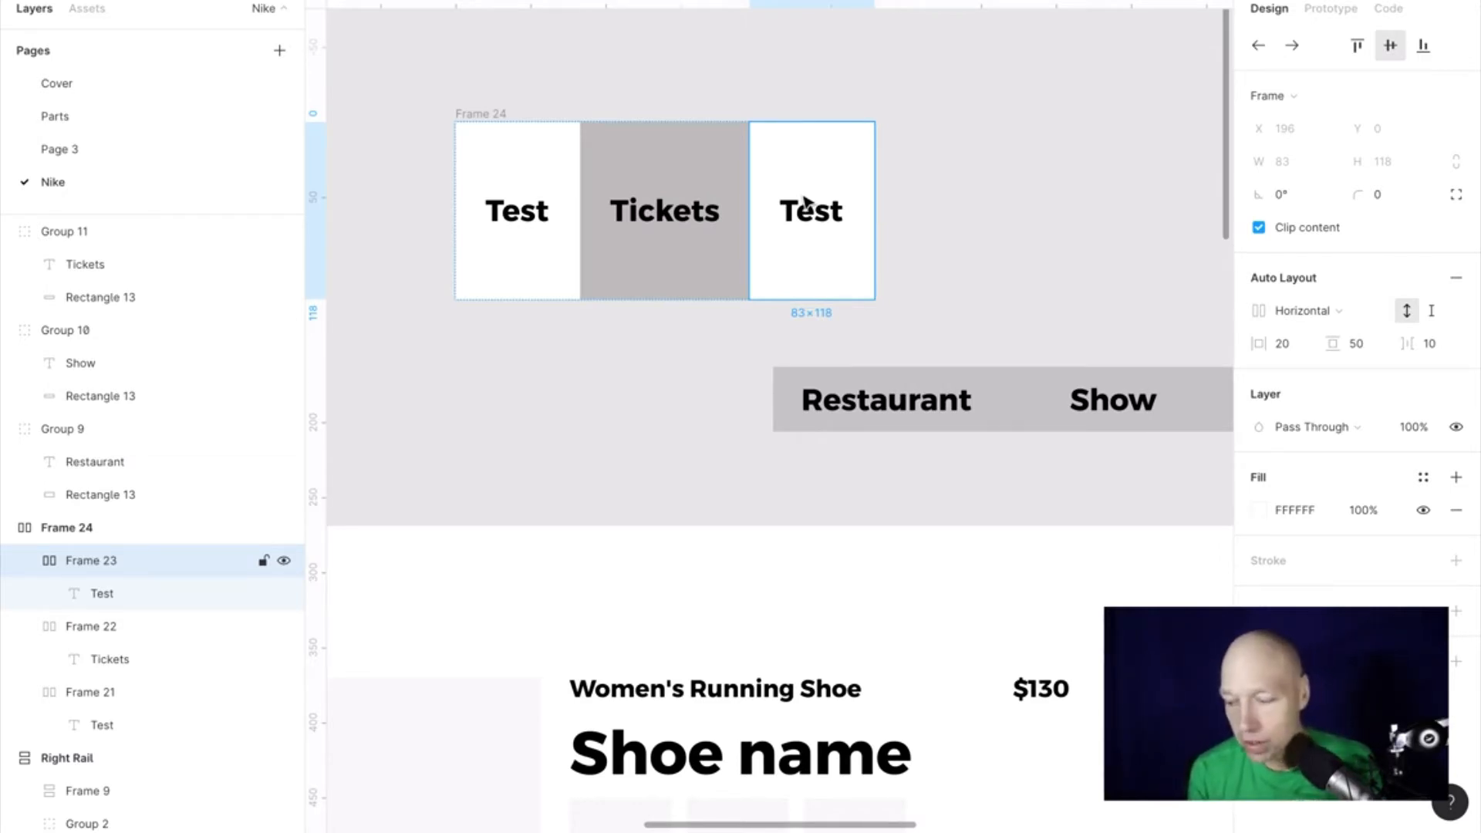
pyautogui.scroll(-10, 805, 203)
pyautogui.scroll(-3, 807, 209)
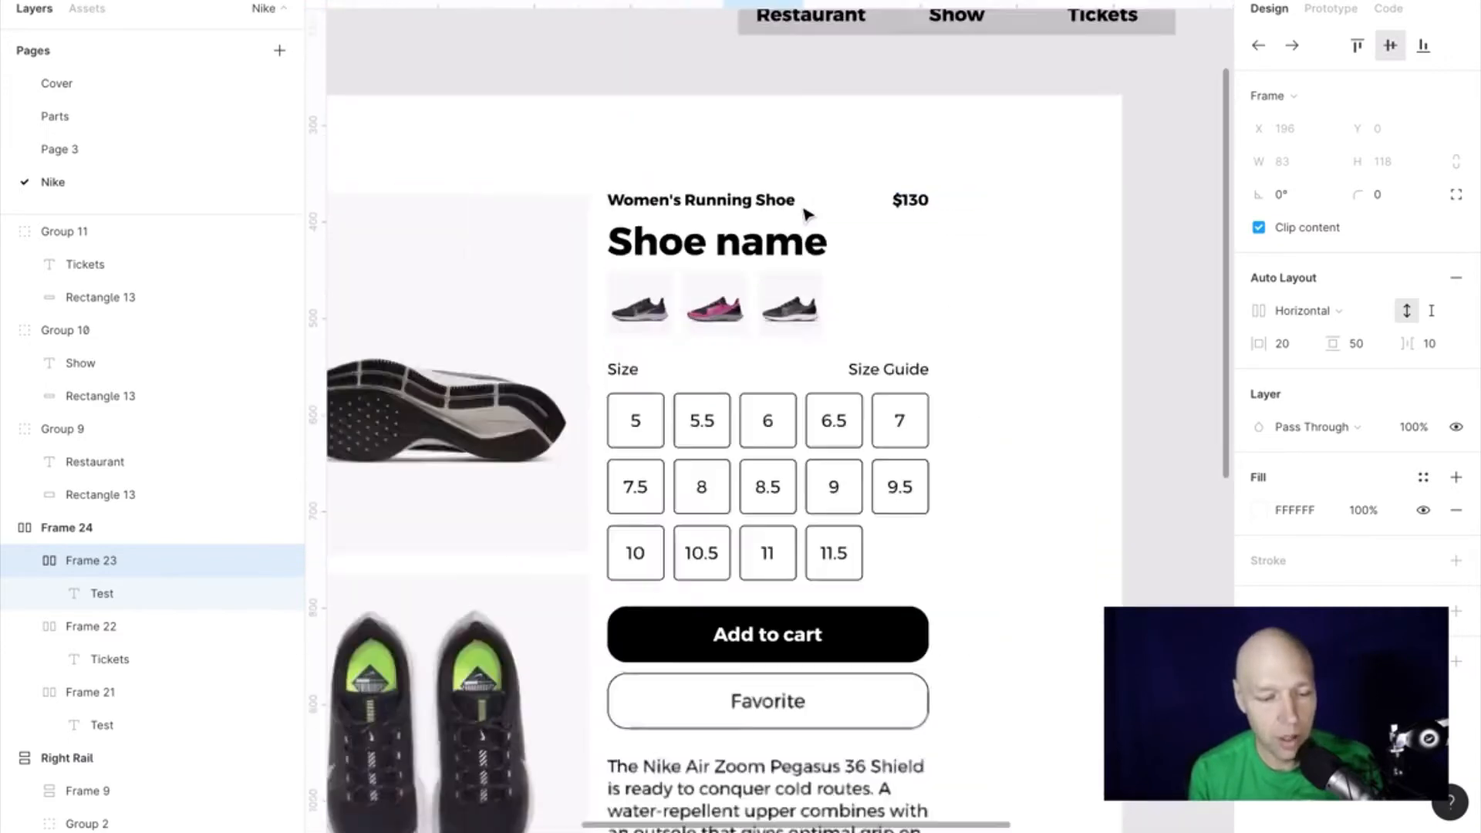
pyautogui.scroll(-5, 807, 214)
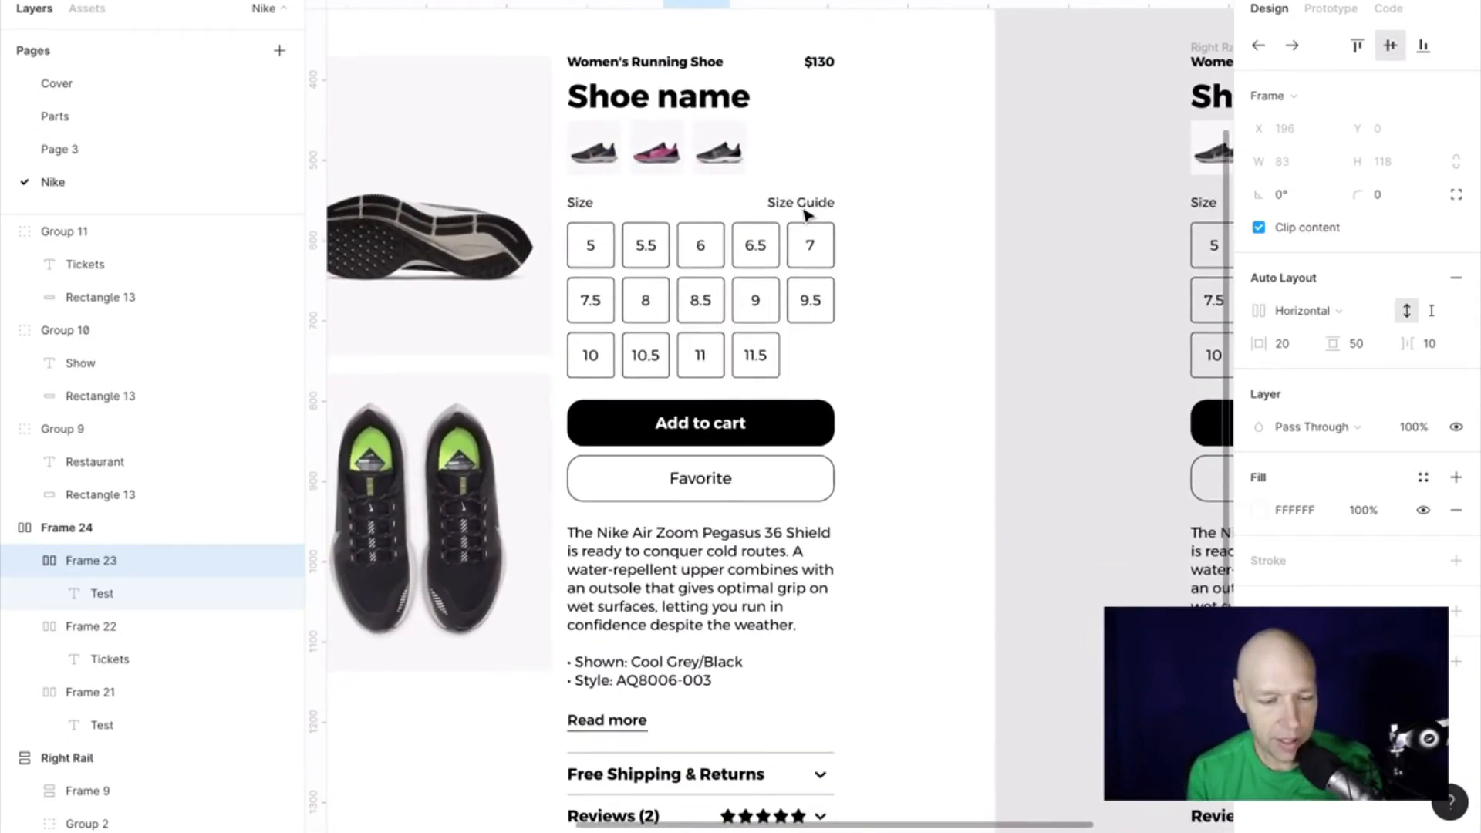
pyautogui.scroll(-4, 804, 214)
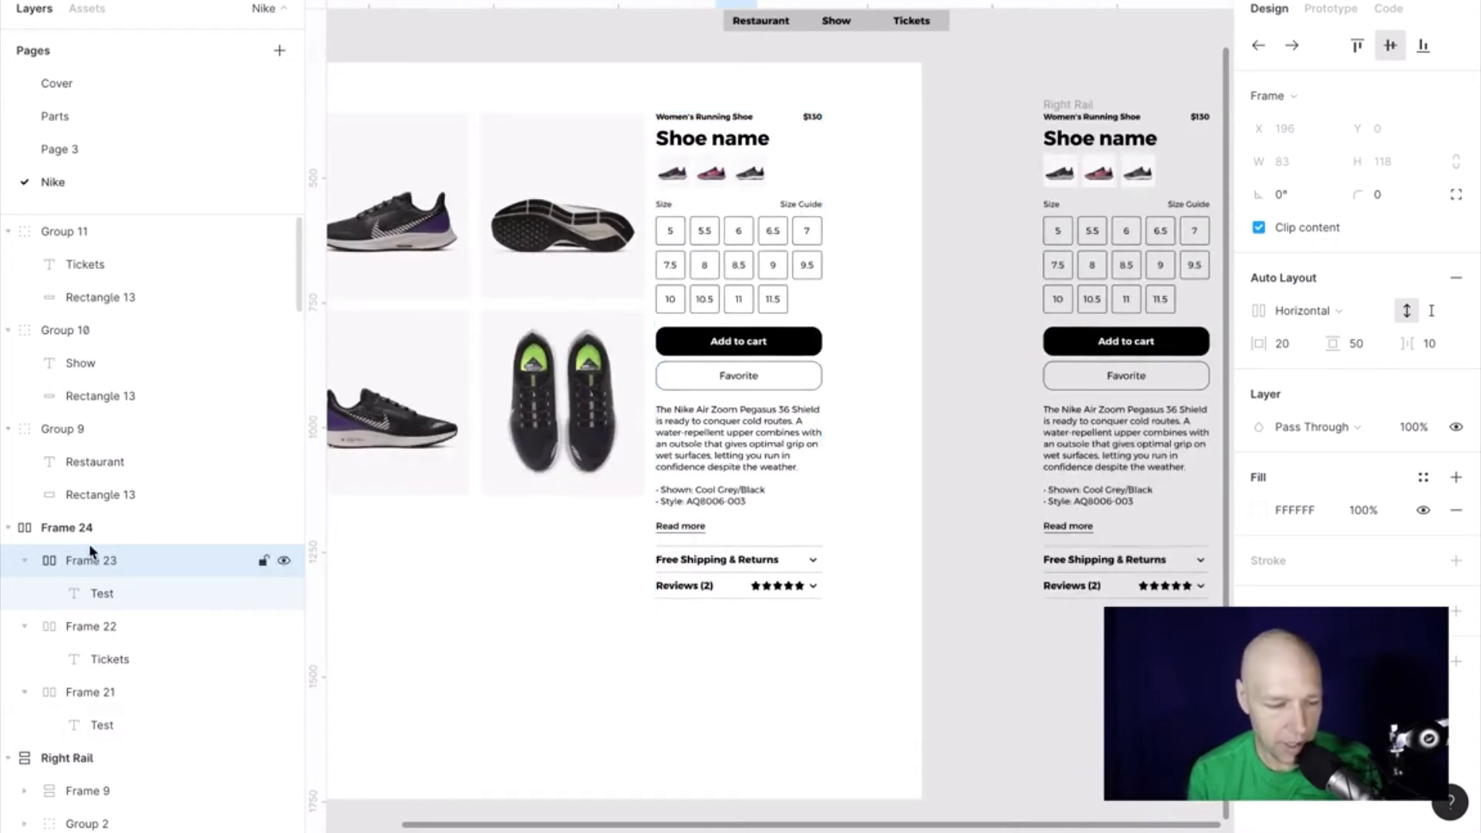
pyautogui.scroll(-3, 97, 625)
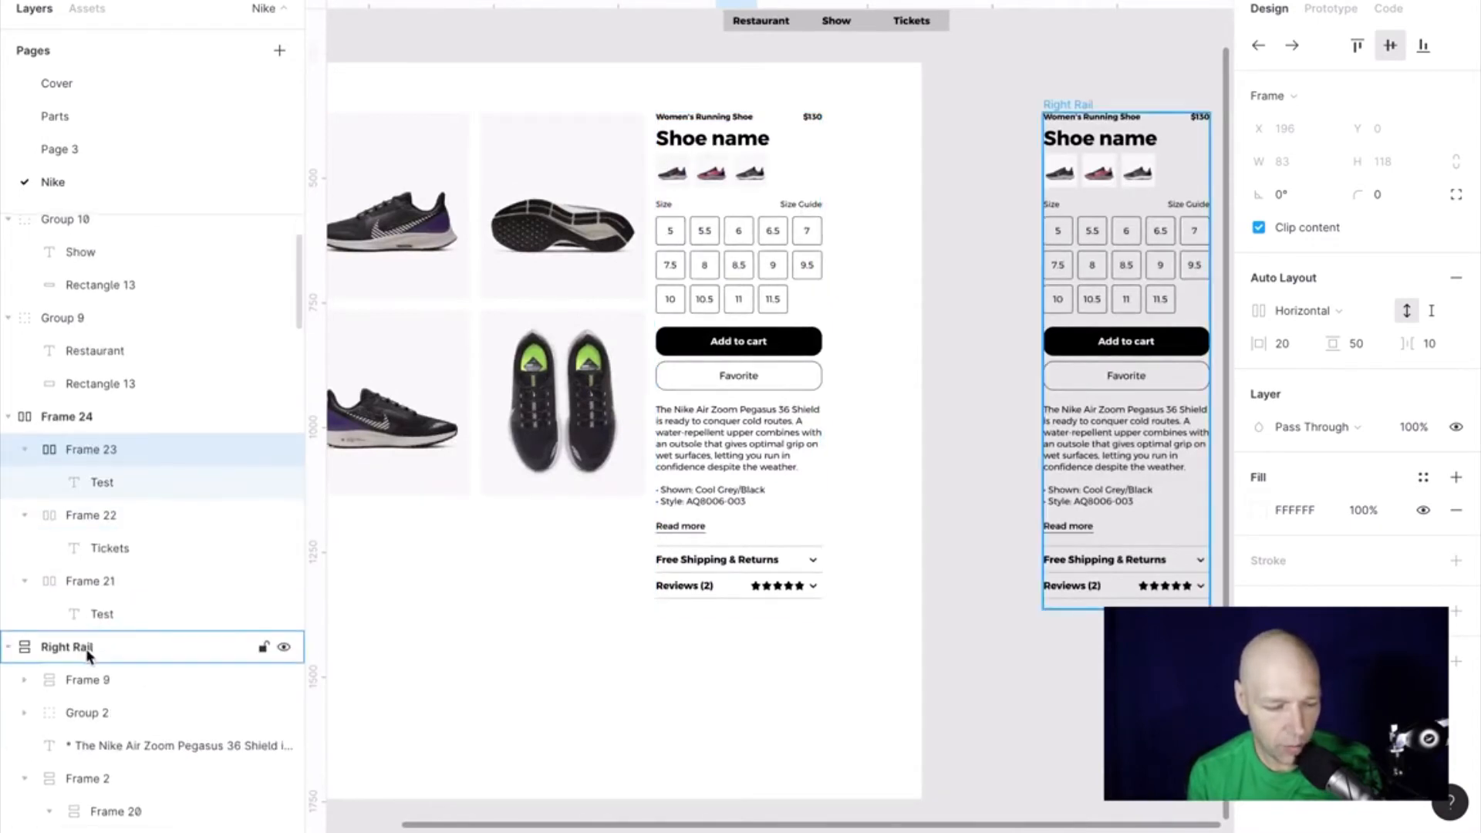
pyautogui.click(87, 650)
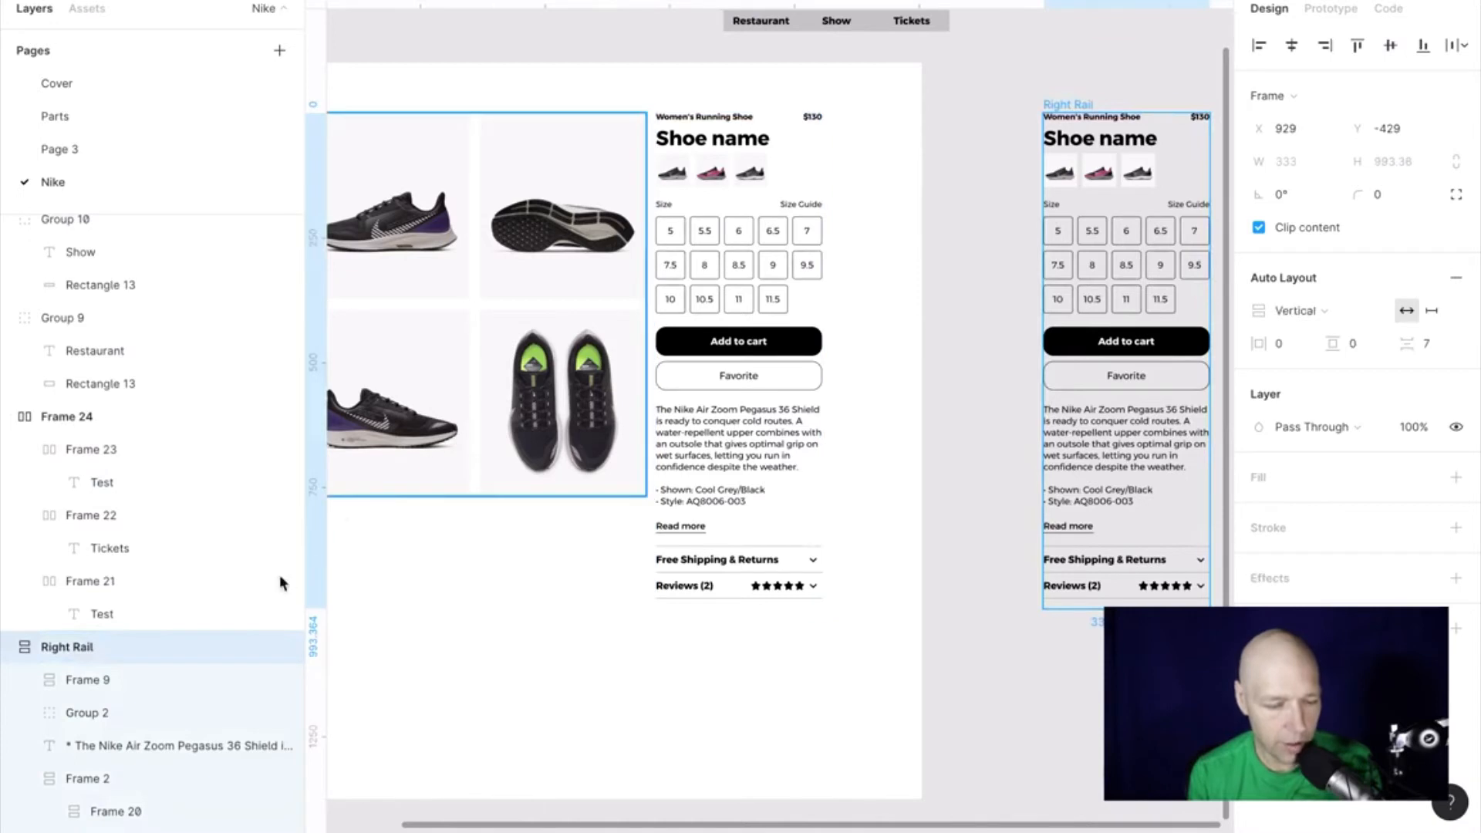
pyautogui.scroll(-10, 270, 586)
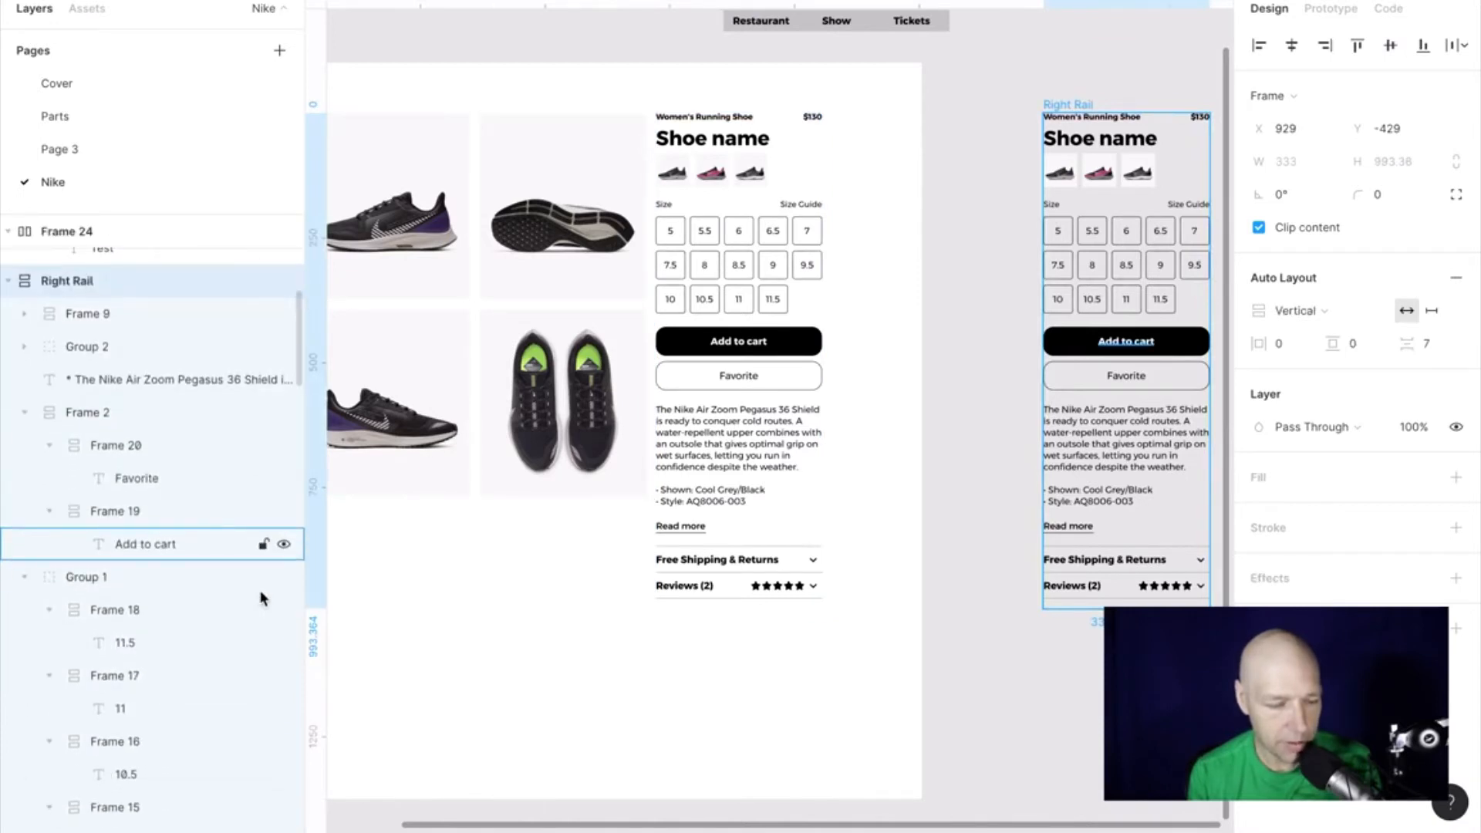
pyautogui.scroll(-2, 11, 246)
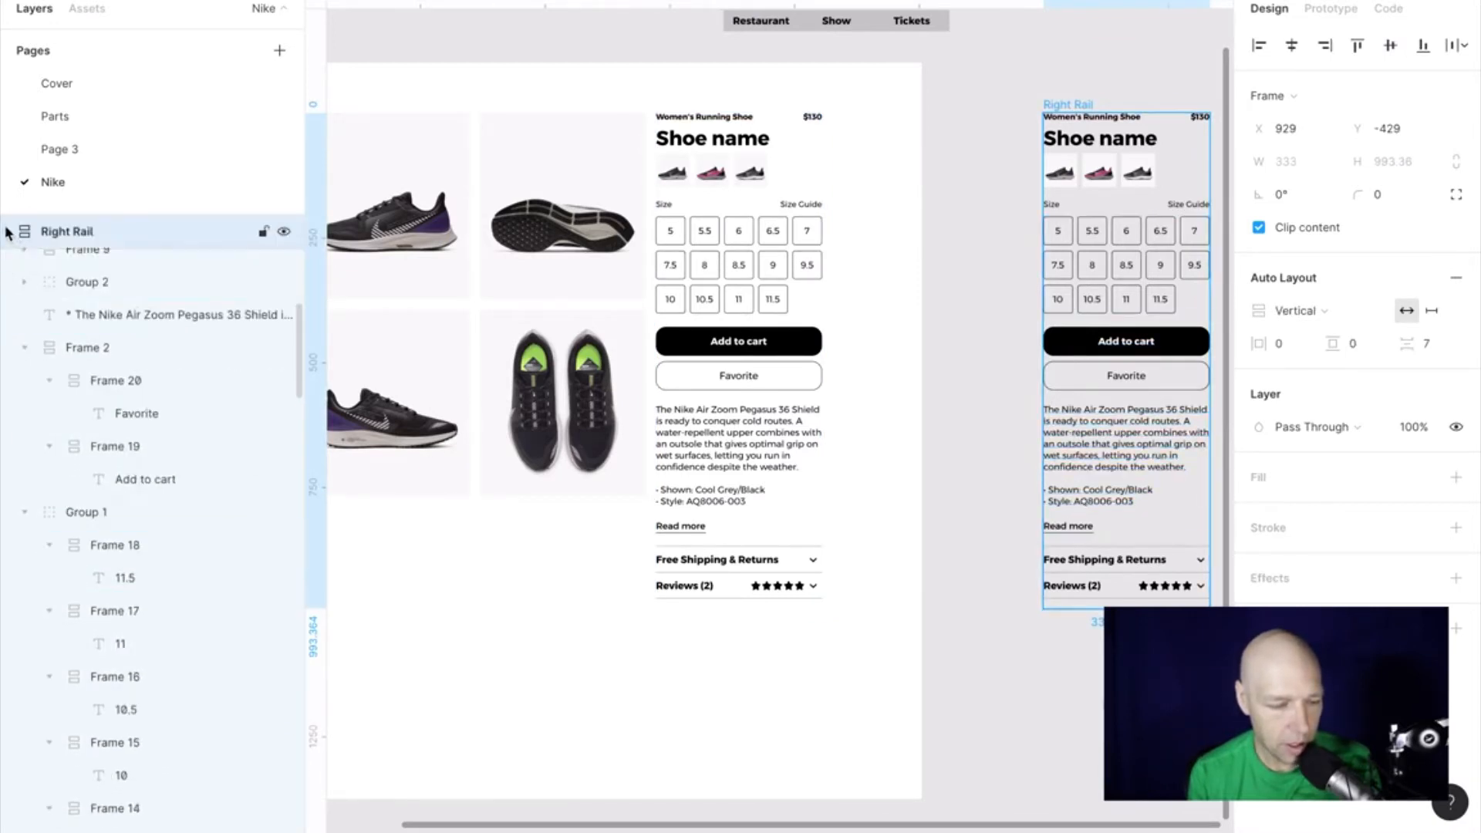
# Step: Collapse the standalone Right Rail layer and rename the Desktop - 1 frame as Mockup
pyautogui.click(7, 231)
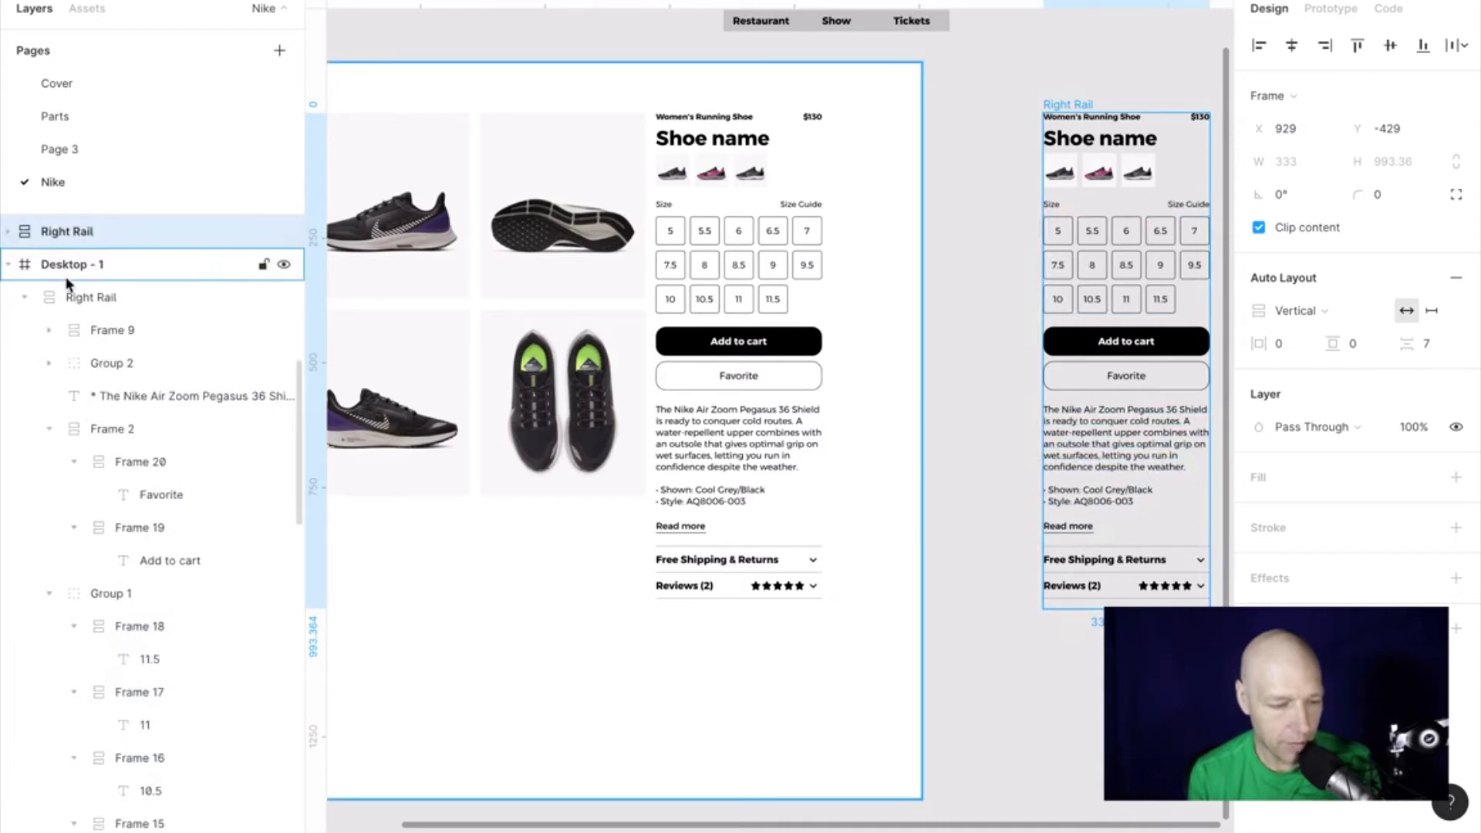
pyautogui.click(67, 296)
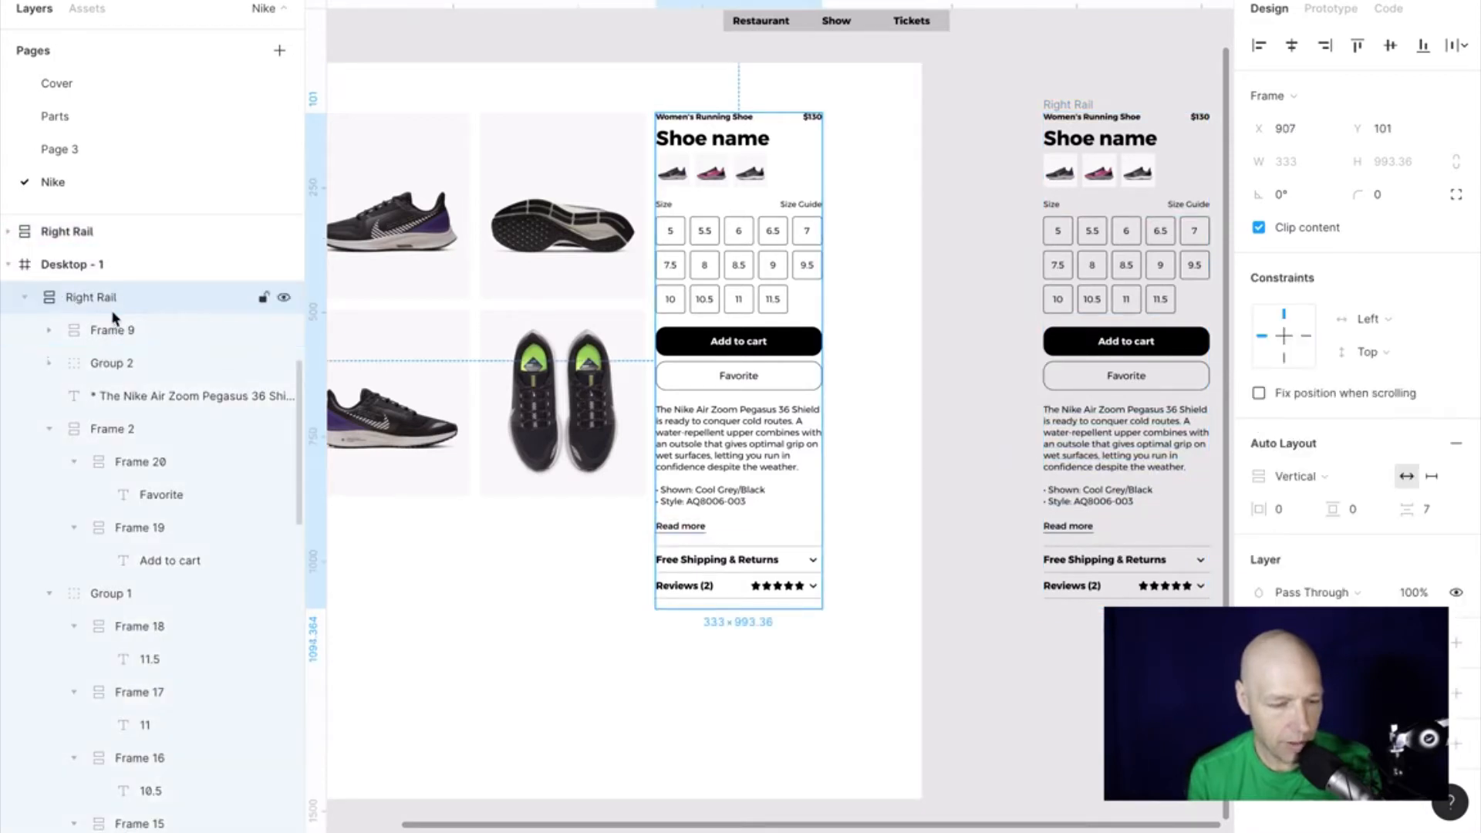
pyautogui.doubleClick(84, 265)
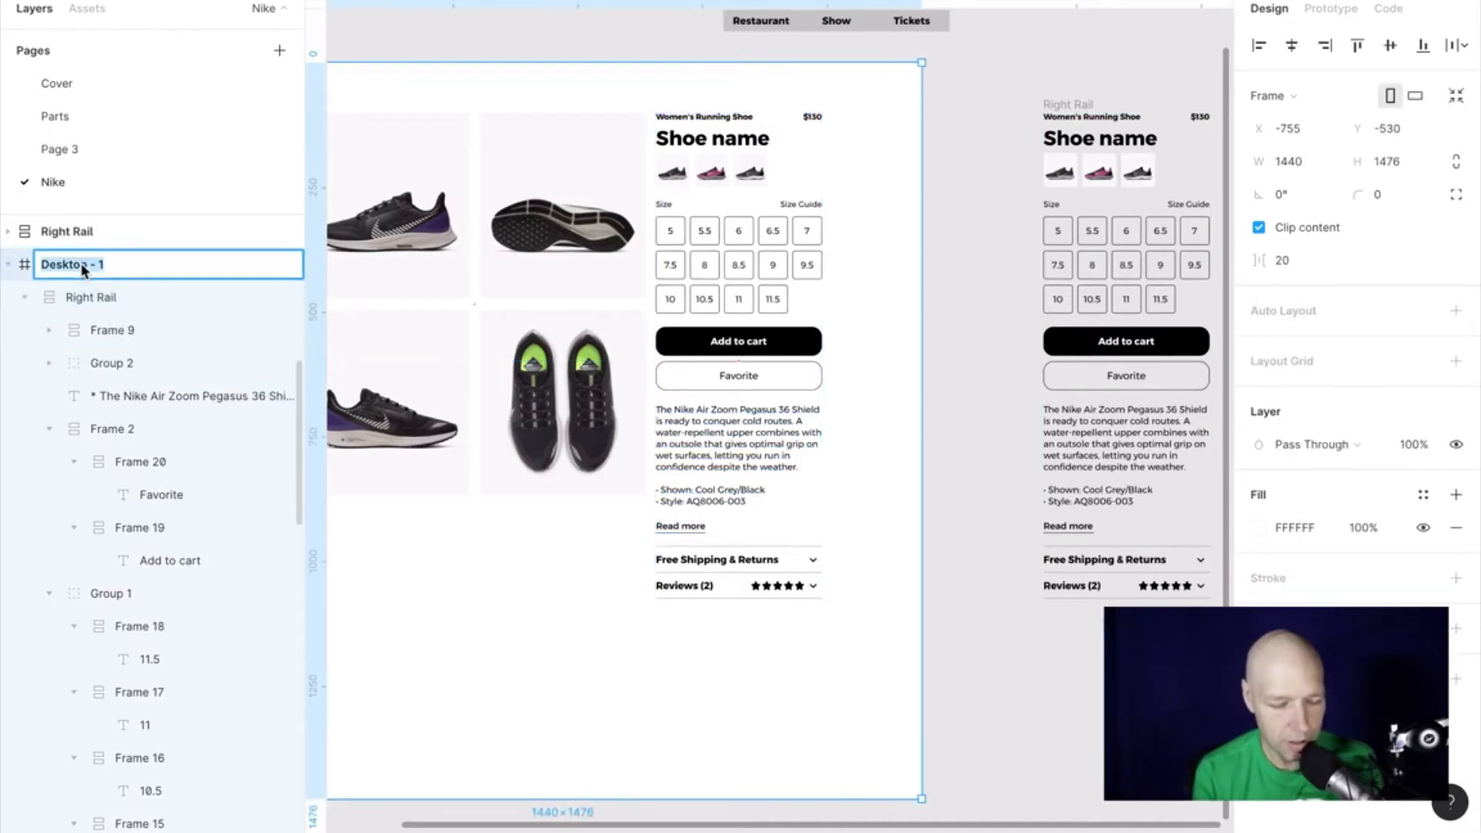
pyautogui.write('Mockup')
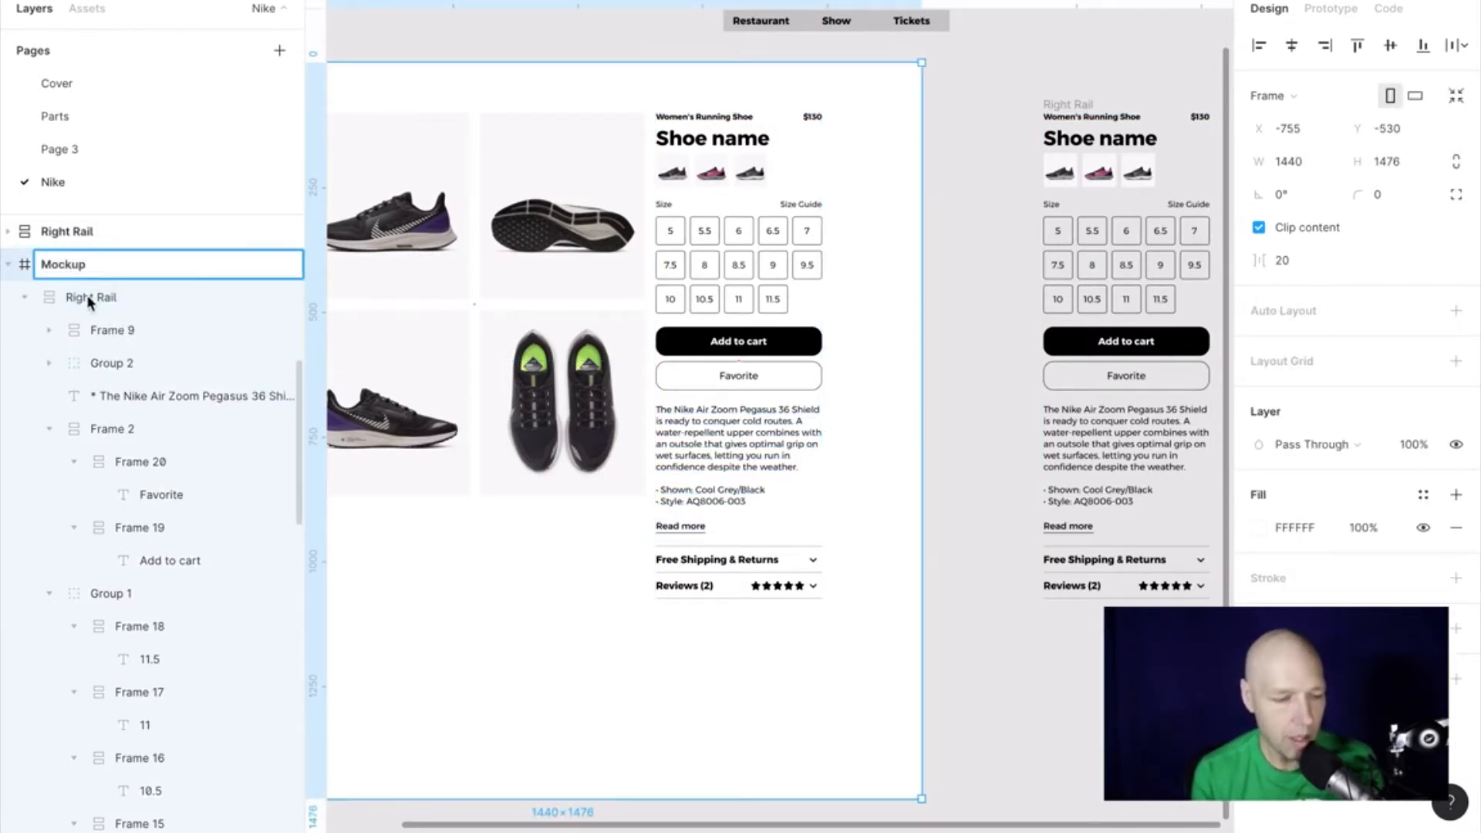
pyautogui.press('Return')
# Step: Switch the auto layout direction of the Right Rail frame inside Mockup to Horizontal
pyautogui.click(103, 302)
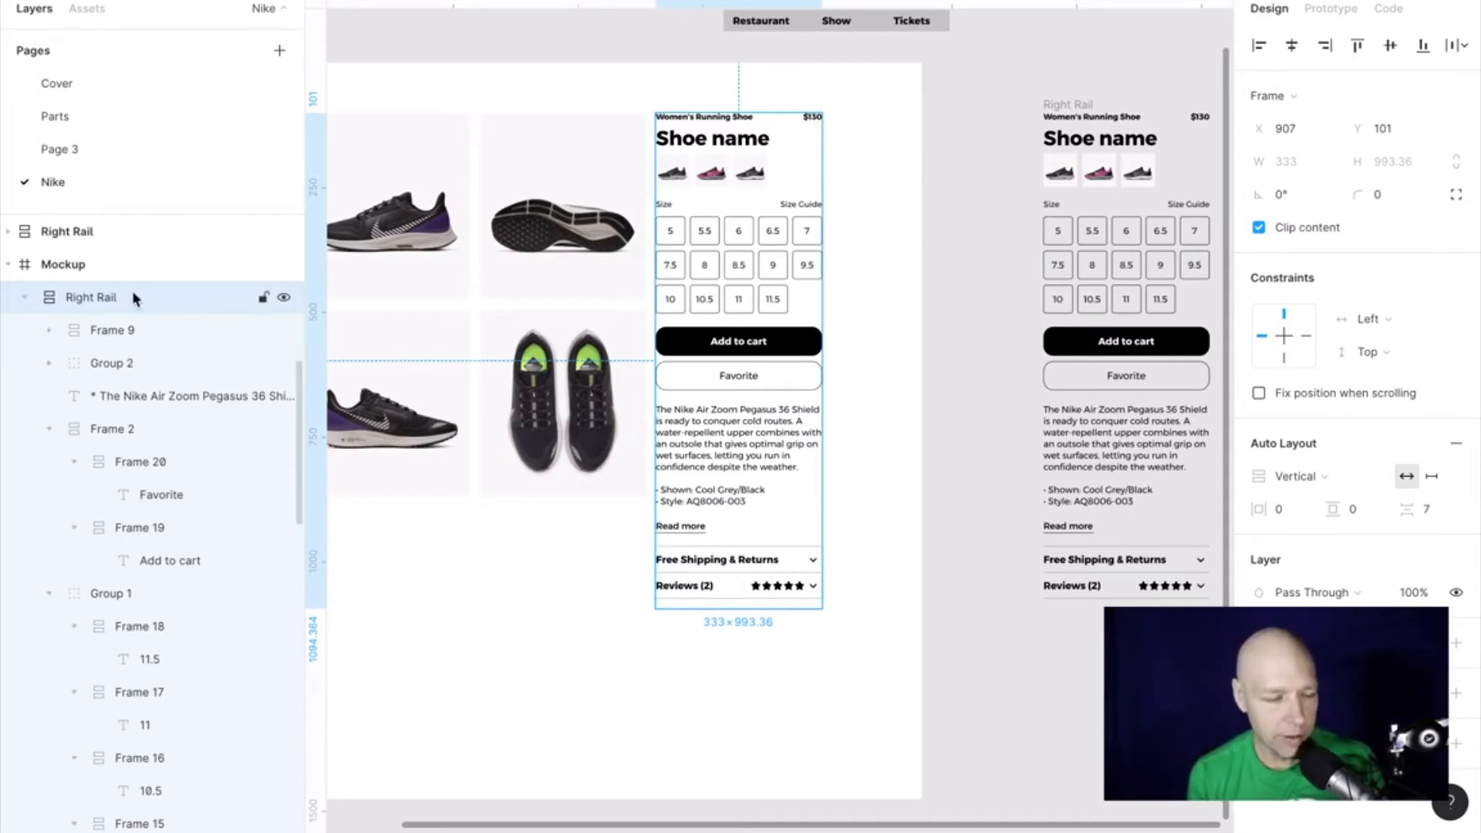
pyautogui.click(1344, 488)
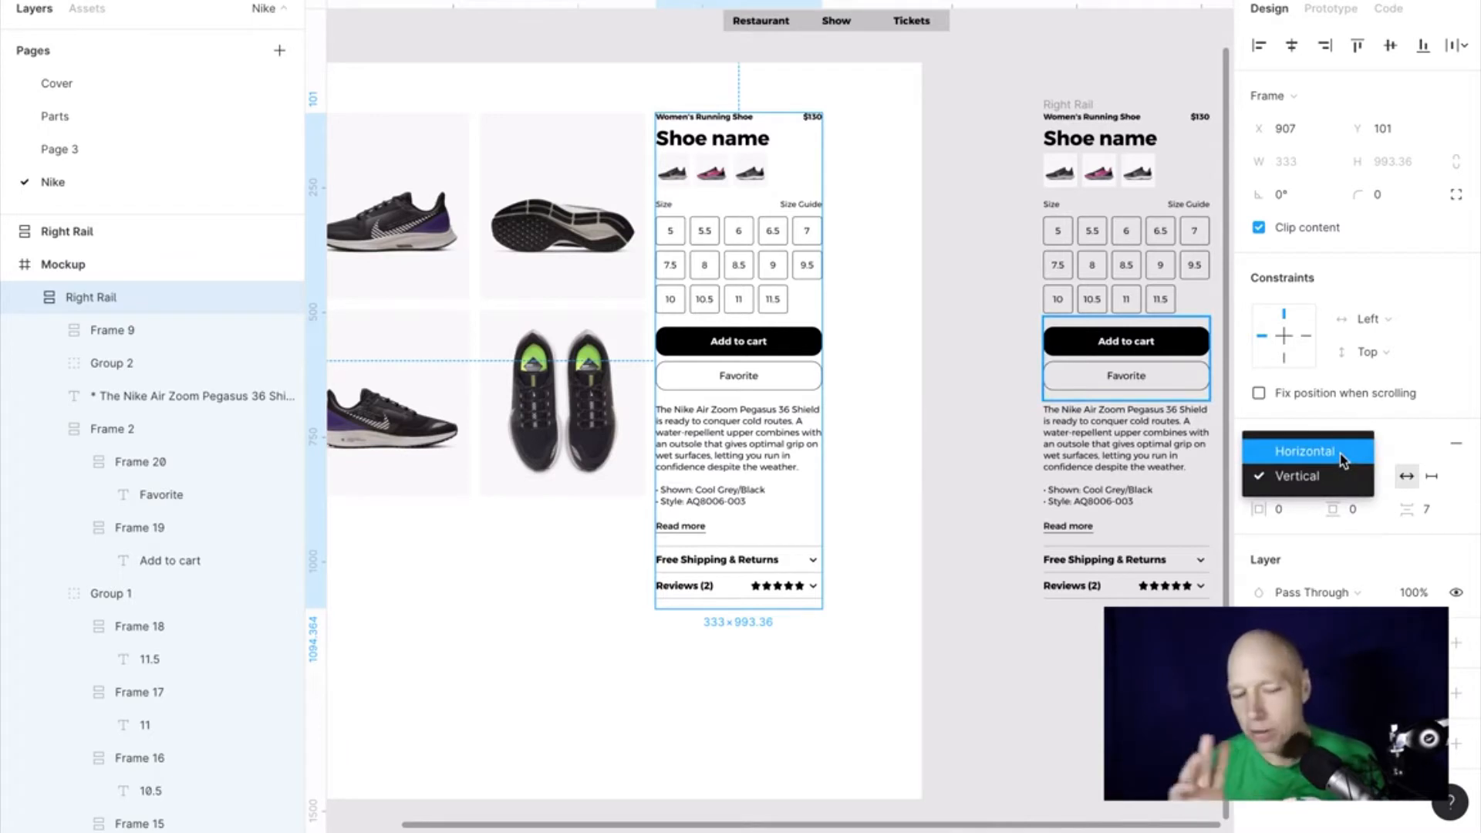
pyautogui.click(1343, 461)
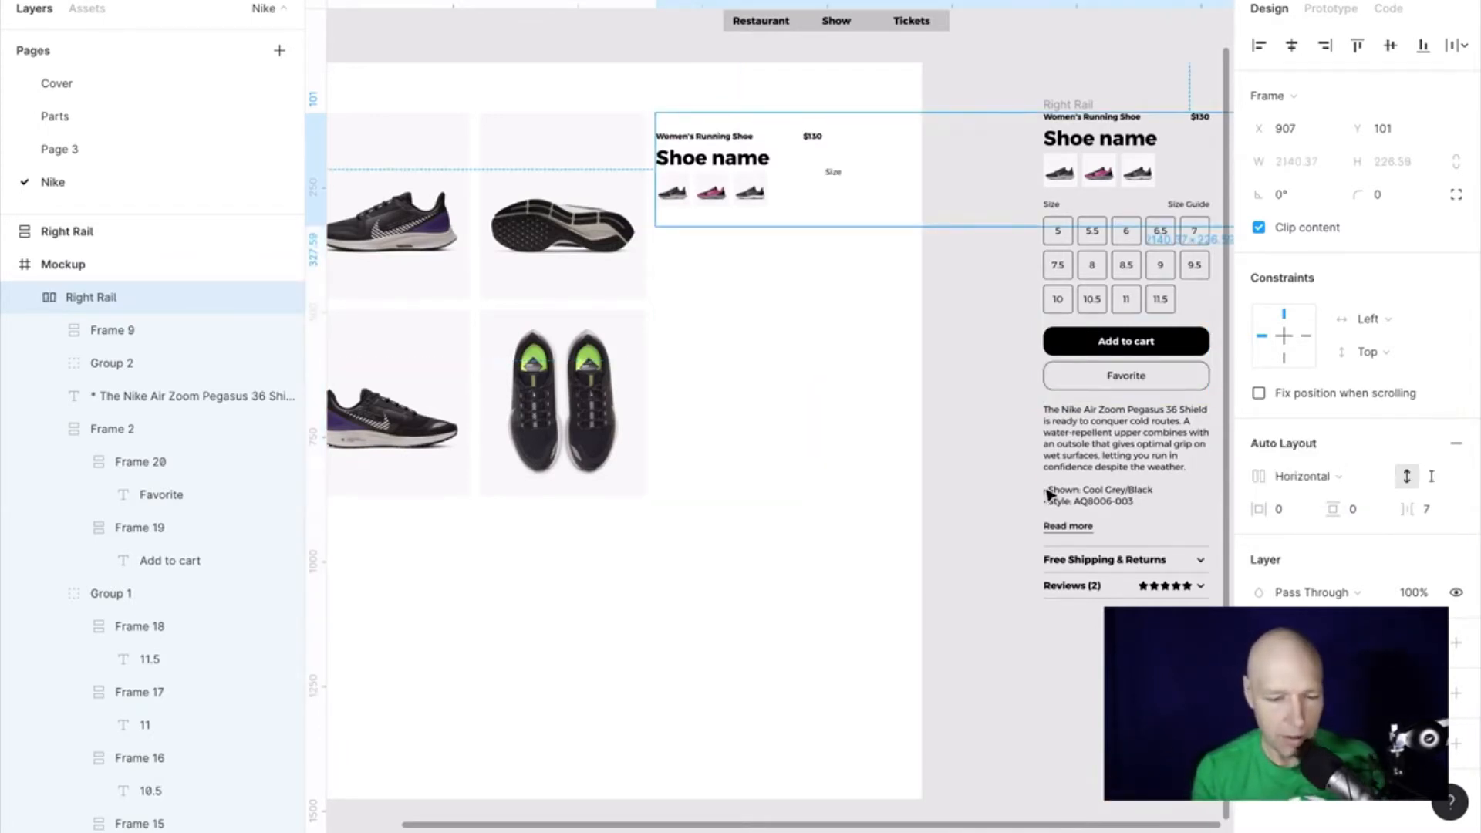
pyautogui.hscroll(5, 1049, 496)
pyautogui.hscroll(3, 1050, 496)
pyautogui.hscroll(-8, 1049, 495)
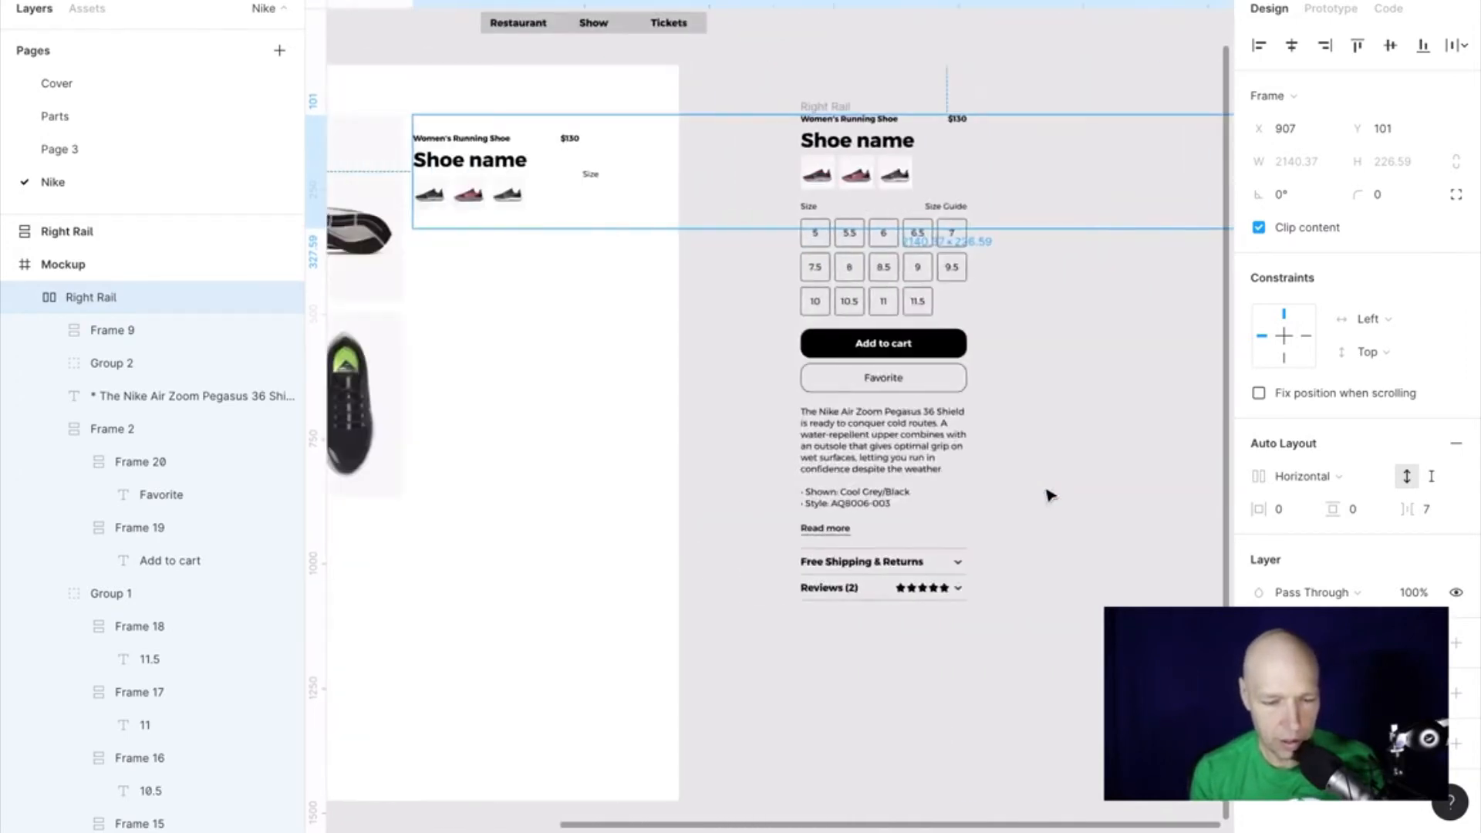
# Step: Move the horizontal Right Rail over the shoe photos, and undo both the move and the direction change
pyautogui.moveTo(776, 202); pyautogui.dragTo(423, 229)
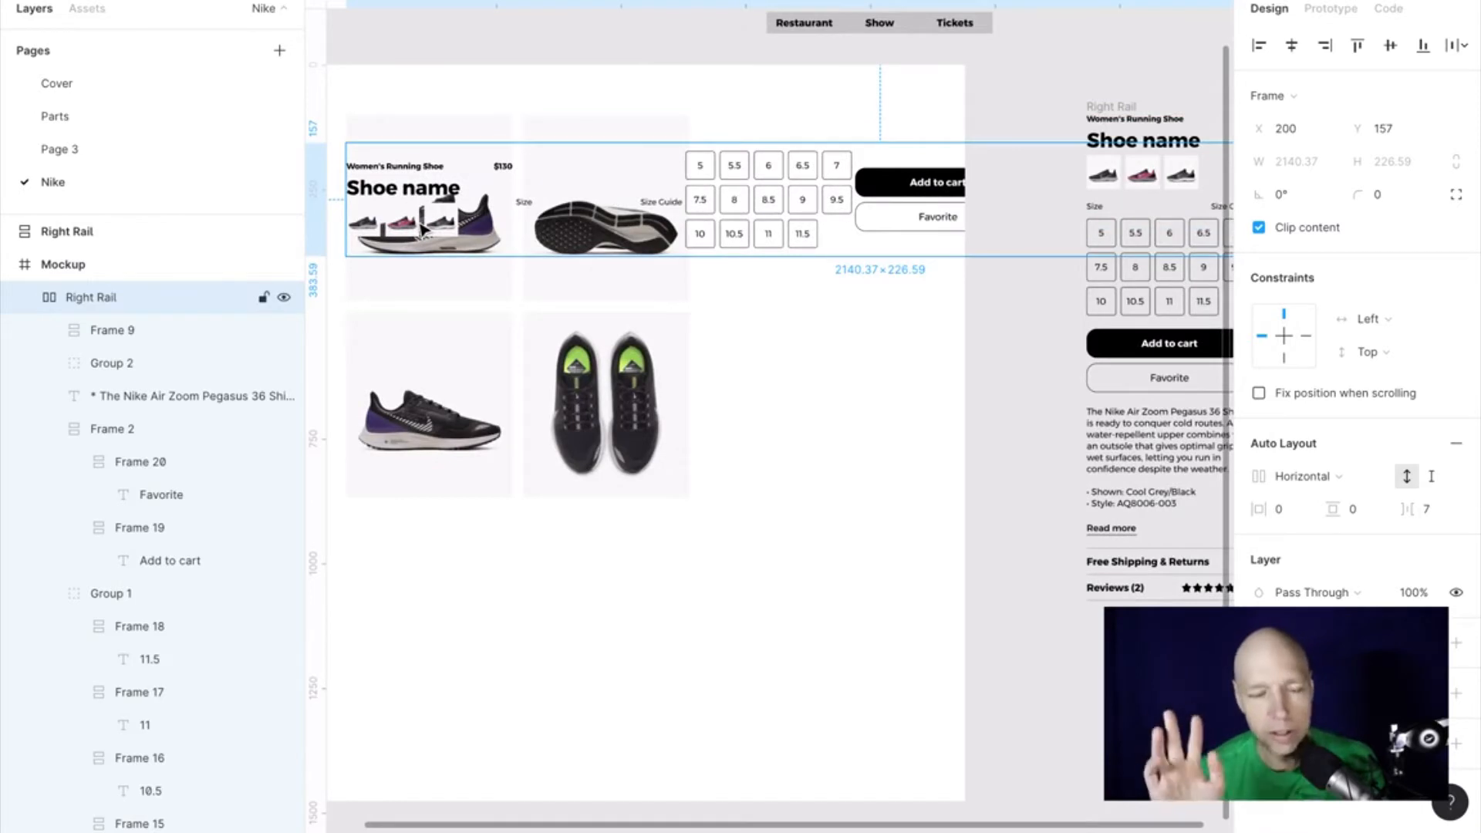
pyautogui.hotkey('ctrl', 'z')
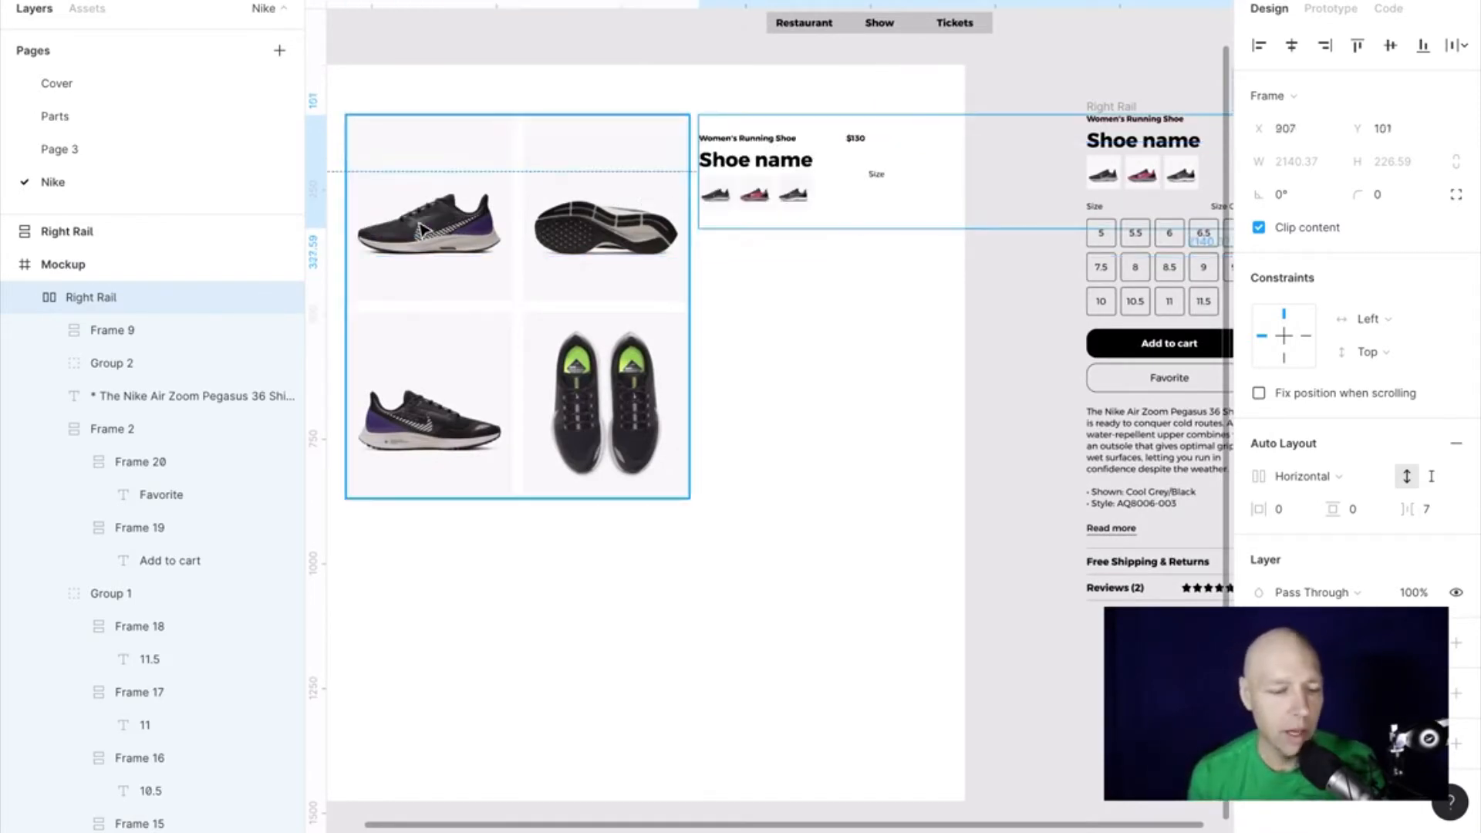
pyautogui.hotkey('ctrl', 'z')
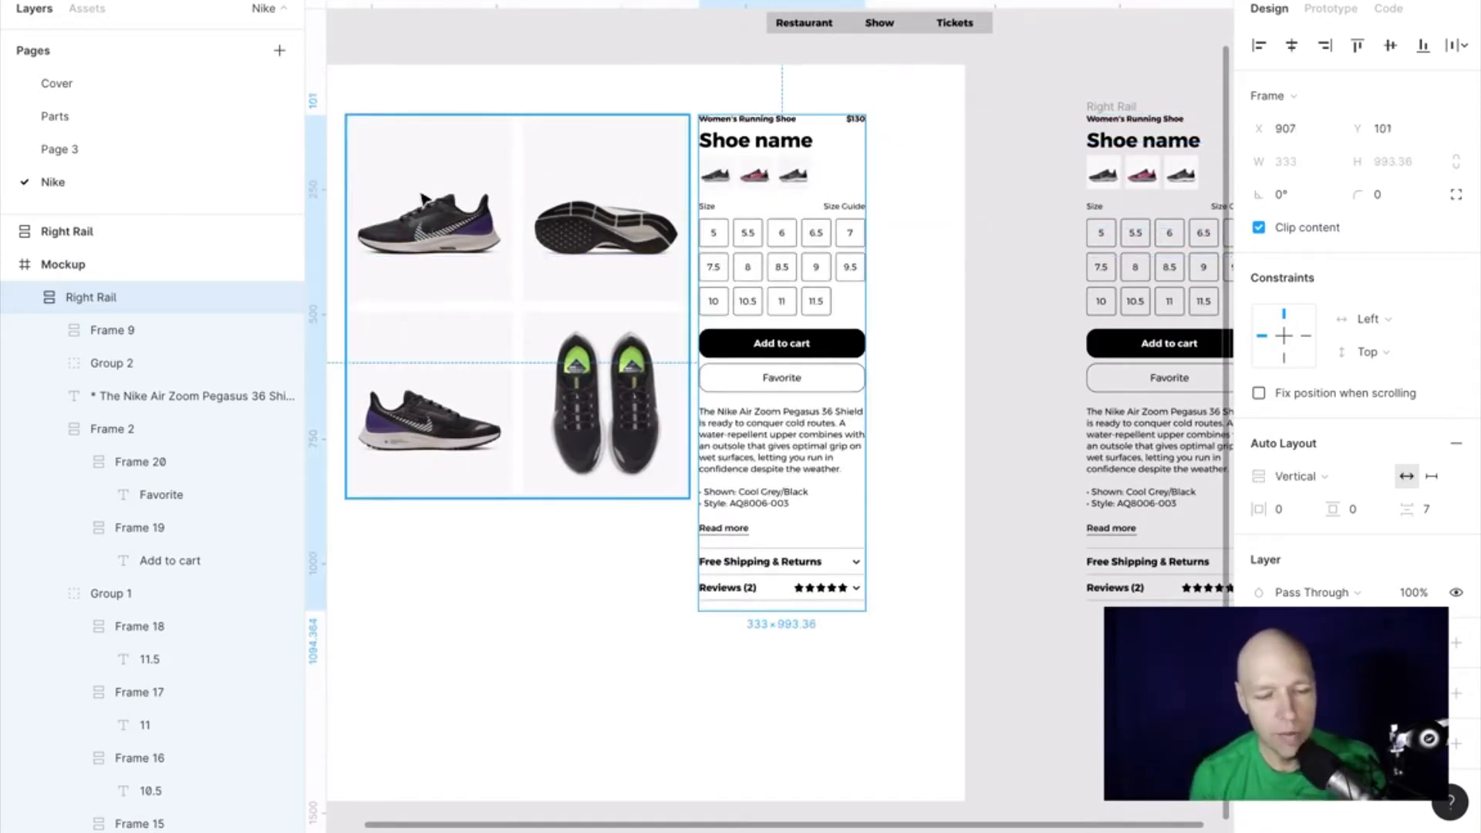
pyautogui.click(931, 385)
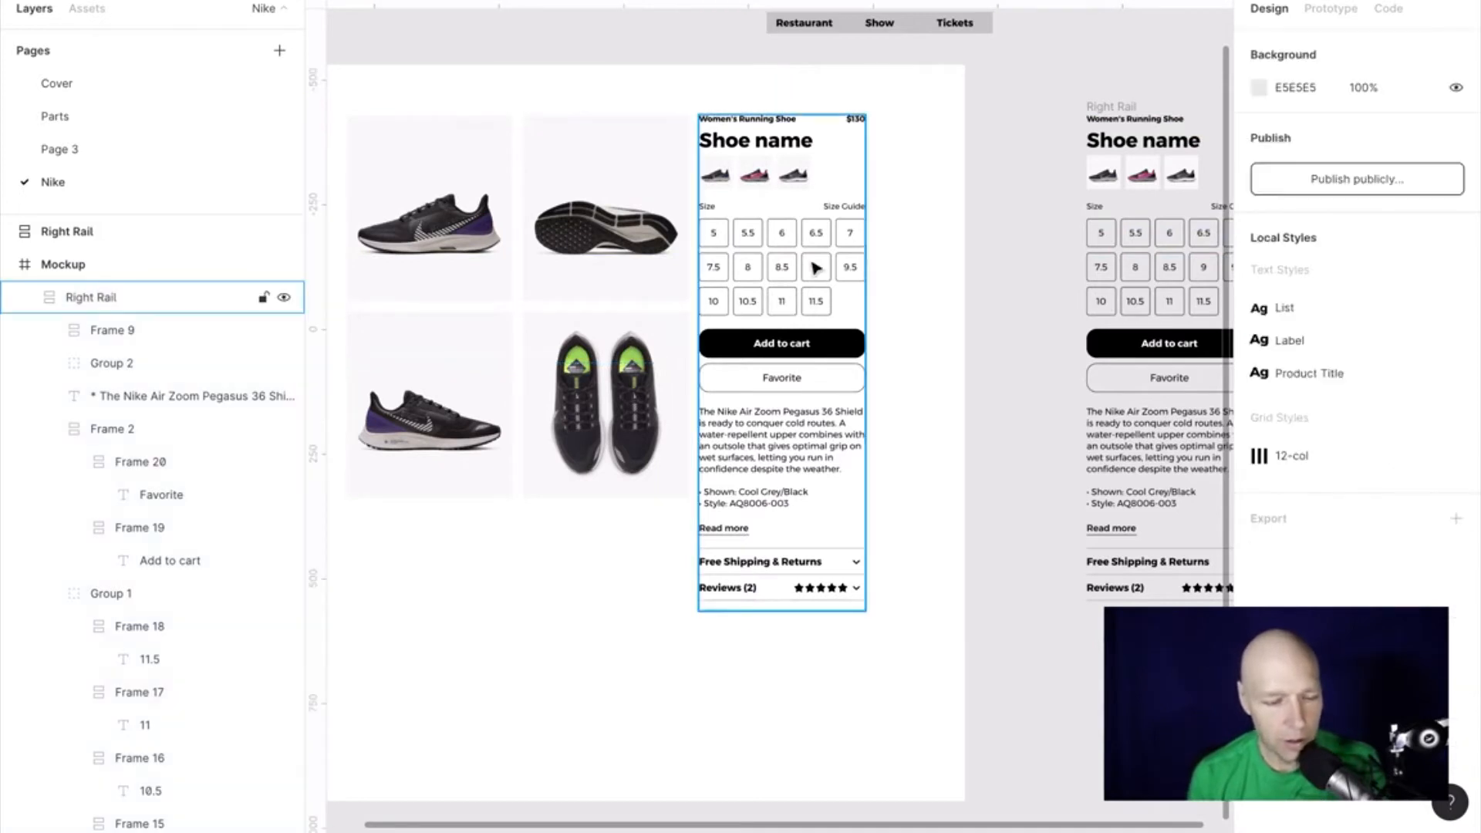
# Step: Examine the contents of the mockup's Right Rail up close, from the shoe title to the Favorite button
pyautogui.scroll(3, 783, 147)
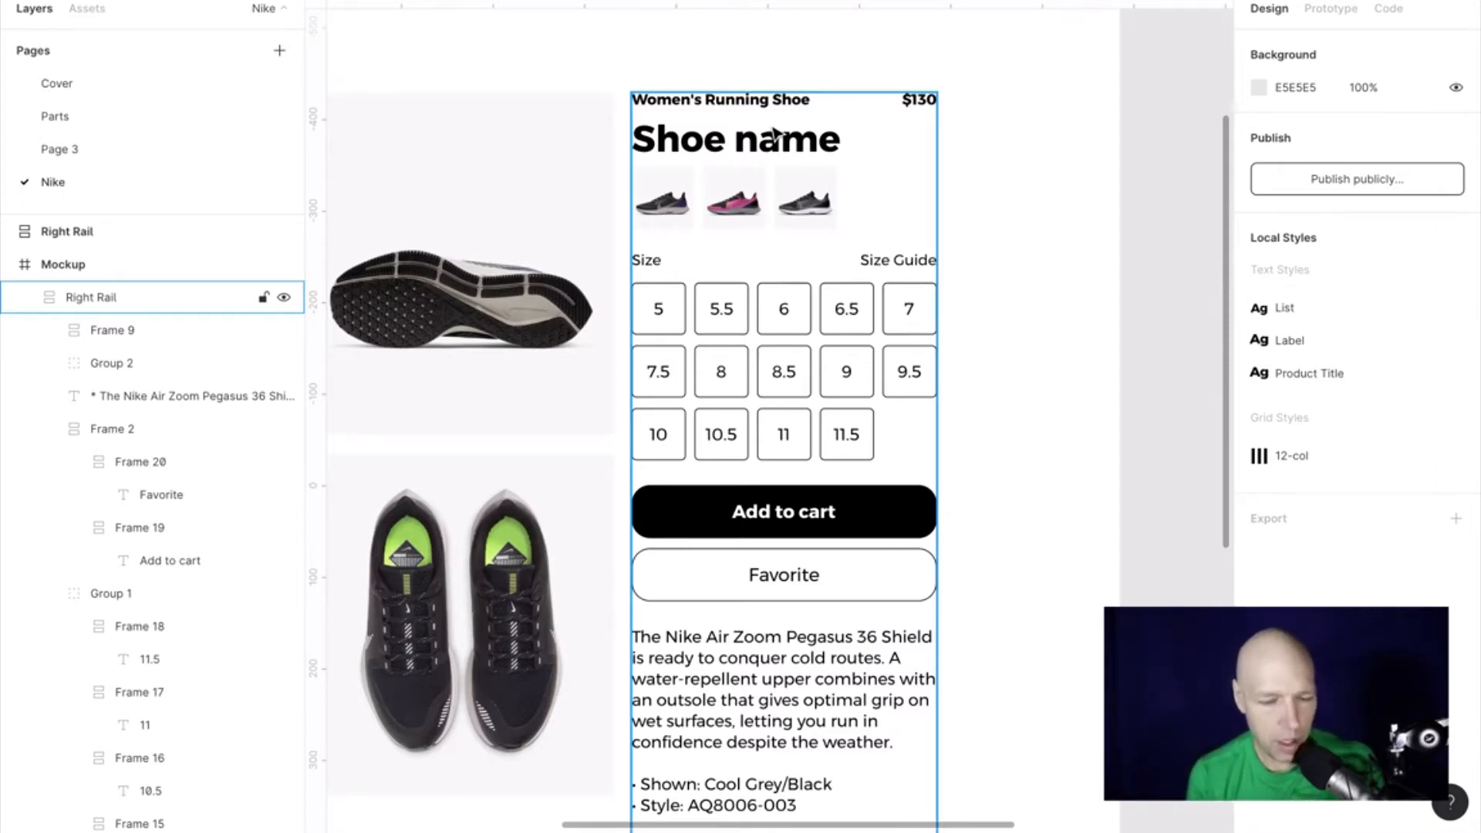
pyautogui.scroll(3, 807, 210)
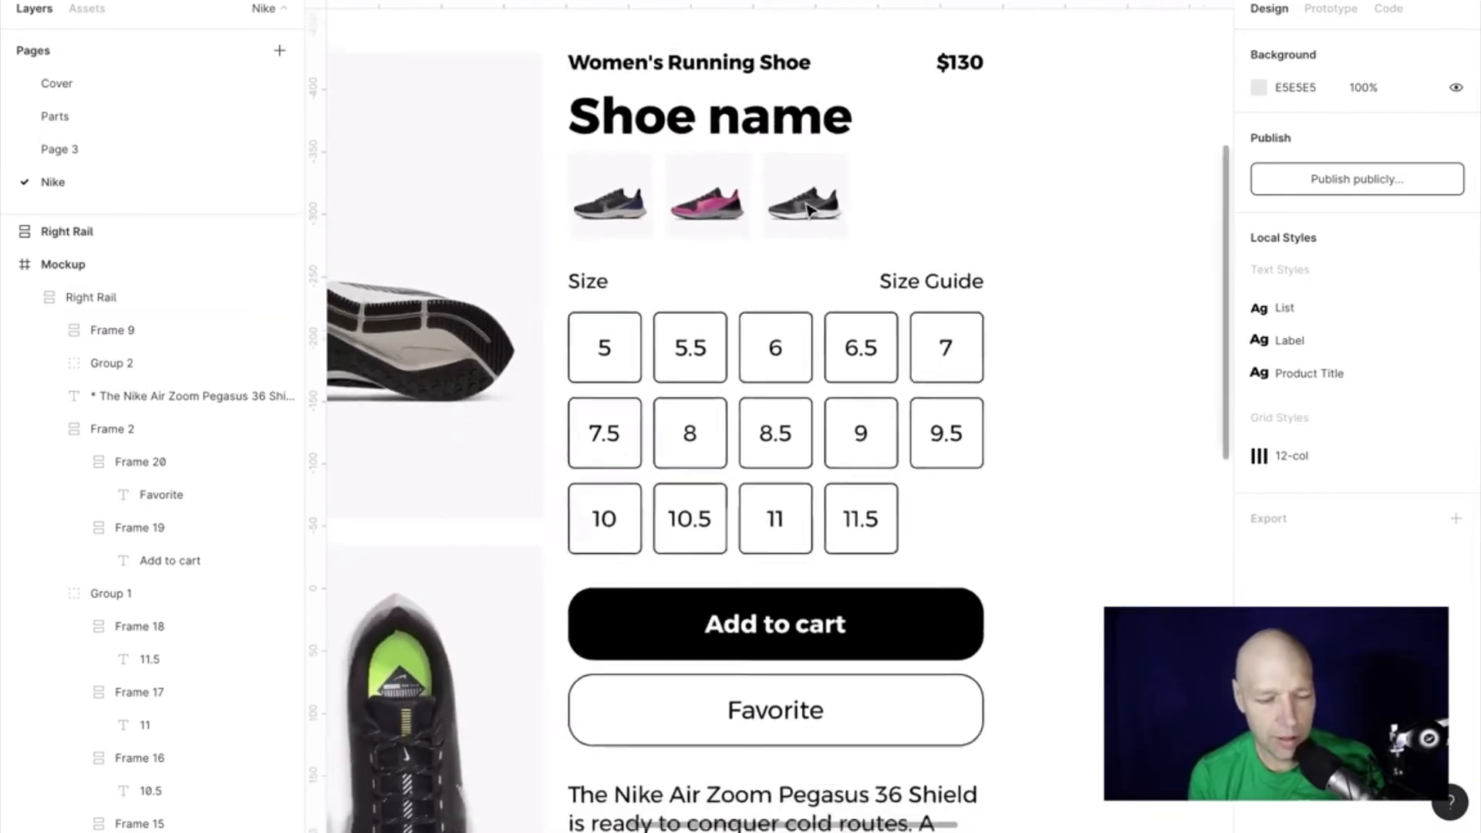
pyautogui.scroll(-3, 808, 210)
pyautogui.click(766, 569)
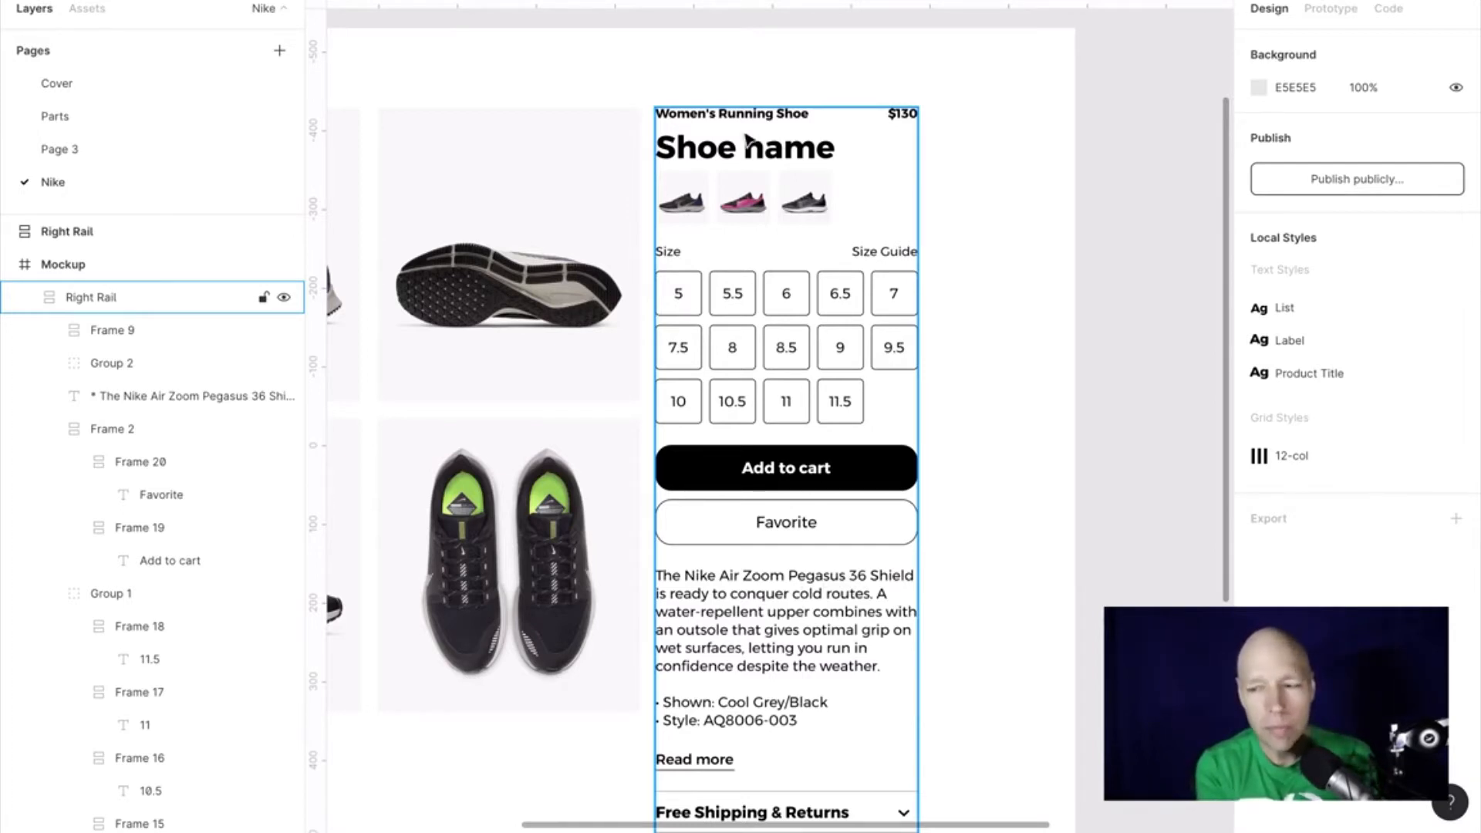
pyautogui.click(945, 343)
pyautogui.click(799, 210)
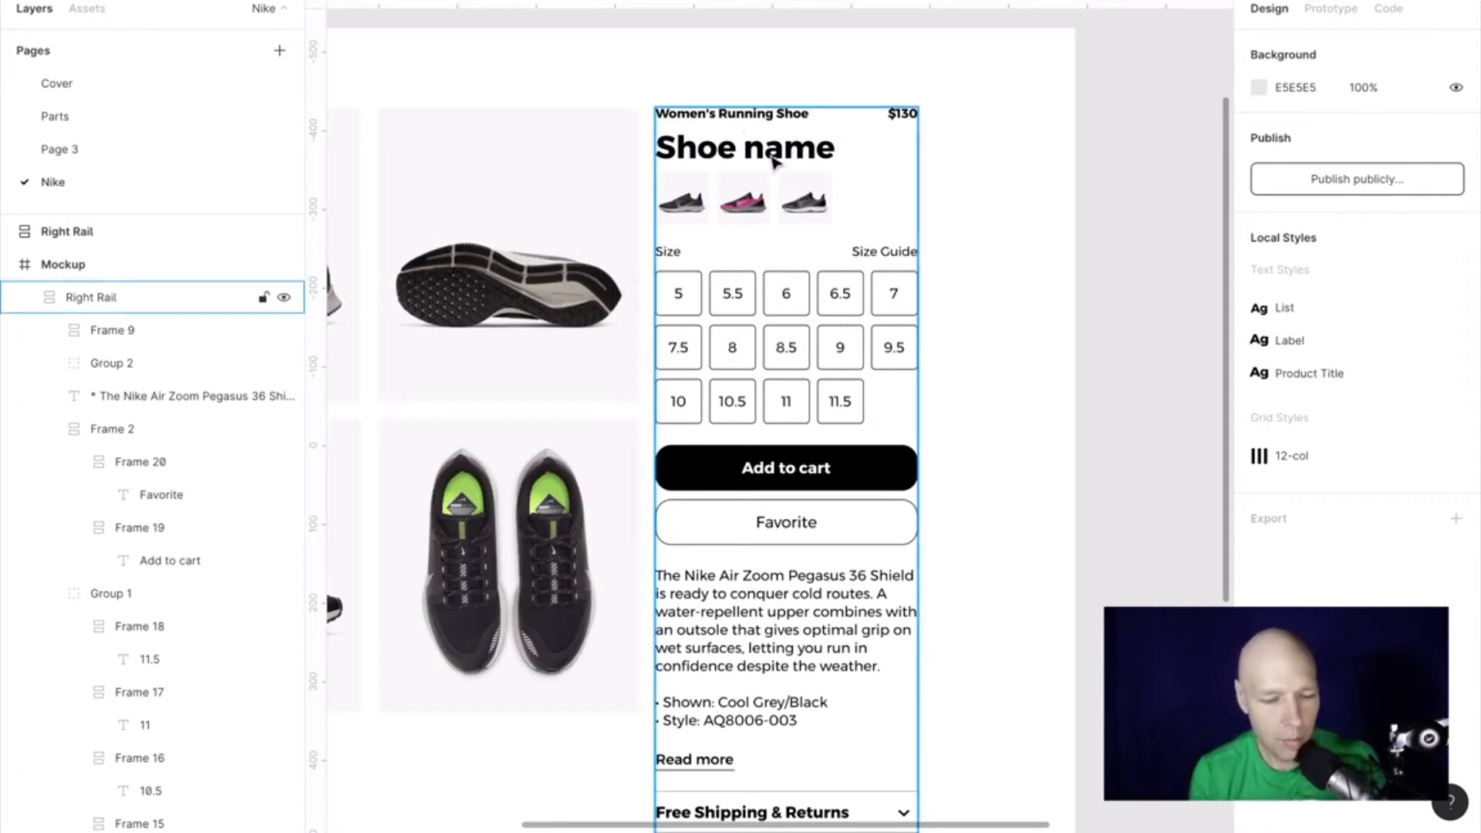
# Step: Replace the Shoe name title in the mockup's Right Rail with "Nike Air Zoom Pegasus 36 Shield"
pyautogui.click(776, 156)
pyautogui.click(775, 156)
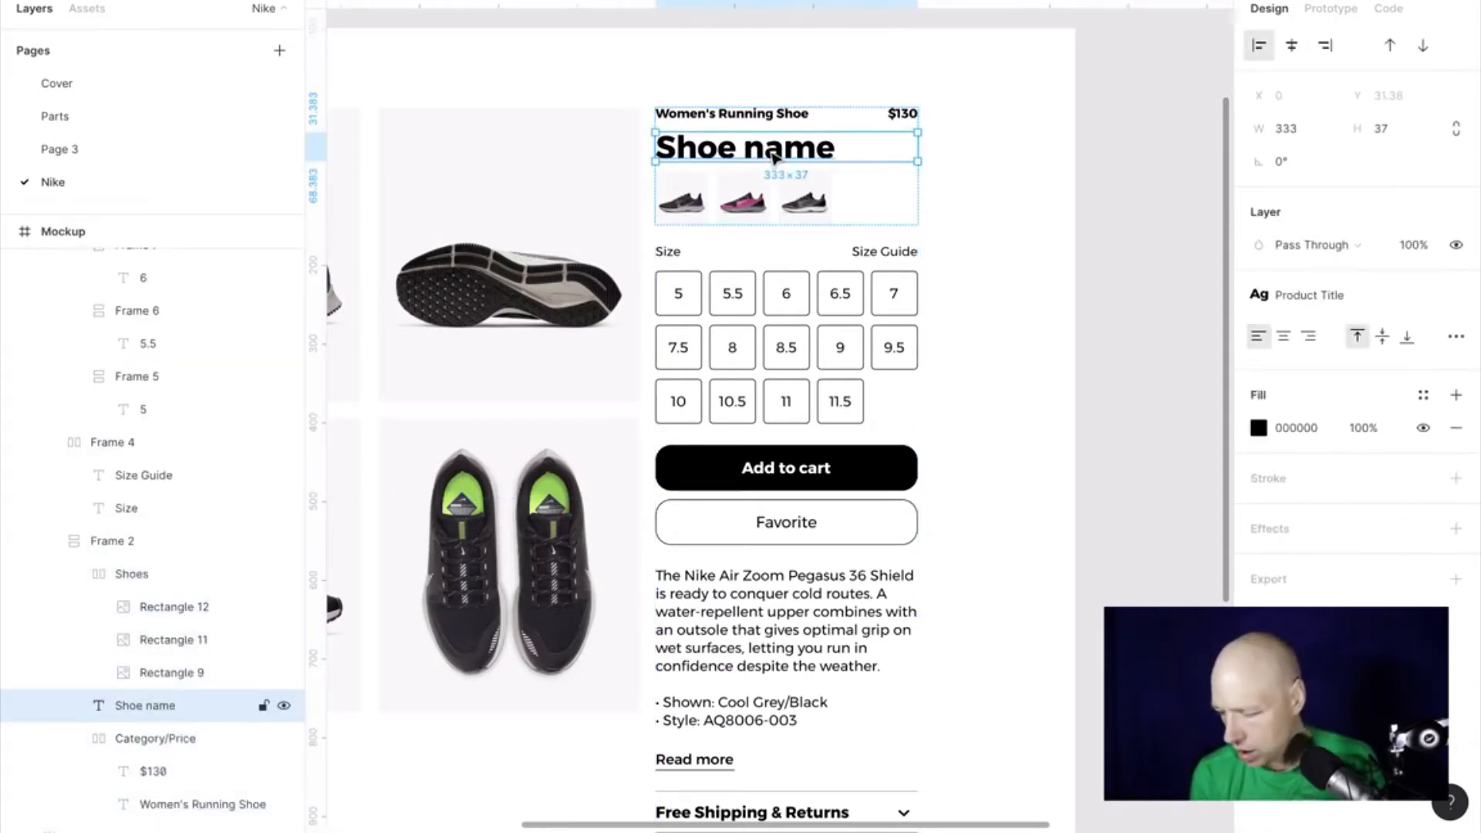
pyautogui.doubleClick(772, 151)
pyautogui.write('N')
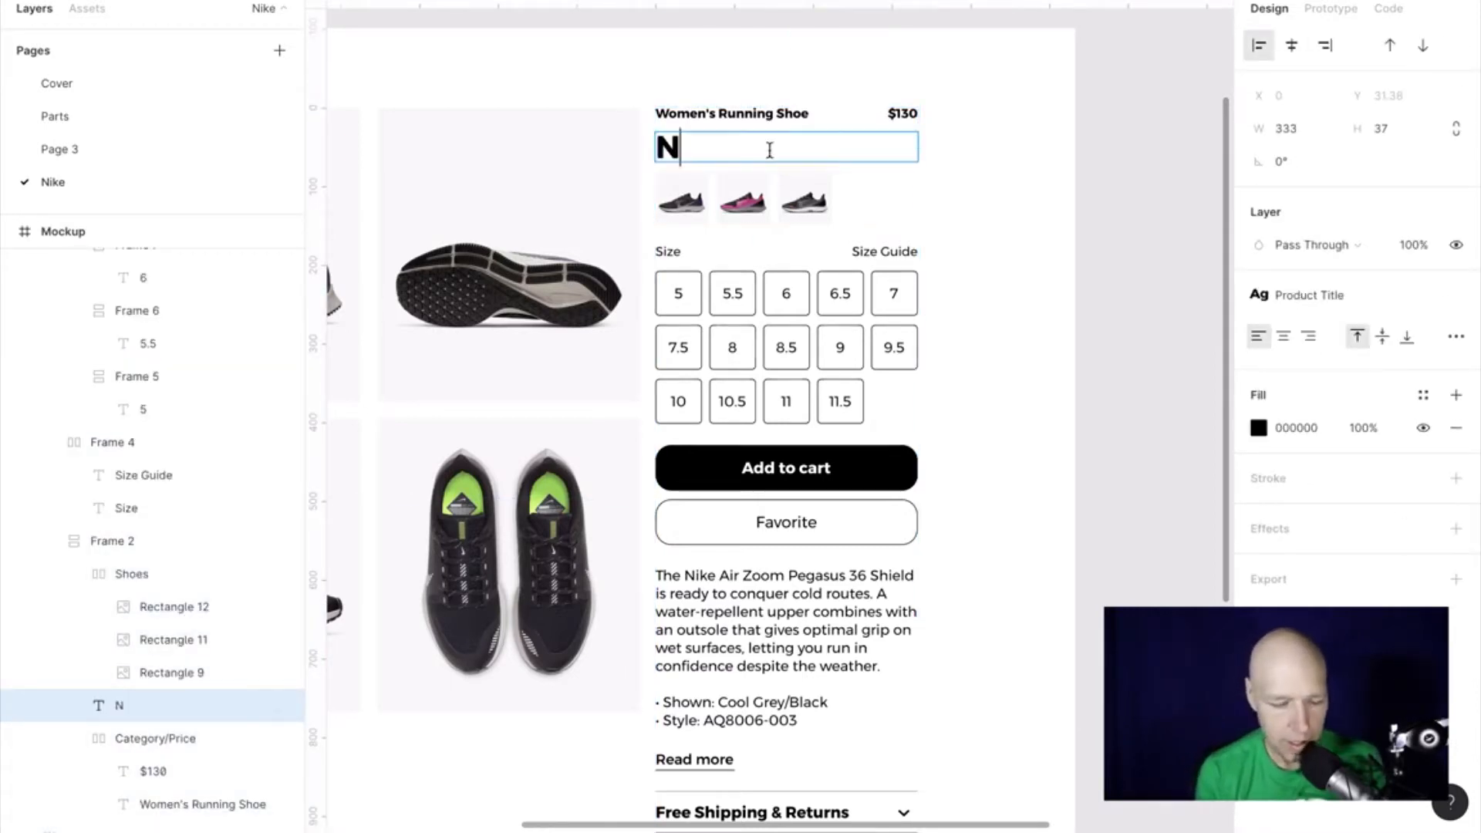
pyautogui.write('ike Air')
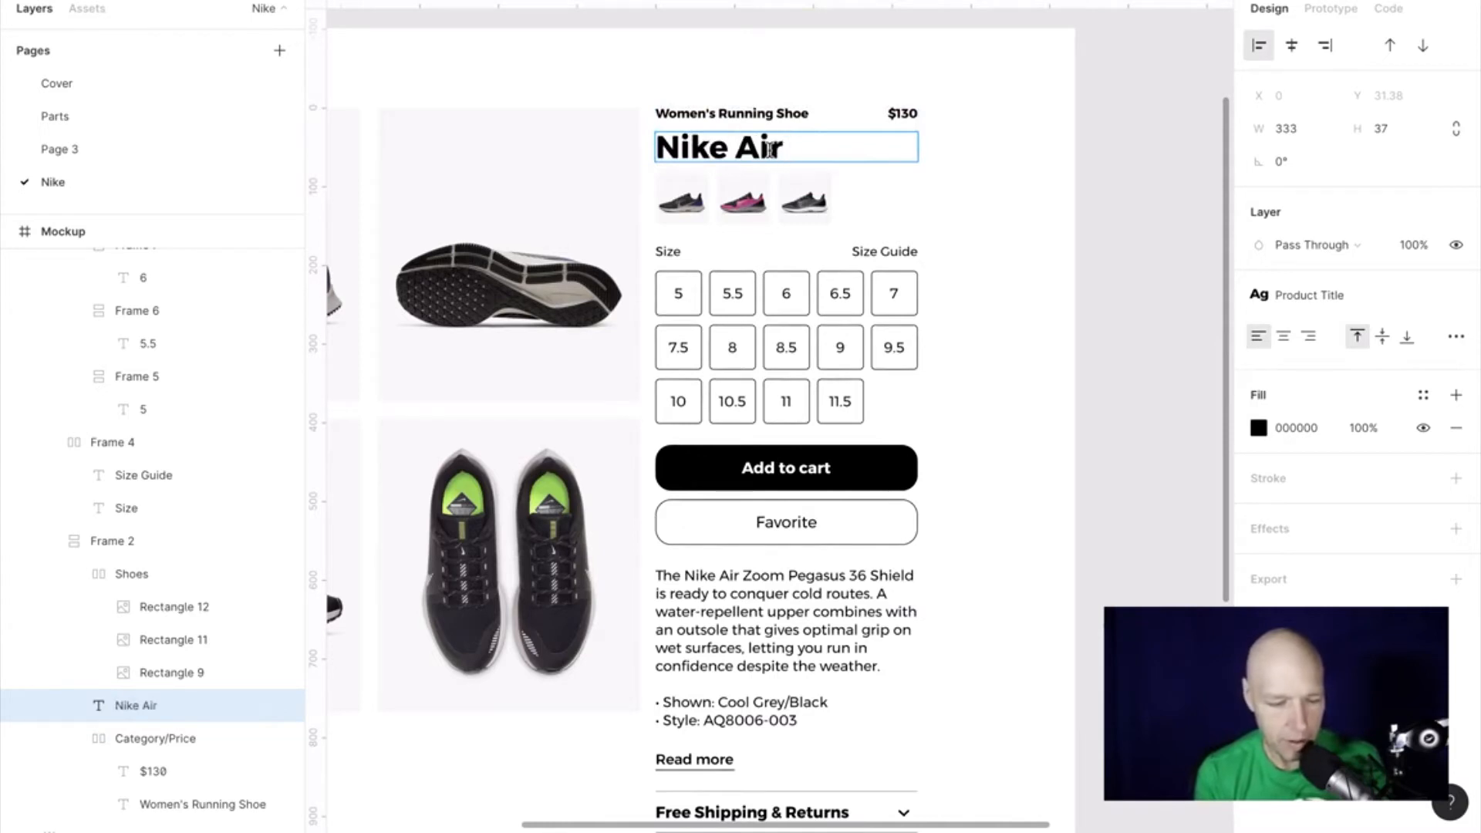
pyautogui.write(' Zoom Pega')
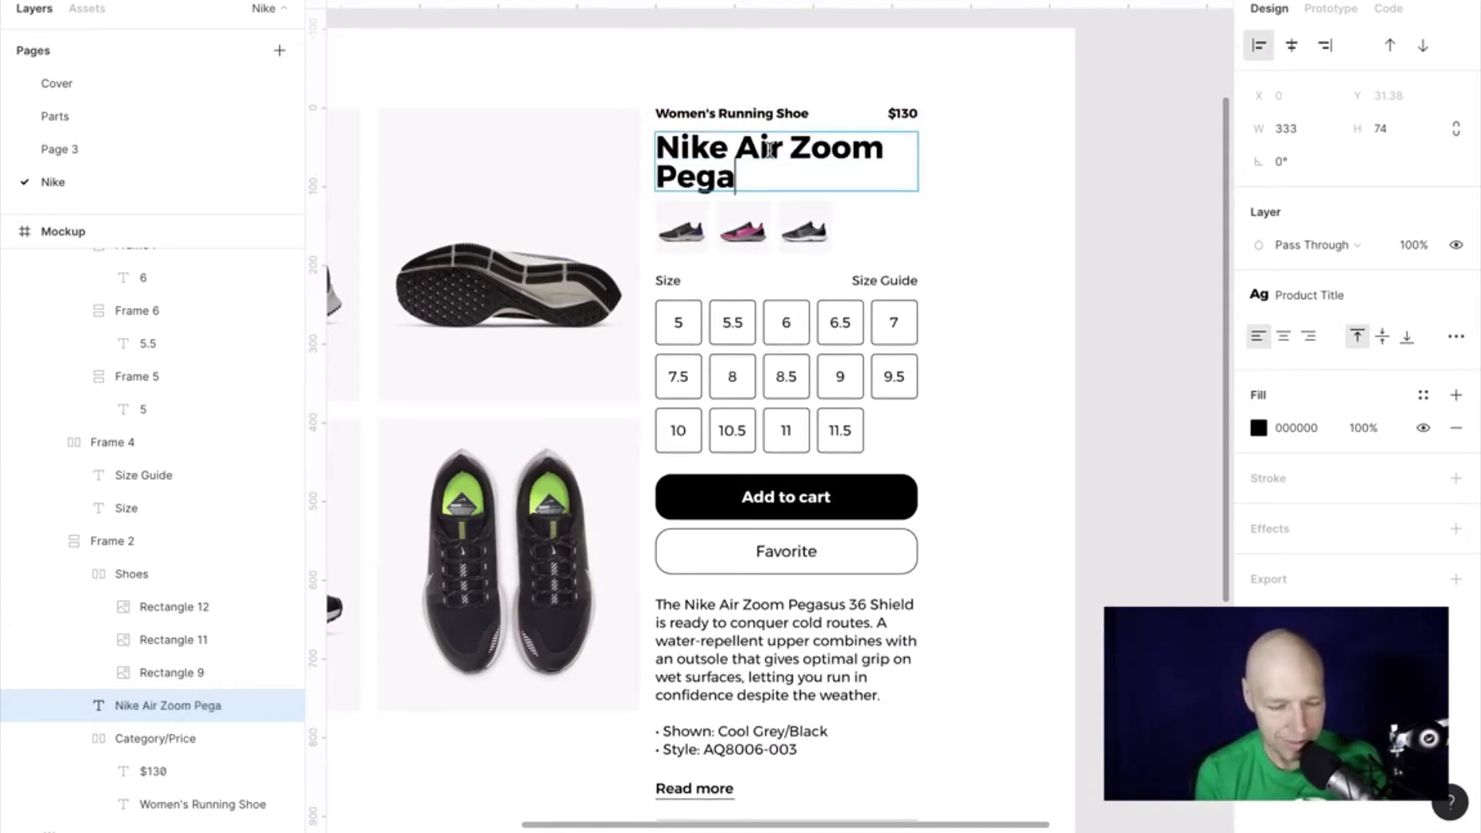
pyautogui.write('sis')
pyautogui.press('BackSpace')
pyautogui.press('BackSpace')
pyautogui.write('us')
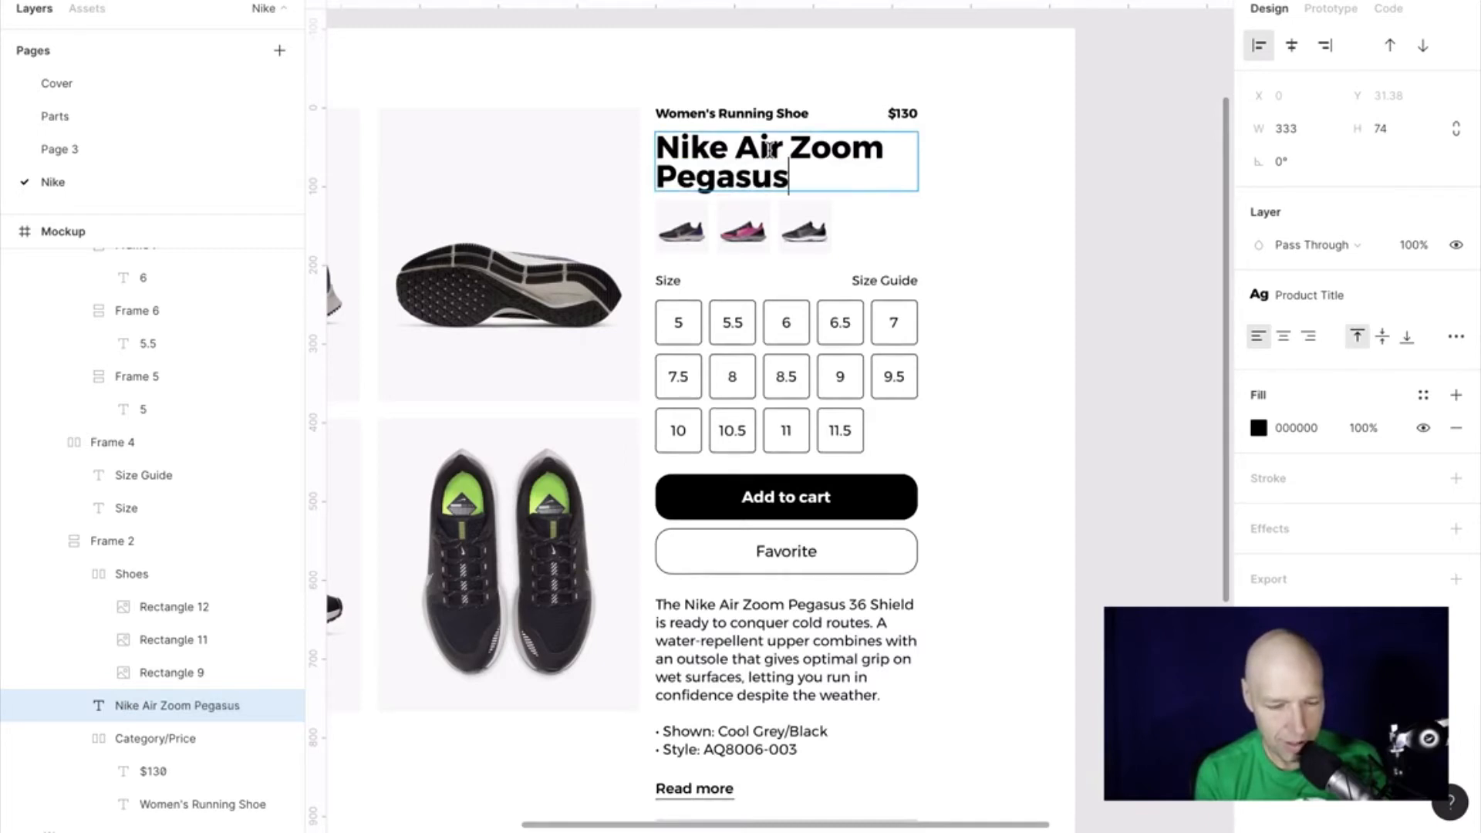
pyautogui.write(' 36 Shielf')
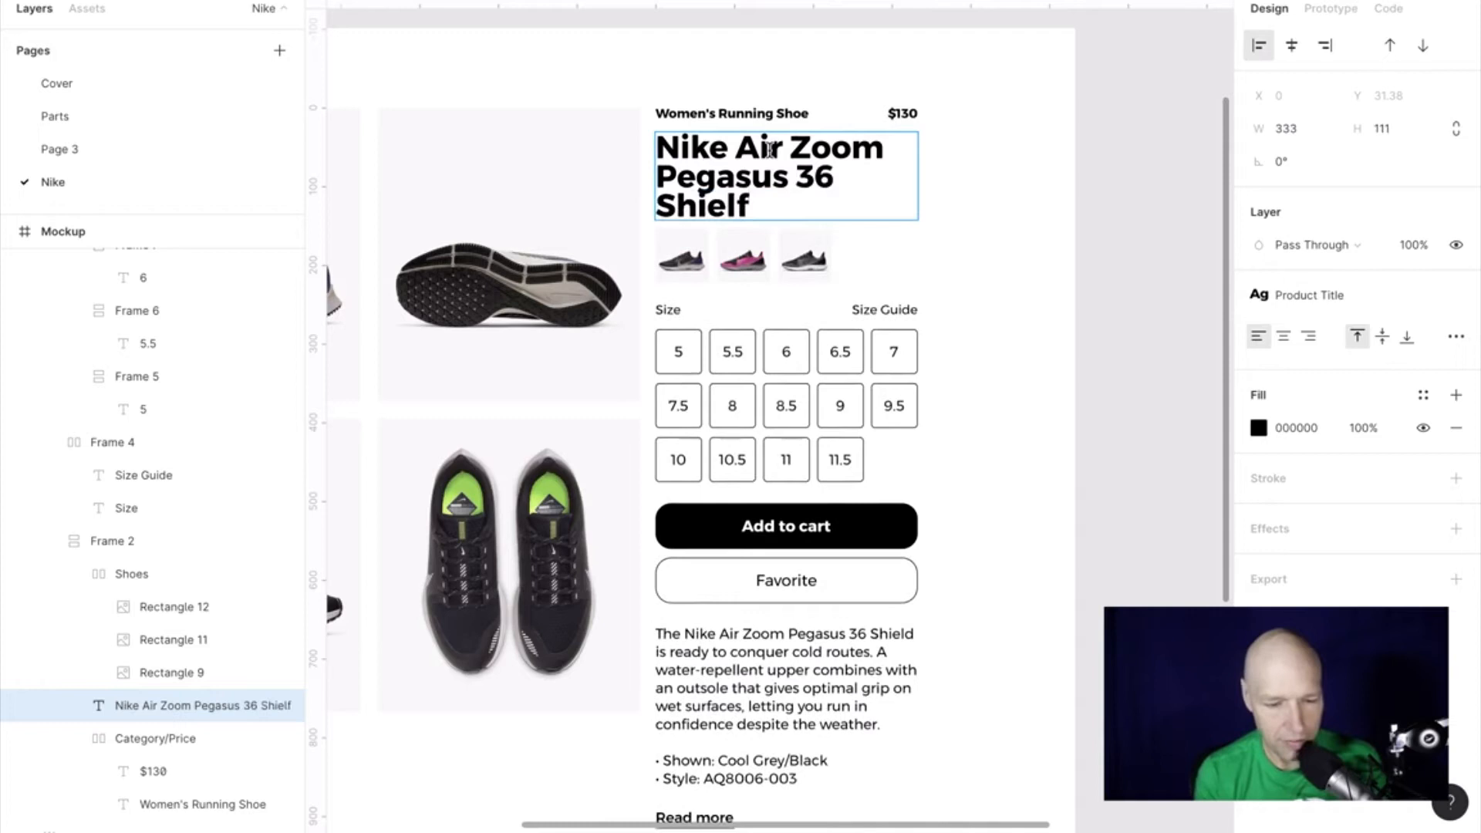
pyautogui.press('BackSpace')
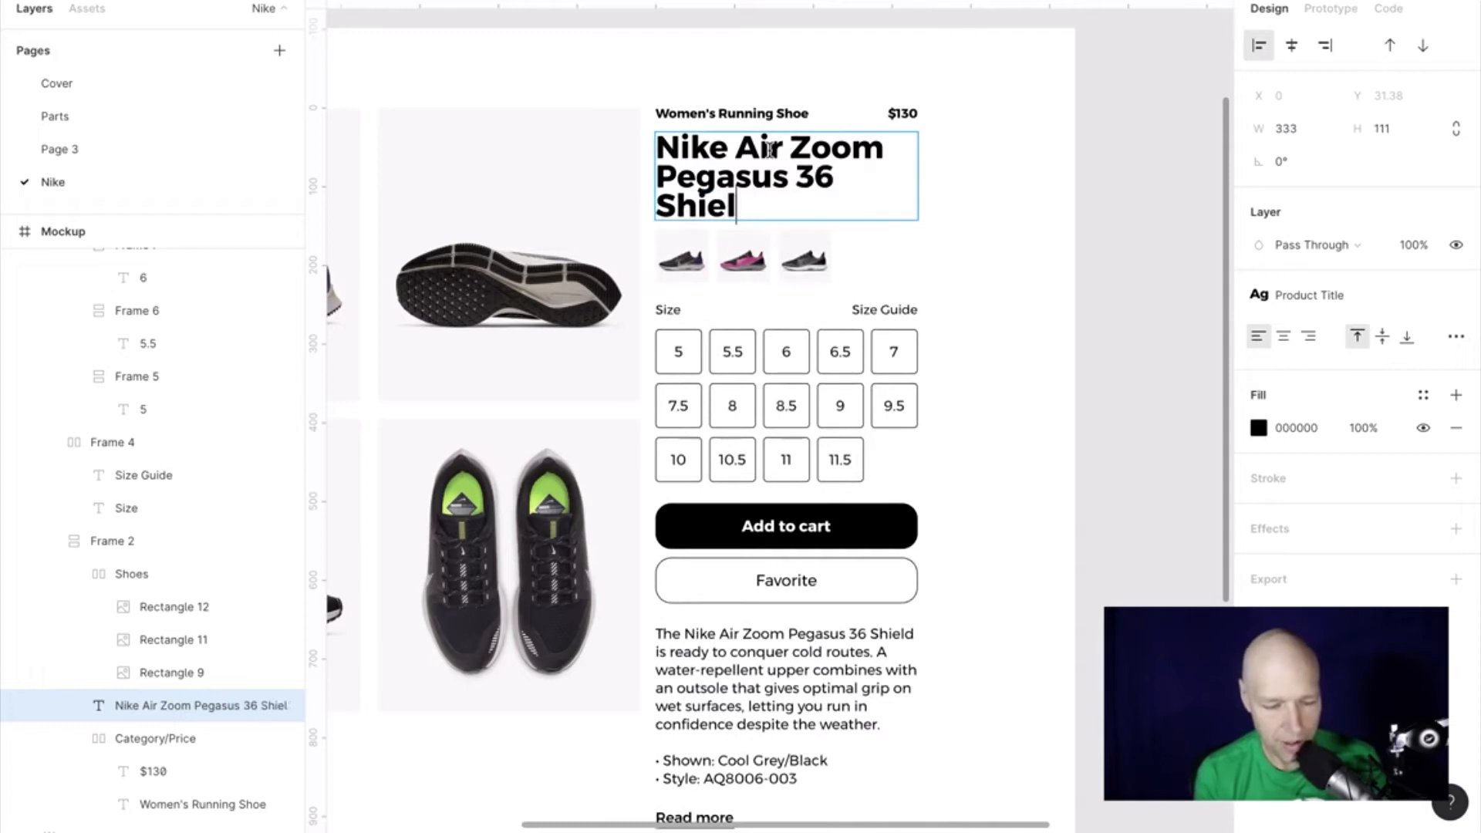
pyautogui.write('d')
# Step: Detach the Product Title text style from the shoe title and set its line height to 120%
pyautogui.hotkey('ctrl', 'a')
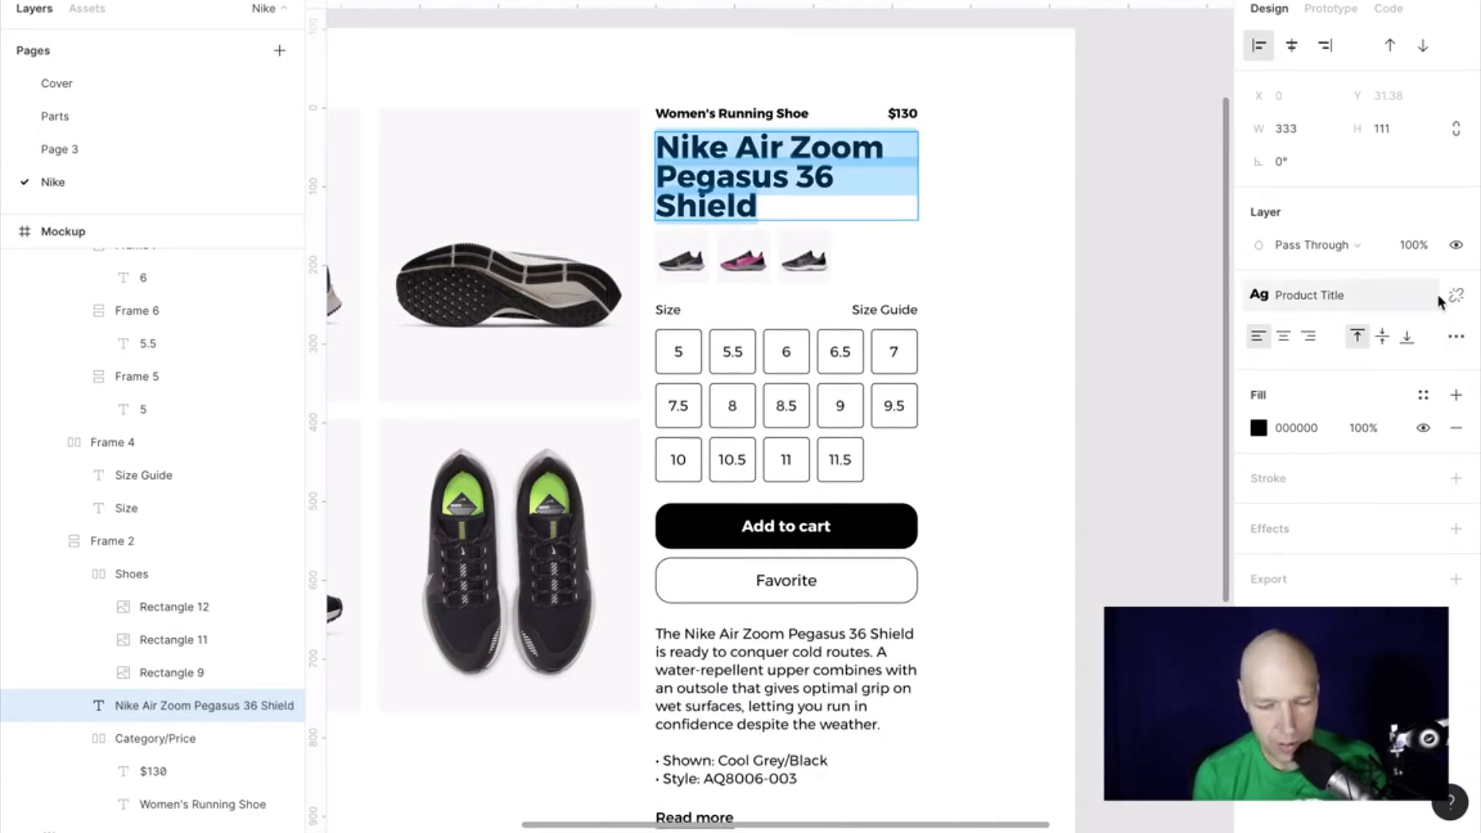
pyautogui.click(1456, 293)
pyautogui.click(1294, 405)
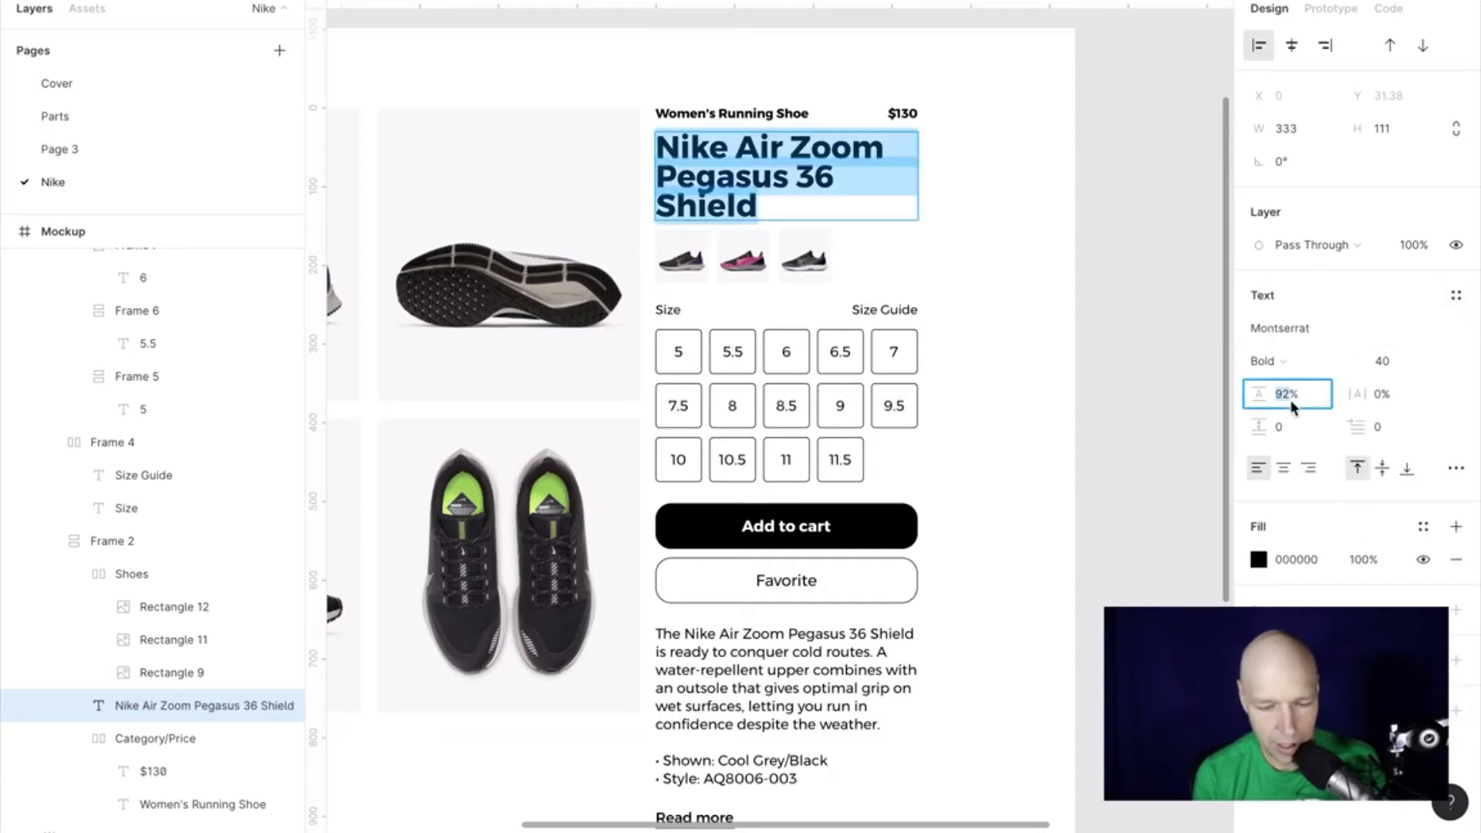
pyautogui.write('120')
pyautogui.press('Return')
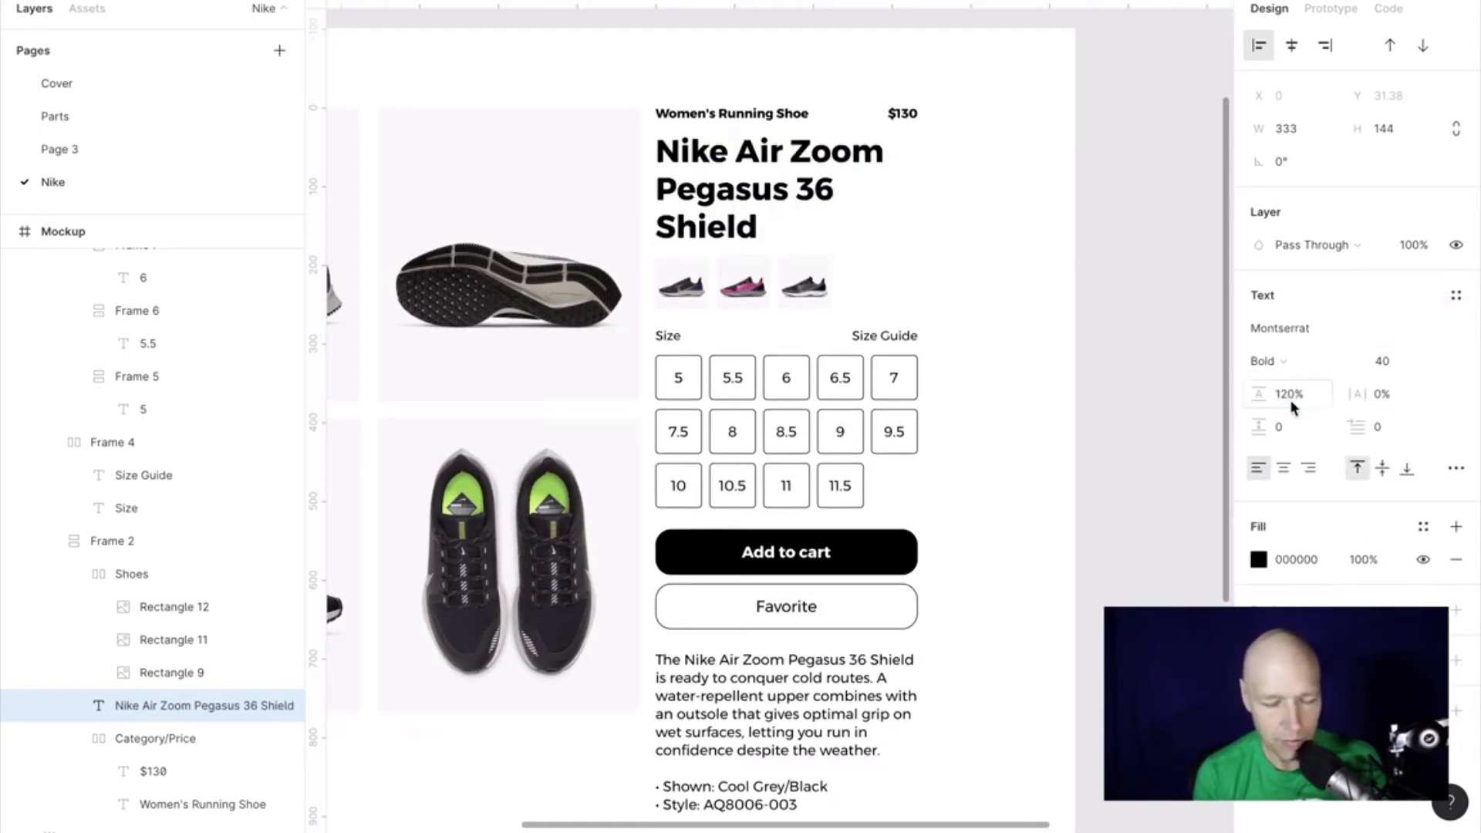
# Step: Set the shoe title's line height to 100%
pyautogui.click(1291, 400)
pyautogui.write('100')
pyautogui.press('Return')
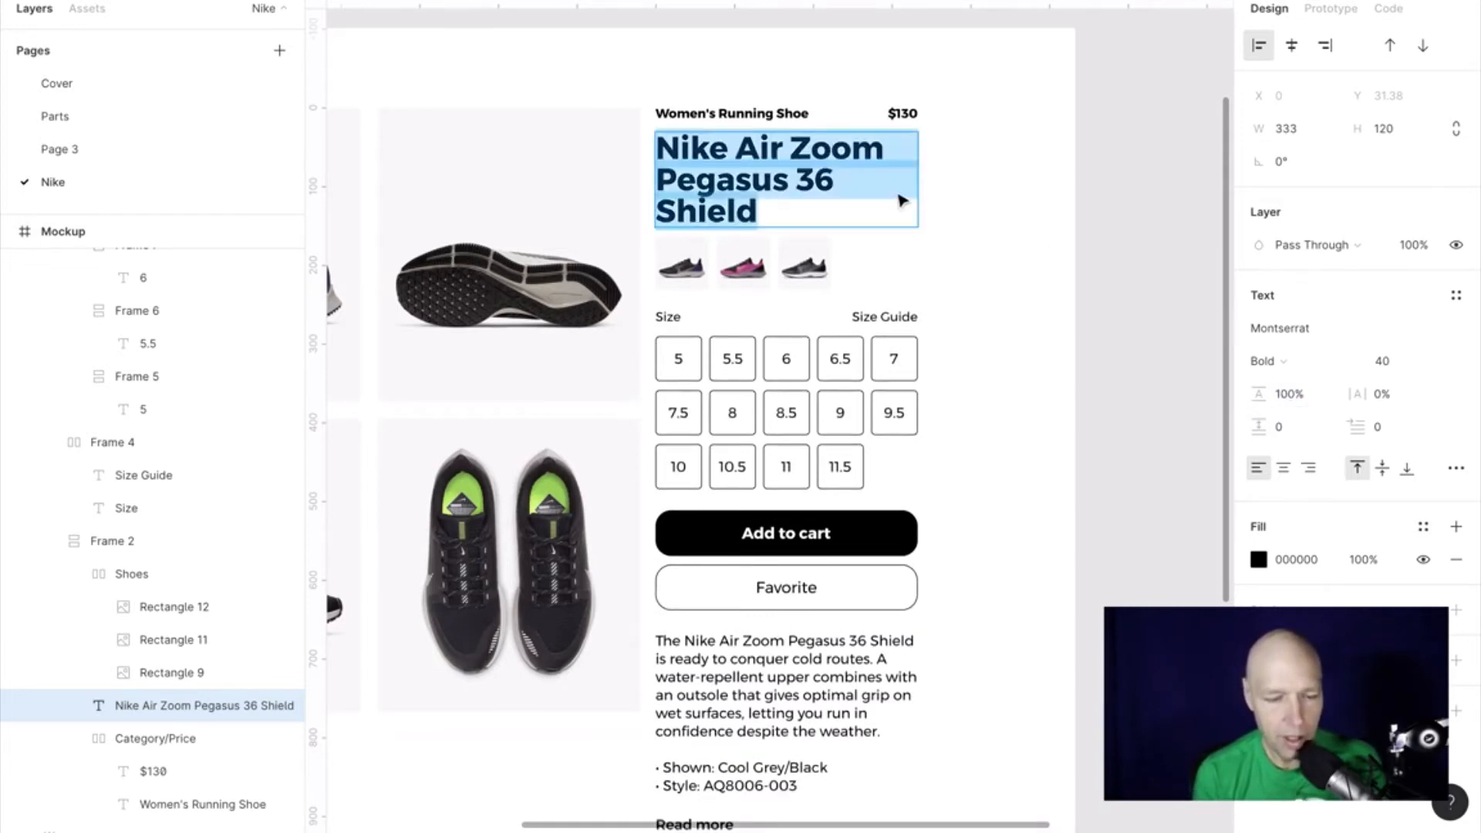
# Step: Insert a line break after "Nike Air" in the shoe title and deselect the text
pyautogui.click(789, 148)
pyautogui.press('Return')
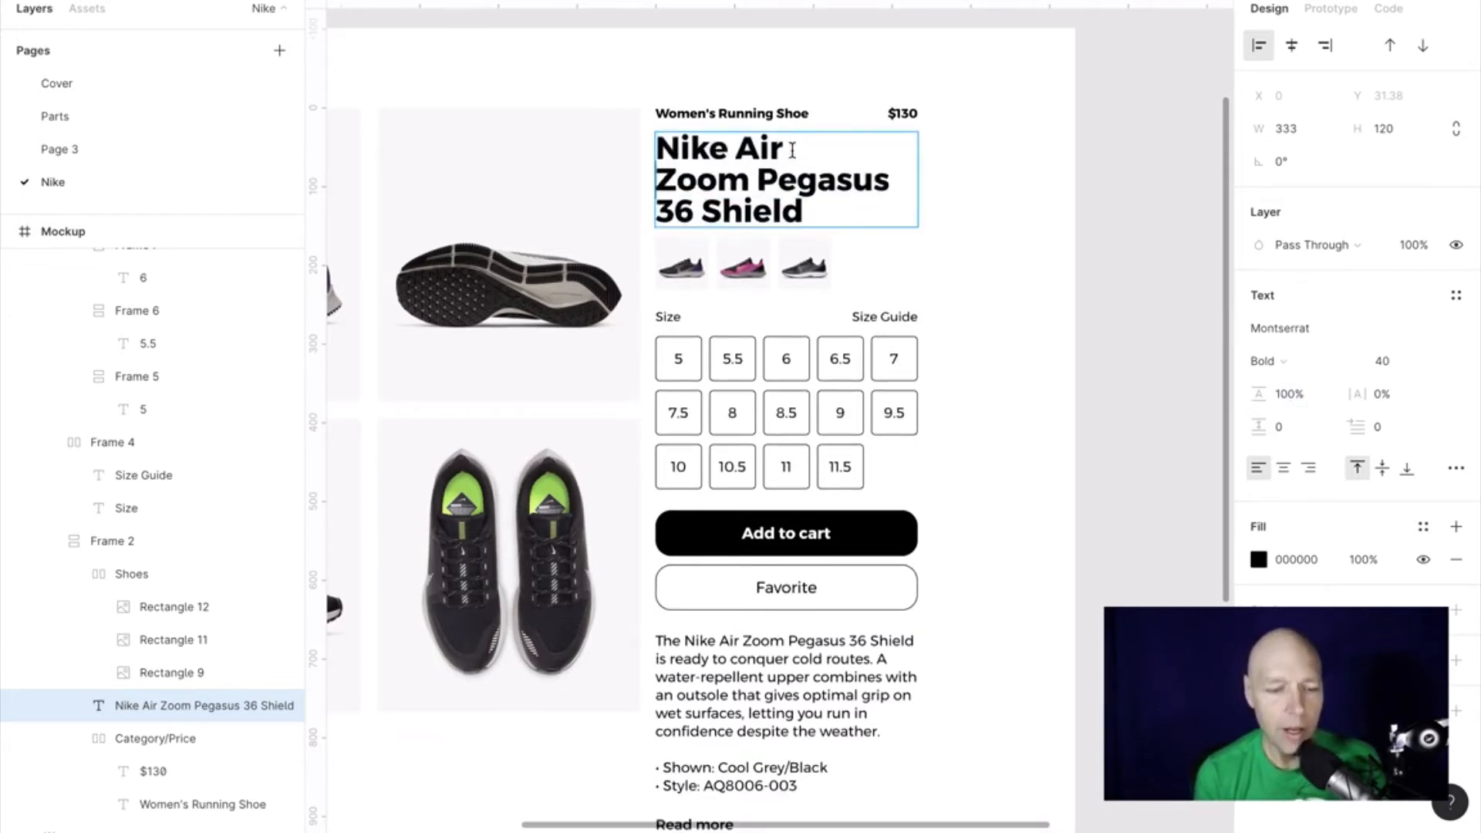
pyautogui.press('Escape')
pyautogui.click(1091, 199)
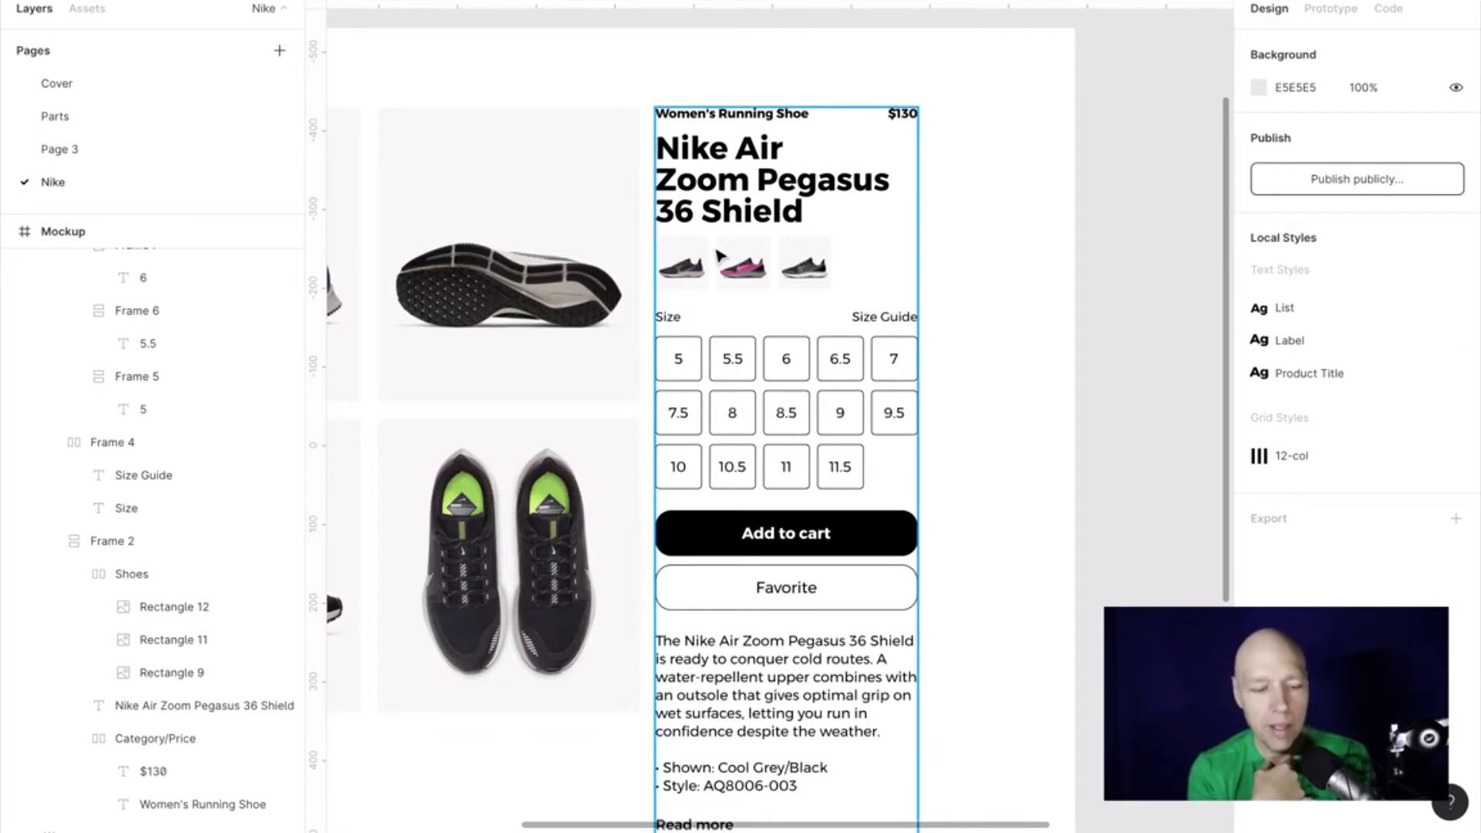
# Step: Delete the product description text between "cold routes." and the Shown bullet, keeping one blank line above the bullets
pyautogui.scroll(-6, 719, 502)
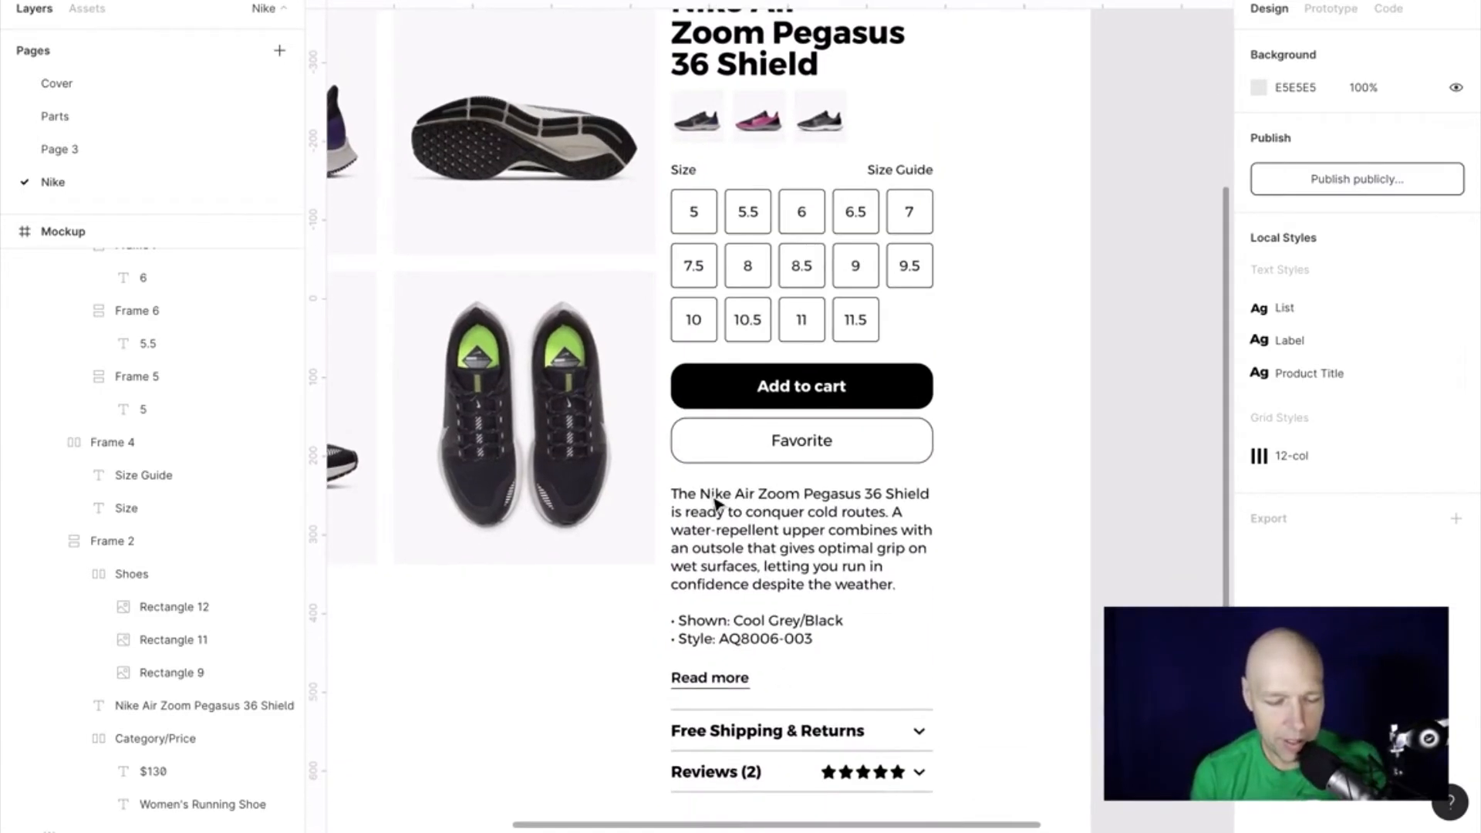
pyautogui.doubleClick(773, 486)
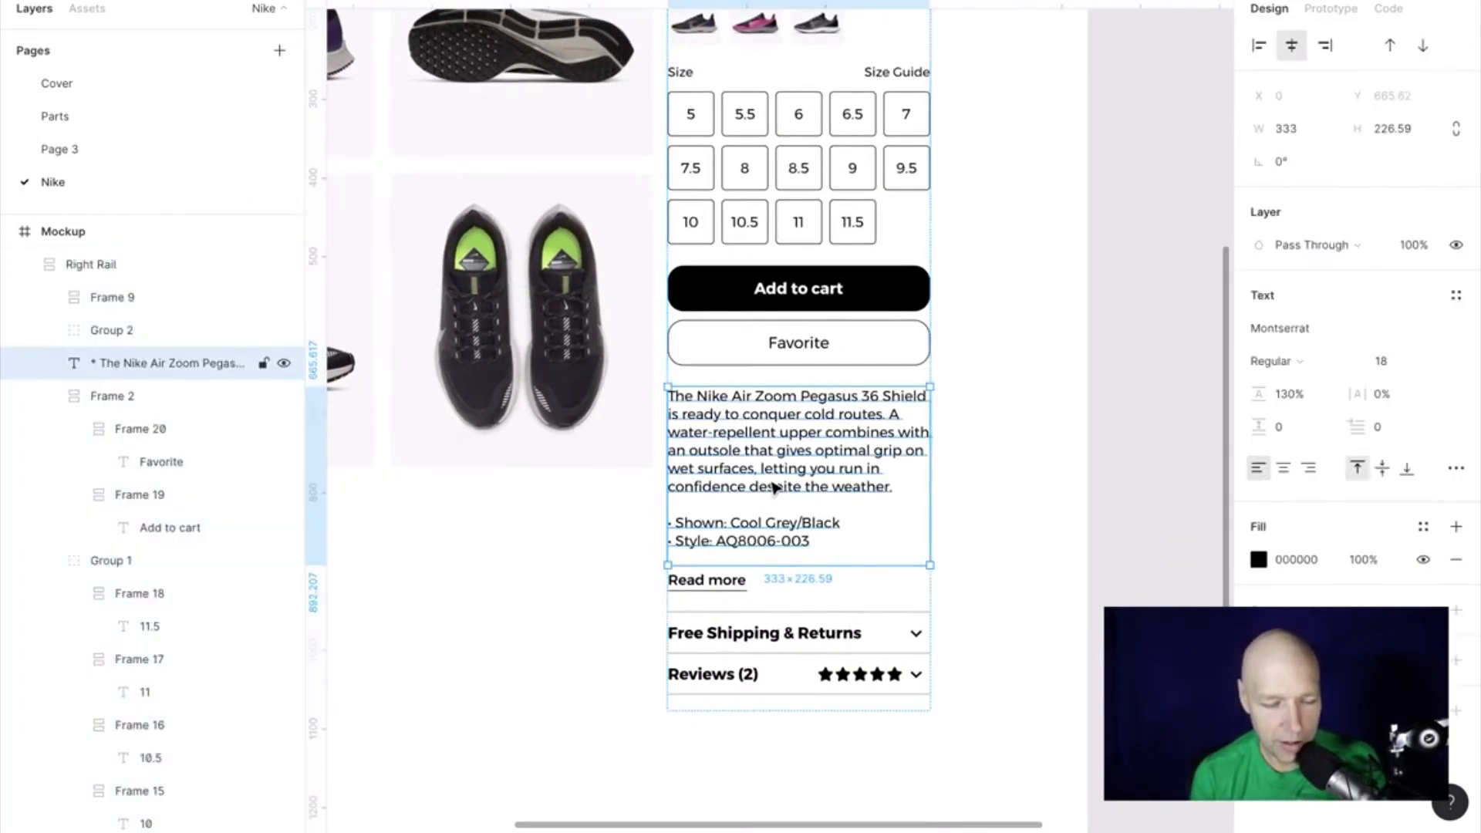
pyautogui.doubleClick(769, 480)
pyautogui.click(769, 480)
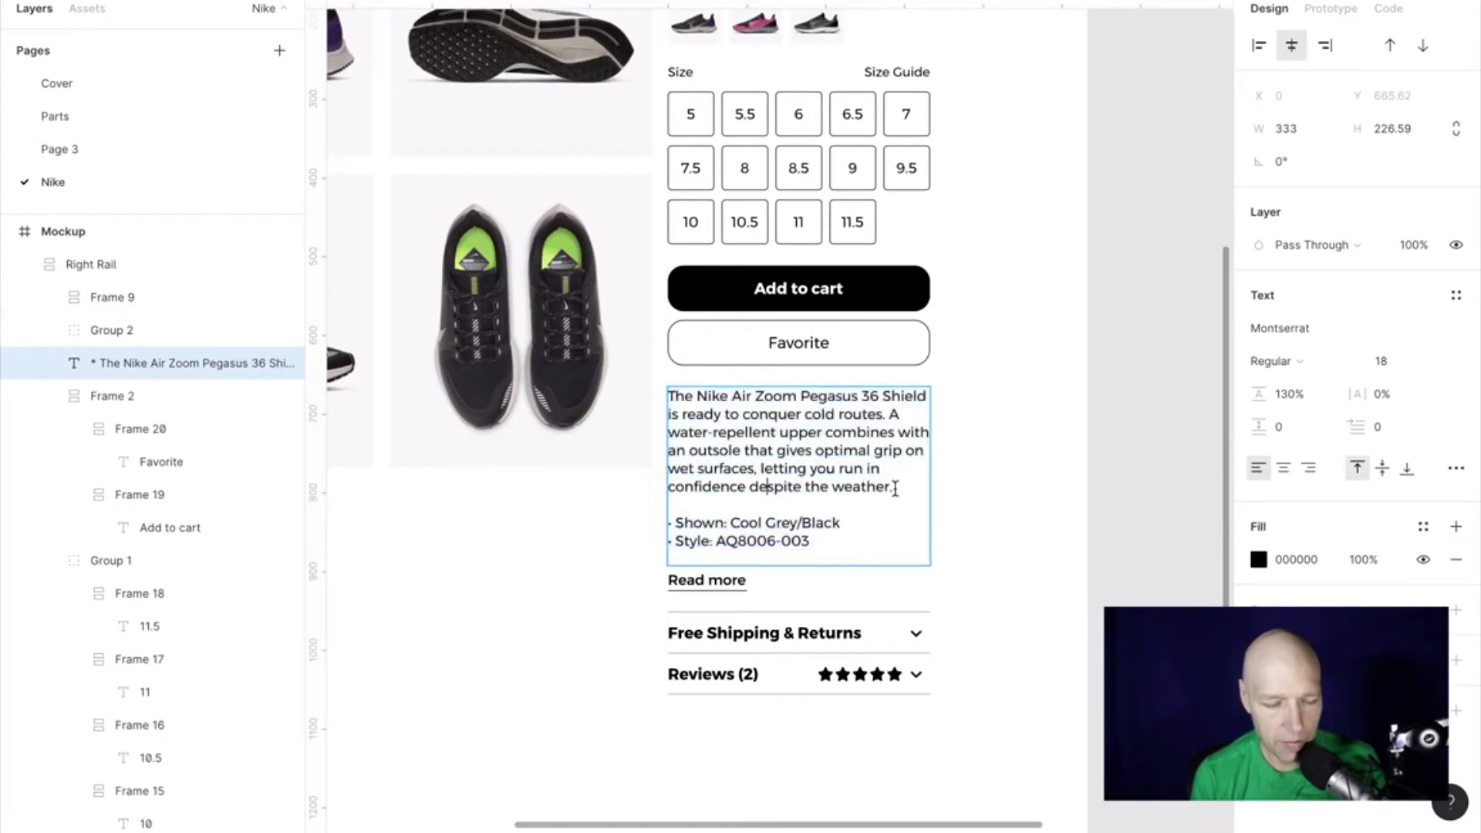
pyautogui.moveTo(893, 488); pyautogui.dragTo(889, 415)
pyautogui.press('BackSpace')
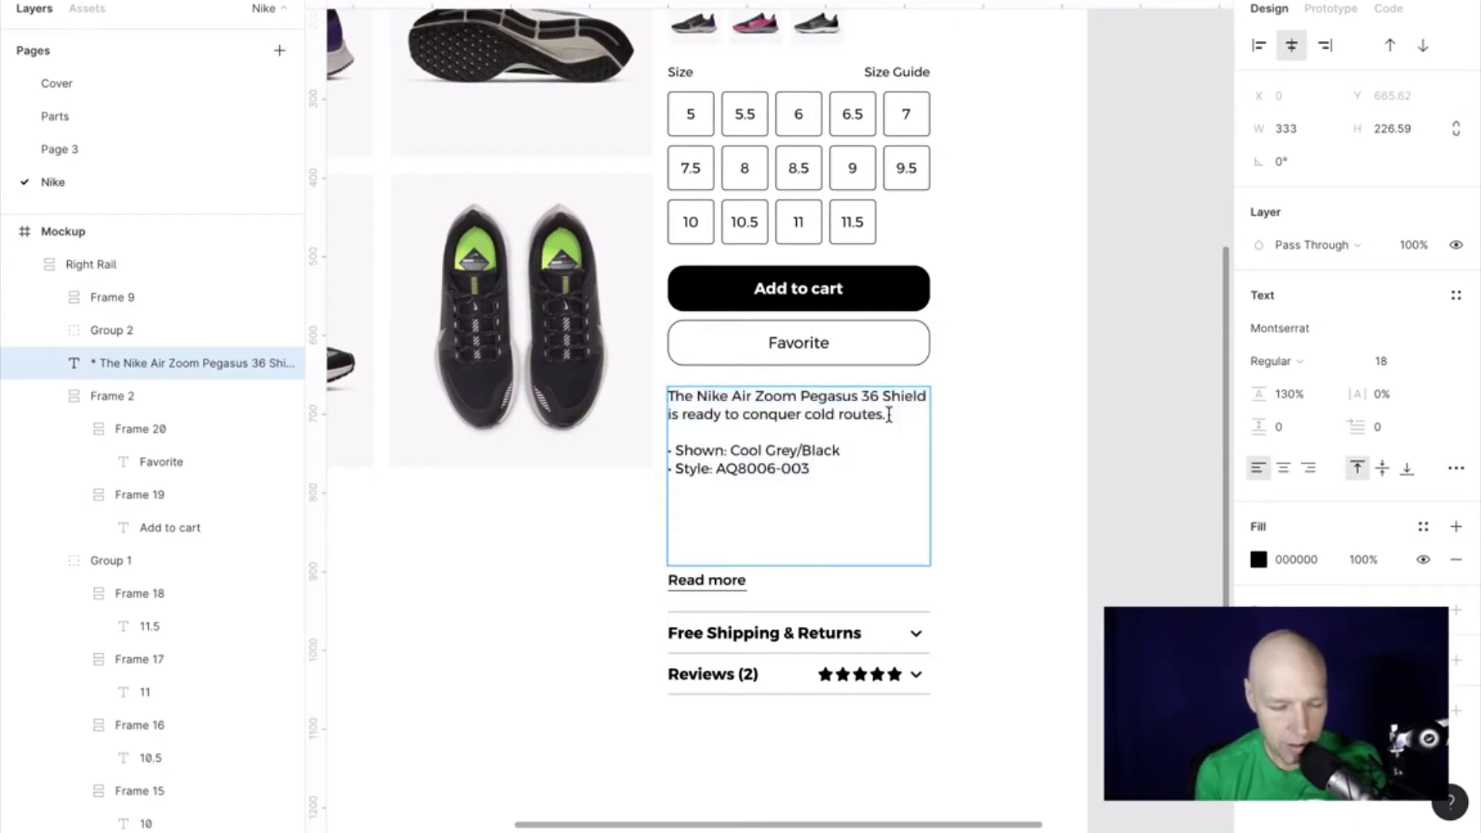
pyautogui.press('BackSpace')
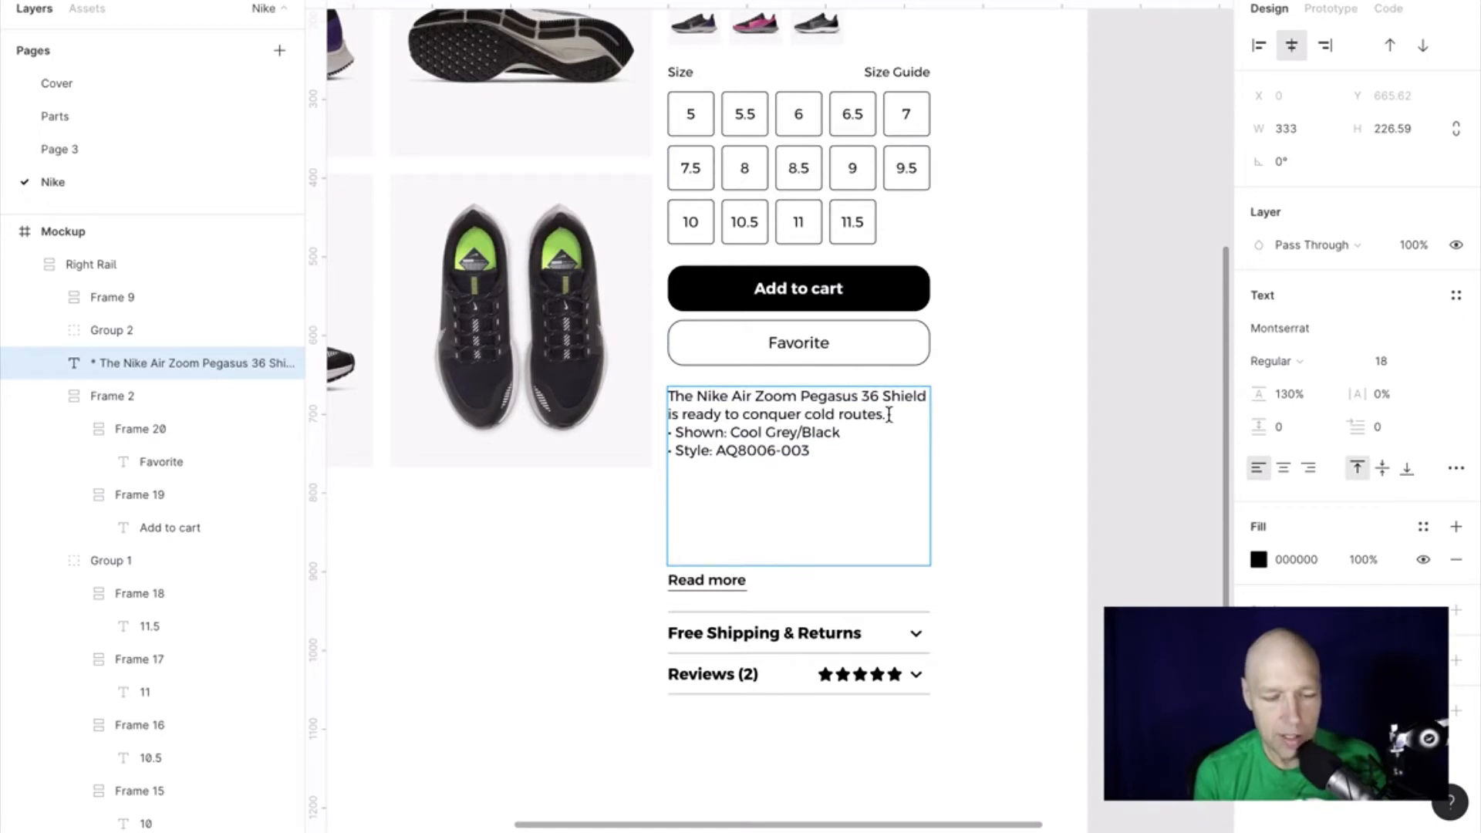
pyautogui.press('Return')
pyautogui.press('Escape')
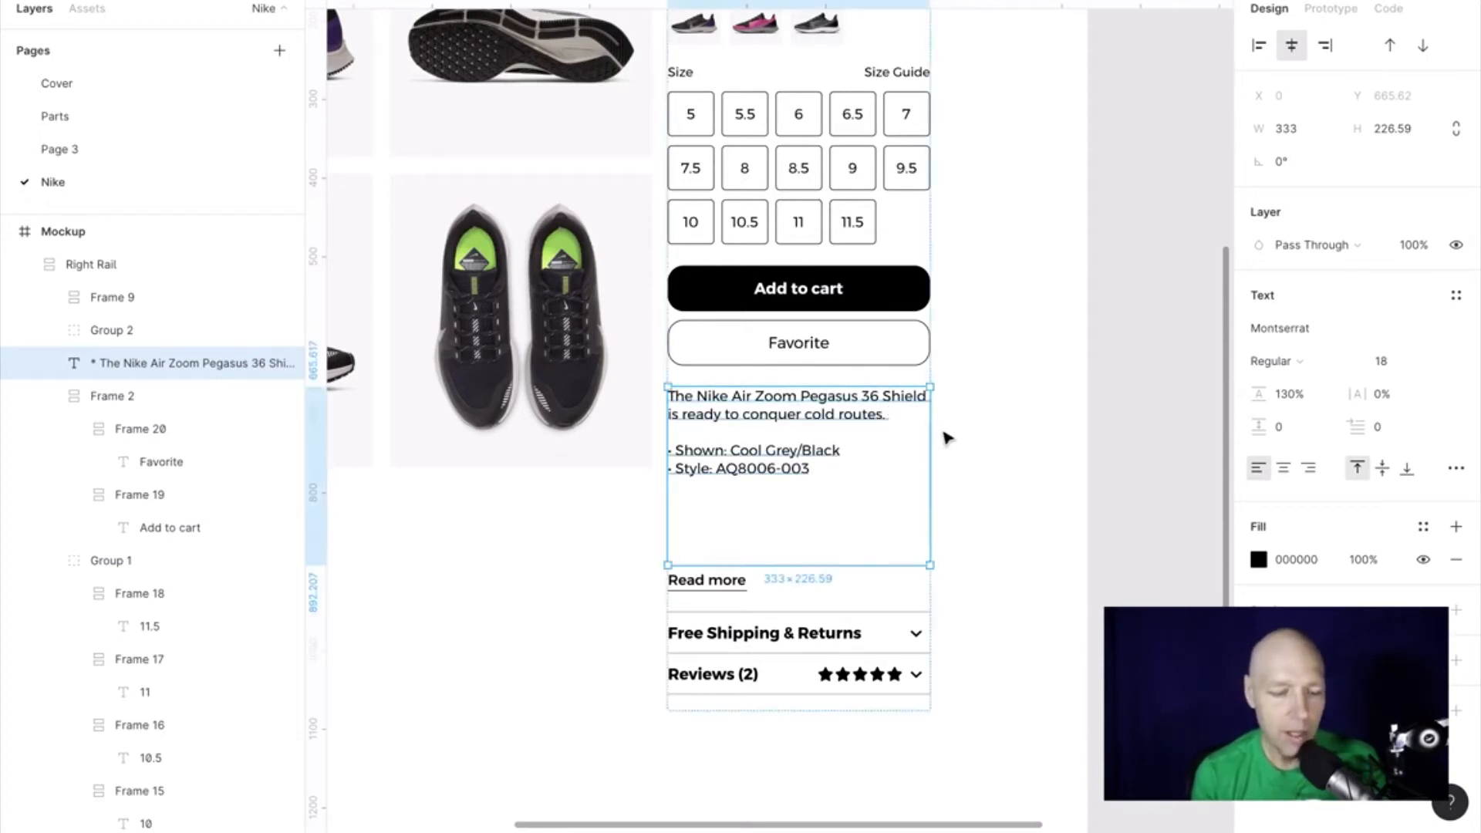
# Step: Set the product description text's resizing to auto height and deselect it
pyautogui.click(1456, 468)
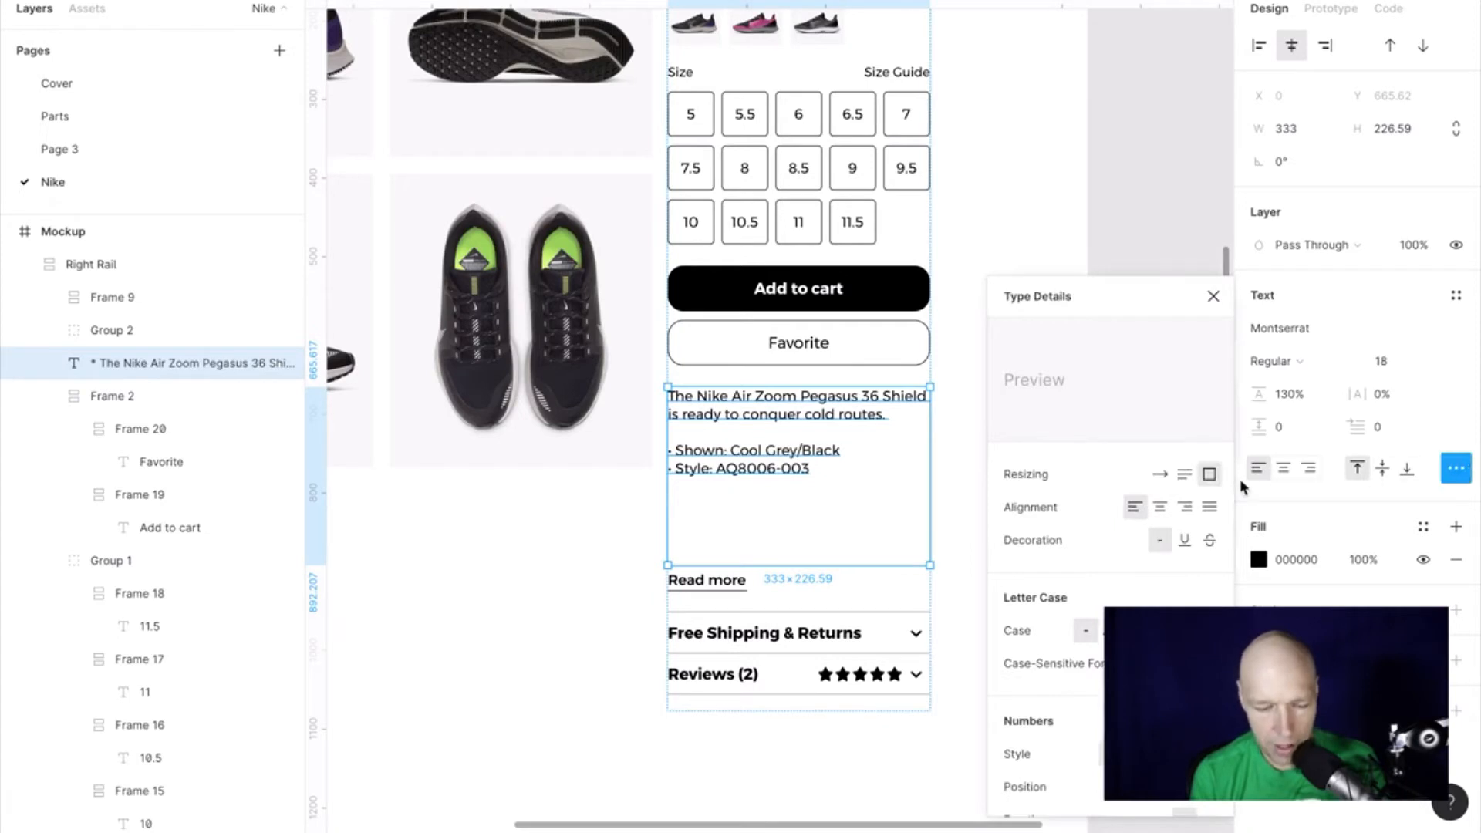
pyautogui.click(1184, 475)
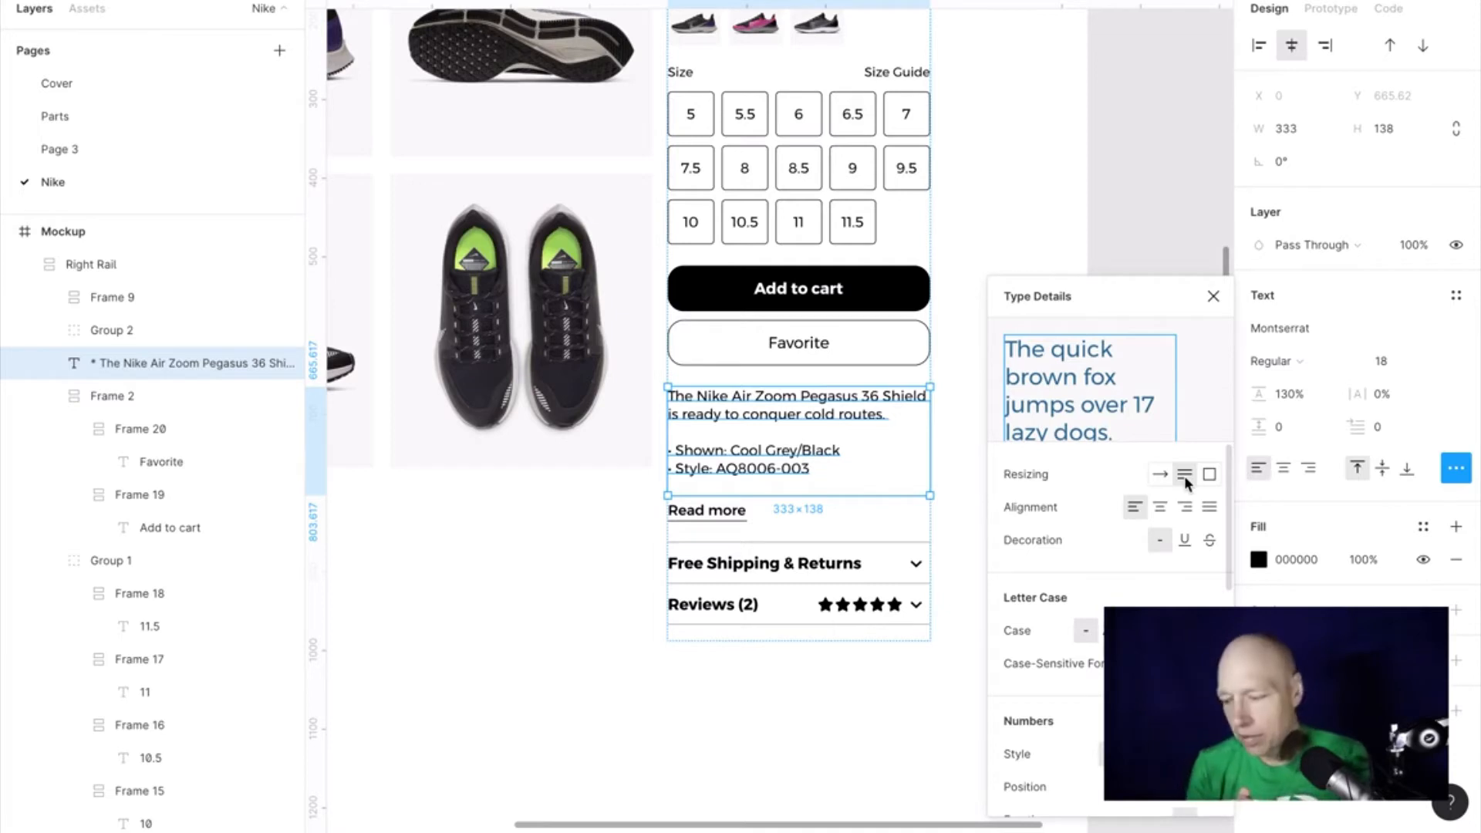
pyautogui.click(1072, 201)
pyautogui.scroll(3, 1071, 202)
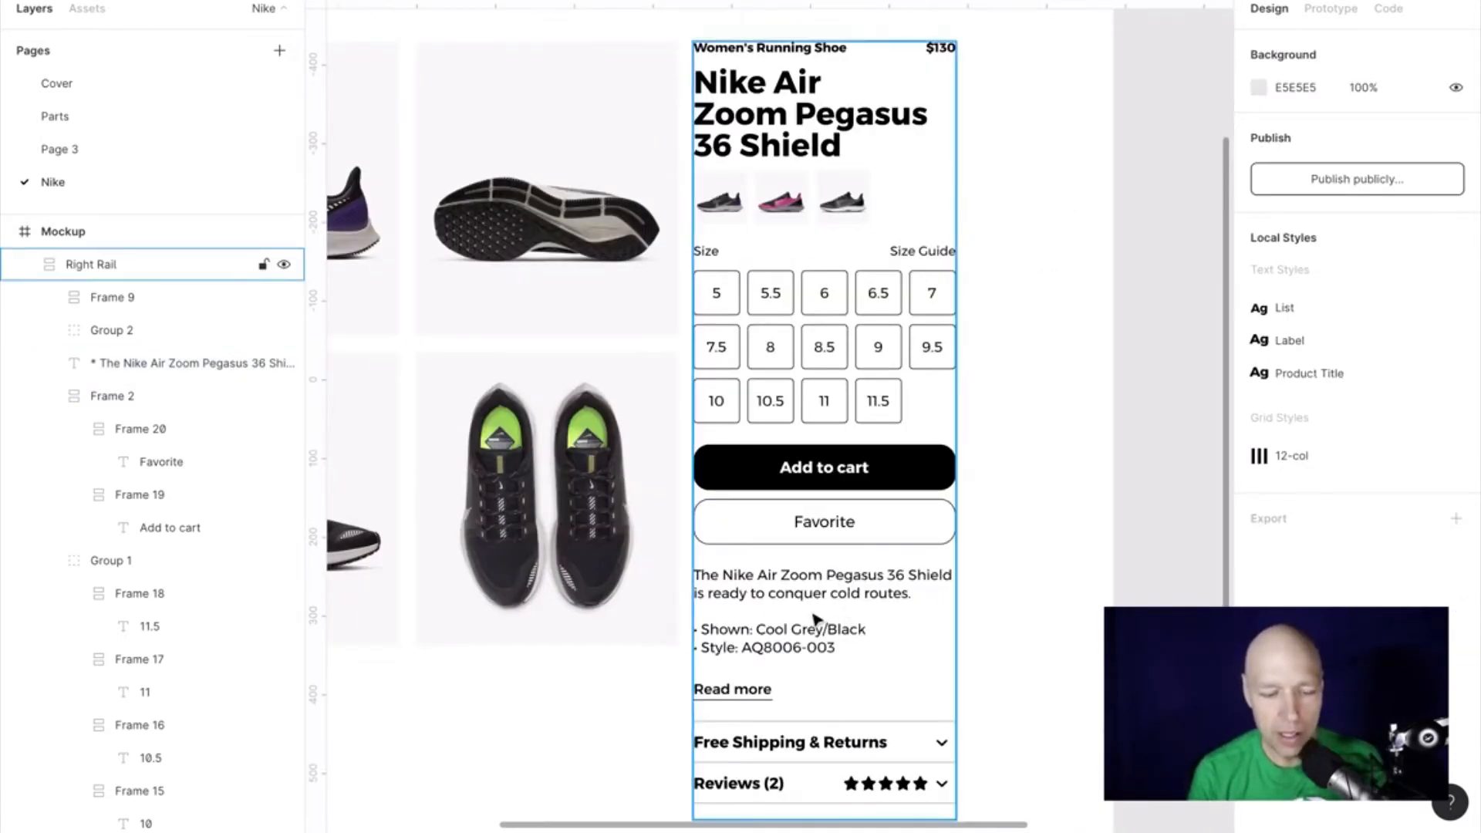
pyautogui.hscroll(2, 817, 622)
pyautogui.scroll(1, 817, 622)
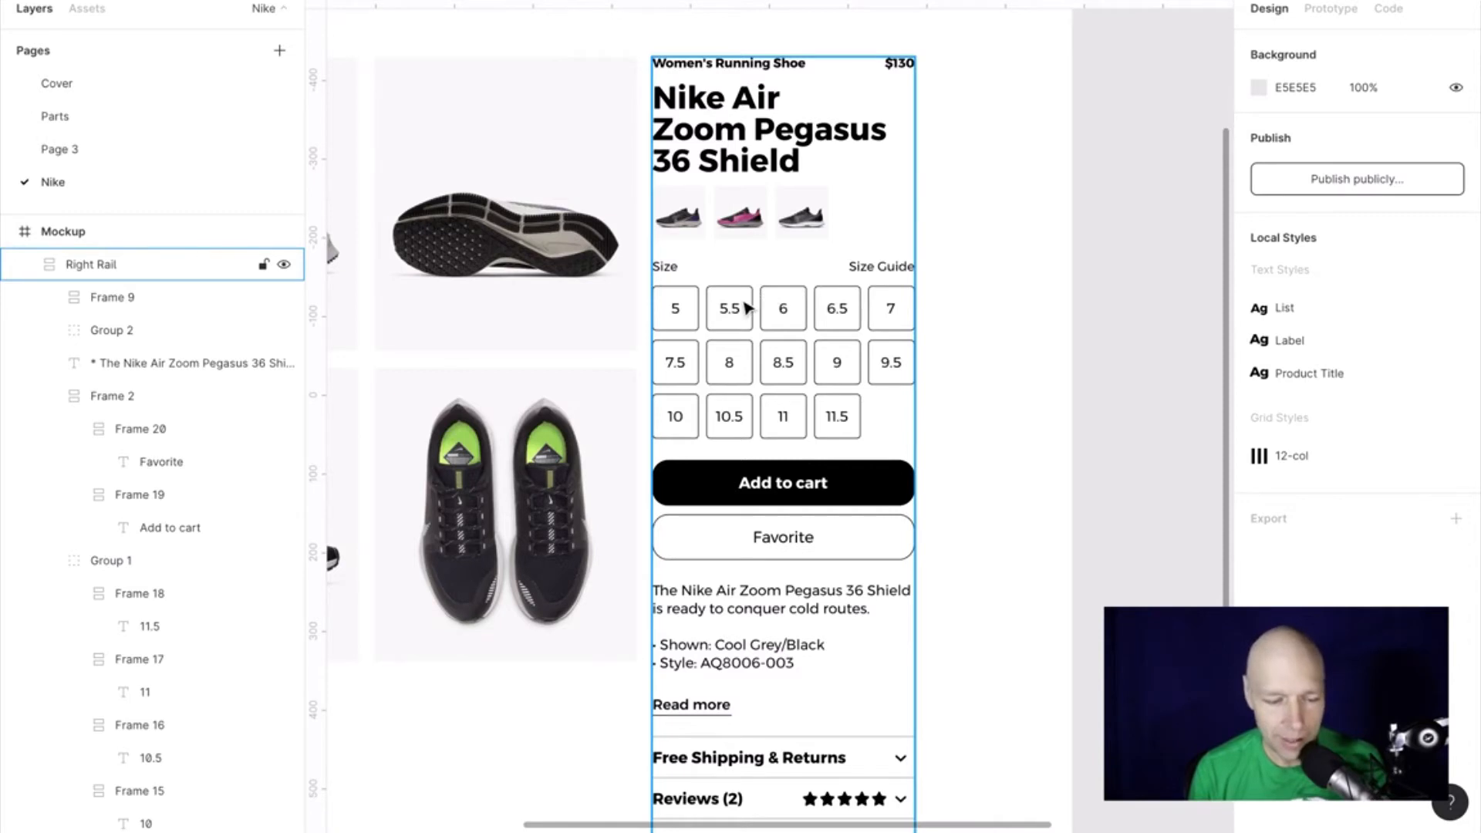
# Step: Move the product description and the Read more link together to directly below the shoe thumbnails, above the Size row
pyautogui.scroll(-2, 747, 307)
pyautogui.scroll(-2, 747, 304)
pyautogui.scroll(1, 749, 296)
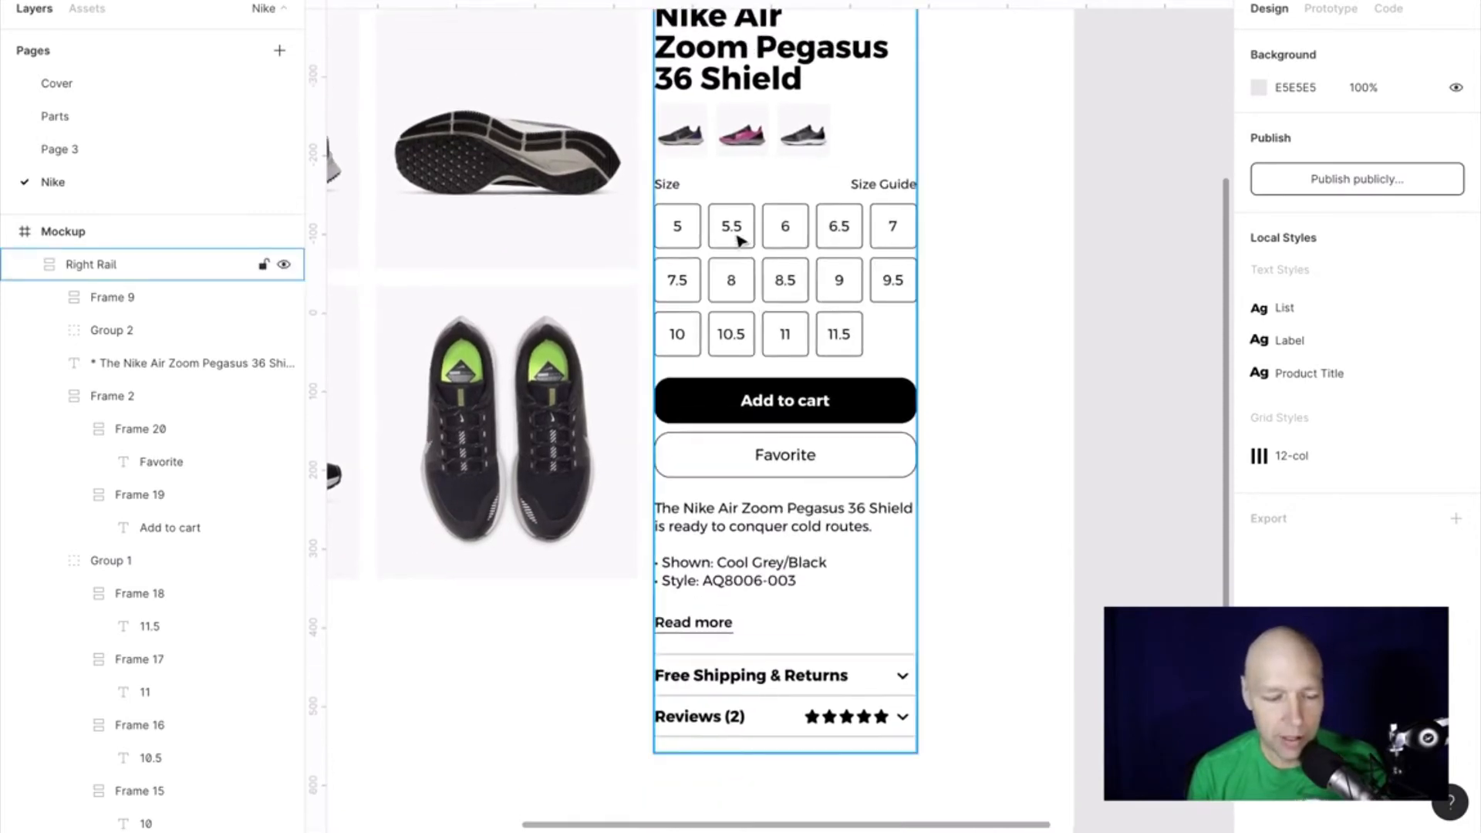
pyautogui.hscroll(-1, 744, 244)
pyautogui.doubleClick(802, 510)
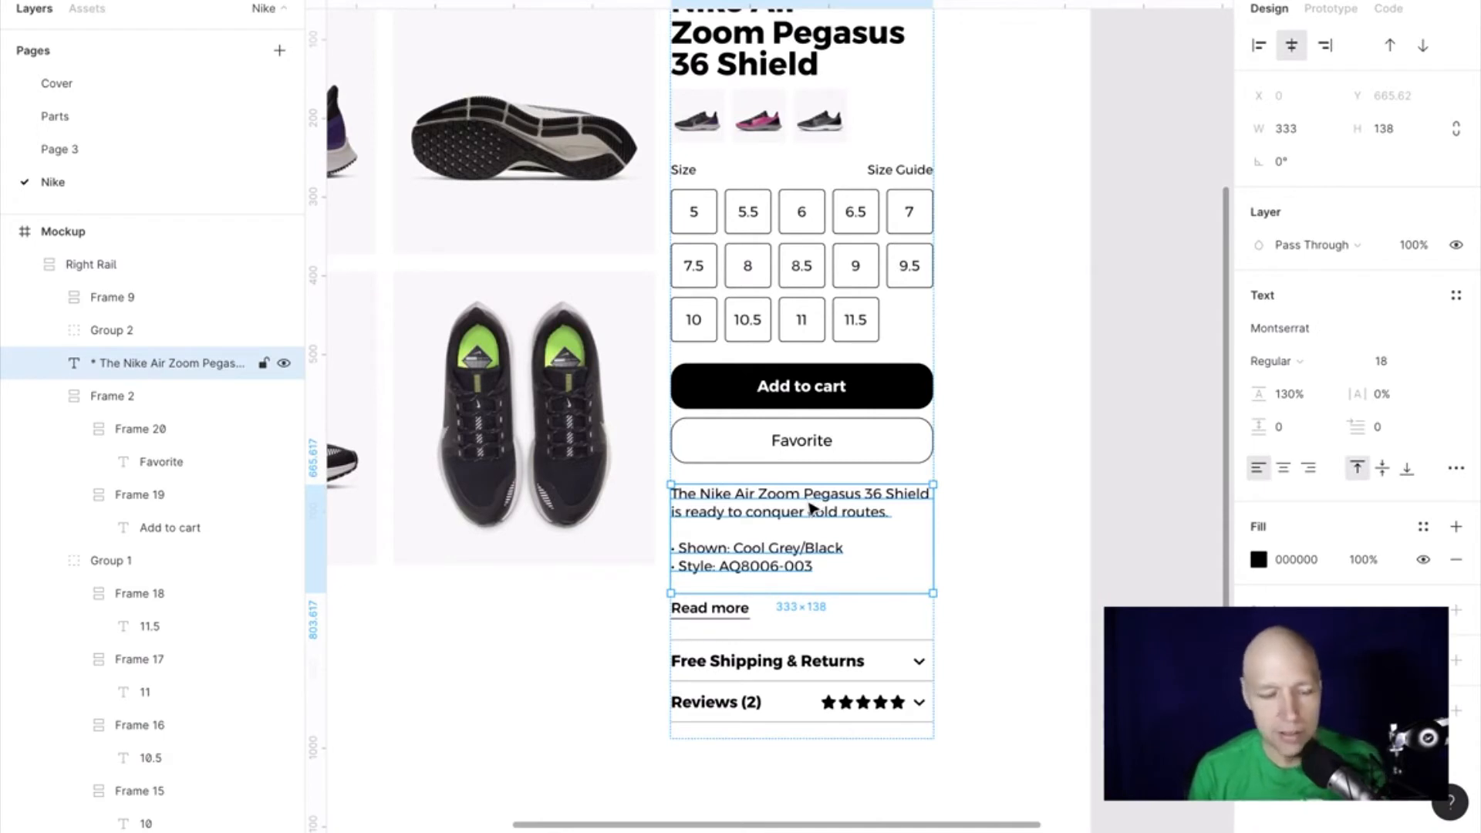
pyautogui.keyDown('shift'); pyautogui.click(731, 617); pyautogui.keyUp('shift')
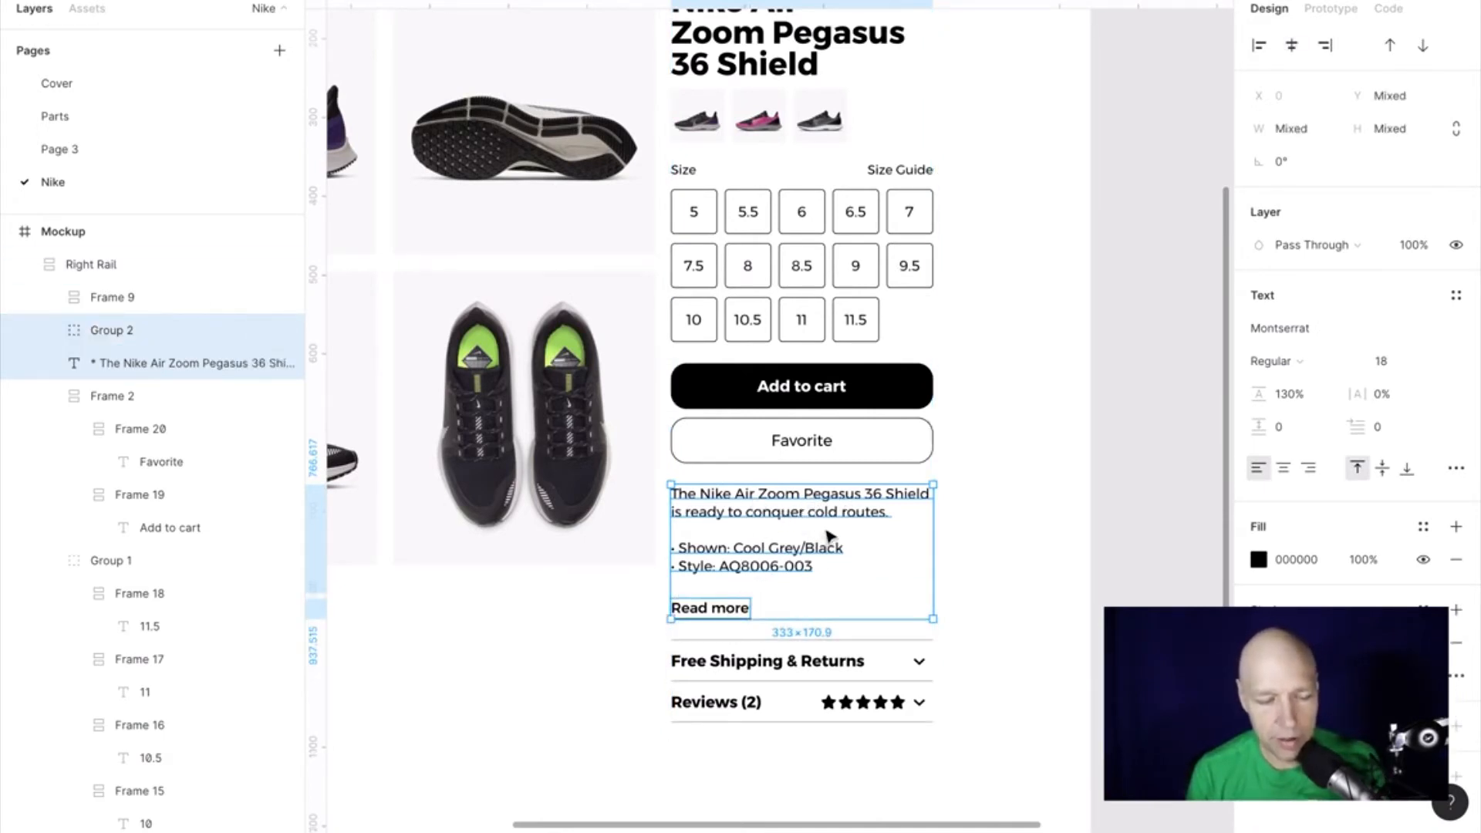
pyautogui.moveTo(829, 514); pyautogui.dragTo(839, 191)
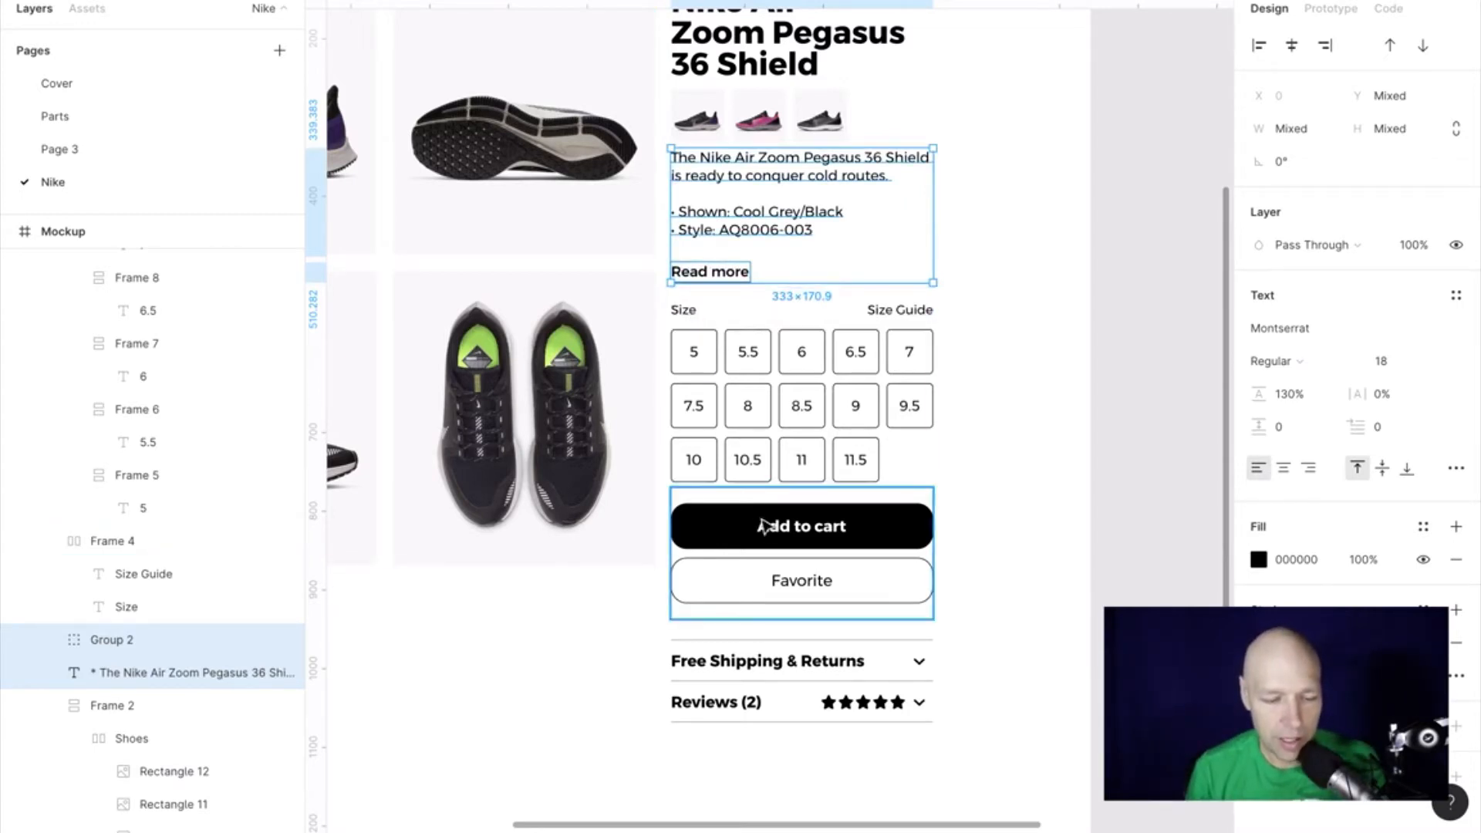
# Step: Move the Free Shipping and Reviews block above the Size row, and the product title block below the Favorite button
pyautogui.click(837, 532)
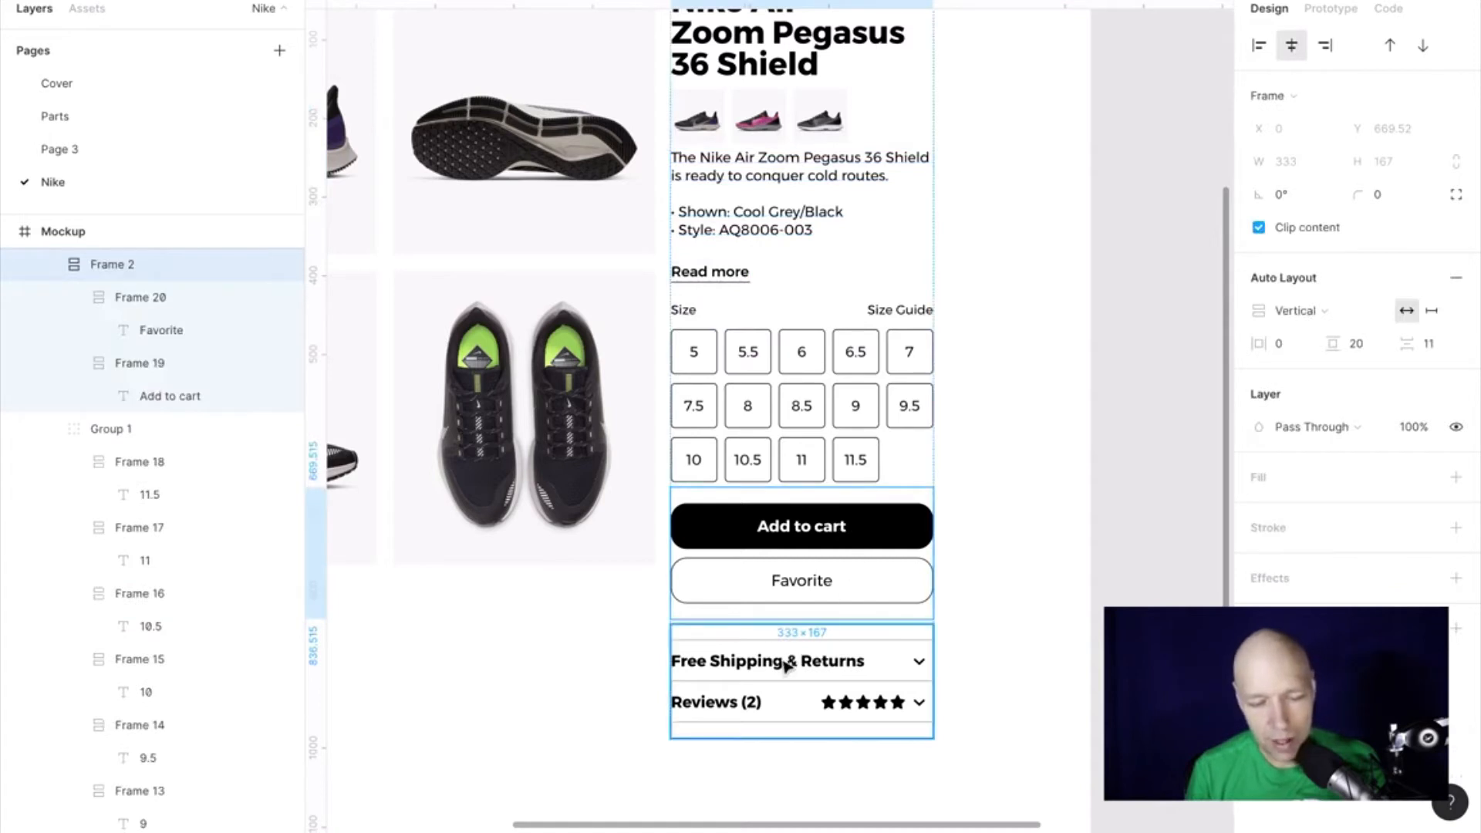
pyautogui.moveTo(785, 665); pyautogui.dragTo(780, 330)
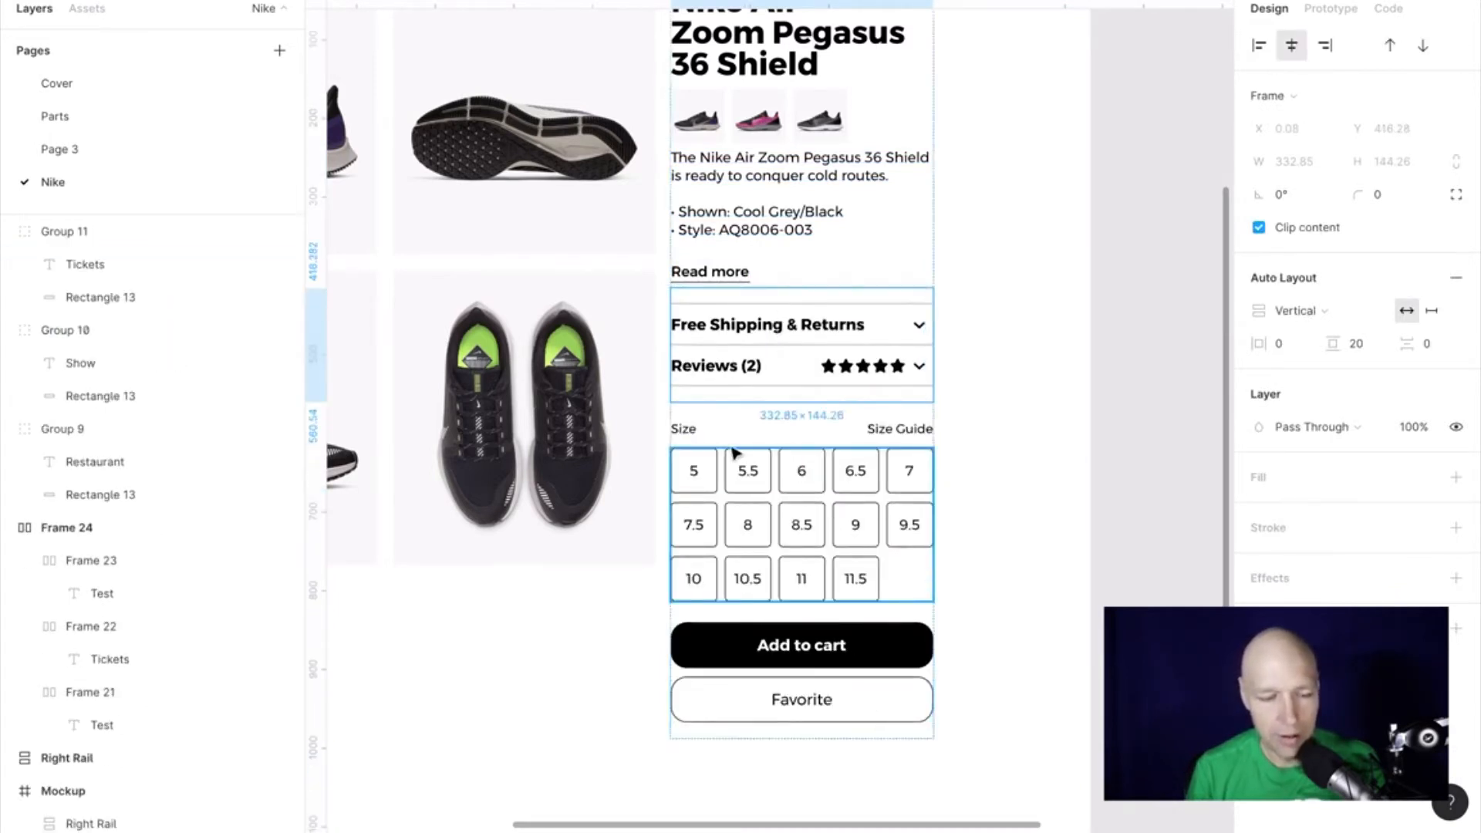
pyautogui.scroll(3, 708, 443)
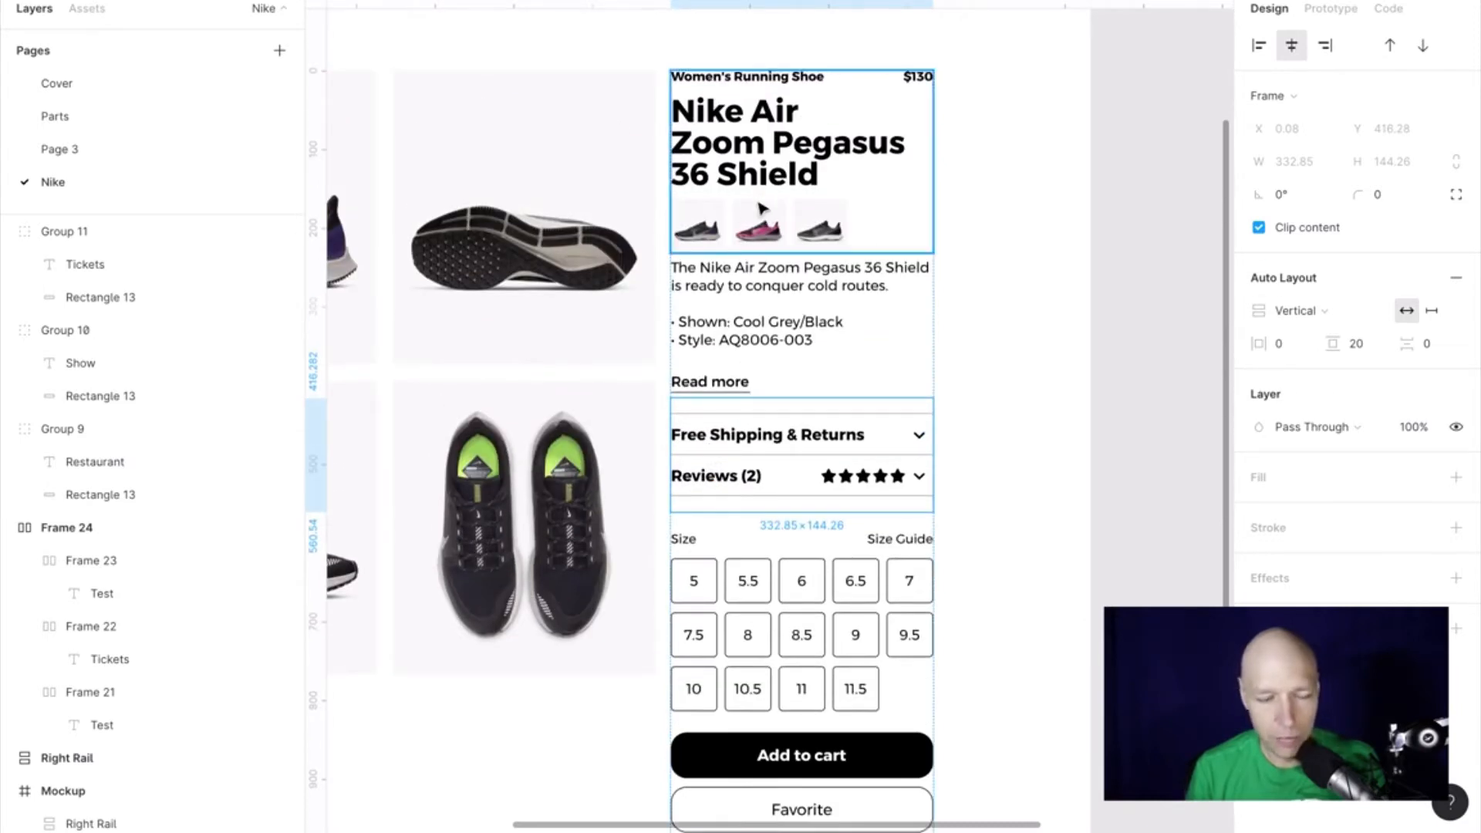
pyautogui.moveTo(764, 177); pyautogui.dragTo(797, 662)
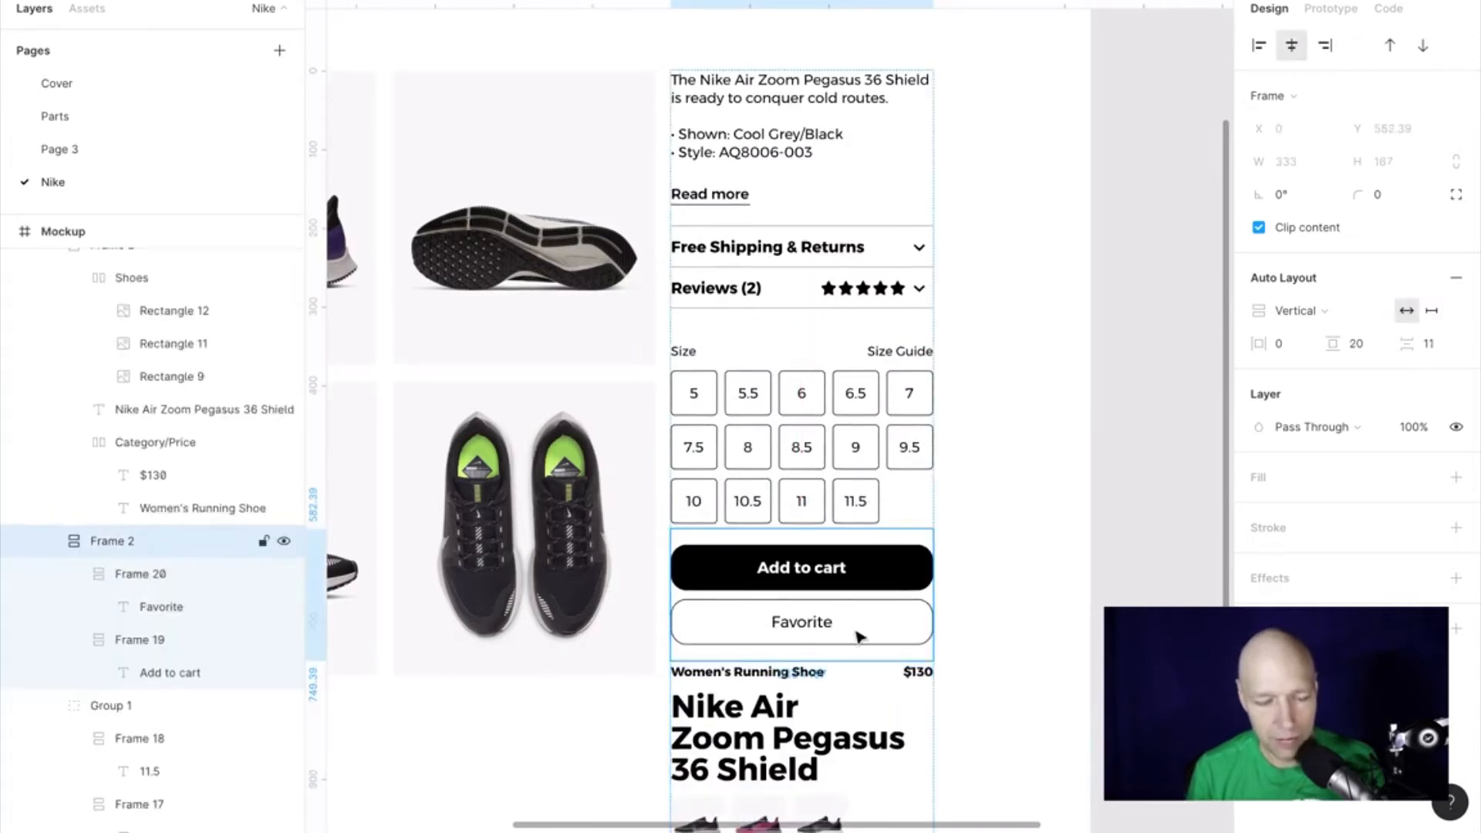
# Step: Undo the reordering of the Right Rail's blocks and deselect everything
pyautogui.hotkey('ctrl', 'z')
pyautogui.hotkey('ctrl', 'z')
pyautogui.hotkey('ctrl', 'z')
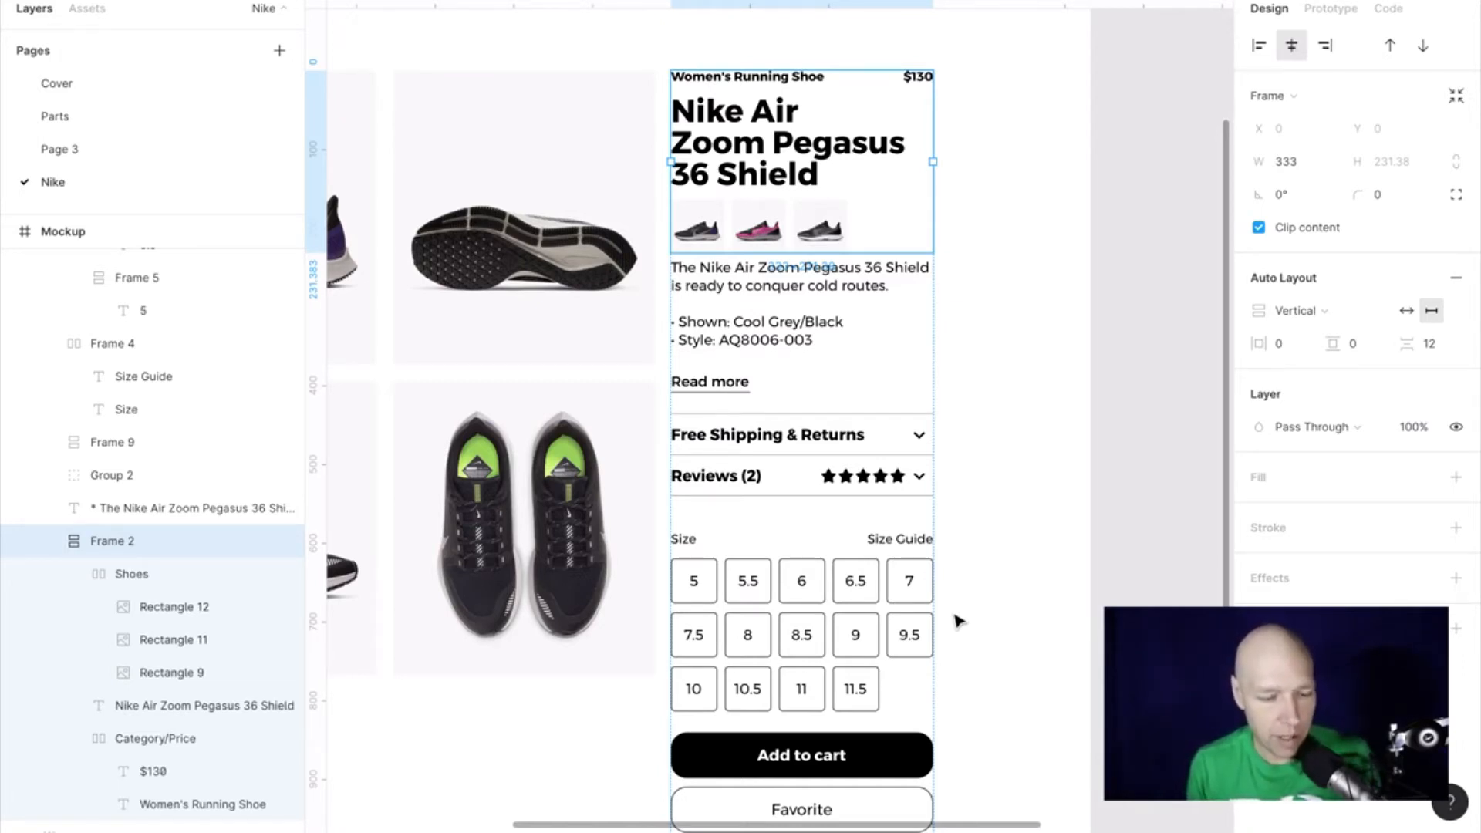
pyautogui.press('super+z')
pyautogui.press('super+z')
pyautogui.press('super+z')
pyautogui.press('super+z')
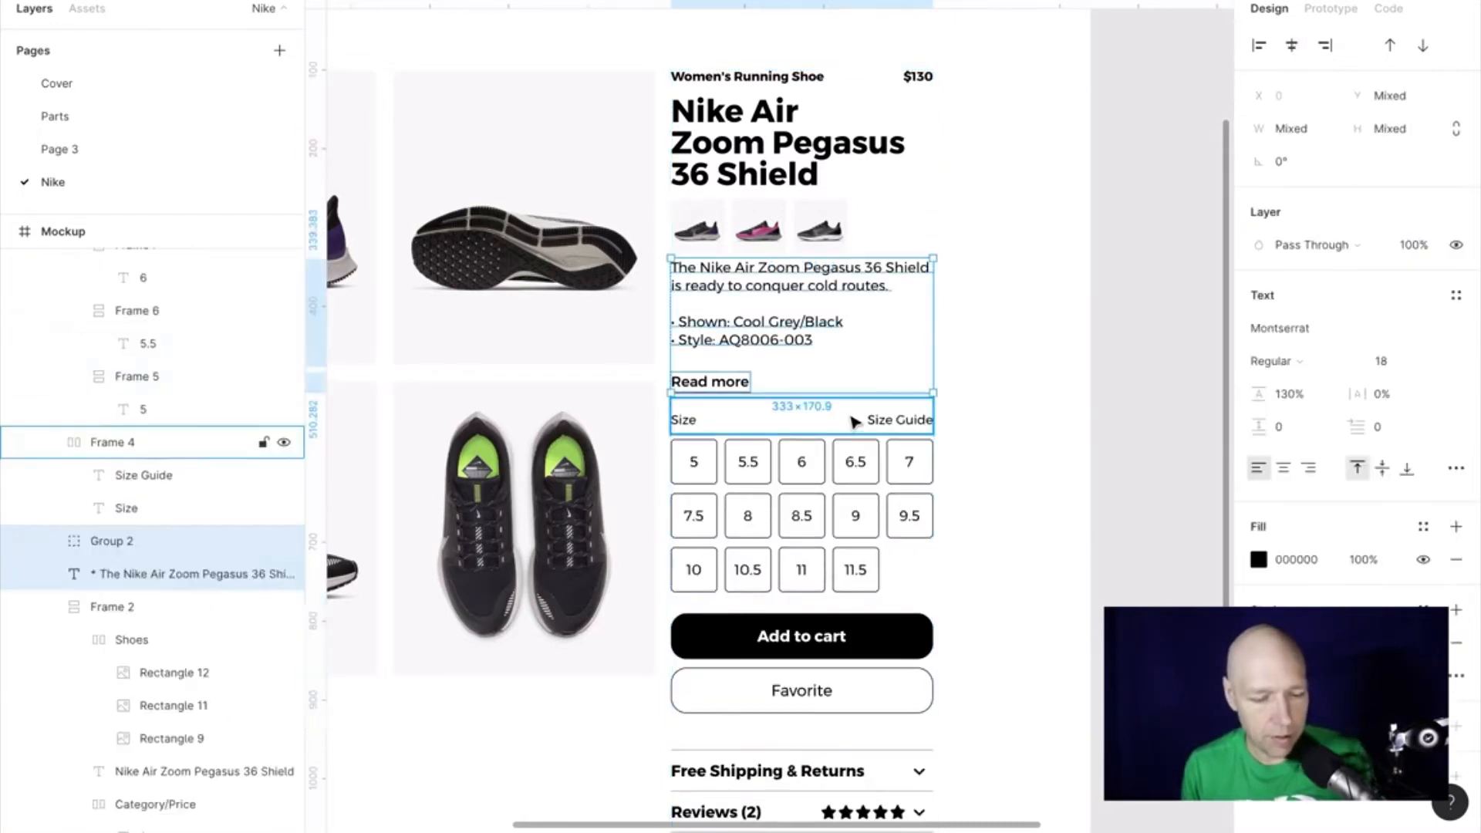
pyautogui.press('super+z')
pyautogui.press('super+z')
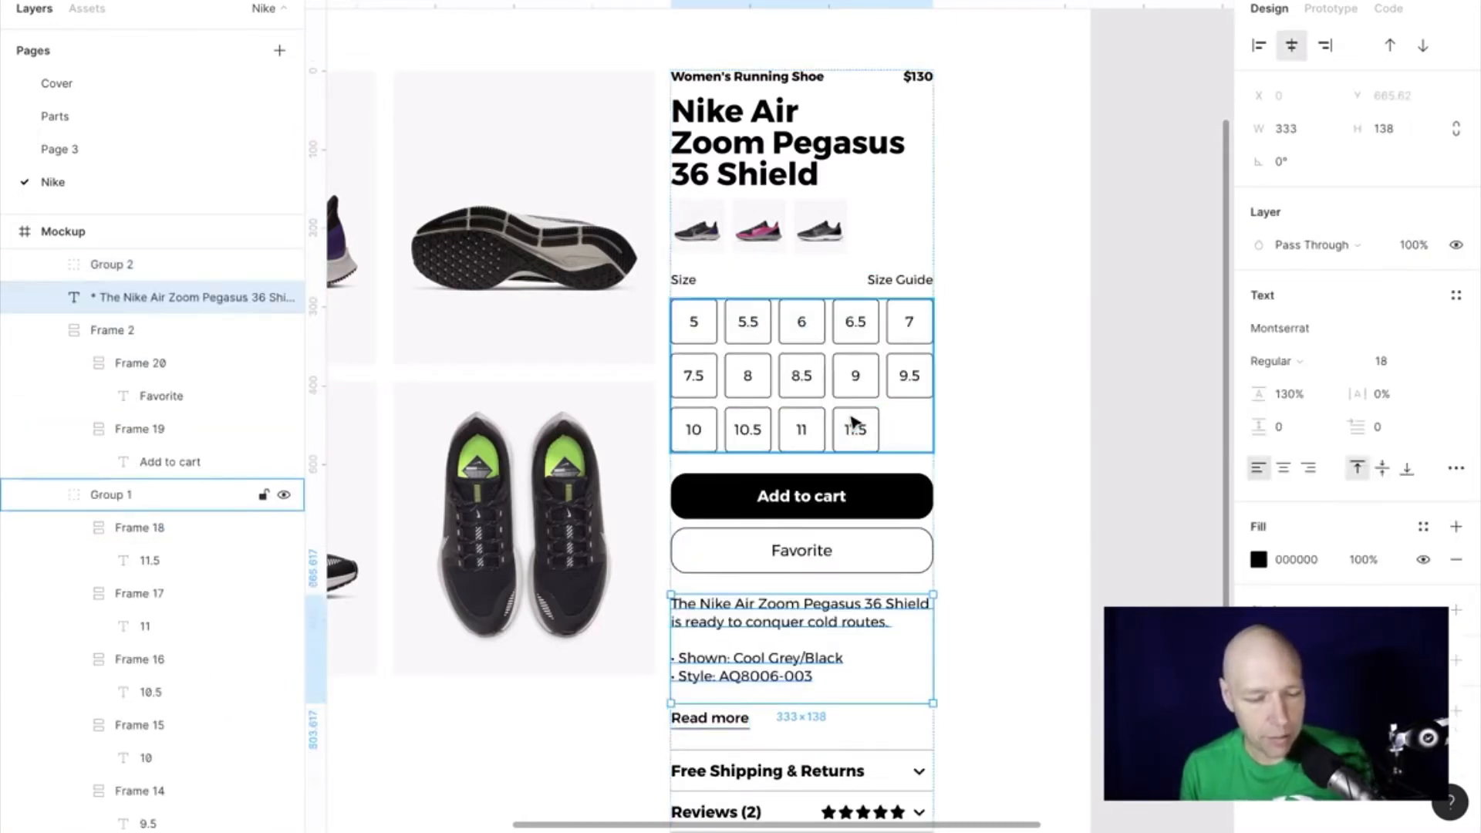
pyautogui.click(987, 503)
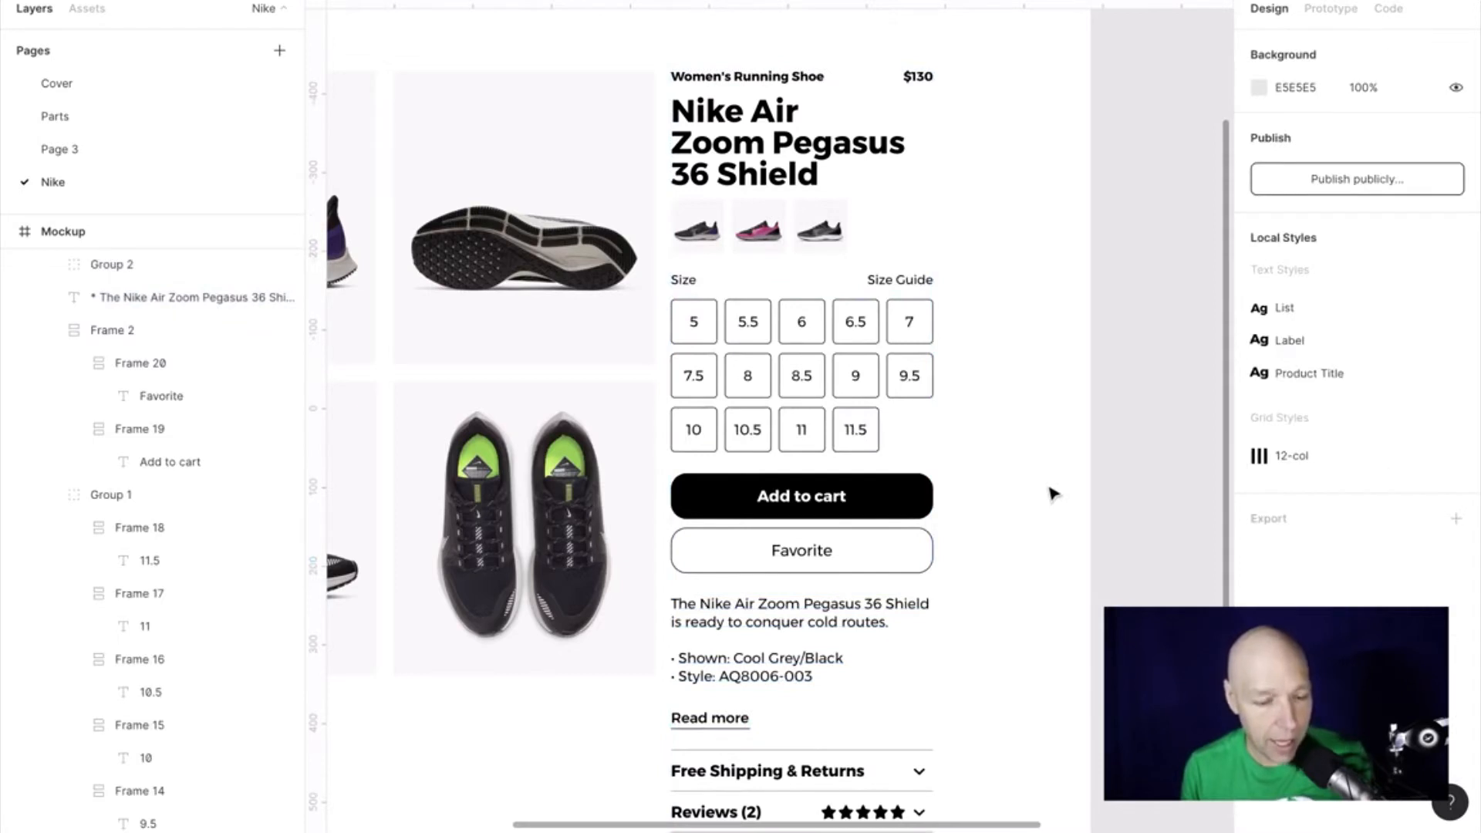
# Step: Compare the Right Rail copy outside the mockup with the Right Rail inside it, selecting each frame in turn
pyautogui.scroll(-3, 1054, 493)
pyautogui.hscroll(5, 1053, 494)
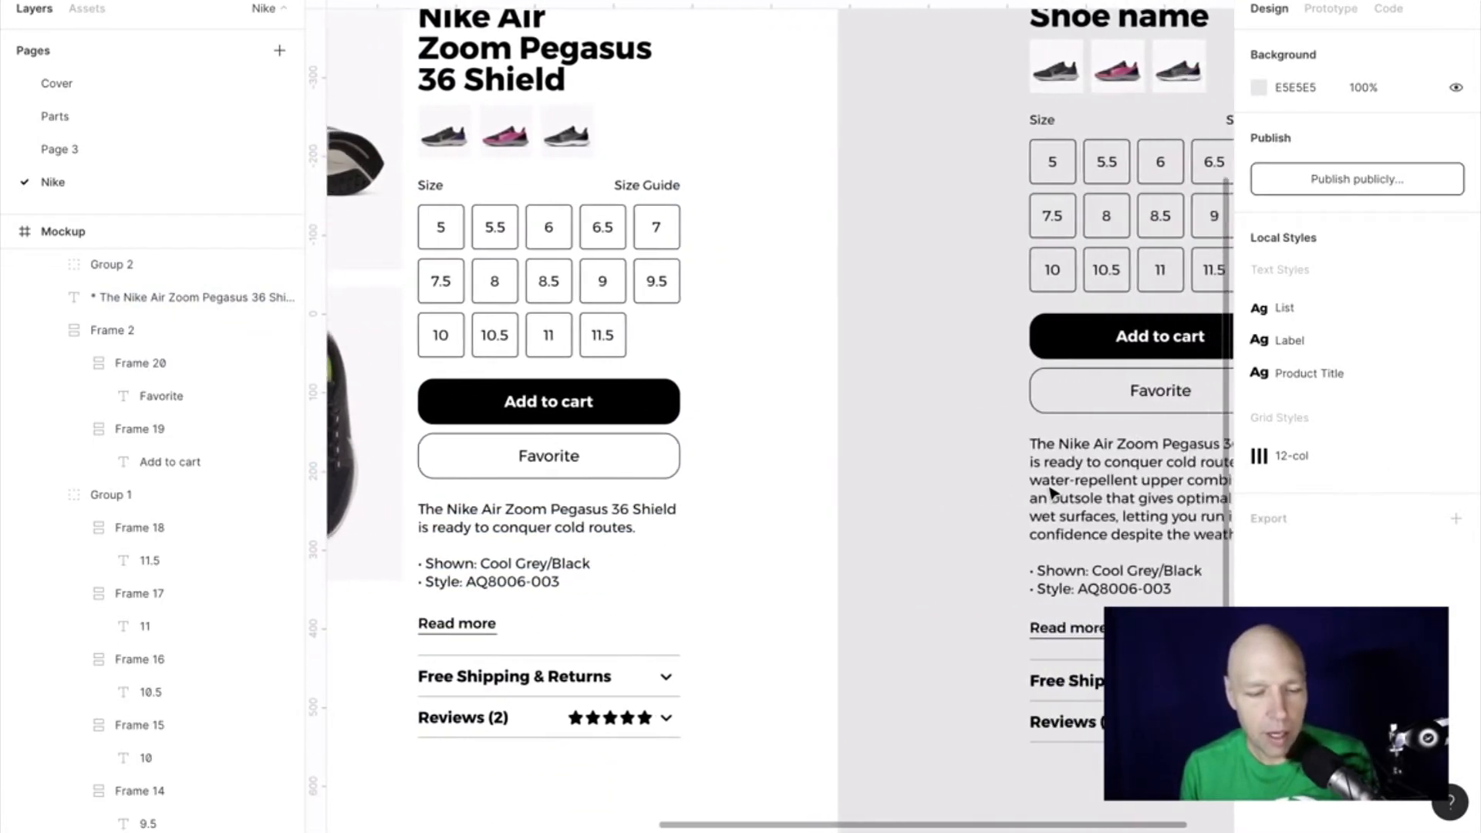
pyautogui.hscroll(6, 1054, 494)
pyautogui.scroll(2, 1053, 494)
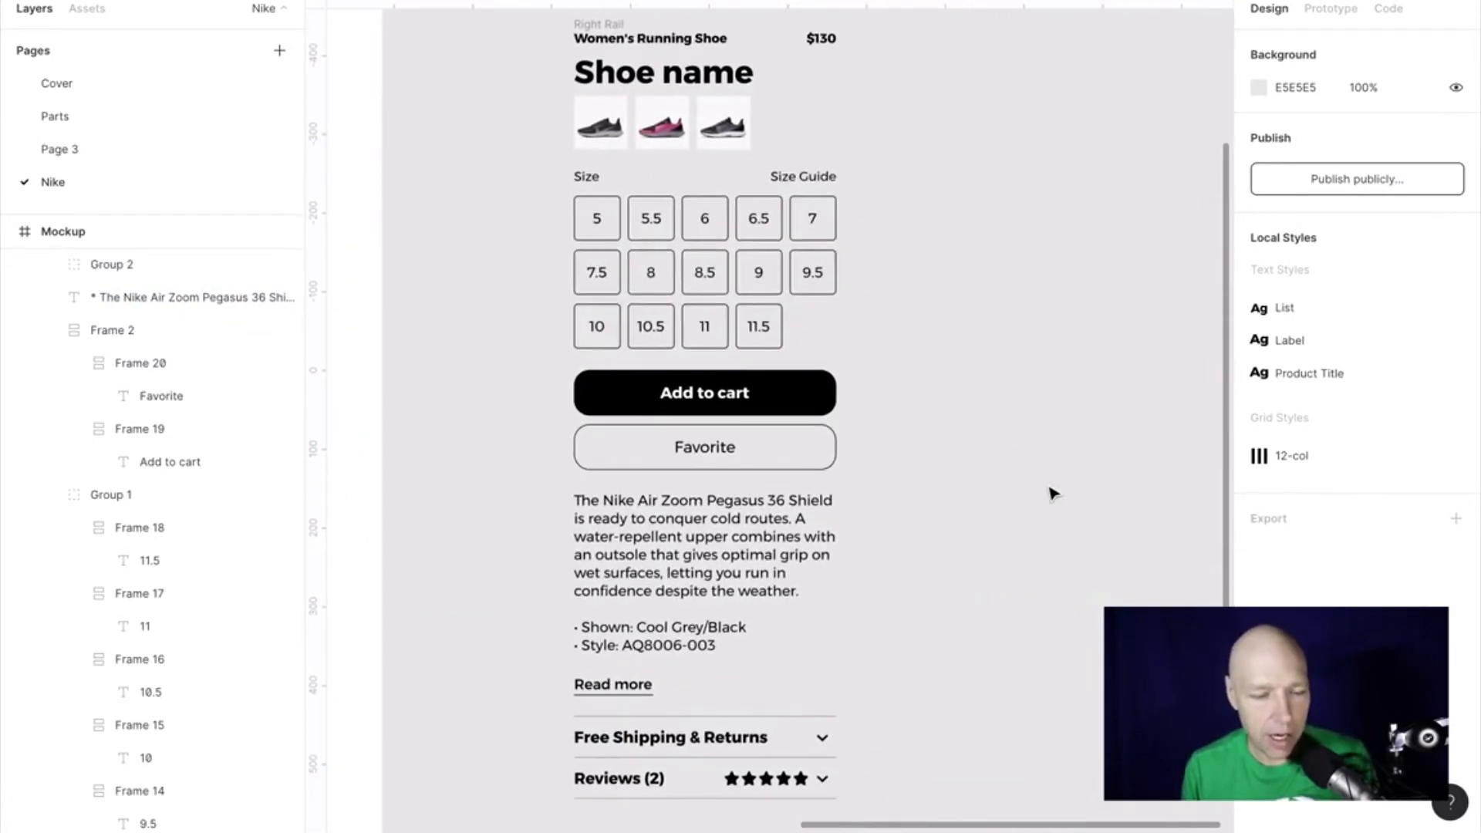
pyautogui.scroll(1, 1052, 492)
pyautogui.hscroll(-3, 675, 422)
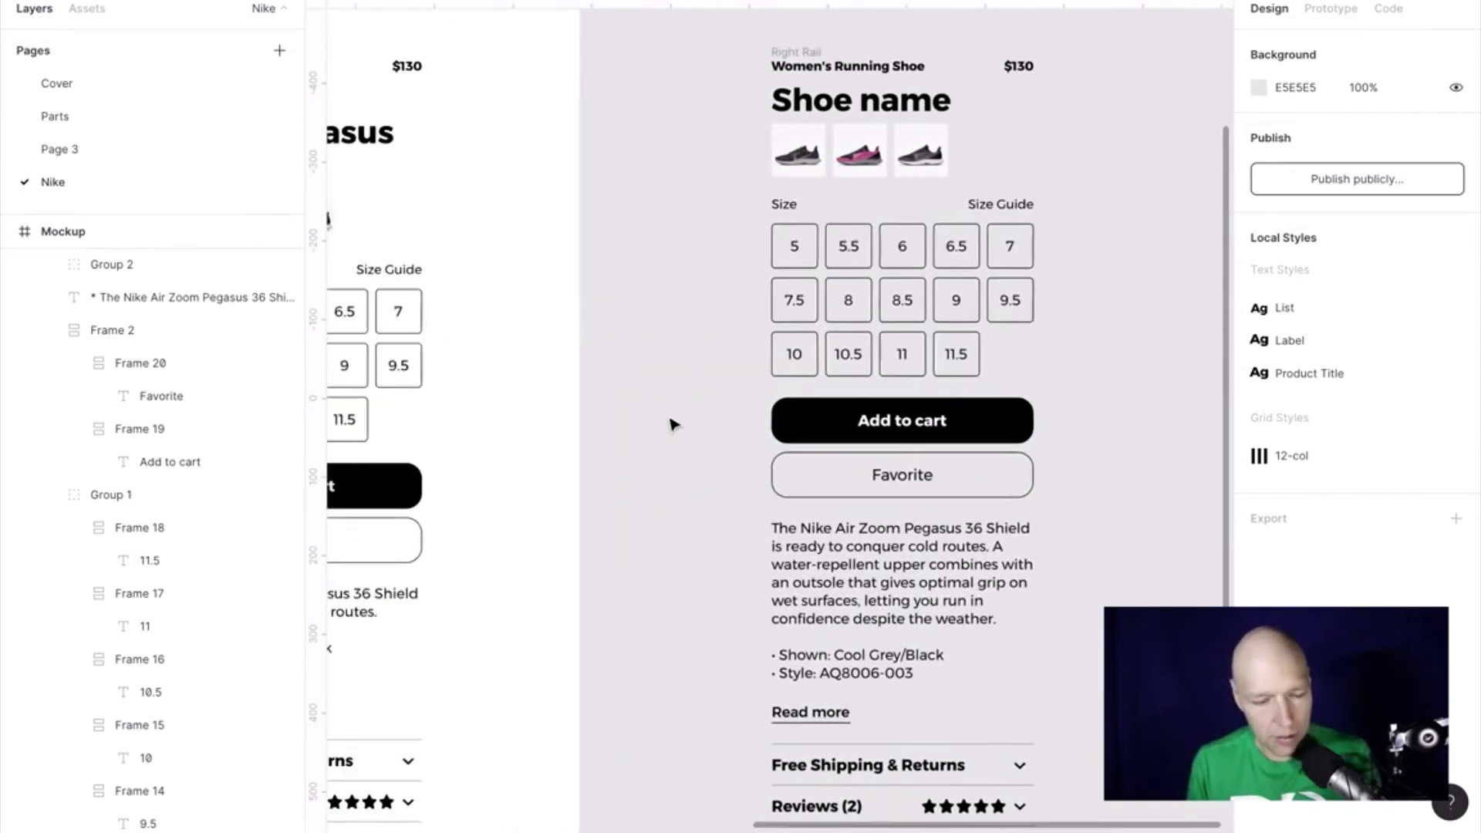
pyautogui.hscroll(-3, 671, 422)
pyautogui.scroll(-2, 671, 423)
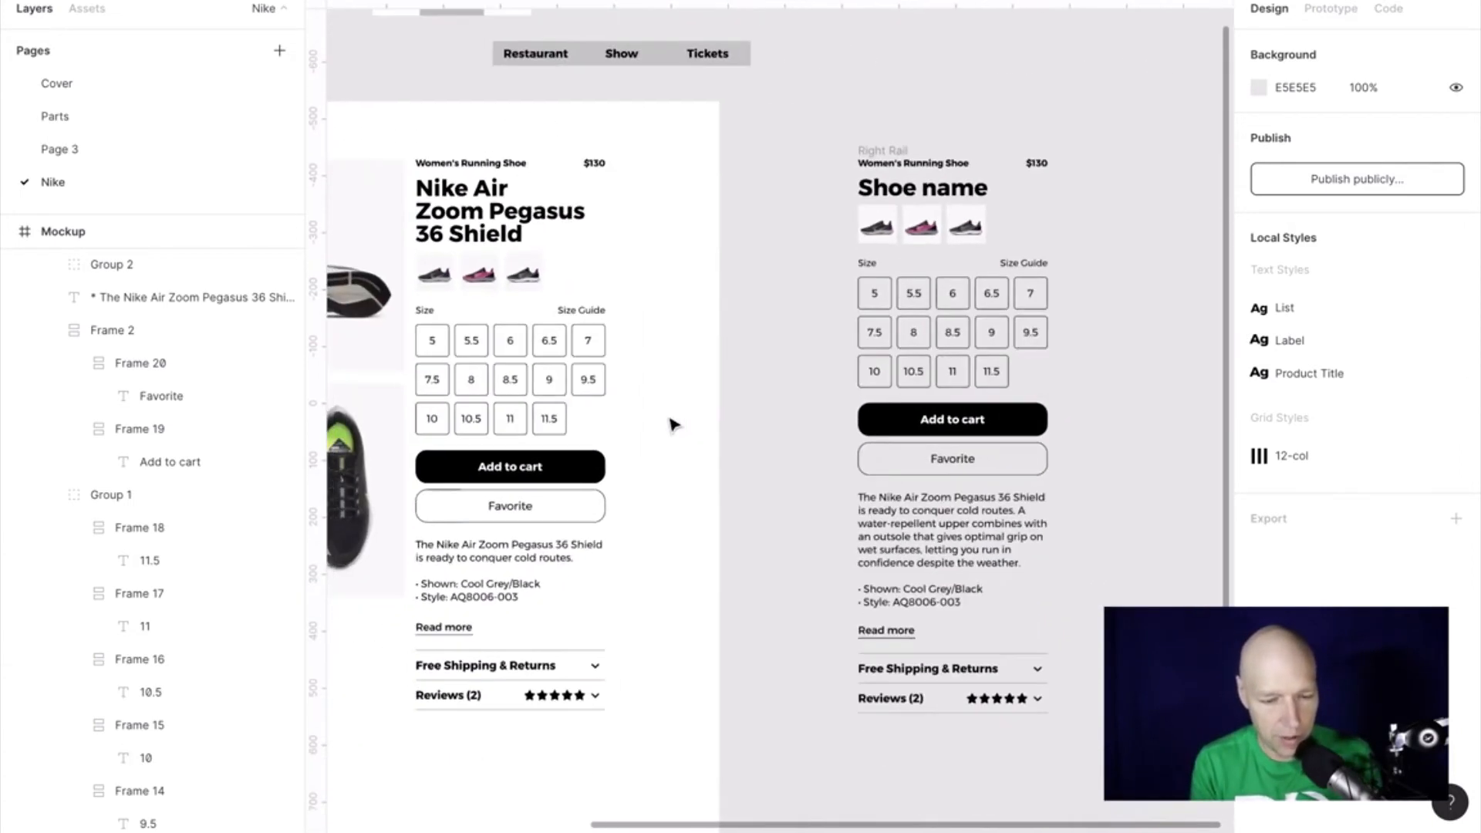
pyautogui.hscroll(-1, 671, 422)
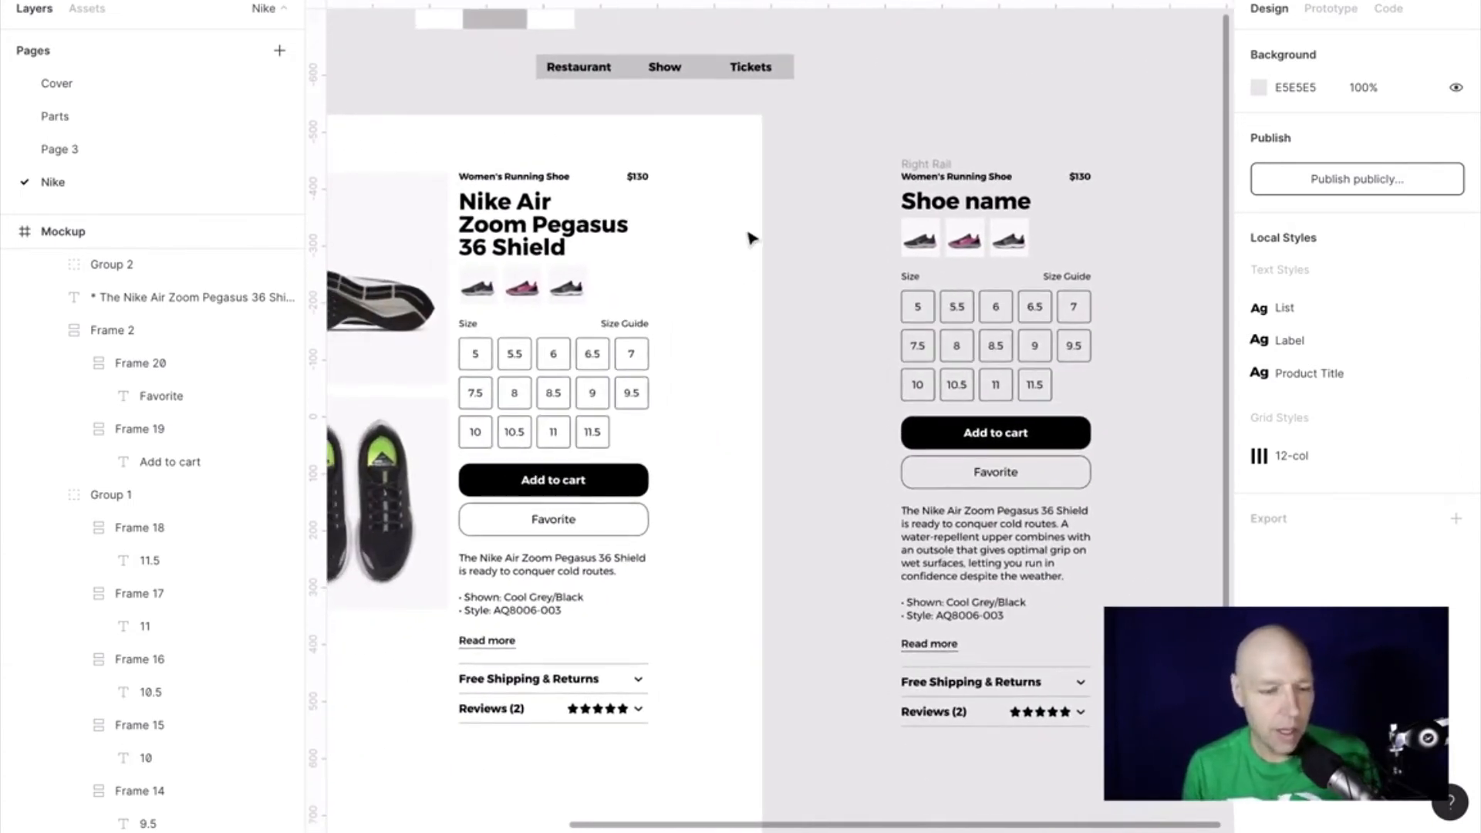
pyautogui.click(923, 160)
pyautogui.scroll(-1, 907, 184)
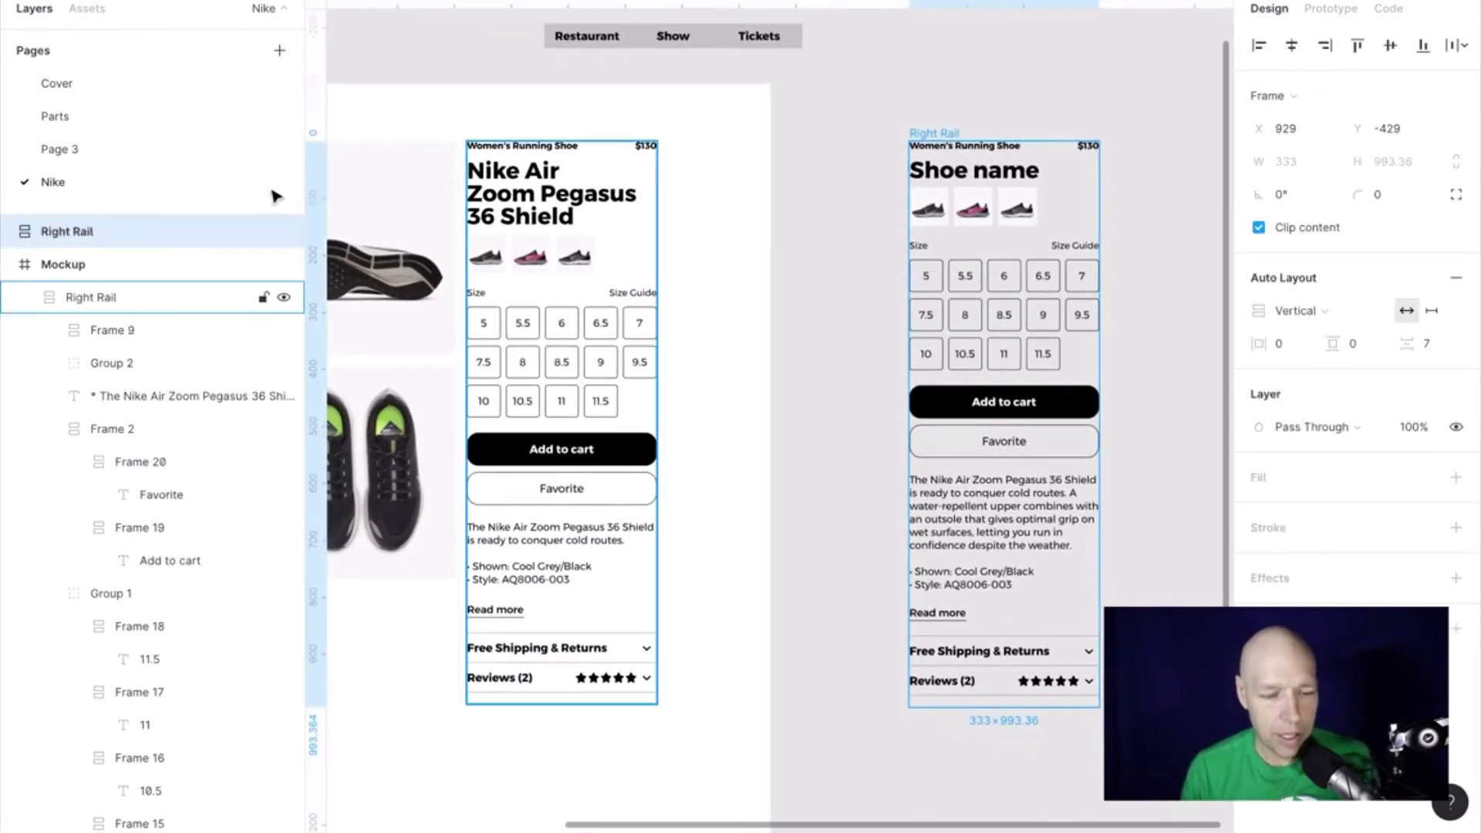
pyautogui.click(610, 196)
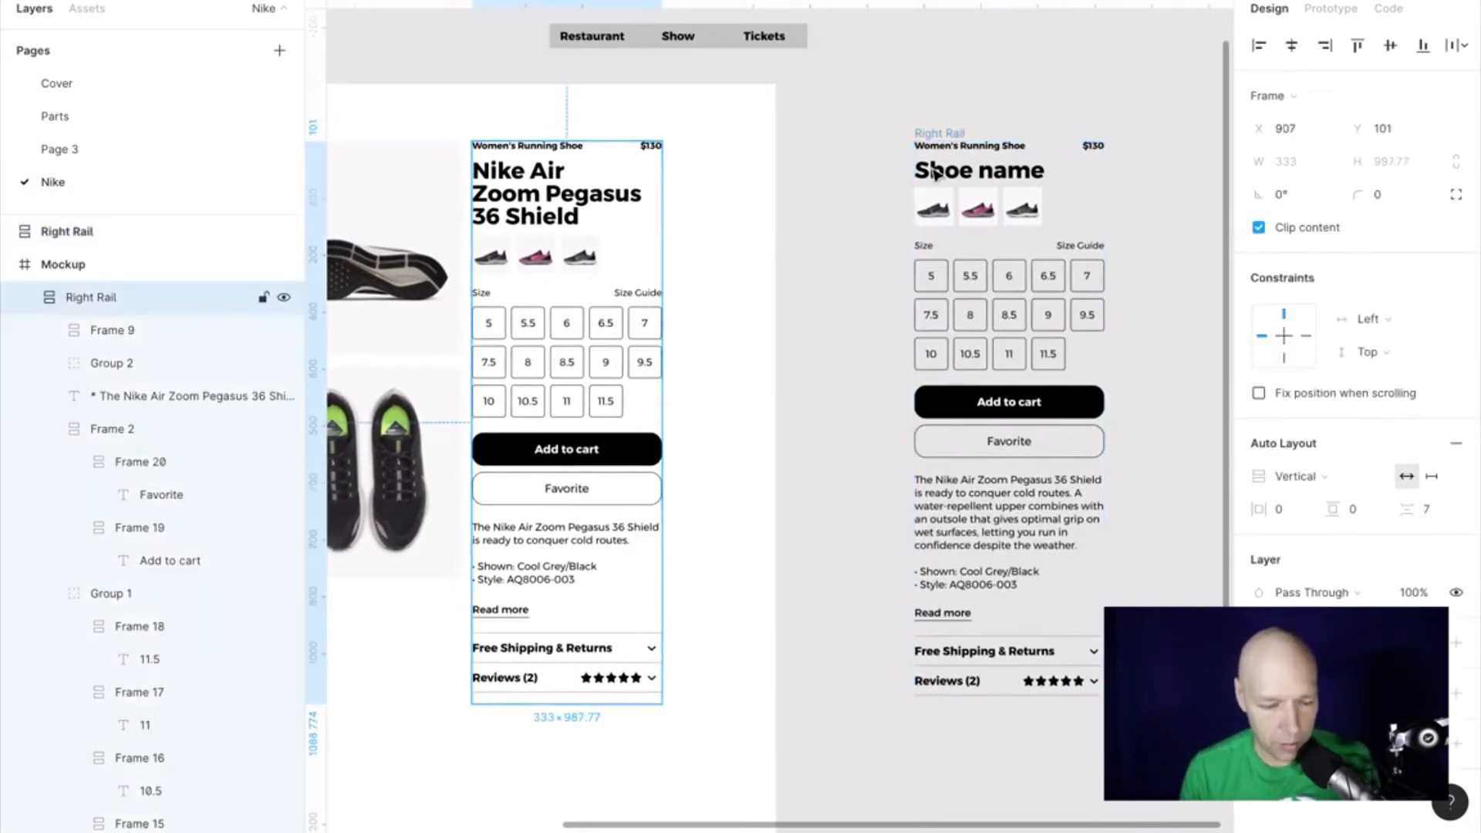
# Step: Inspect the auto layout nesting of the Right Rail copy's header frame, its Category/Price row and the Shoe name text
pyautogui.scroll(1, 994, 182)
pyautogui.click(994, 182)
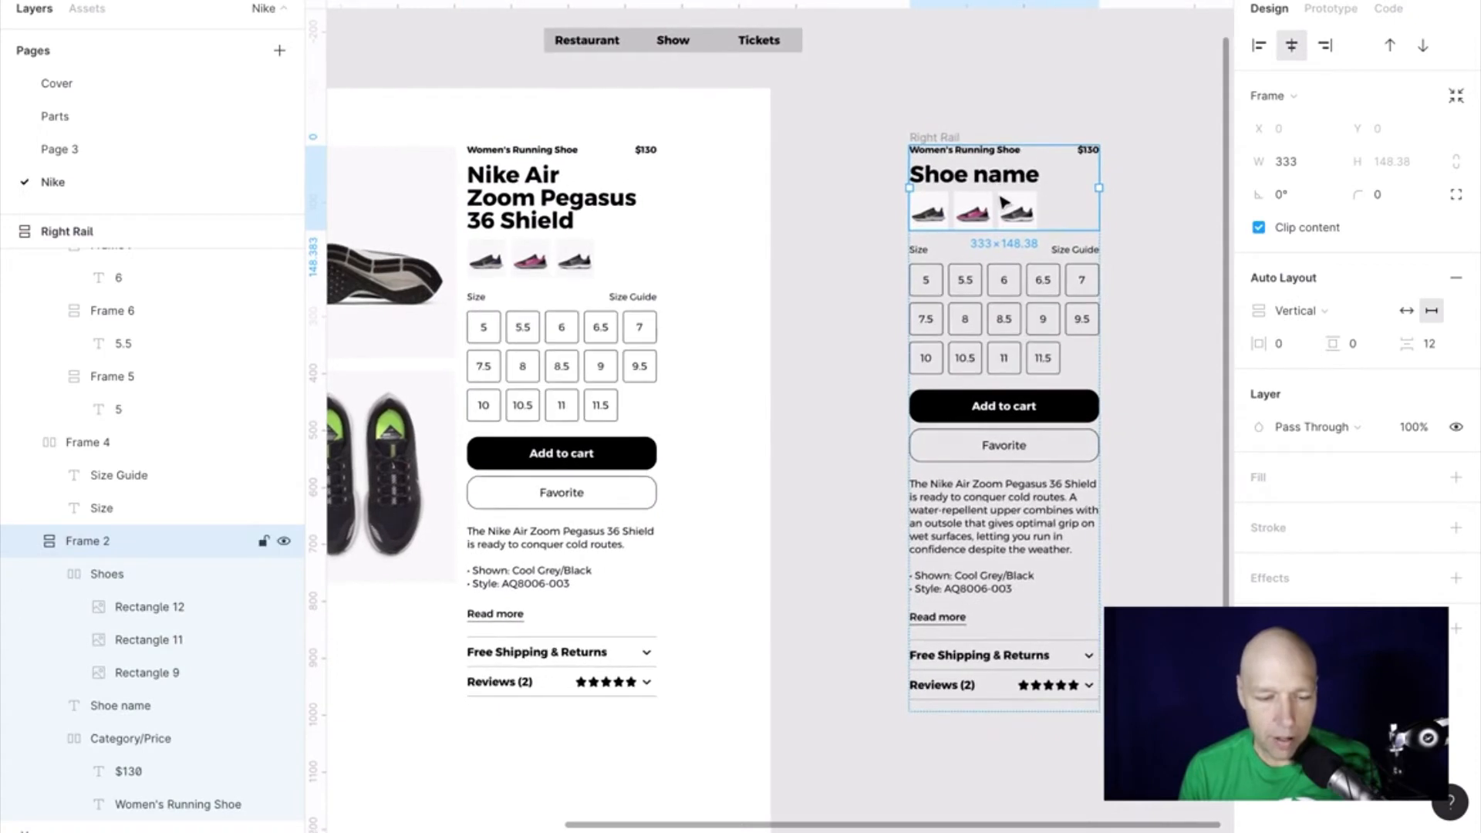
pyautogui.hscroll(3, 998, 200)
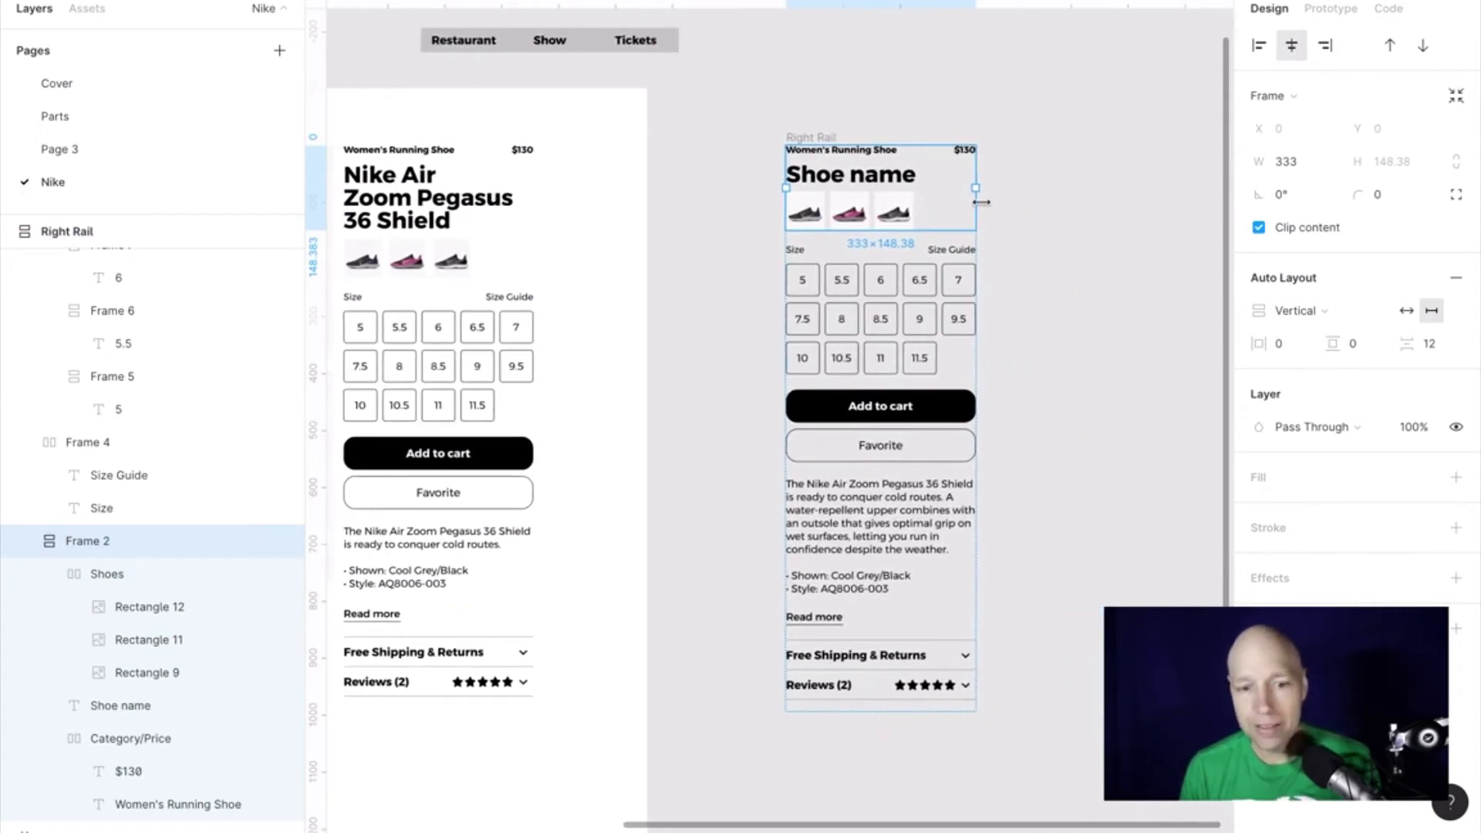
pyautogui.click(830, 257)
pyautogui.click(838, 185)
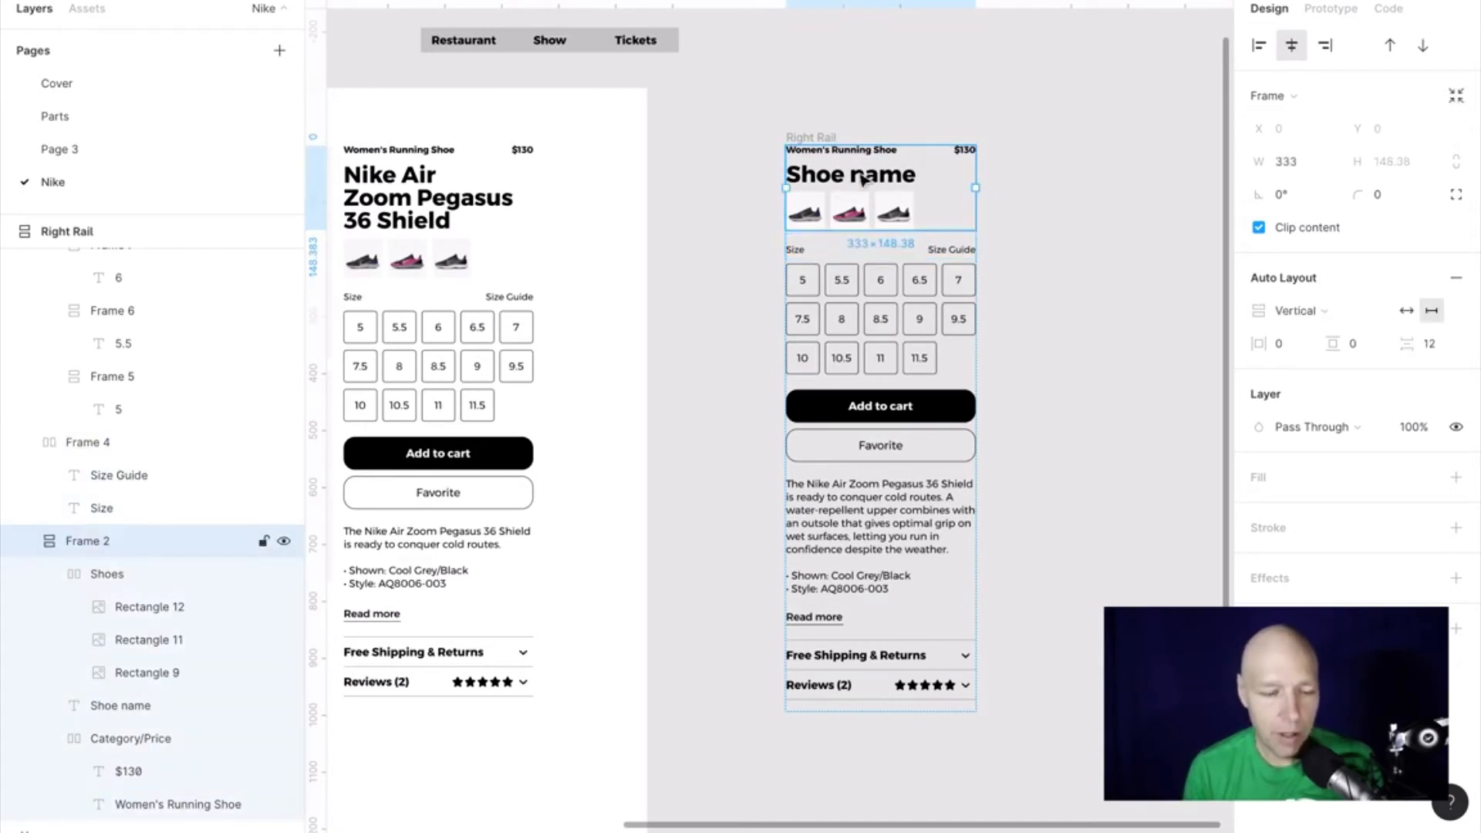
pyautogui.scroll(5, 863, 179)
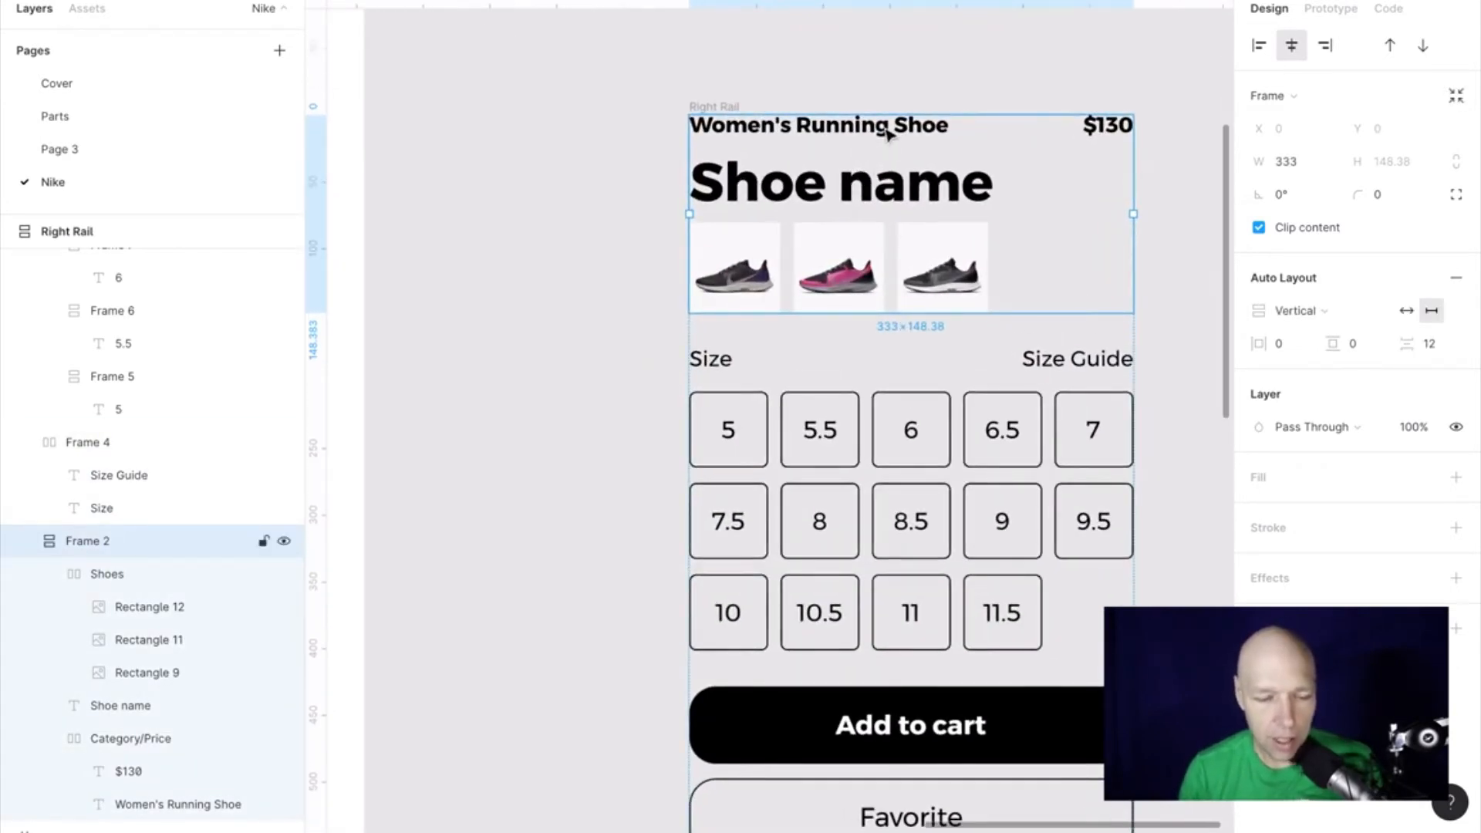
pyautogui.click(888, 132)
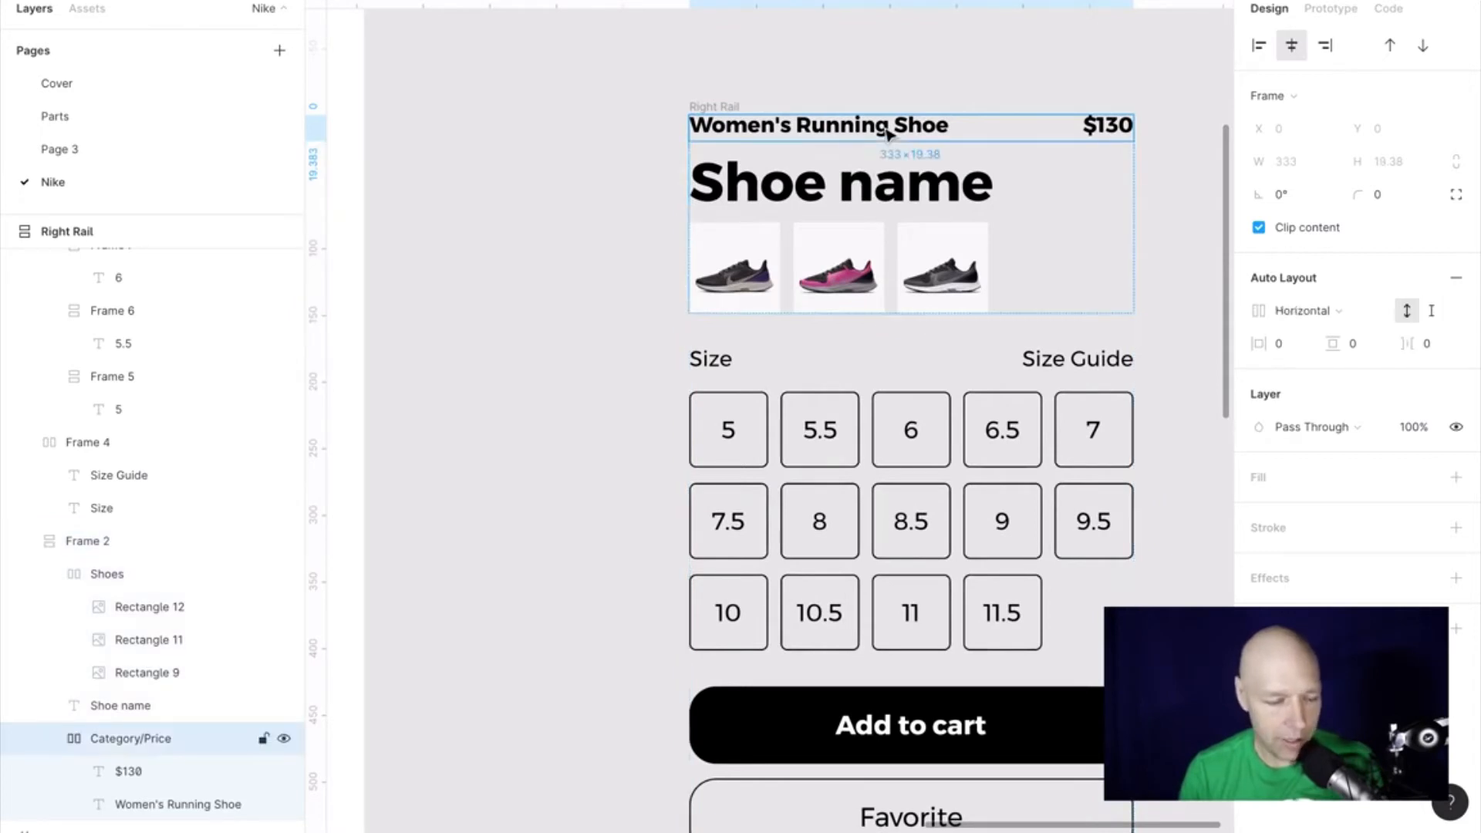
pyautogui.click(902, 188)
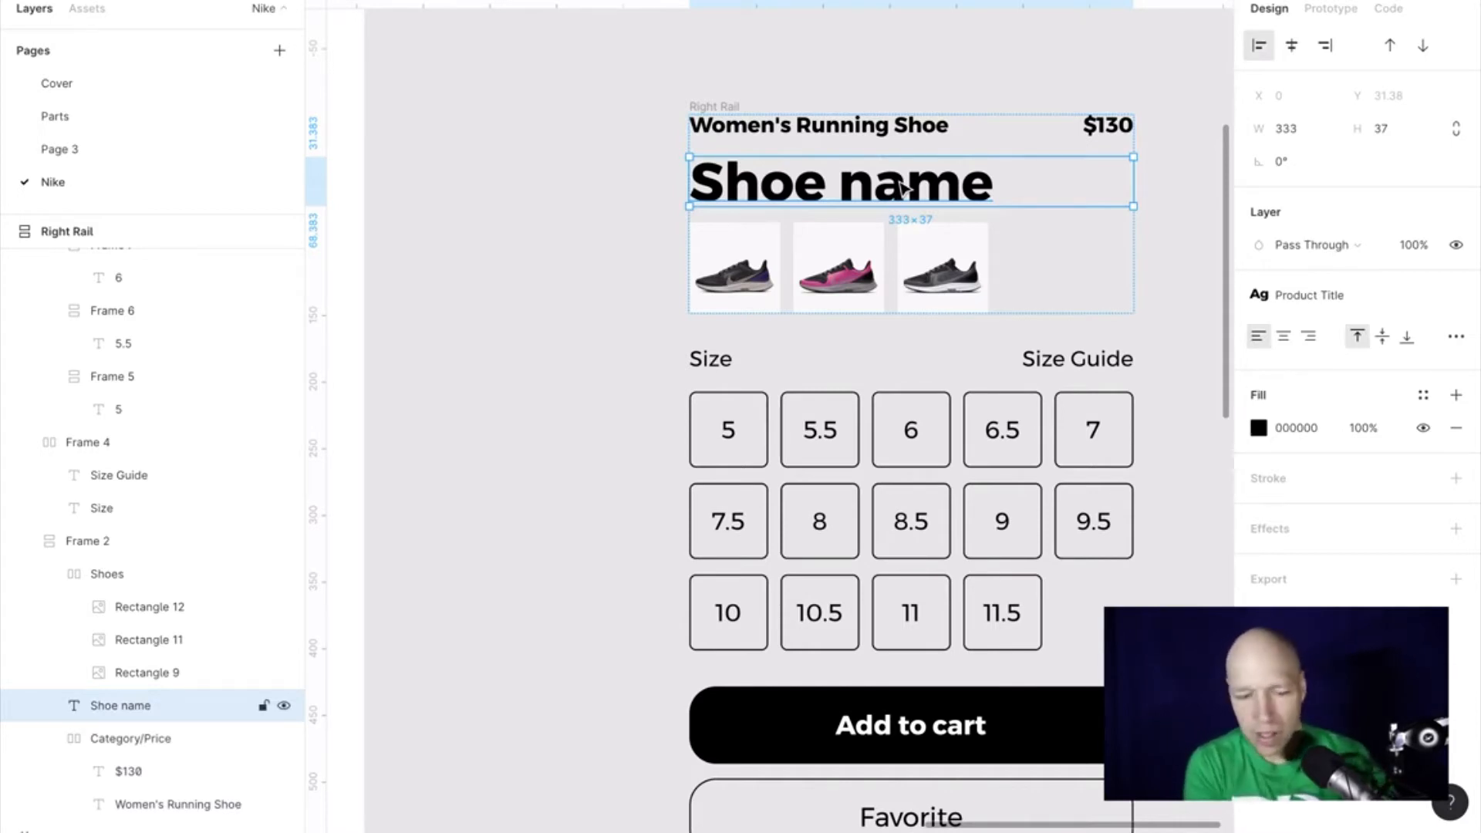
# Step: Set the Right Rail copy's Shoes frame to auto height, and switch its direction to Vertical and back to Horizontal
pyautogui.click(867, 305)
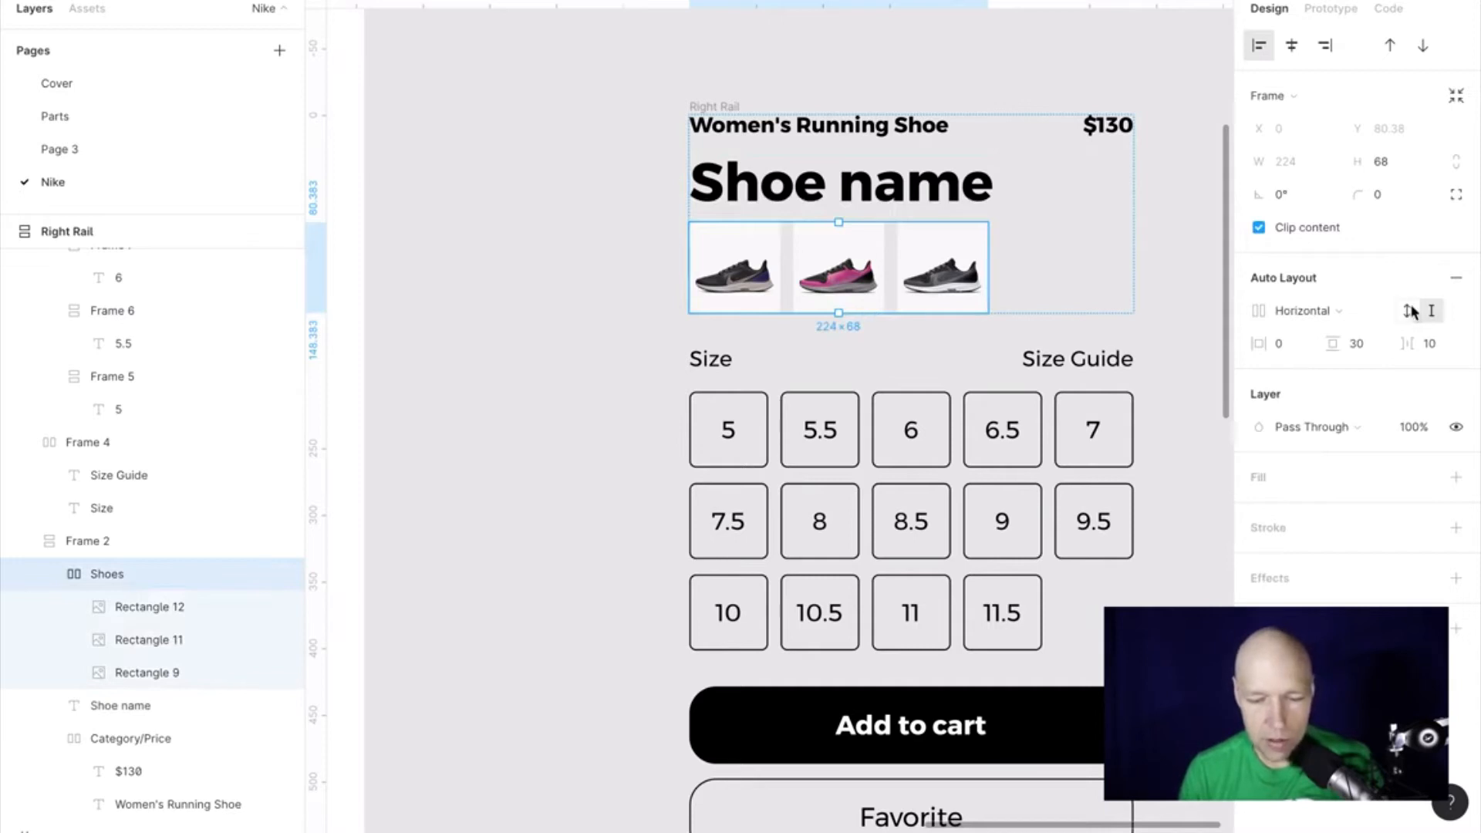
pyautogui.click(1408, 313)
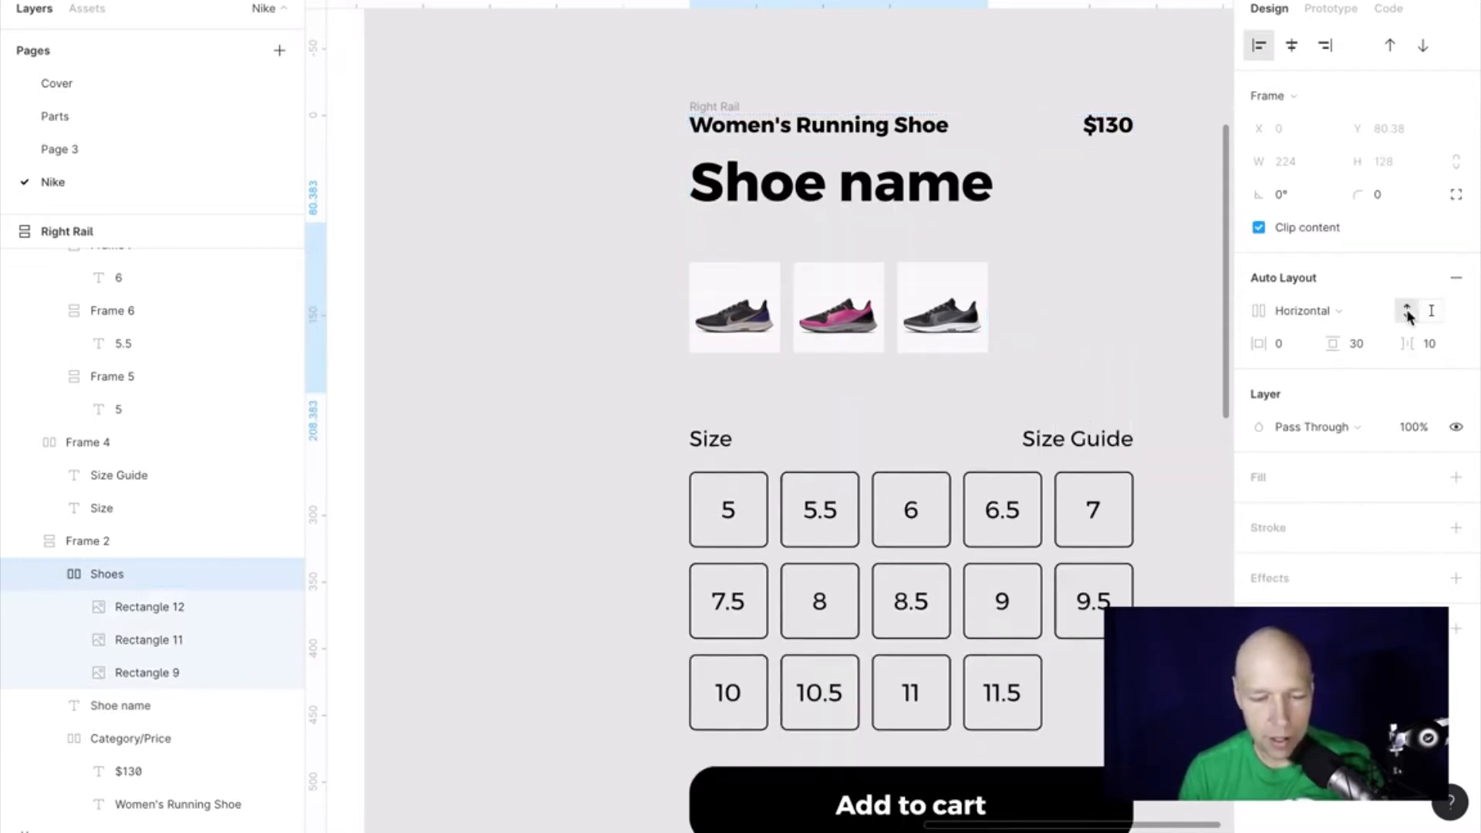
pyautogui.click(1304, 311)
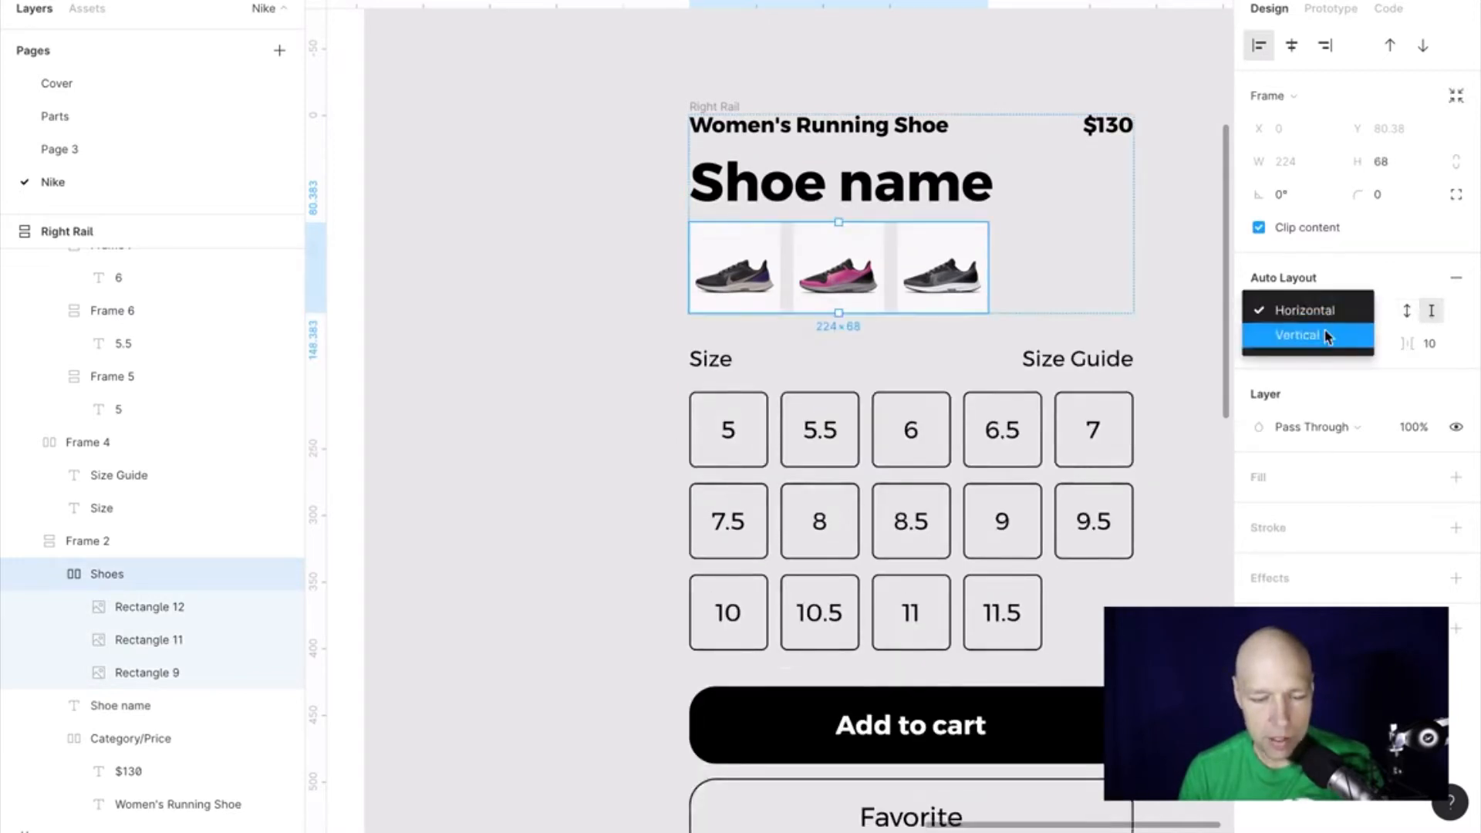
pyautogui.click(1326, 332)
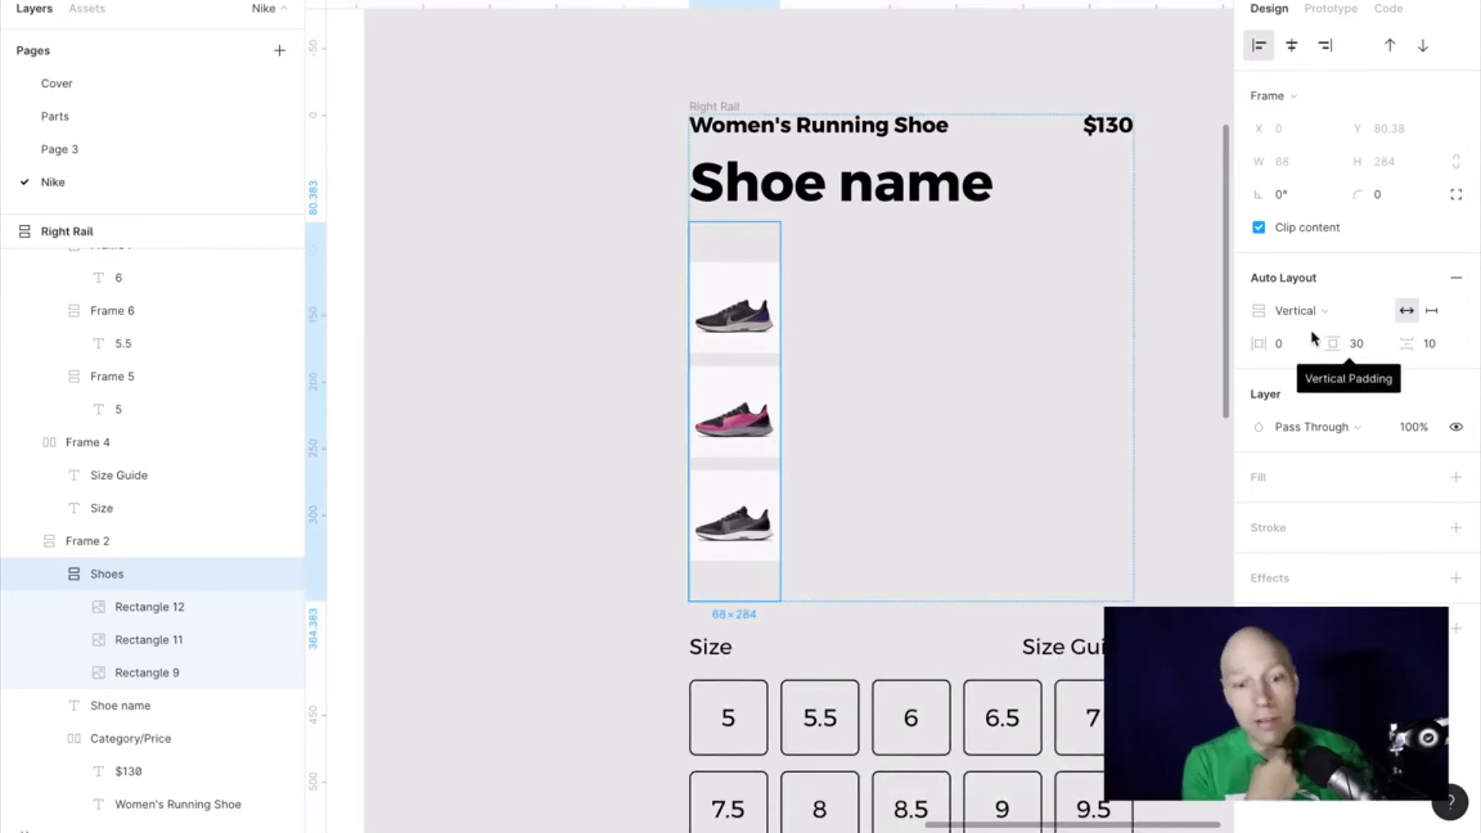
pyautogui.click(1314, 311)
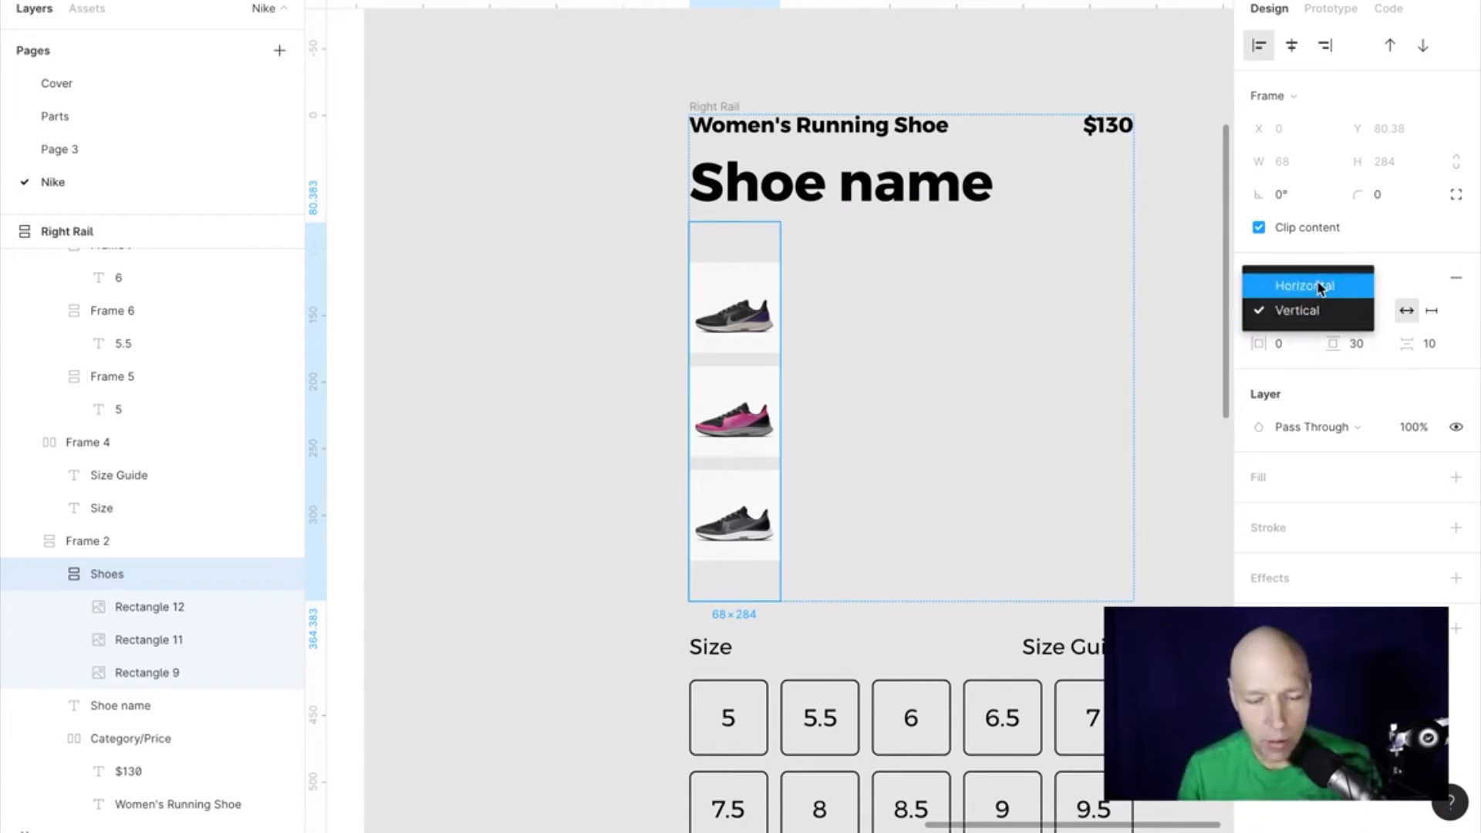
pyautogui.click(1317, 281)
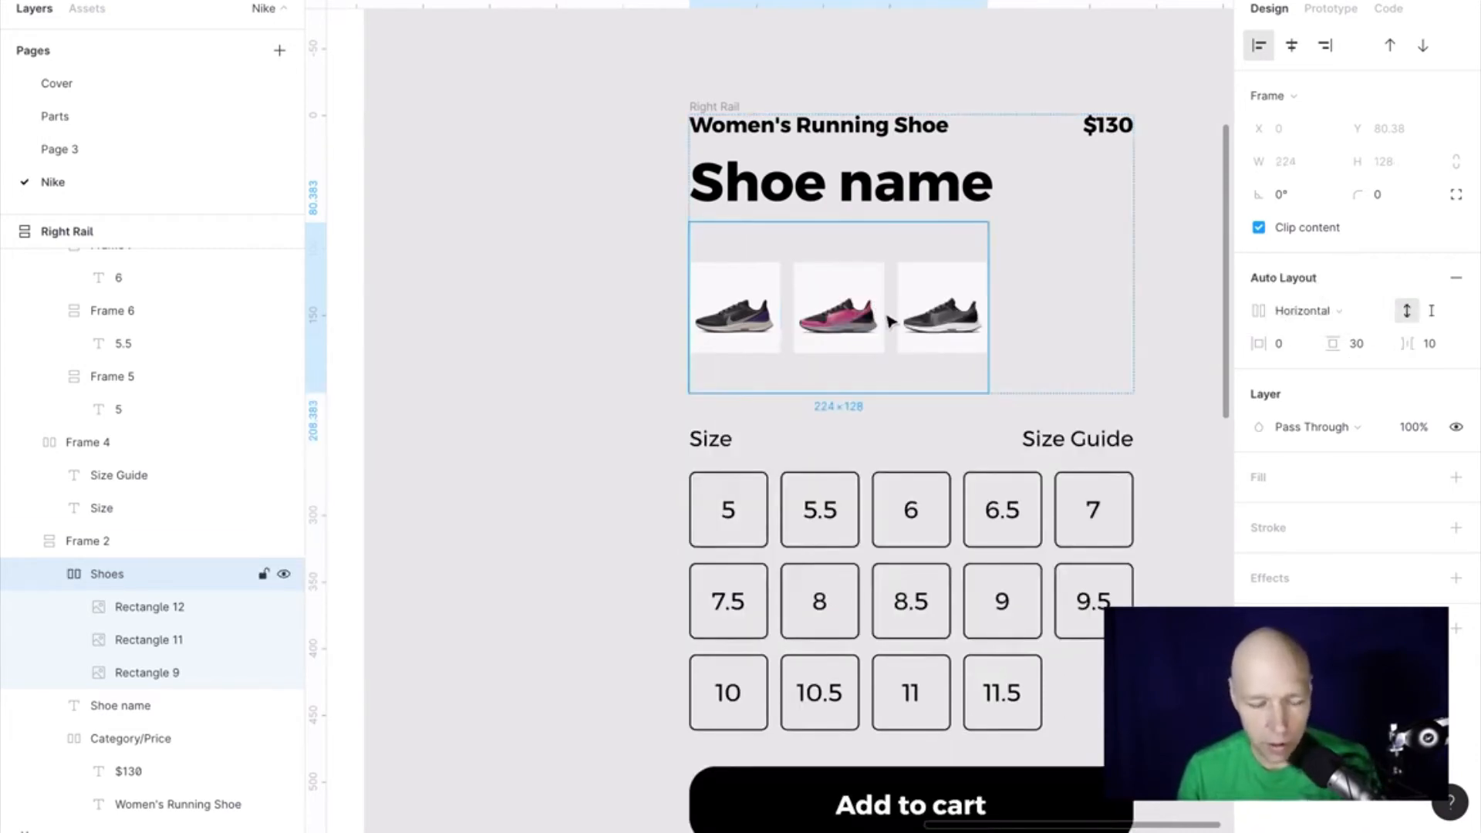
# Step: Select the group of size buttons in the Right Rail copy outside the mockup and examine its layers and spacing
pyautogui.click(1027, 492)
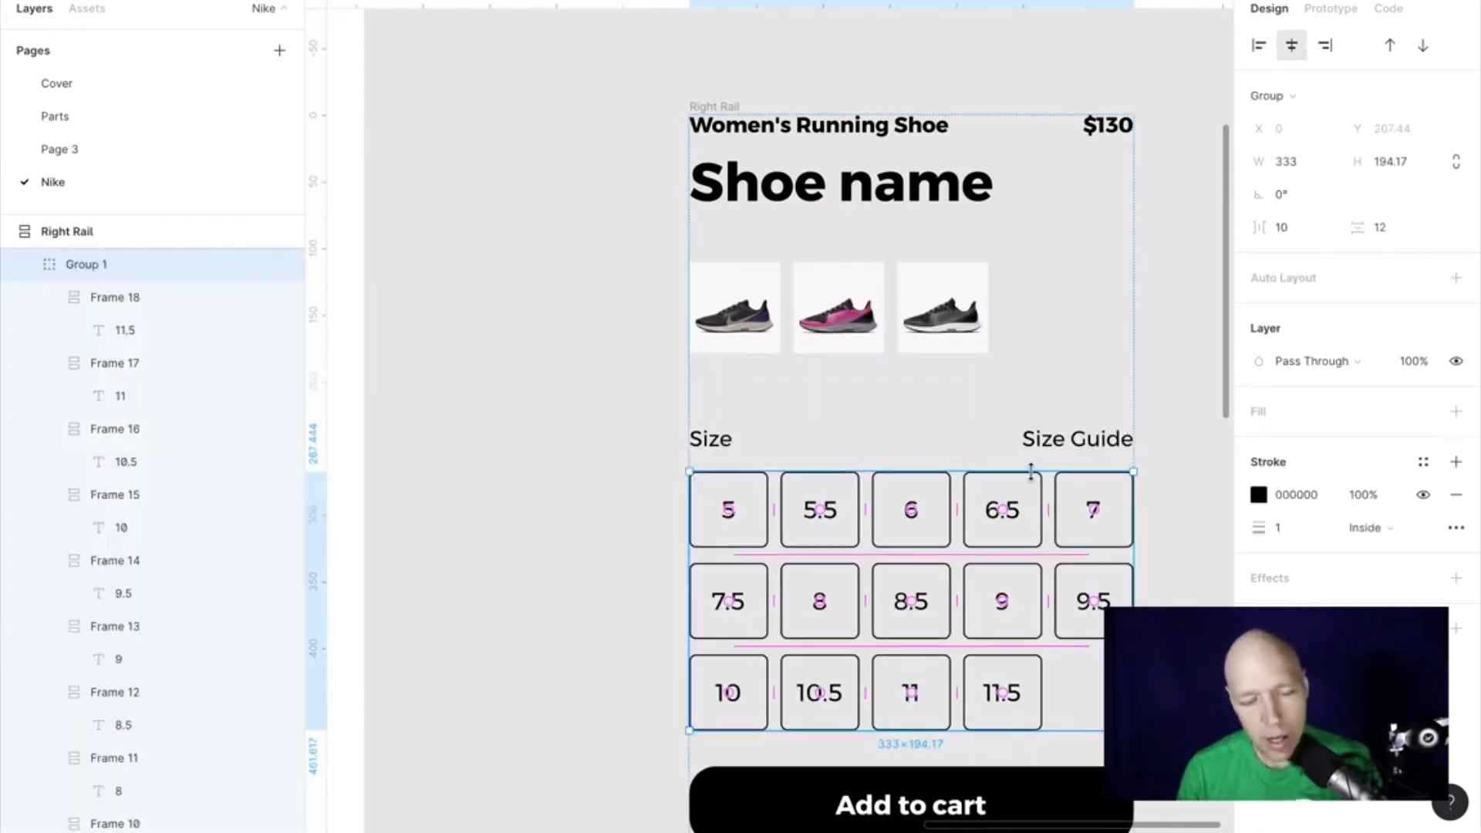
pyautogui.scroll(-4, 1019, 463)
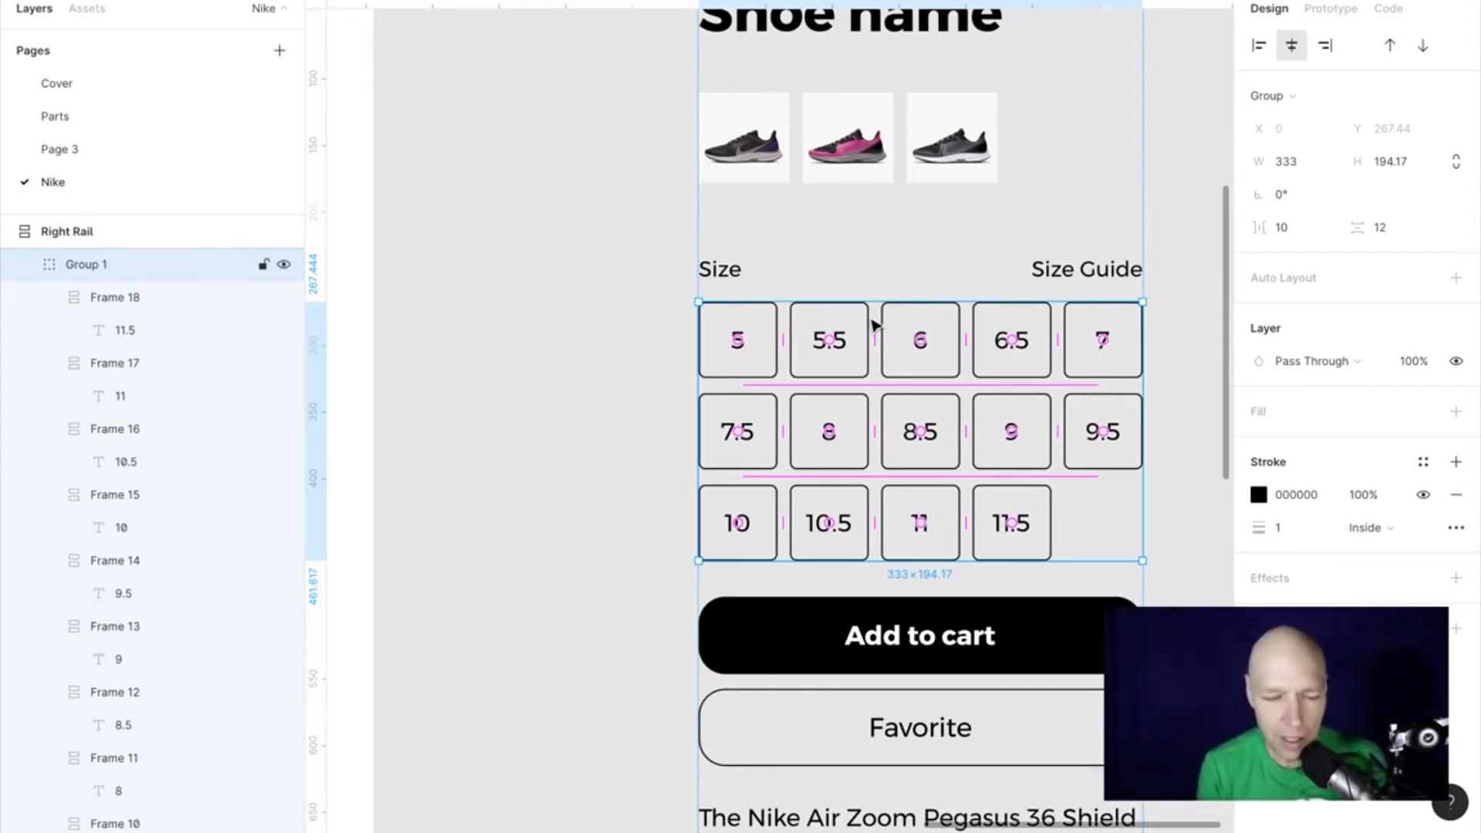
# Step: Add a layout grid to the Mockup frame and apply the 12-col grid style to it
pyautogui.hscroll(-10, 872, 323)
pyautogui.scroll(-4, 873, 323)
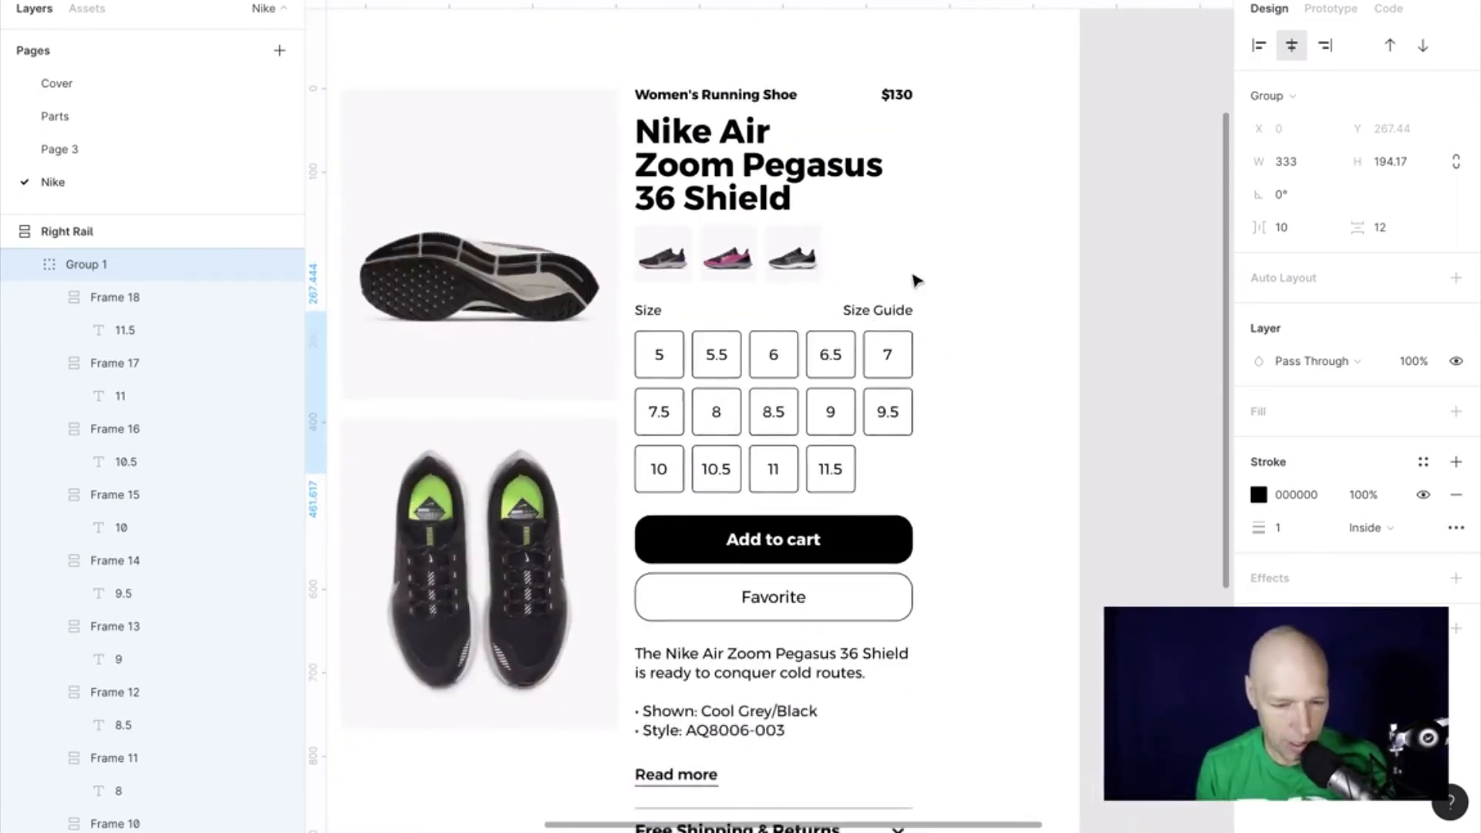
pyautogui.scroll(5, 925, 155)
pyautogui.hscroll(-2, 926, 155)
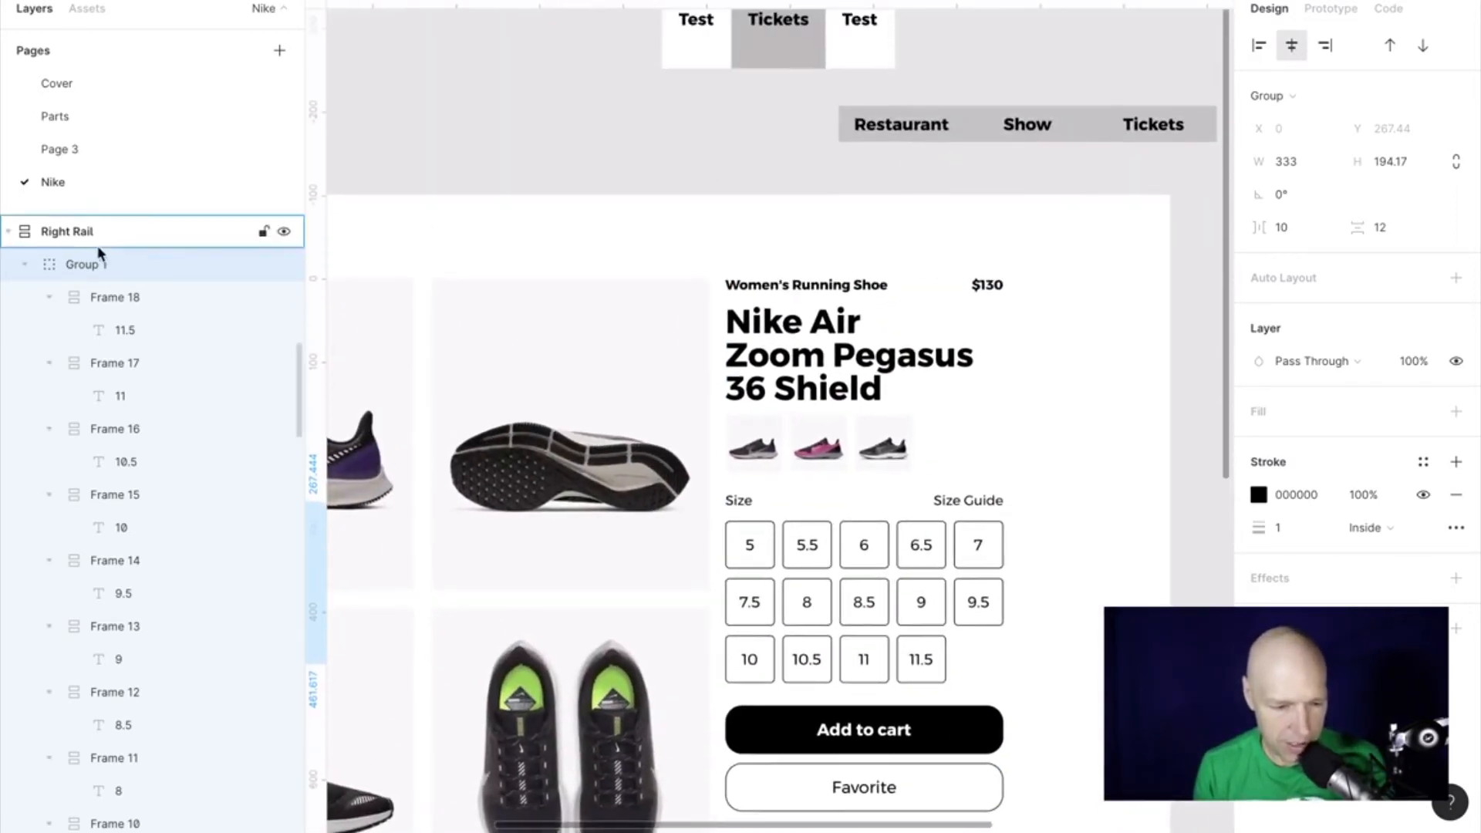
pyautogui.scroll(6, 176, 299)
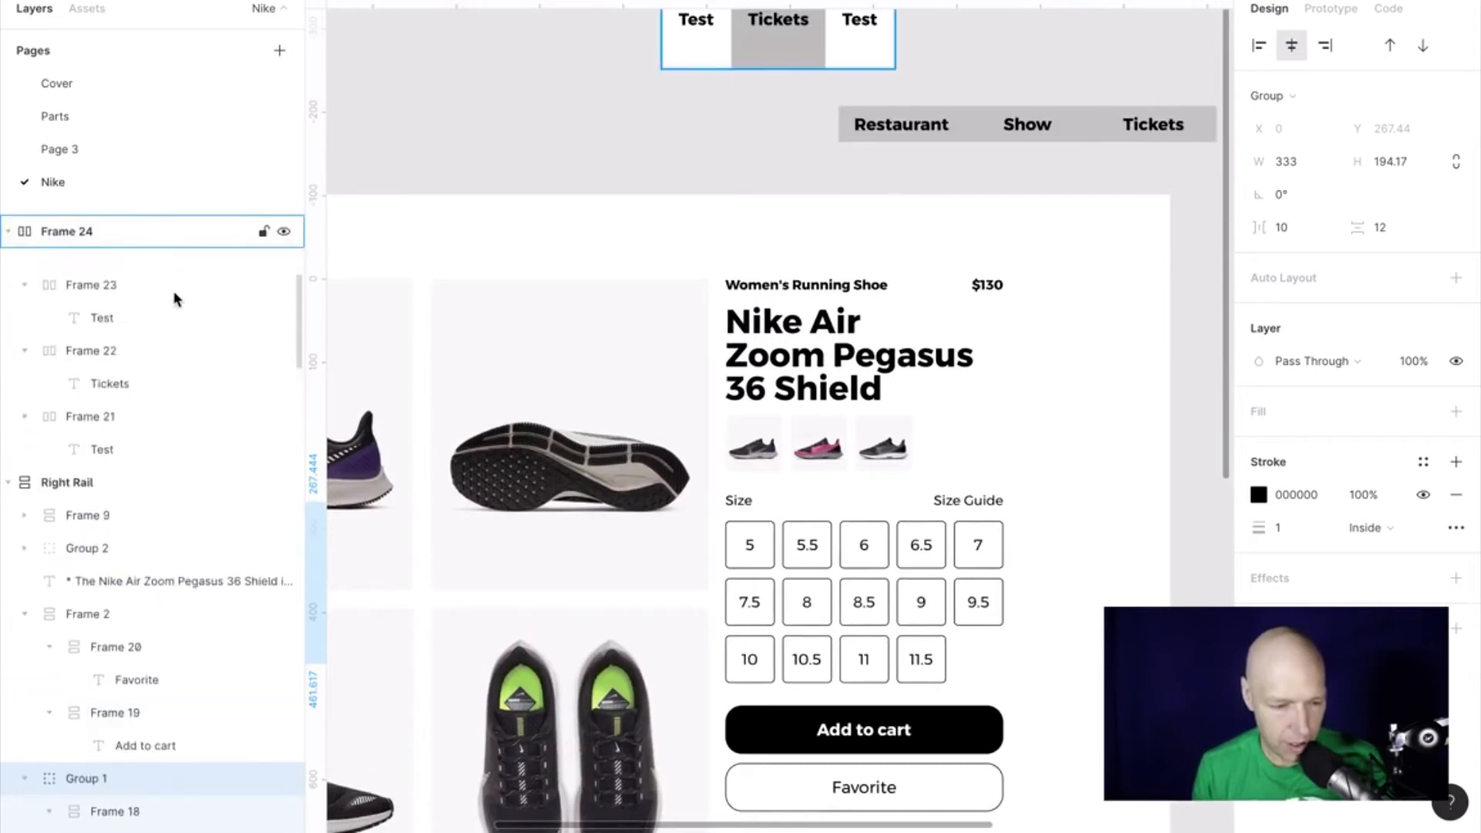
pyautogui.scroll(5, 116, 386)
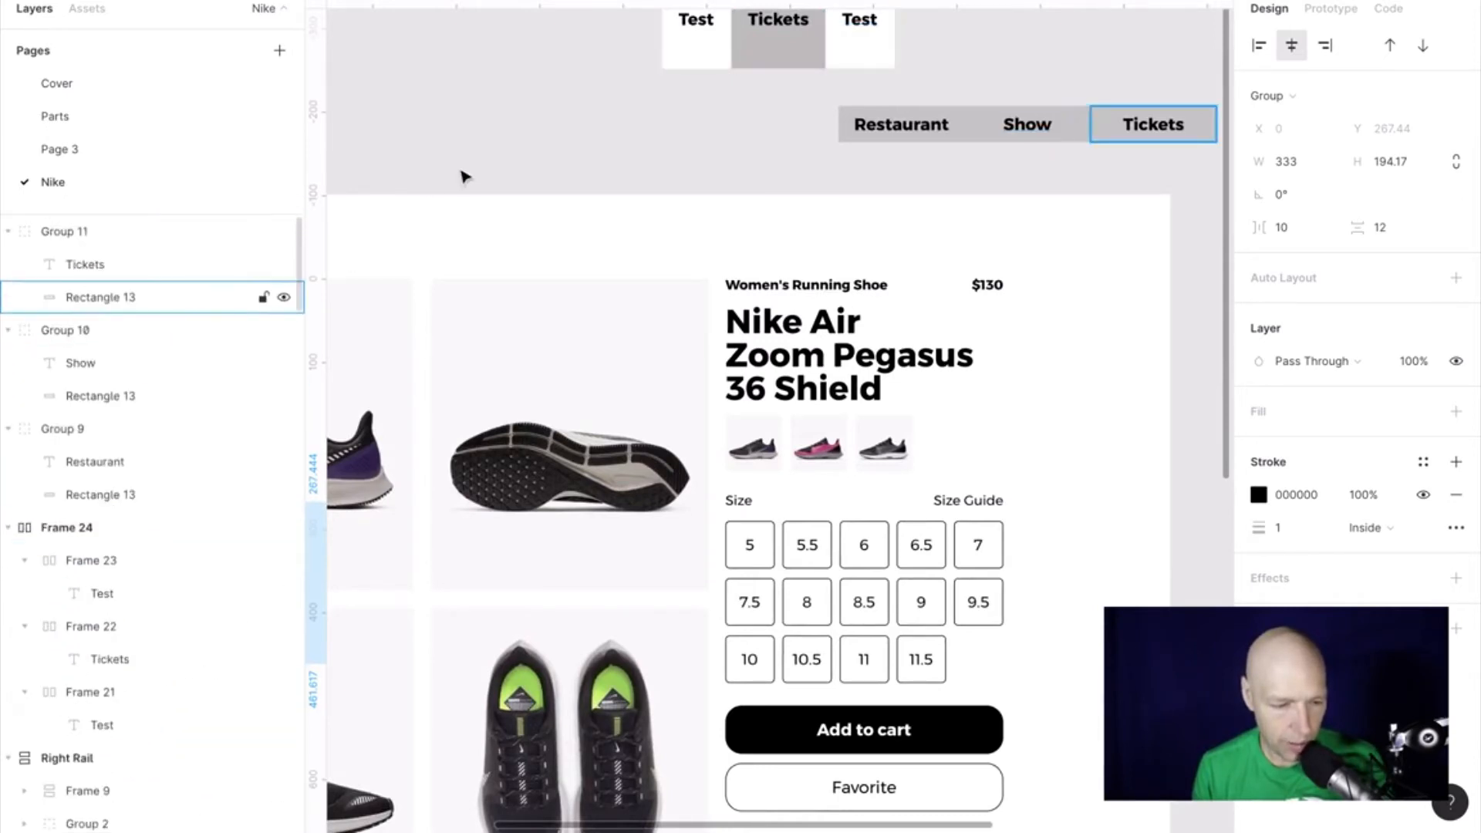
pyautogui.hscroll(-10, 465, 174)
pyautogui.scroll(1, 464, 175)
pyautogui.hscroll(3, 622, 221)
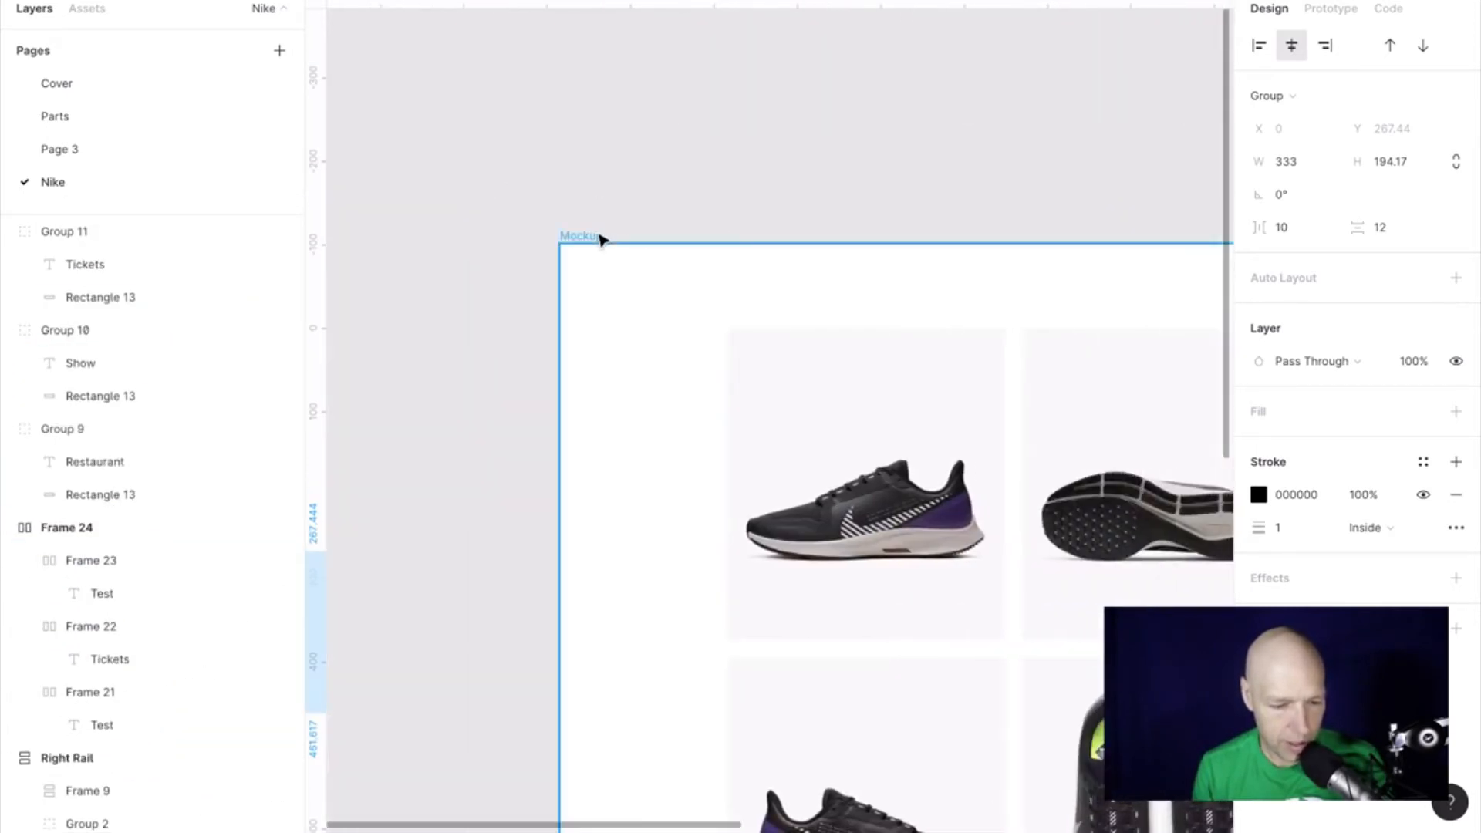
pyautogui.click(823, 234)
pyautogui.hscroll(10, 824, 234)
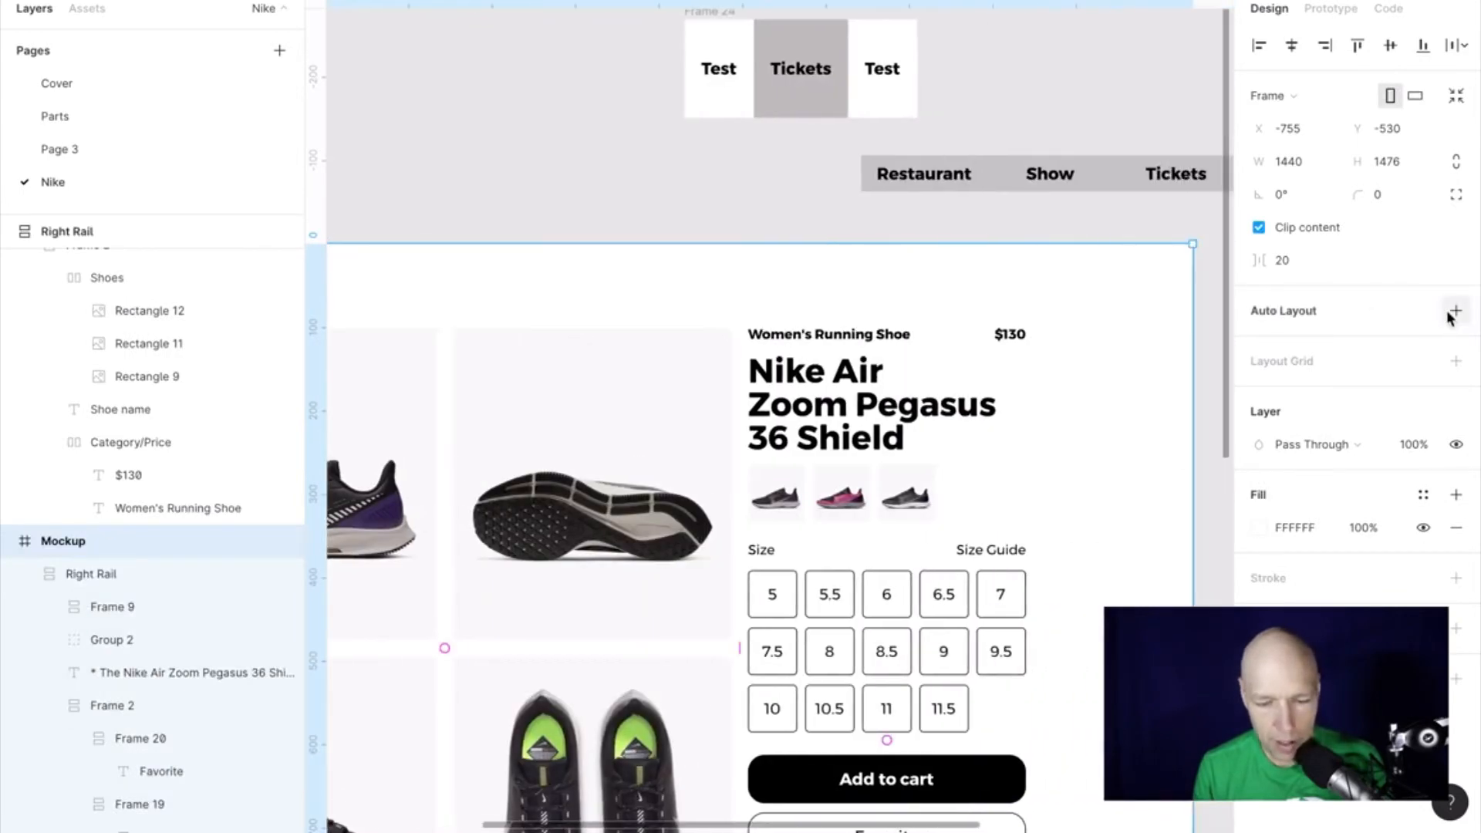
pyautogui.click(1457, 362)
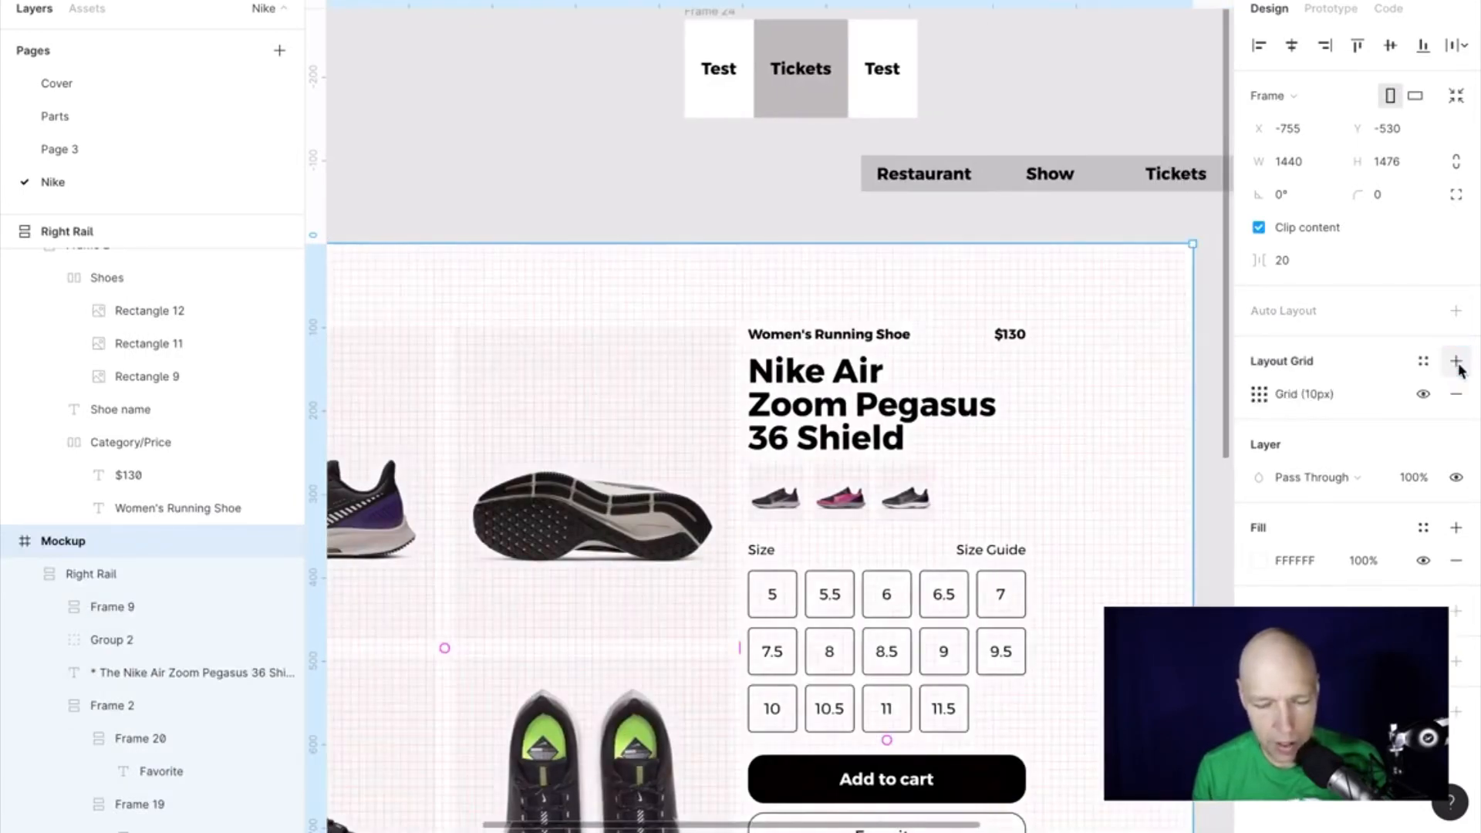
pyautogui.click(1424, 361)
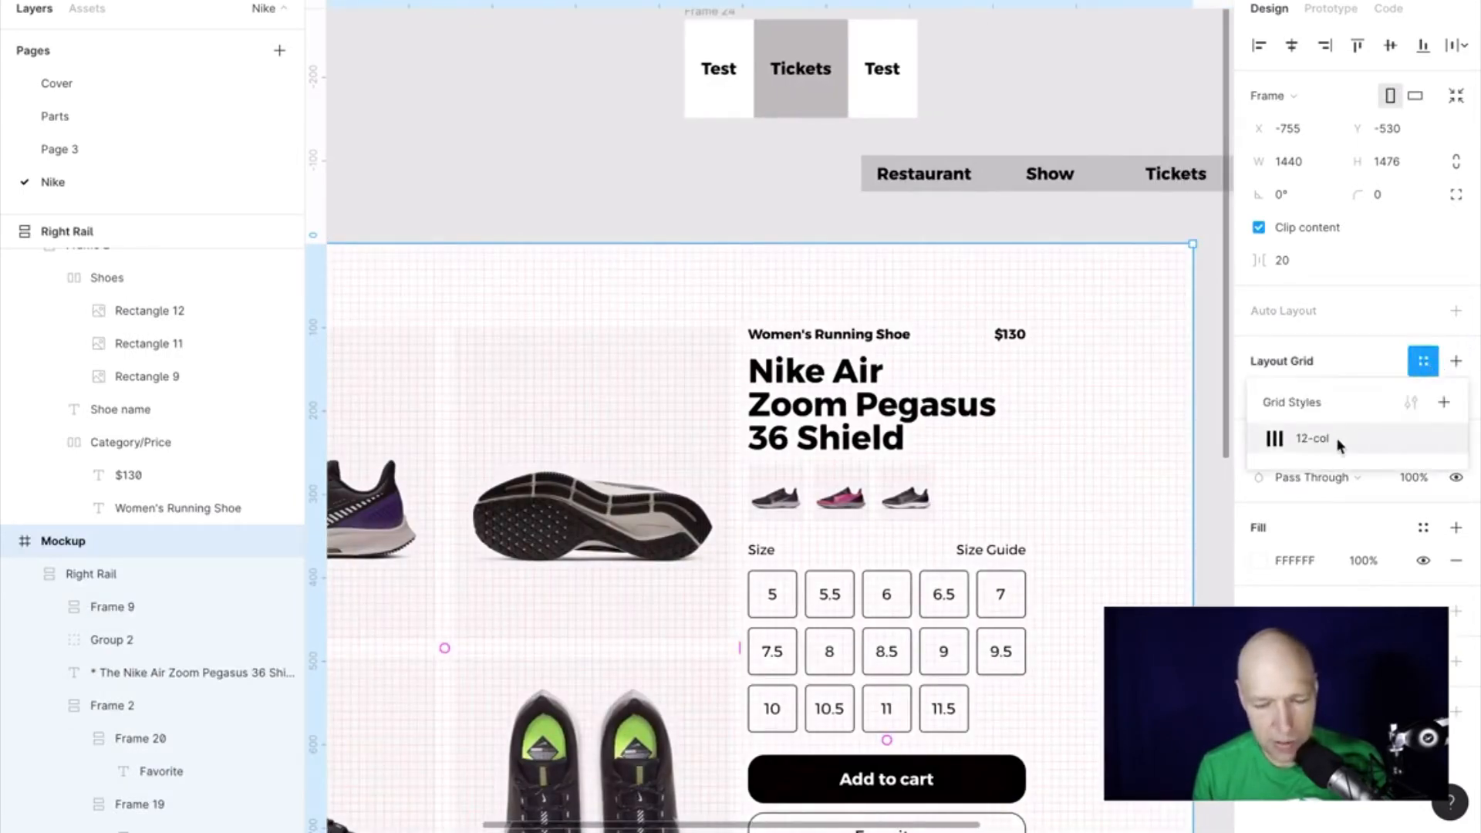
pyautogui.click(1318, 445)
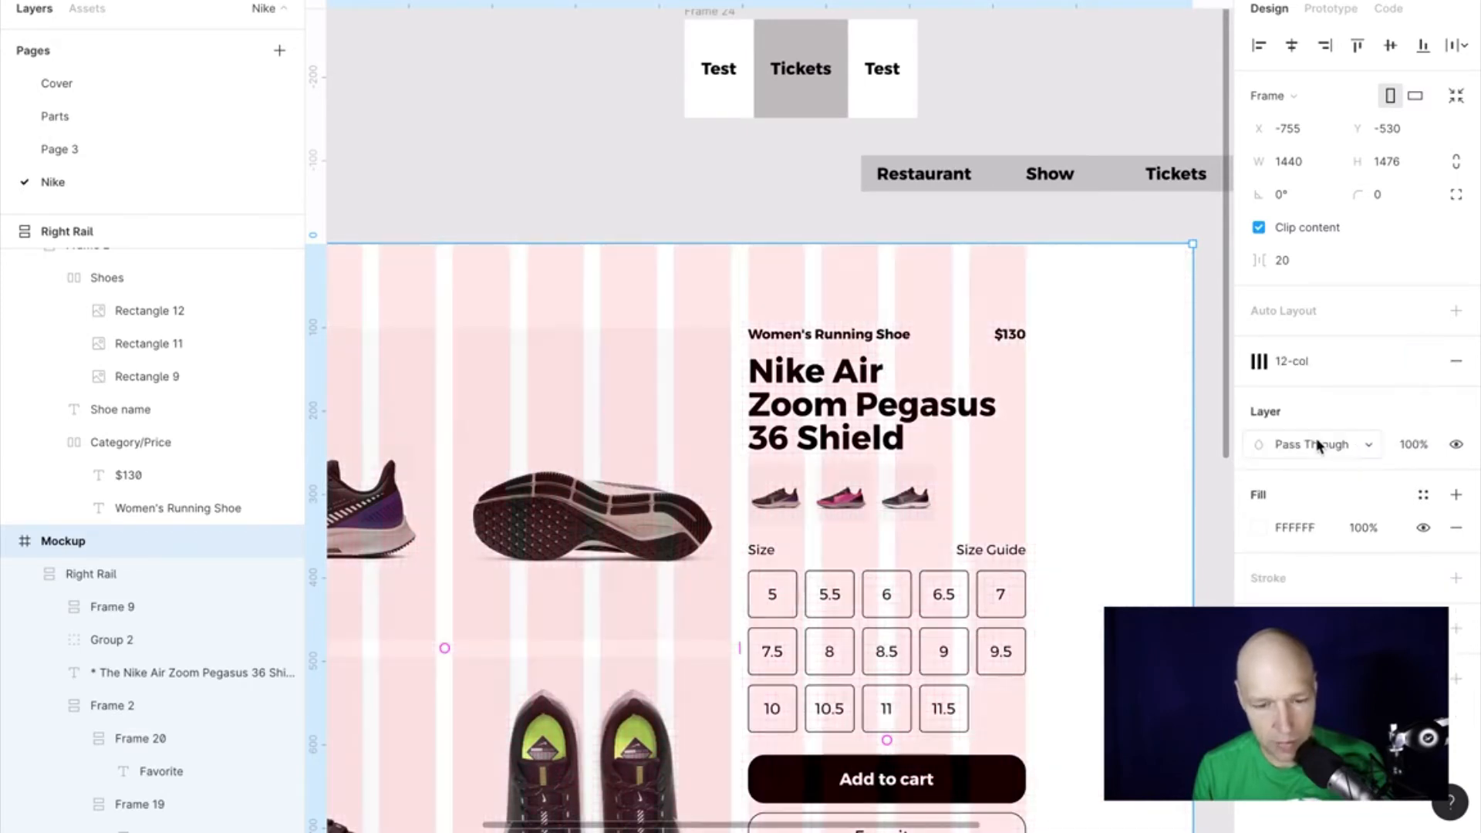
pyautogui.click(438, 155)
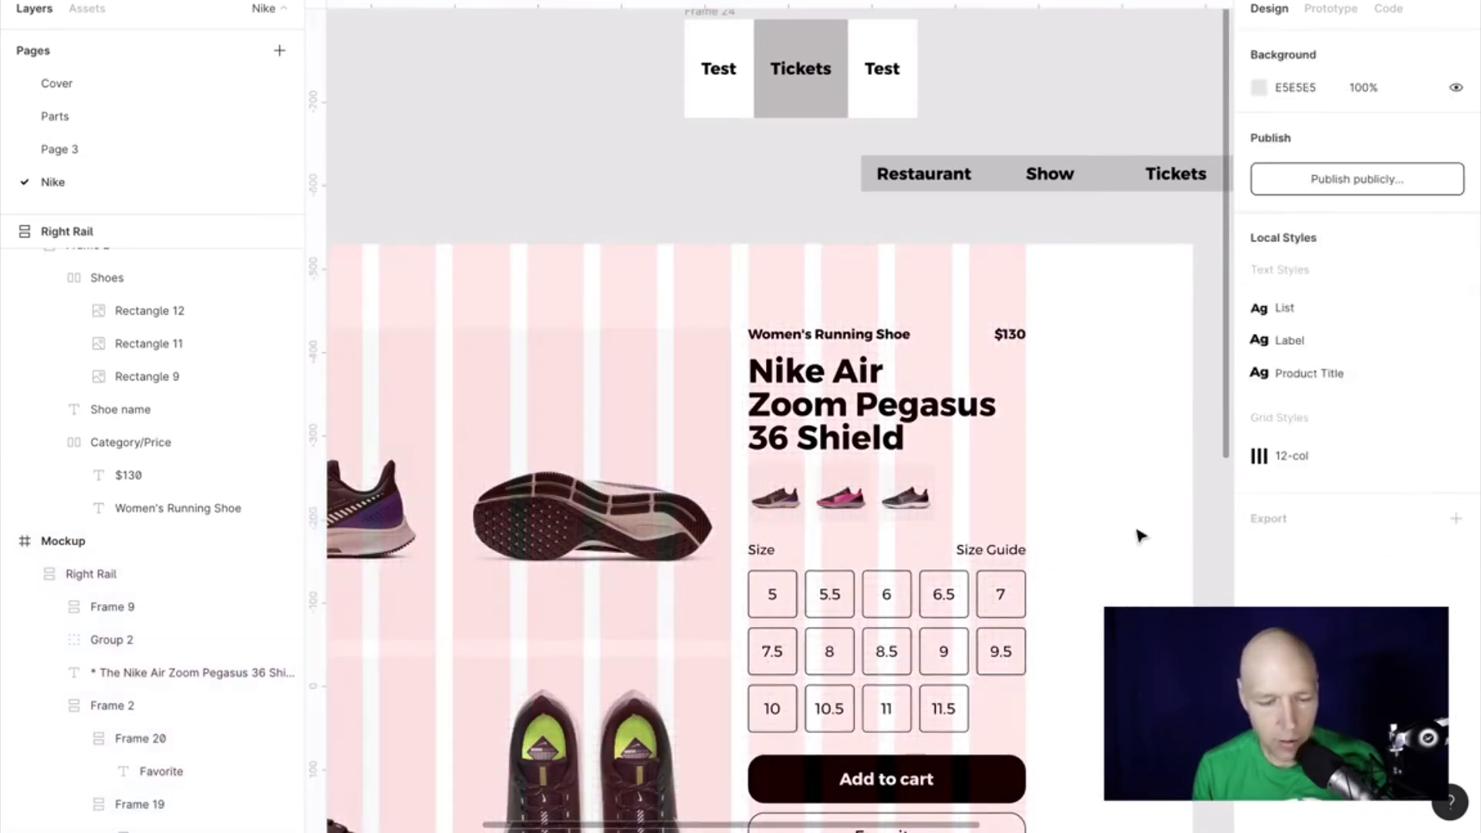
# Step: Compare the size buttons in the mockup's Right Rail with the columns of the layout grid
pyautogui.scroll(10, 1140, 536)
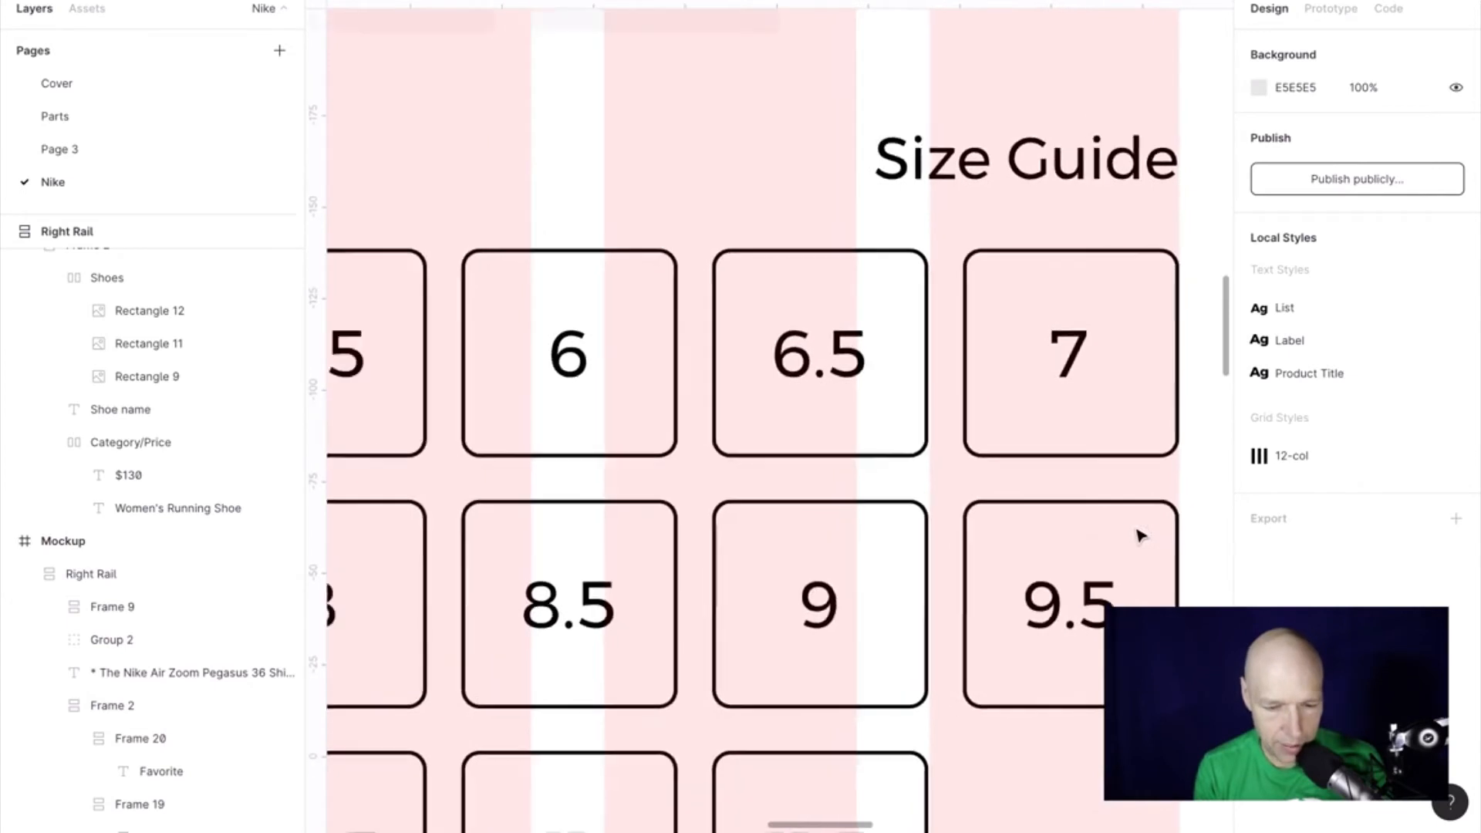
pyautogui.scroll(-5, 1139, 535)
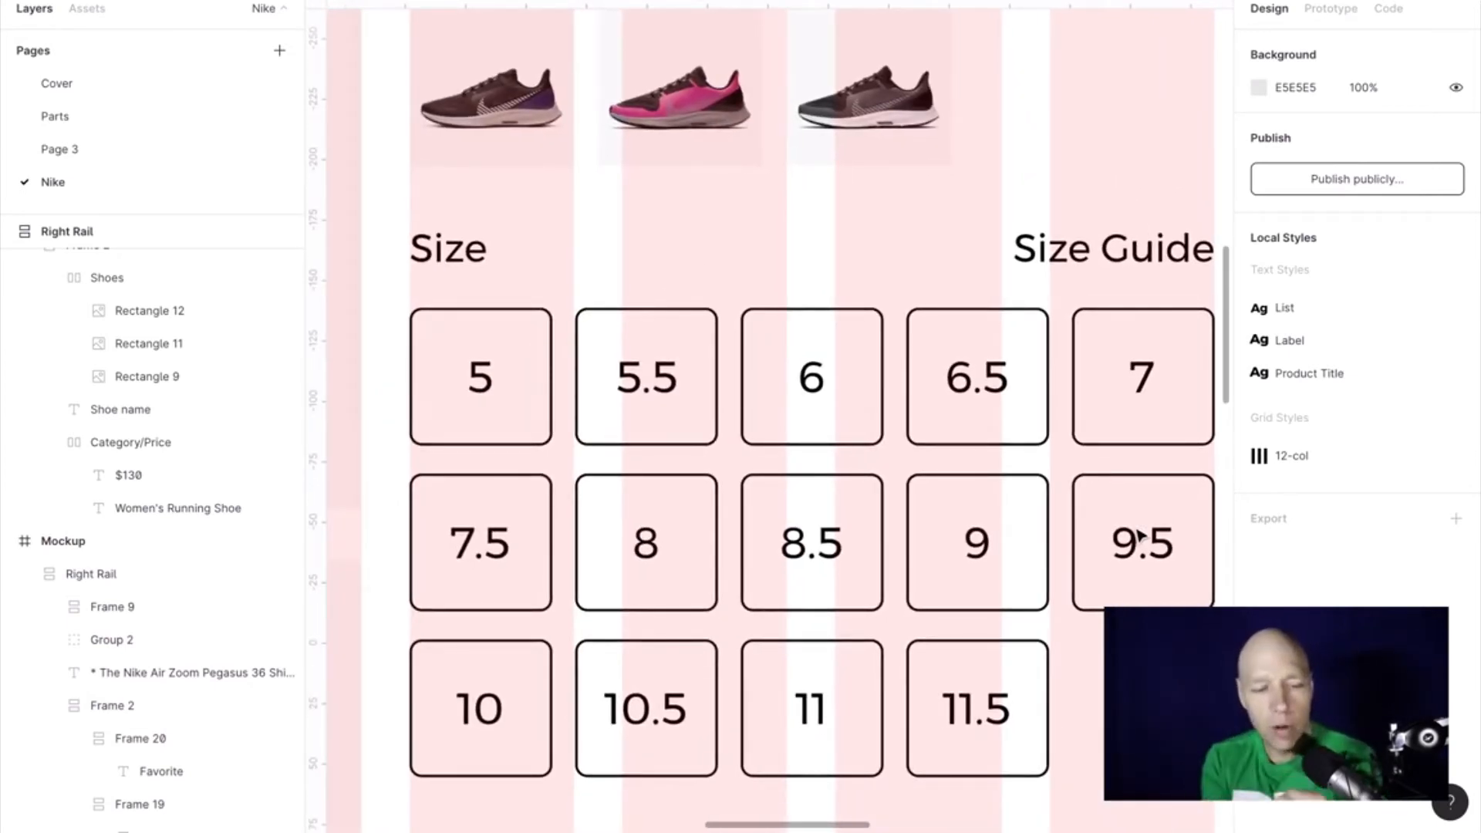
pyautogui.hscroll(4, 1140, 536)
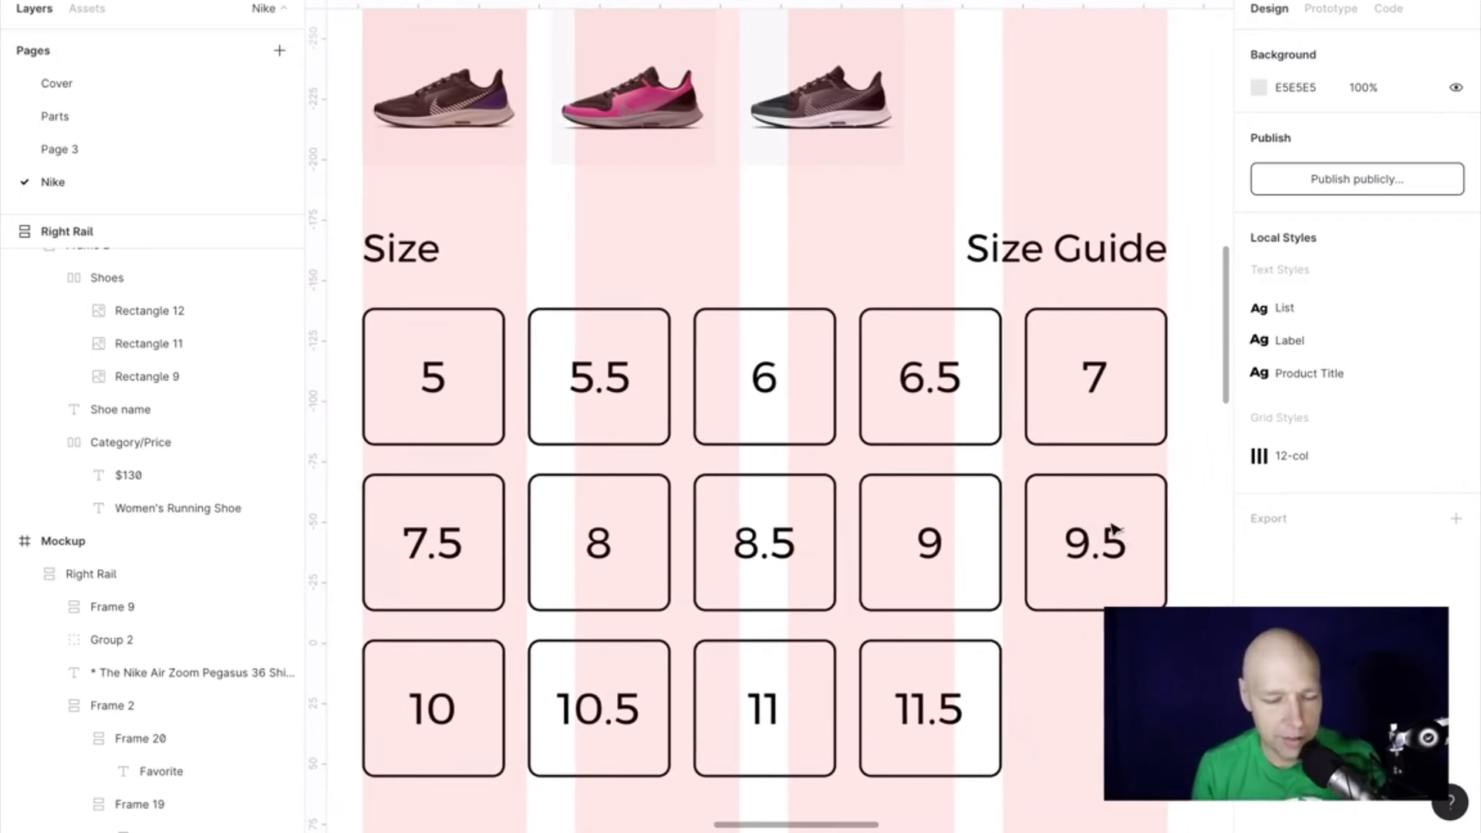
pyautogui.scroll(-3, 1016, 534)
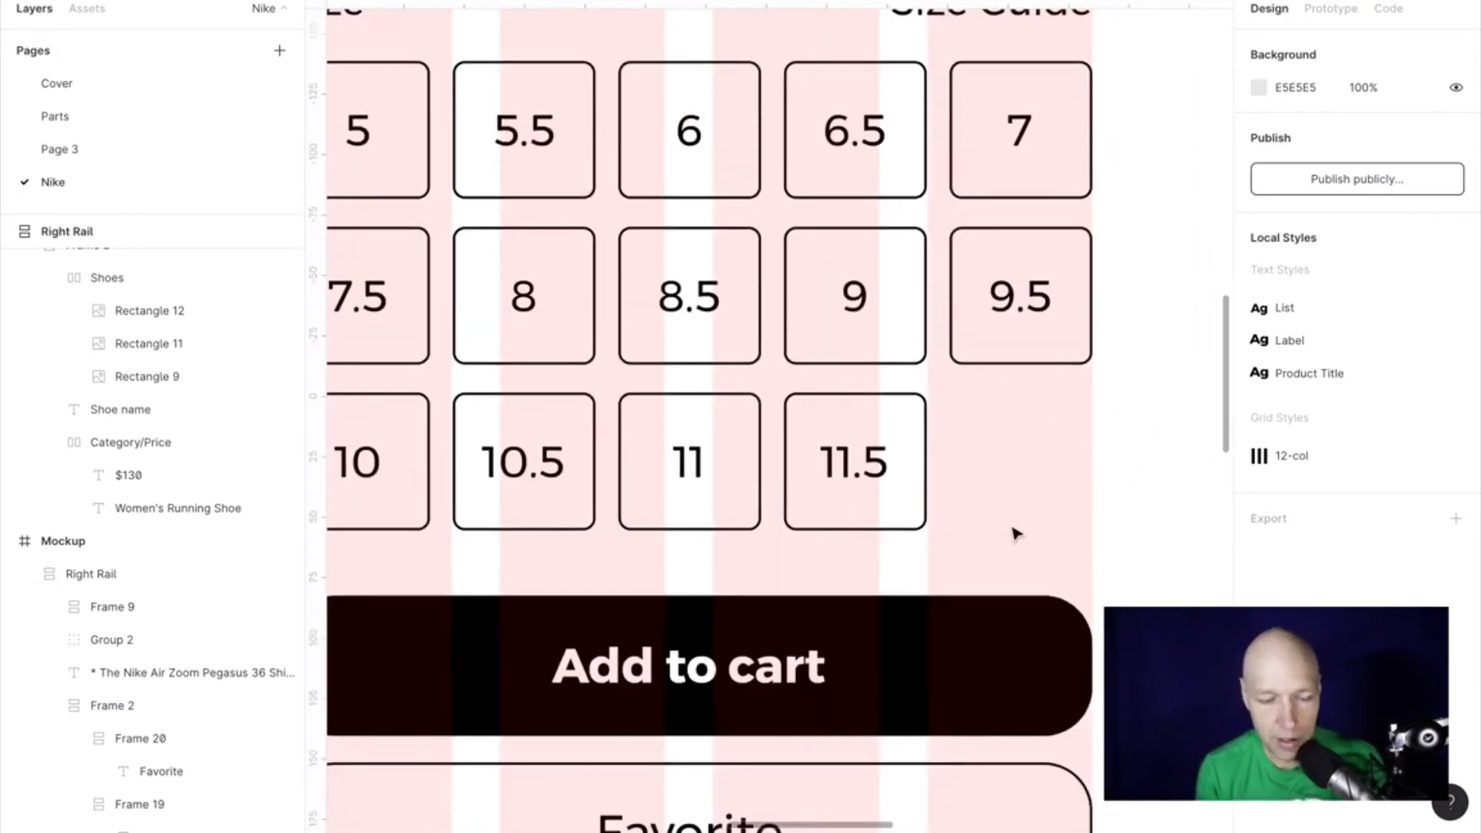
pyautogui.scroll(-3, 1015, 534)
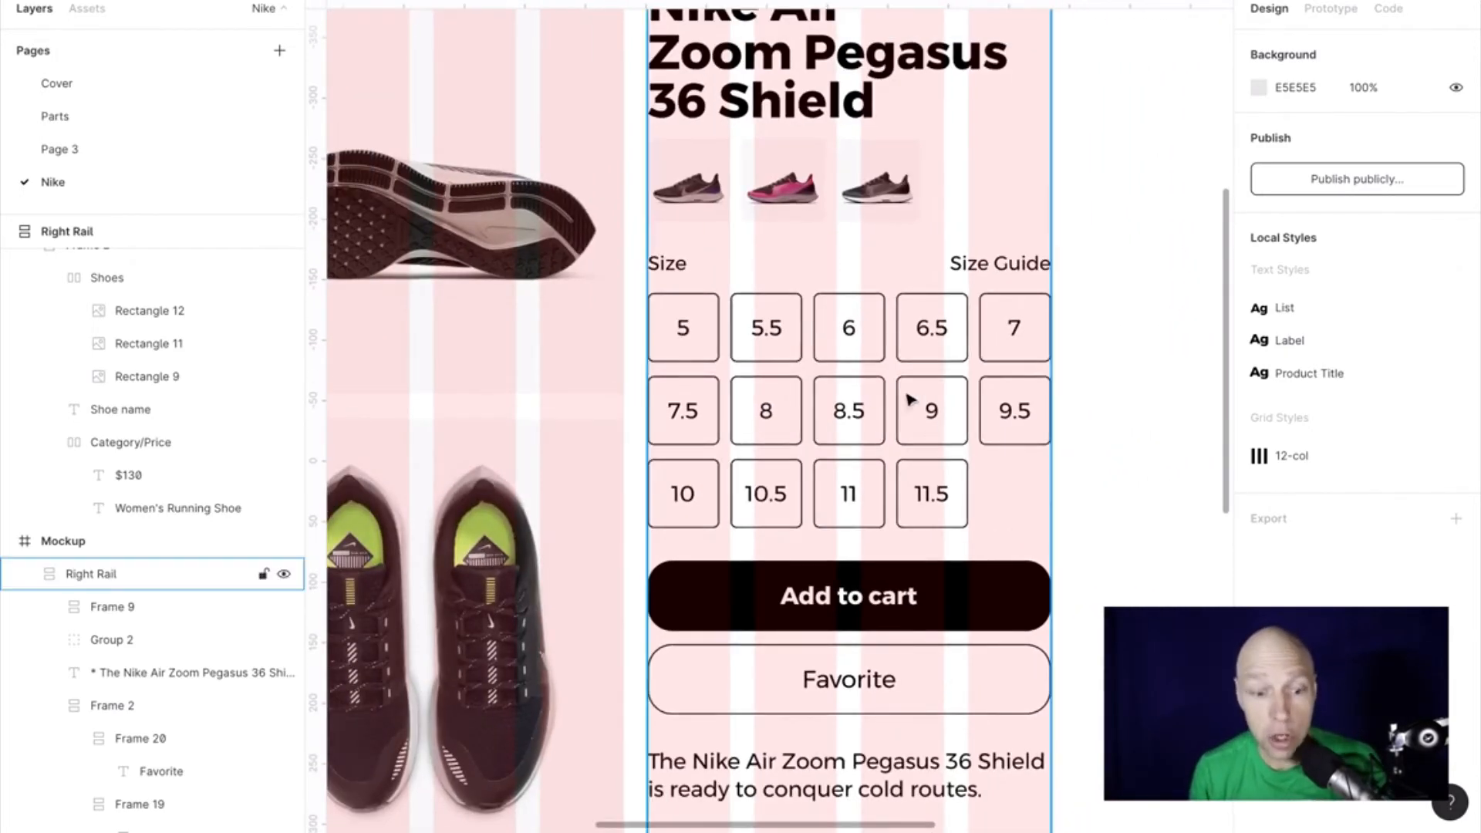
# Step: Duplicate the mockup's group of size buttons into the empty area below the Reviews row and ungroup the duplicate
pyautogui.click(868, 329)
pyautogui.scroll(-8, 868, 329)
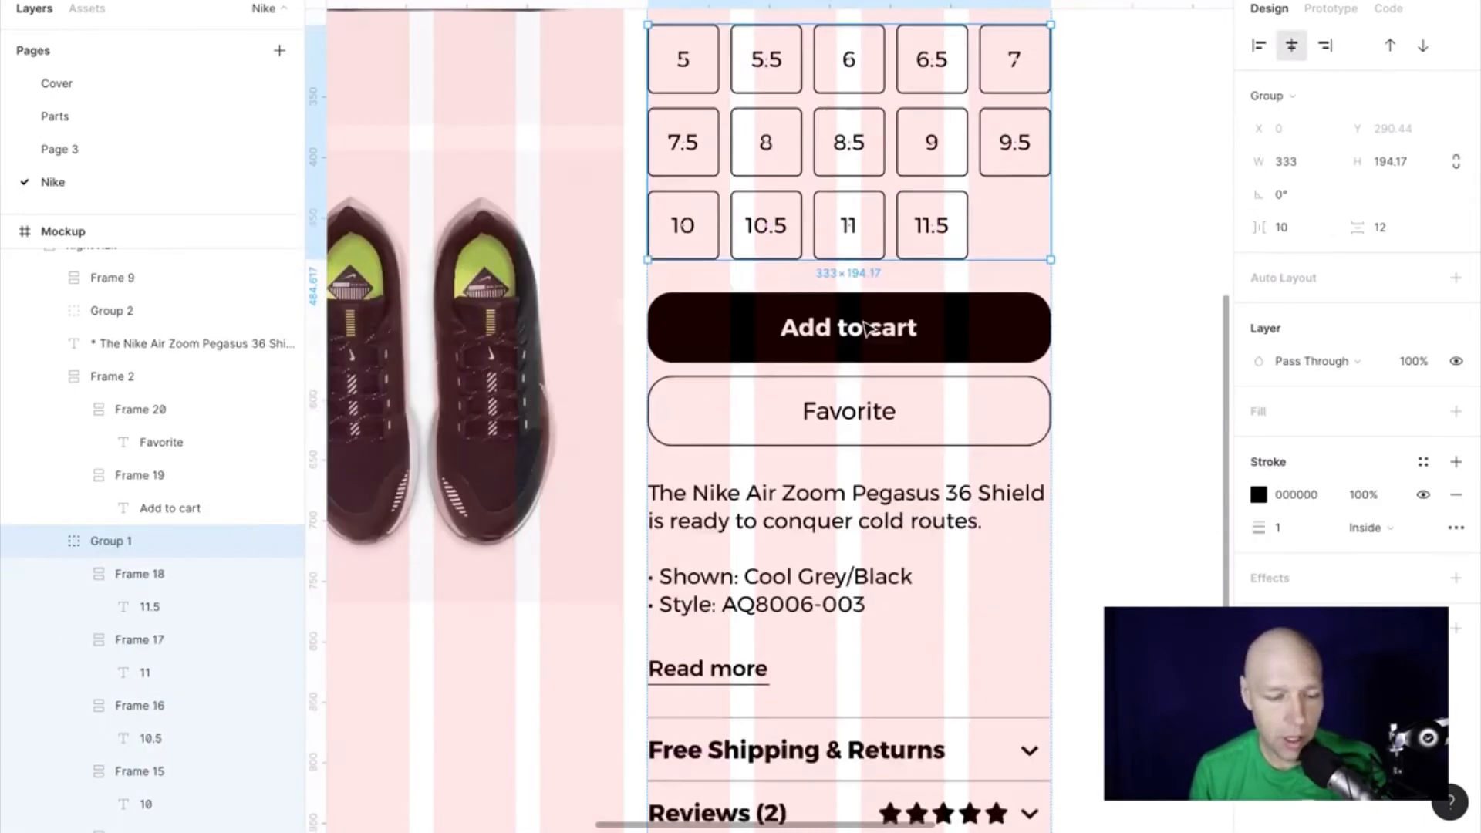
pyautogui.scroll(-4, 867, 330)
pyautogui.hotkey('ctrl', 'v')
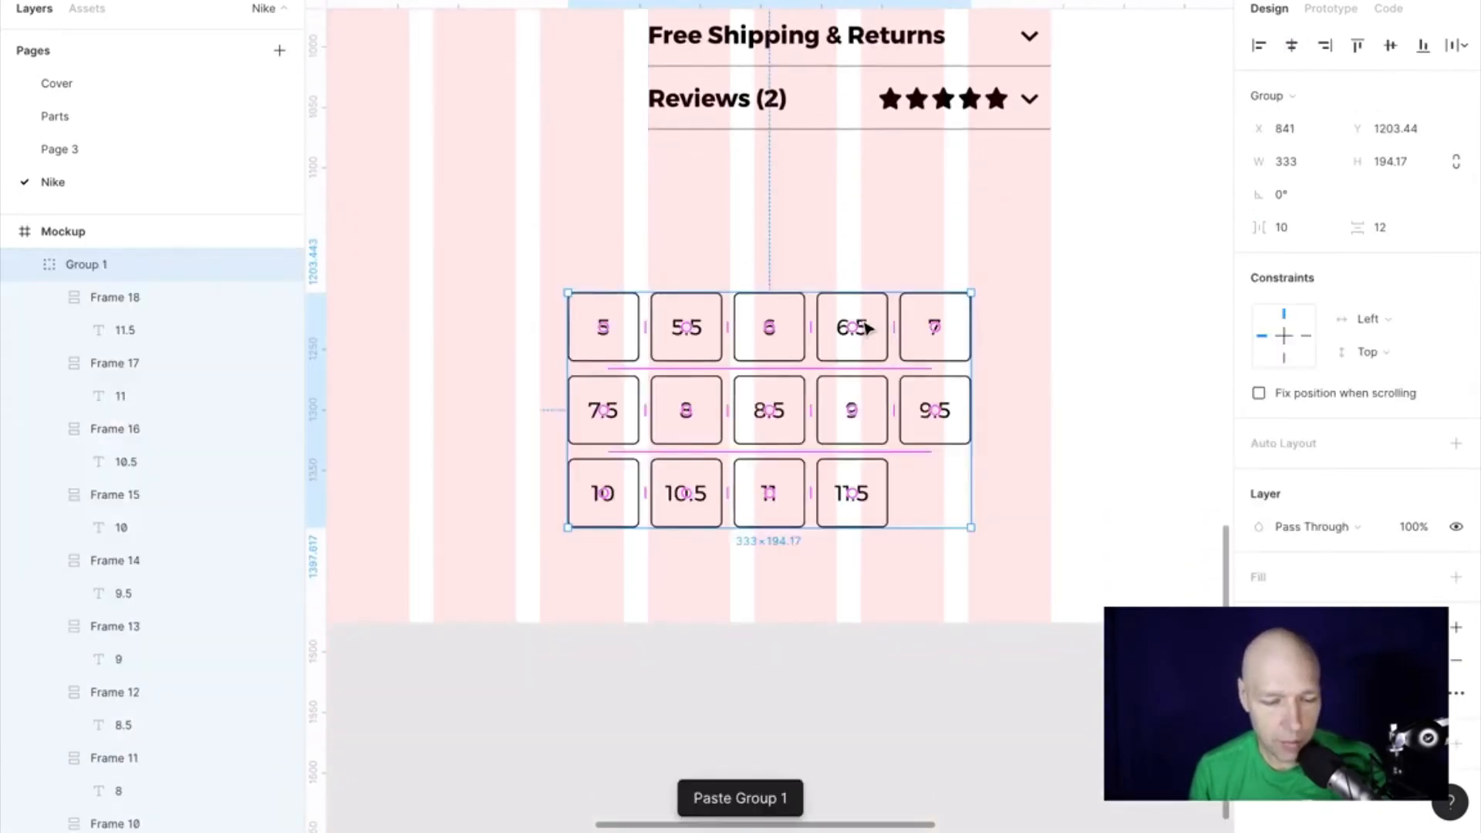
pyautogui.press('Return')
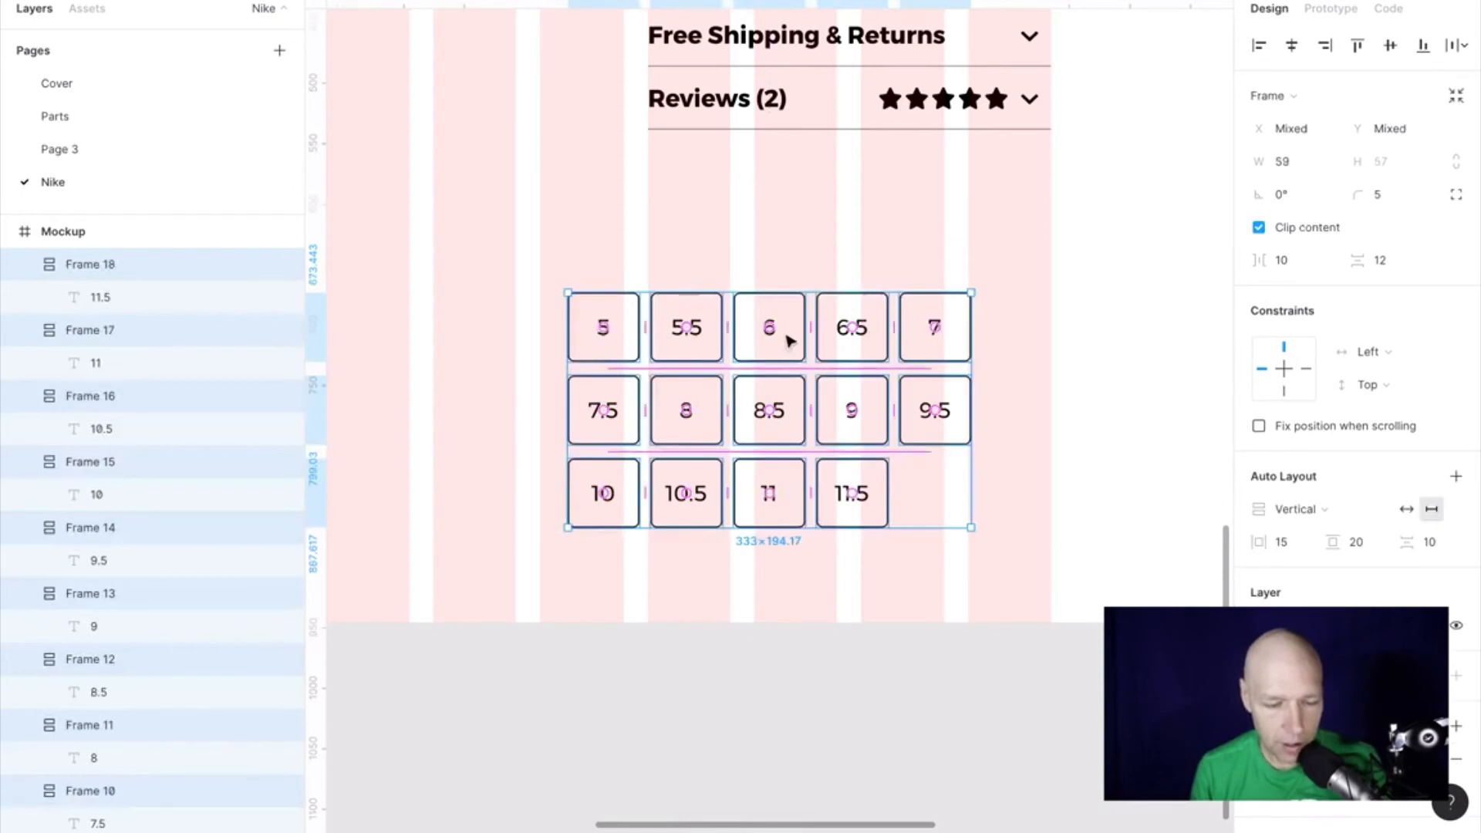
# Step: Move the ungrouped size buttons so that their outer edges line up with the Right Rail's width on the column grid
pyautogui.moveTo(767, 347); pyautogui.dragTo(853, 309)
pyautogui.scroll(5, 1057, 255)
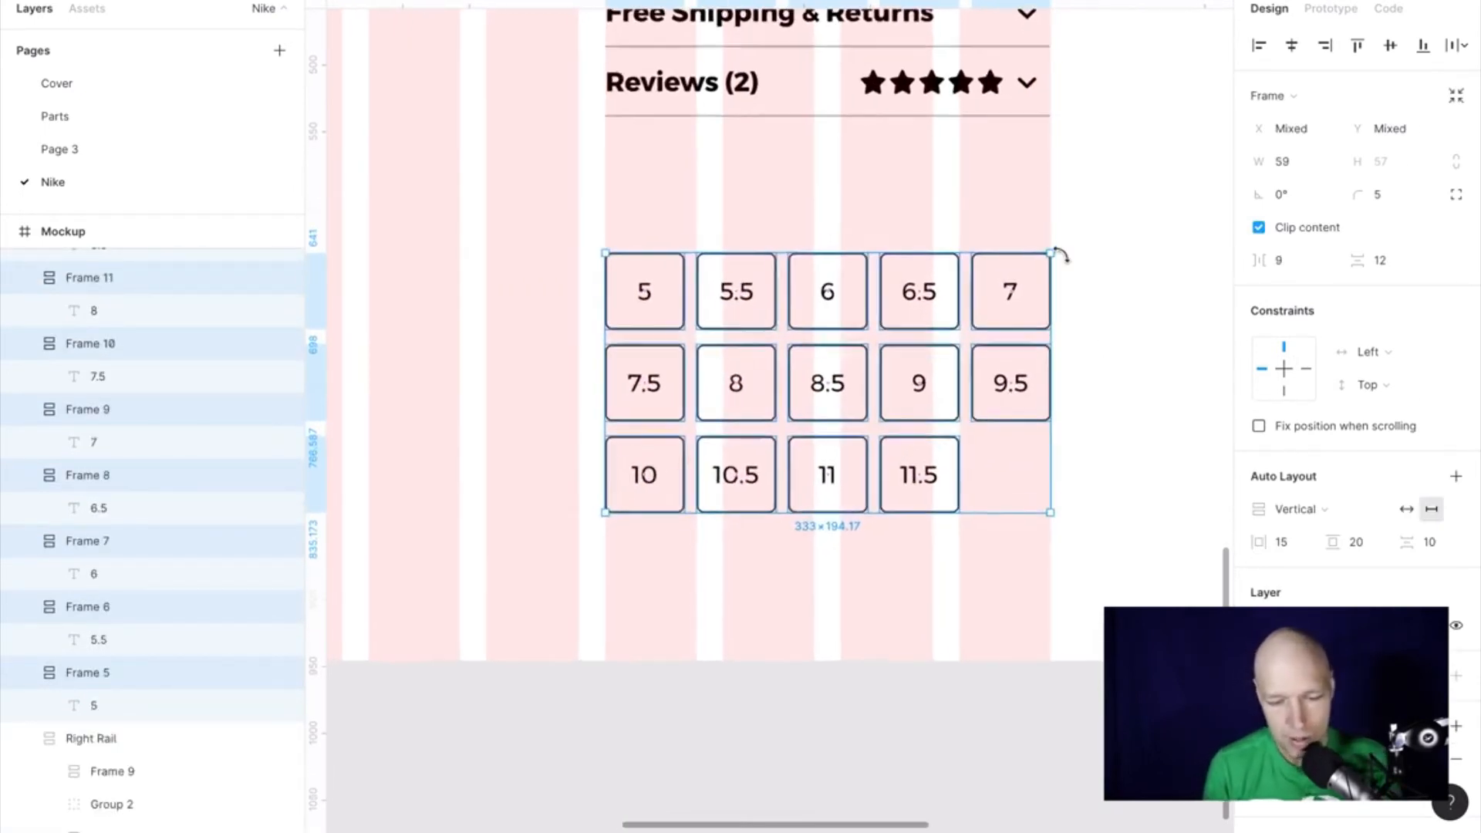
pyautogui.scroll(2, 1061, 254)
pyautogui.scroll(-2, 1061, 255)
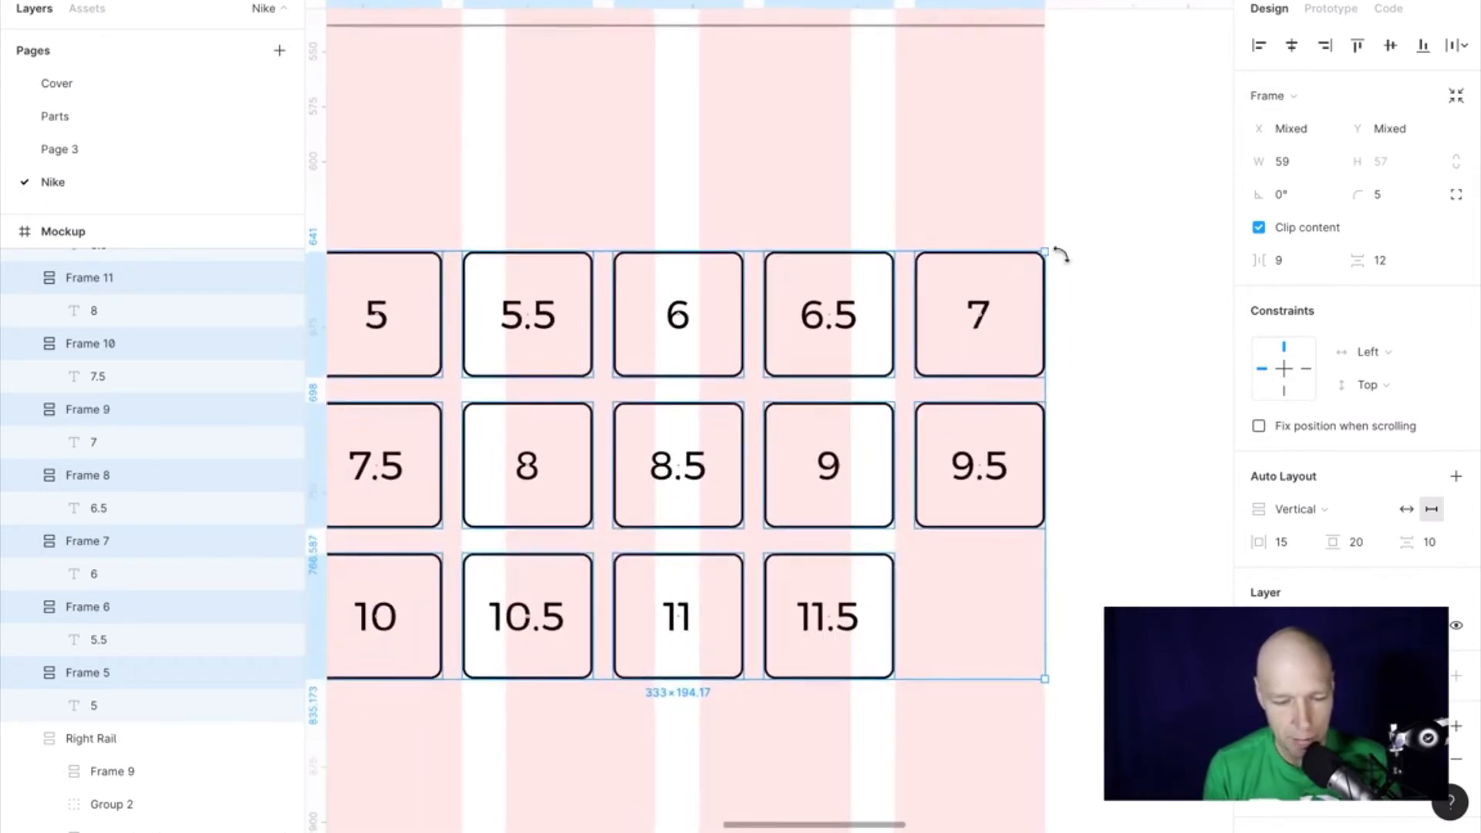
pyautogui.scroll(-3, 1061, 254)
pyautogui.hscroll(-3, 1061, 255)
pyautogui.hscroll(3, 1061, 255)
pyautogui.scroll(2, 1061, 255)
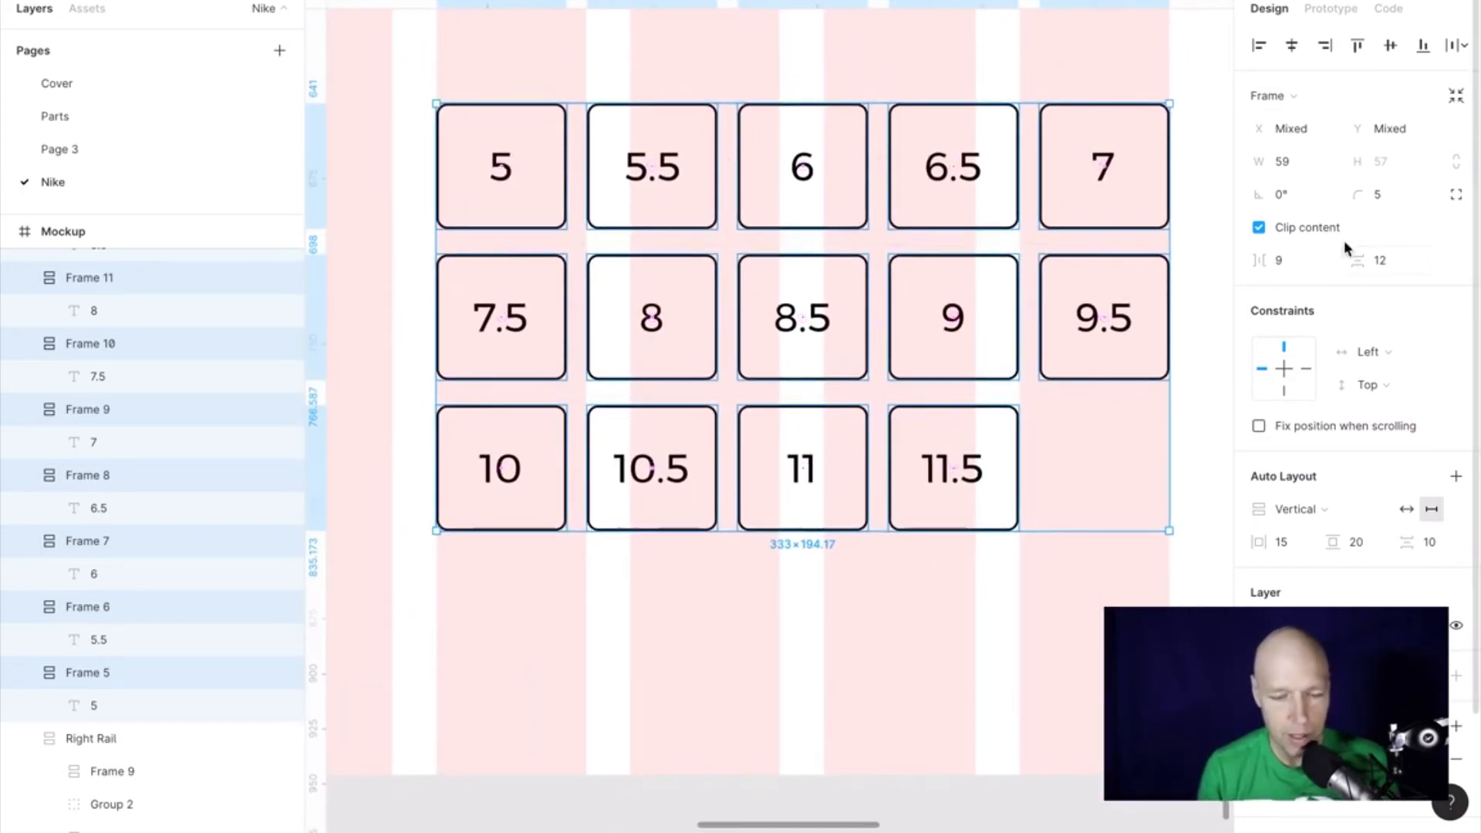
# Step: Try wrapping the first row of duplicated size buttons, 5 to 7, in one horizontal auto layout frame, and undo it
pyautogui.click(1203, 205)
pyautogui.click(1134, 197)
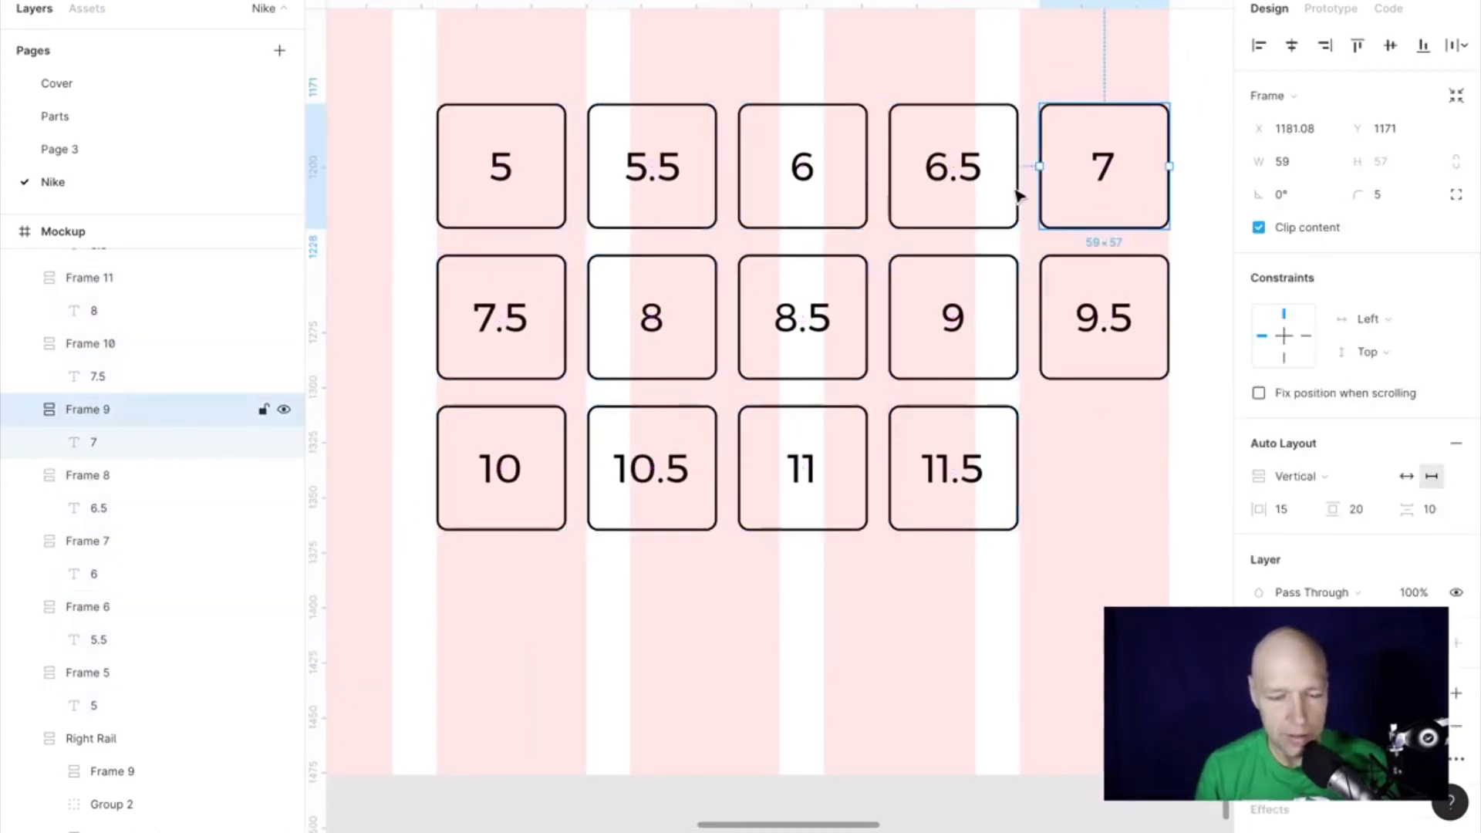
pyautogui.keyDown('shift'); pyautogui.click(949, 193); pyautogui.keyUp('shift')
pyautogui.keyDown('shift'); pyautogui.click(802, 194); pyautogui.keyUp('shift')
pyautogui.keyDown('shift'); pyautogui.click(617, 197); pyautogui.keyUp('shift')
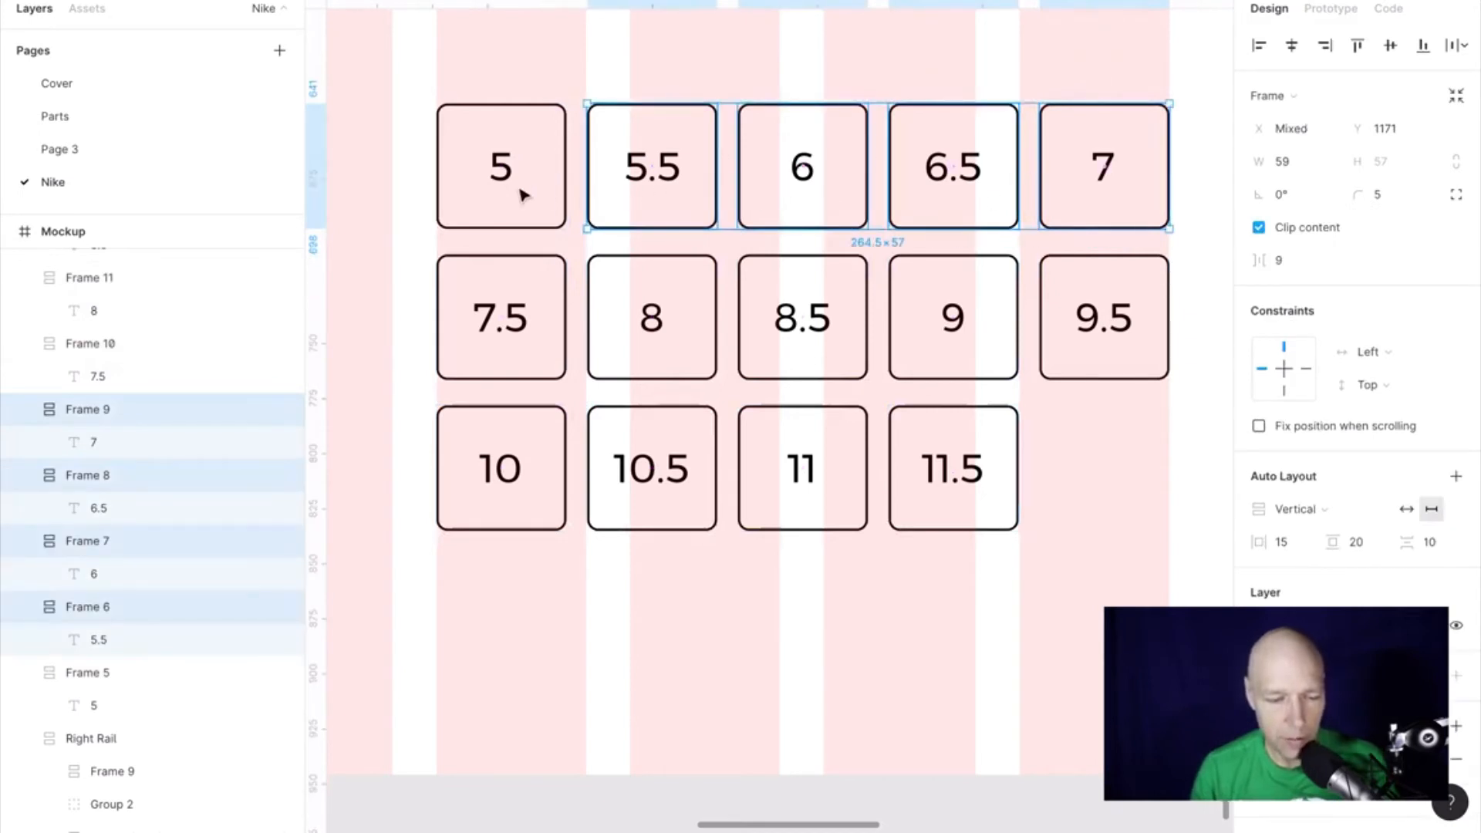
pyautogui.keyDown('shift'); pyautogui.click(540, 195); pyautogui.keyUp('shift')
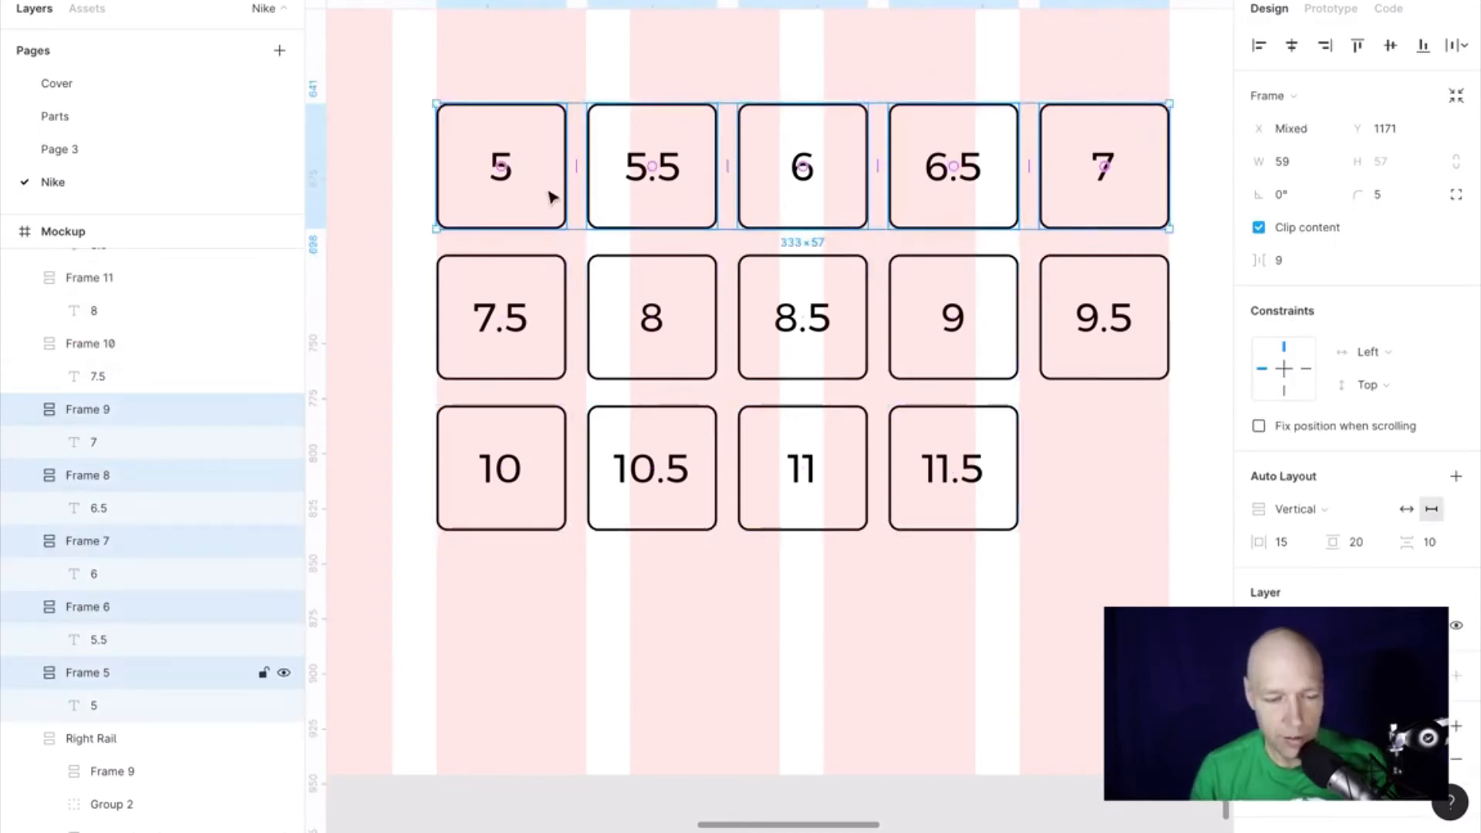
pyautogui.click(1456, 477)
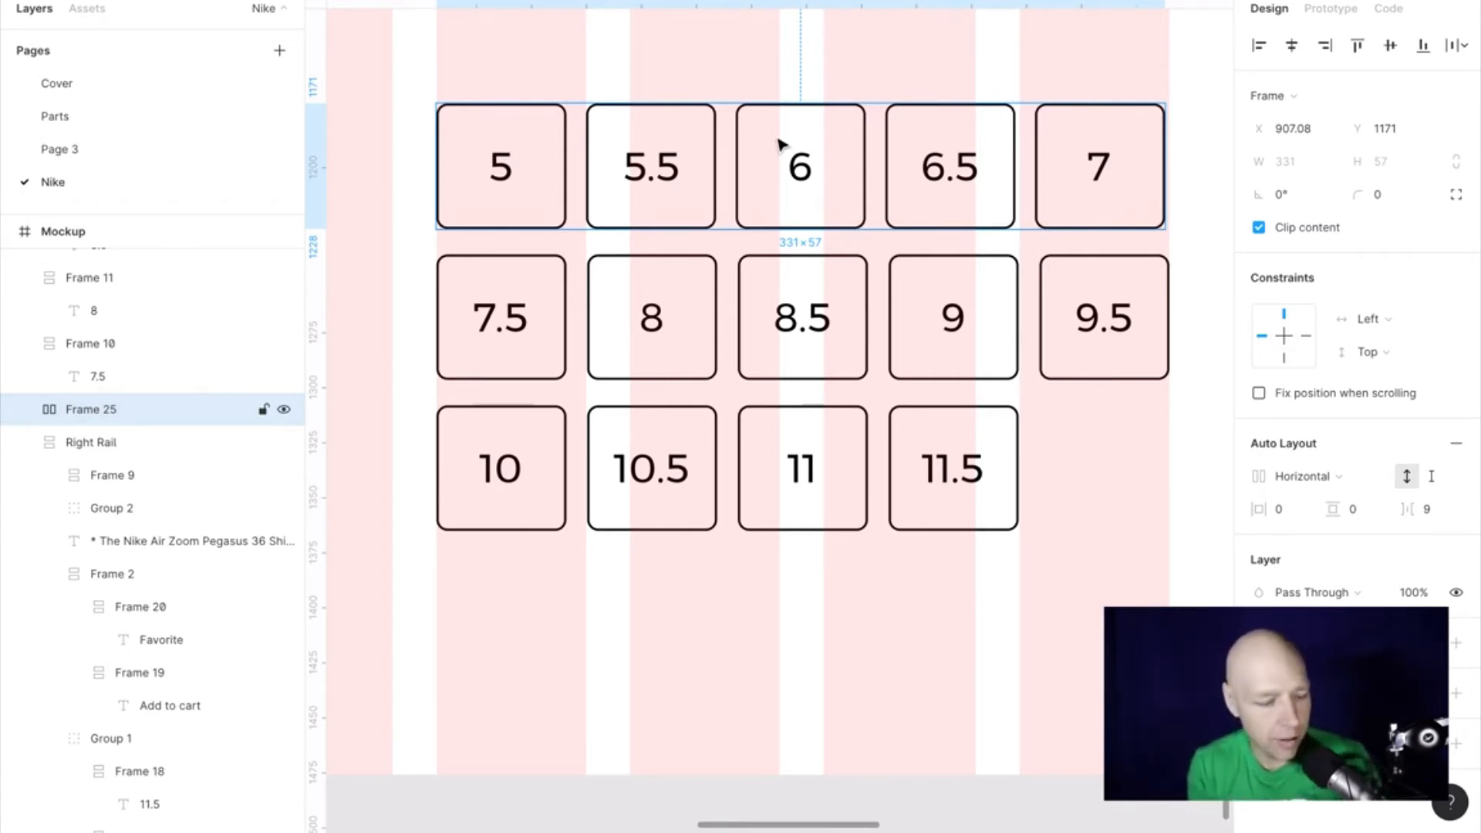
pyautogui.press('Return')
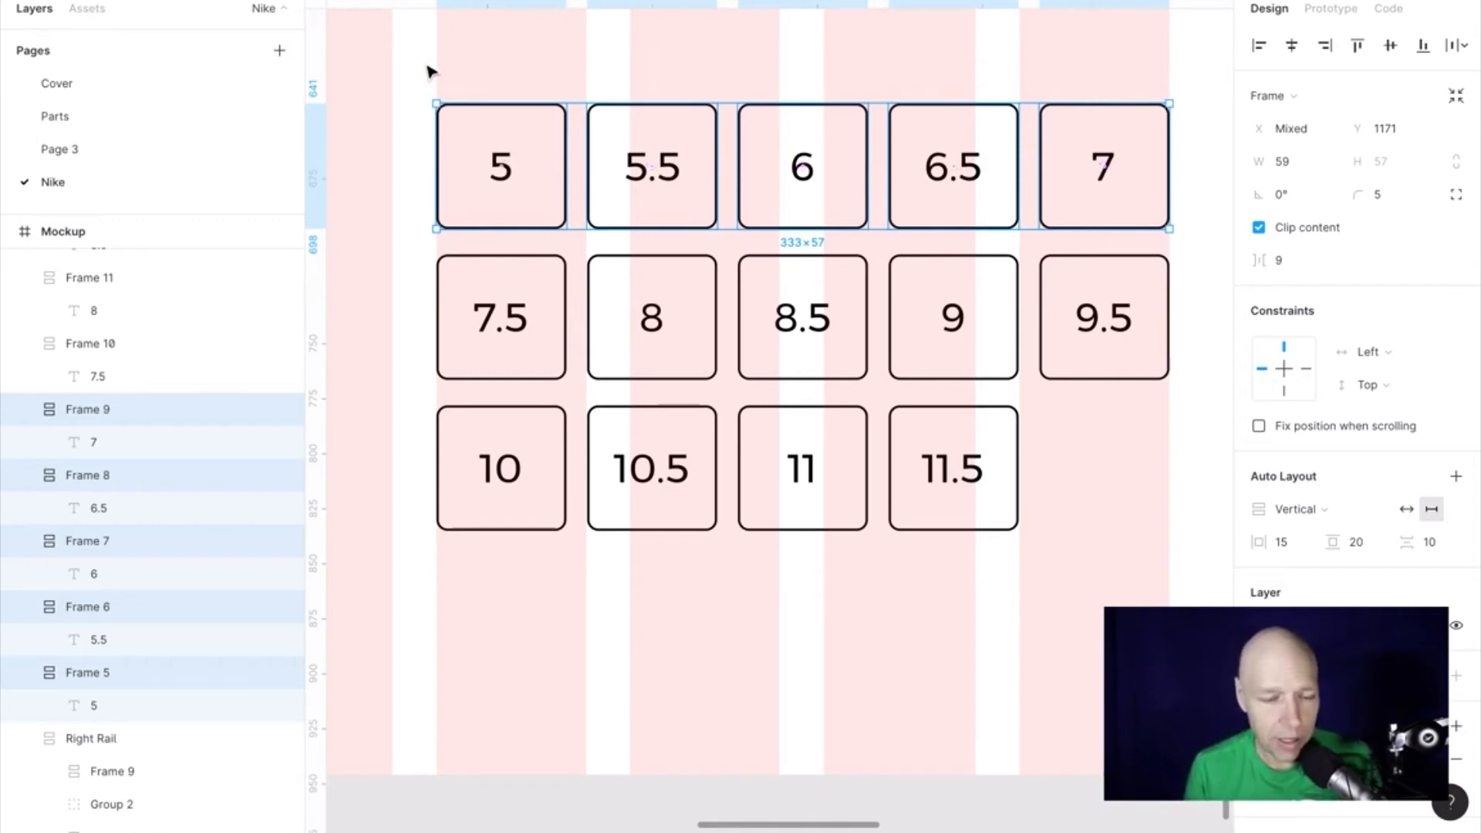
# Step: Select the group of size buttons in the mockup's Right Rail and examine how its frames are grouped
pyautogui.scroll(20, 601, 182)
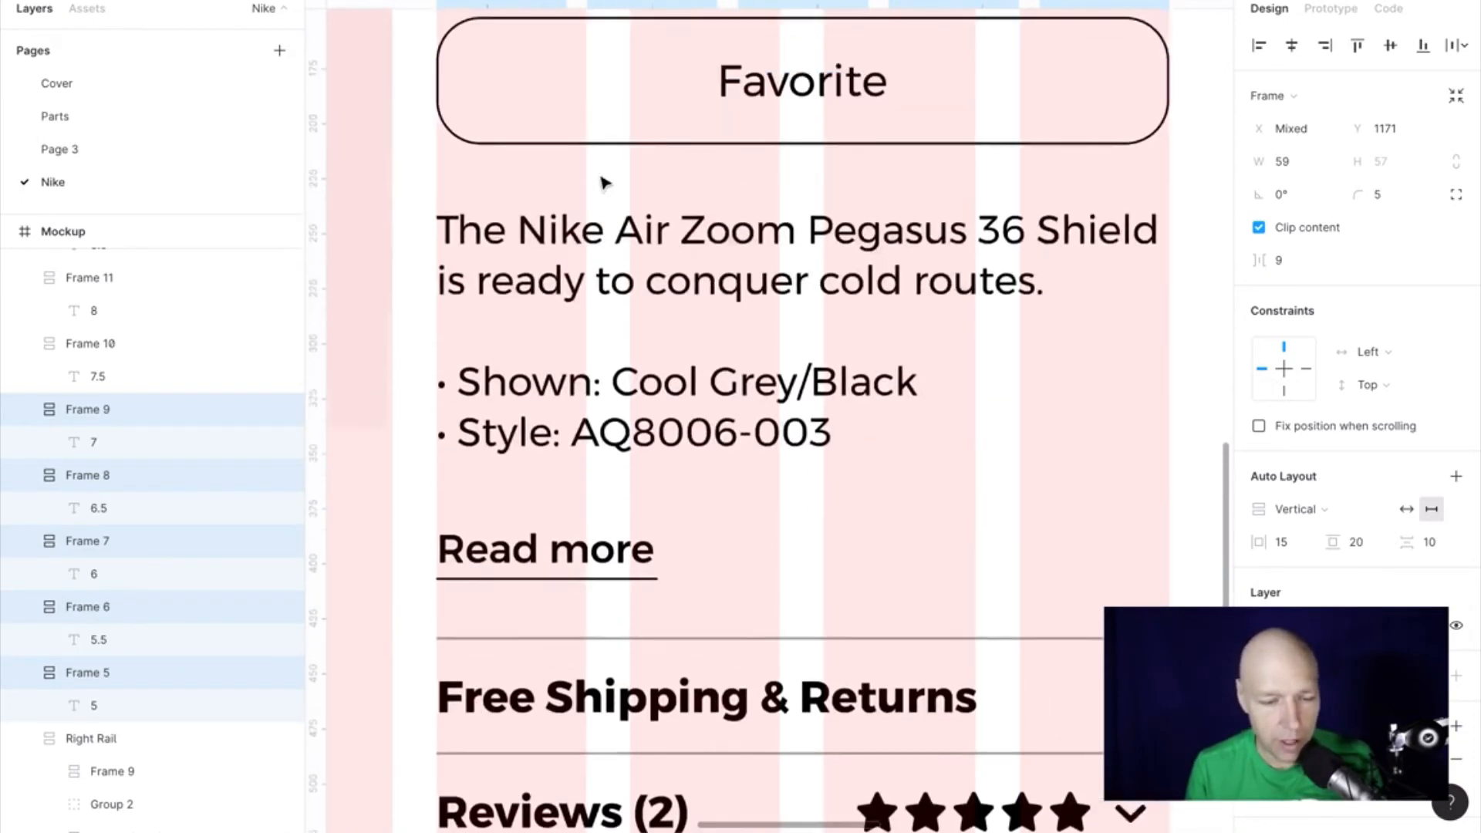
pyautogui.scroll(2, 563, 174)
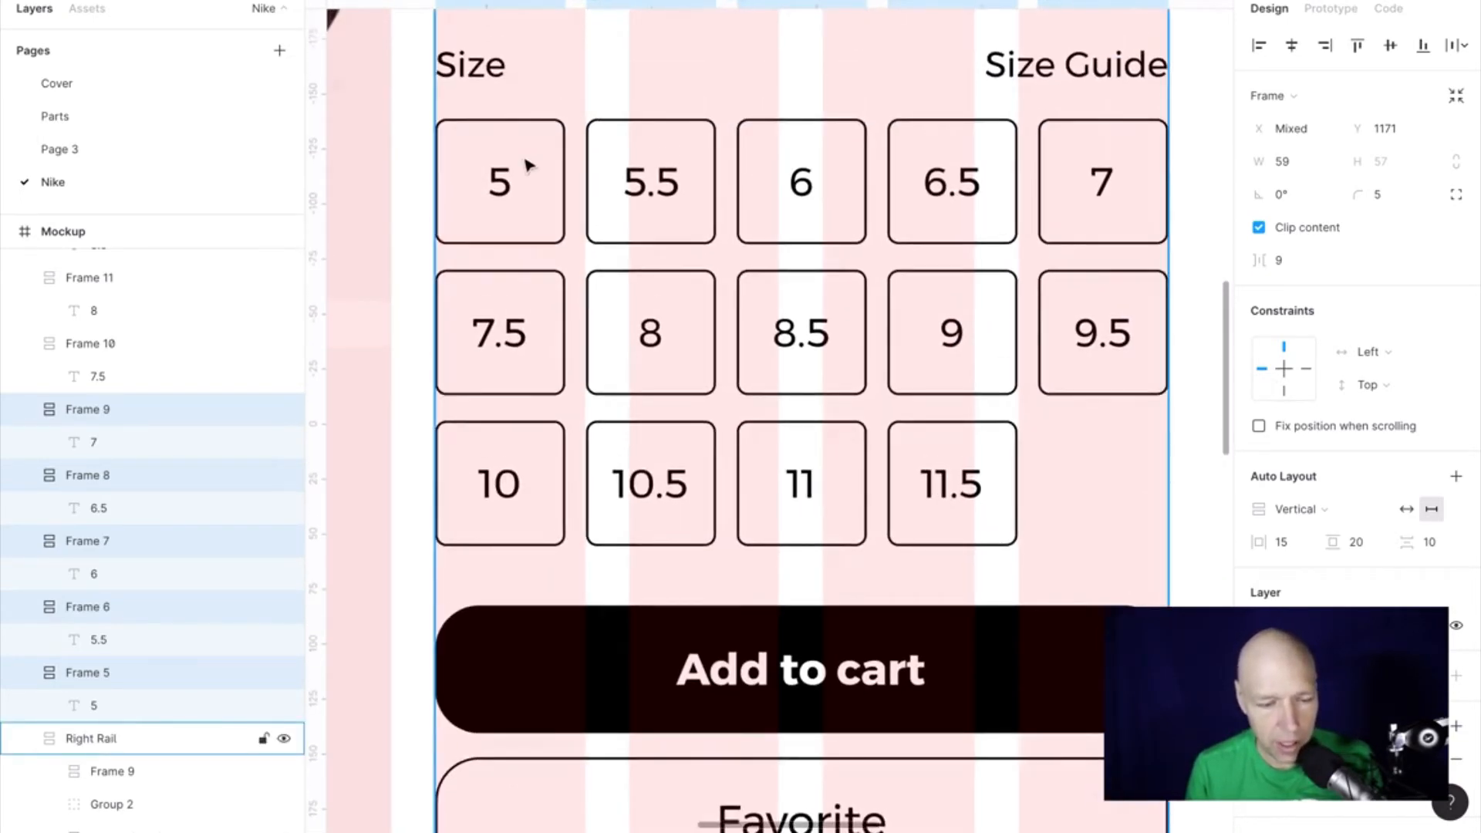
pyautogui.click(526, 163)
pyautogui.doubleClick(524, 164)
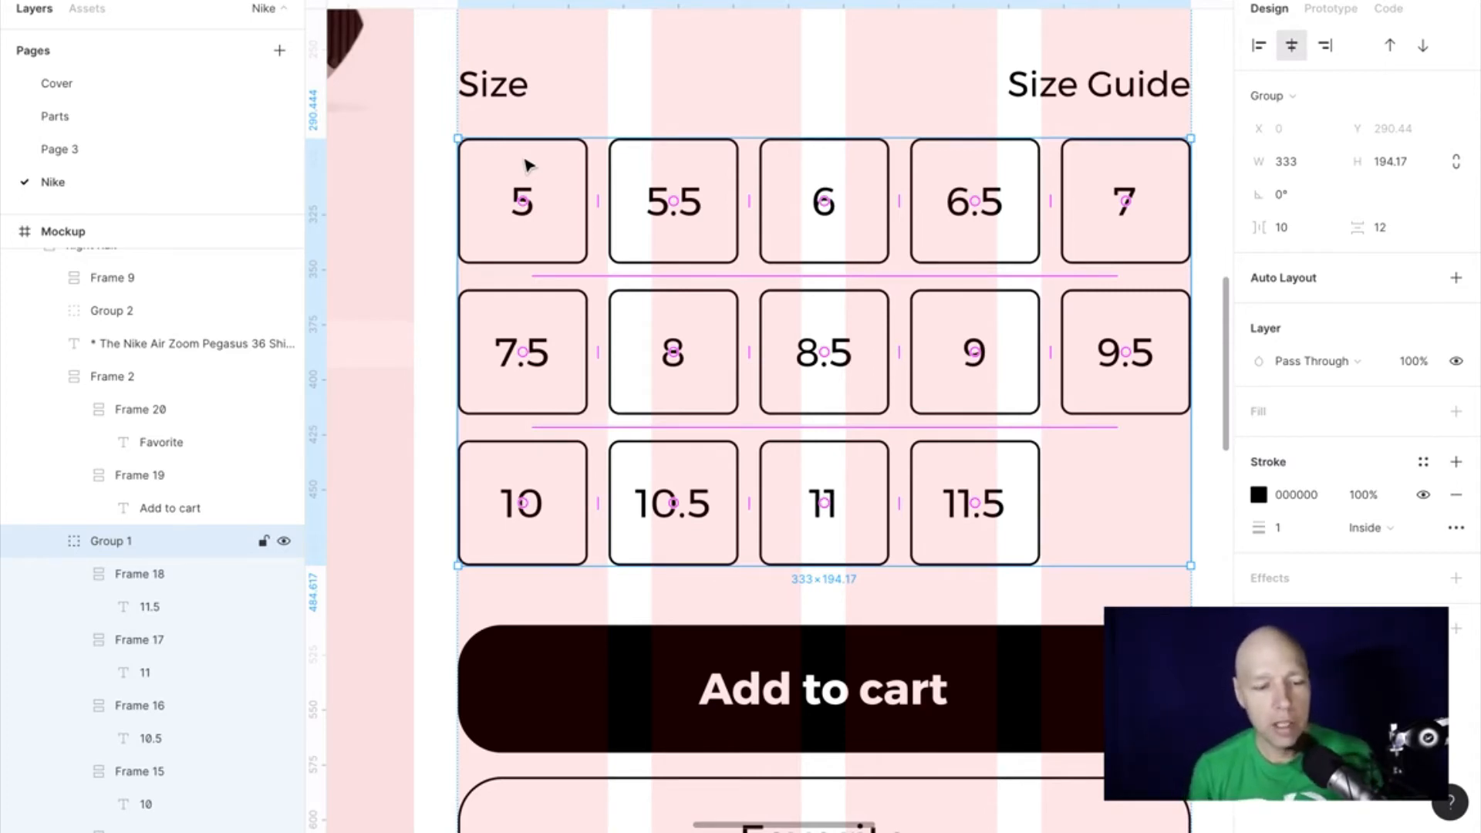
# Step: Return to the Right Rail copy outside the mockup and examine the rows and spacing of its size button group
pyautogui.scroll(-5, 526, 164)
pyautogui.hscroll(7, 525, 158)
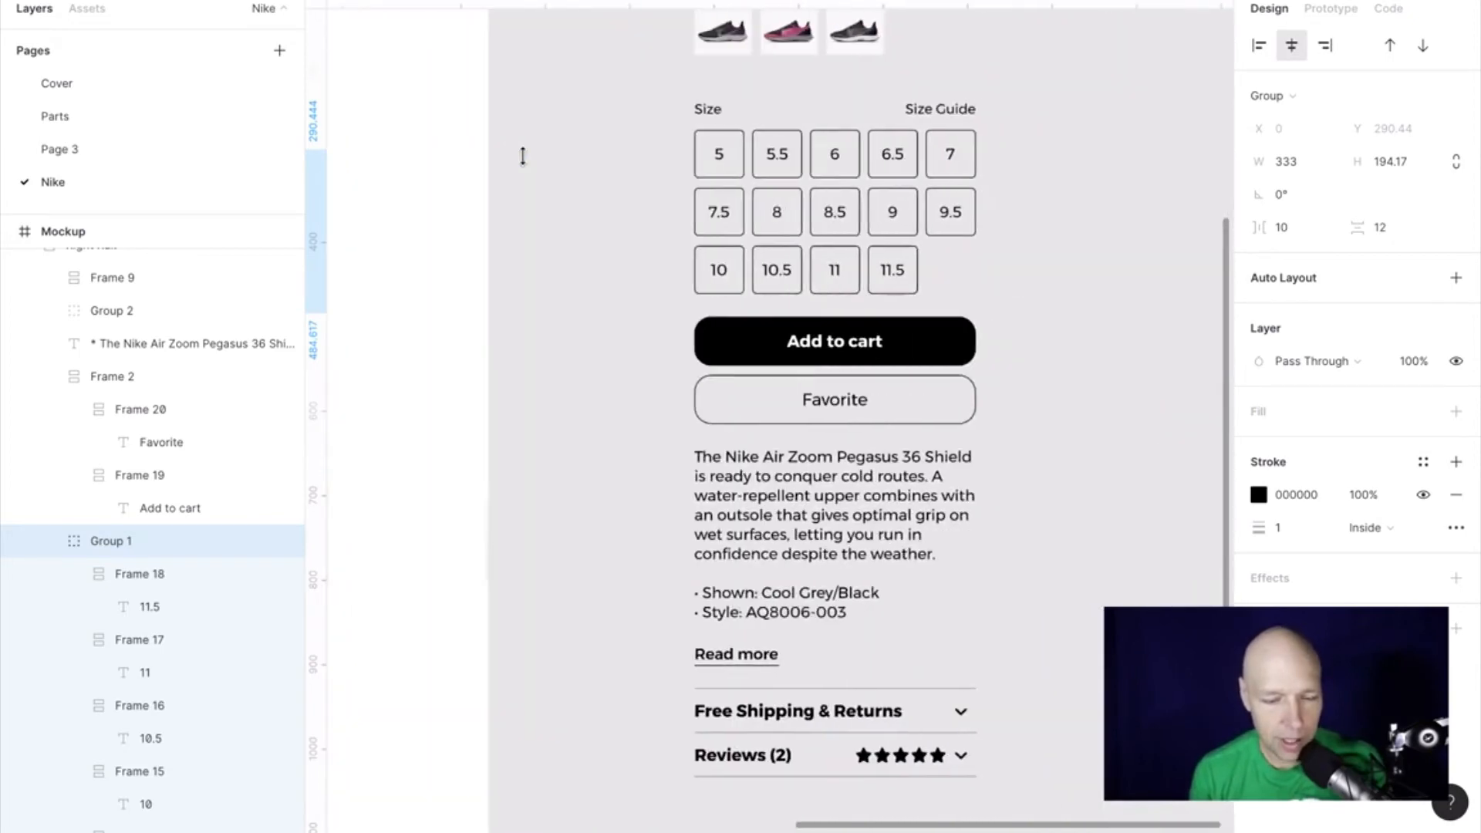
pyautogui.moveTo(679, 173)
pyautogui.mouseDown()
pyautogui.moveTo(683, 306)
pyautogui.moveTo(679, 129)
pyautogui.moveTo(679, 158)
pyautogui.mouseUp()
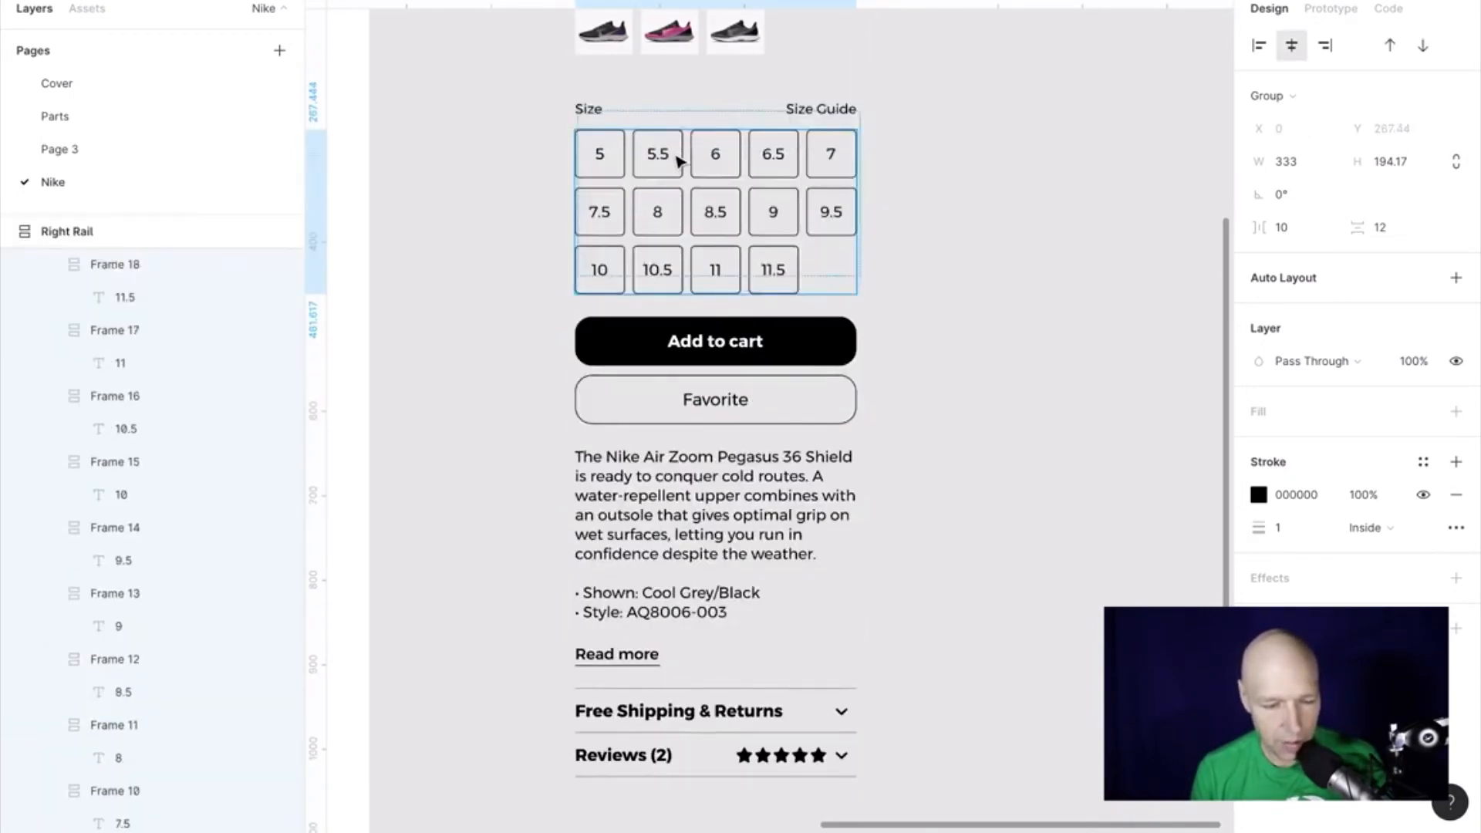
pyautogui.scroll(5, 679, 174)
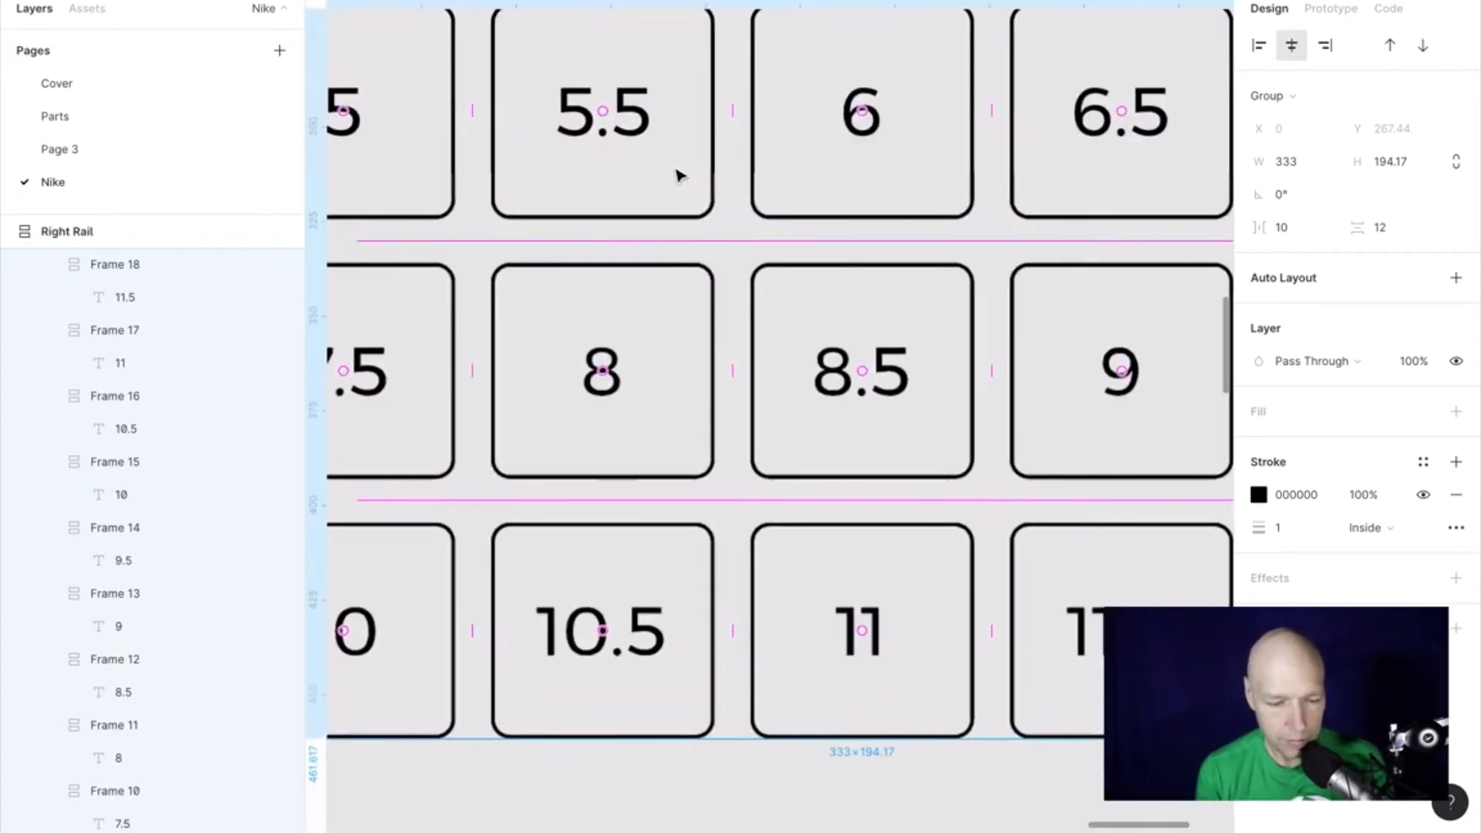
pyautogui.scroll(-4, 679, 174)
pyautogui.scroll(3, 679, 174)
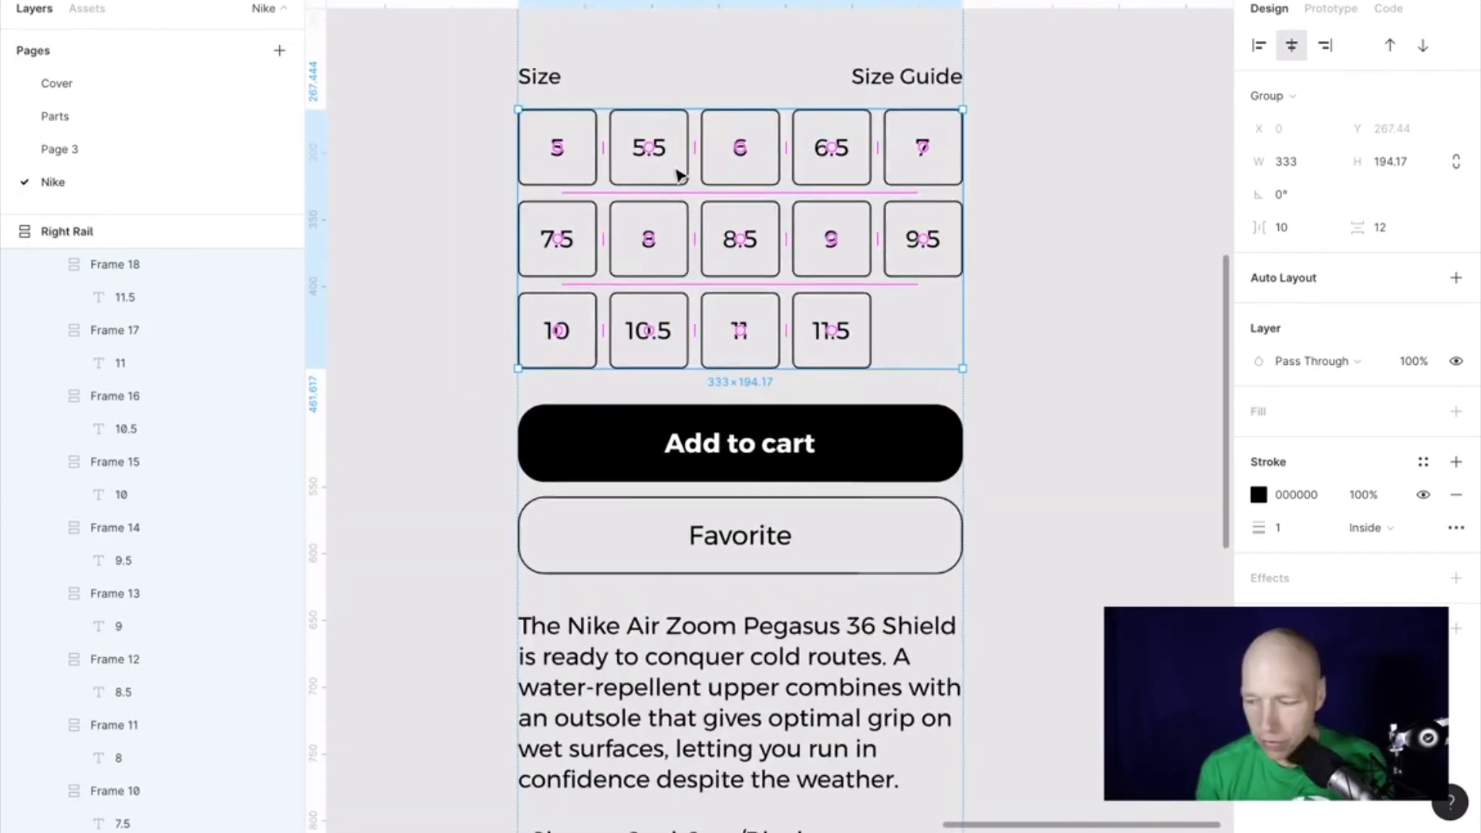
# Step: Try reordering the size button group below the Favorite button and up under the category and price row, and undo it
pyautogui.press('Escape')
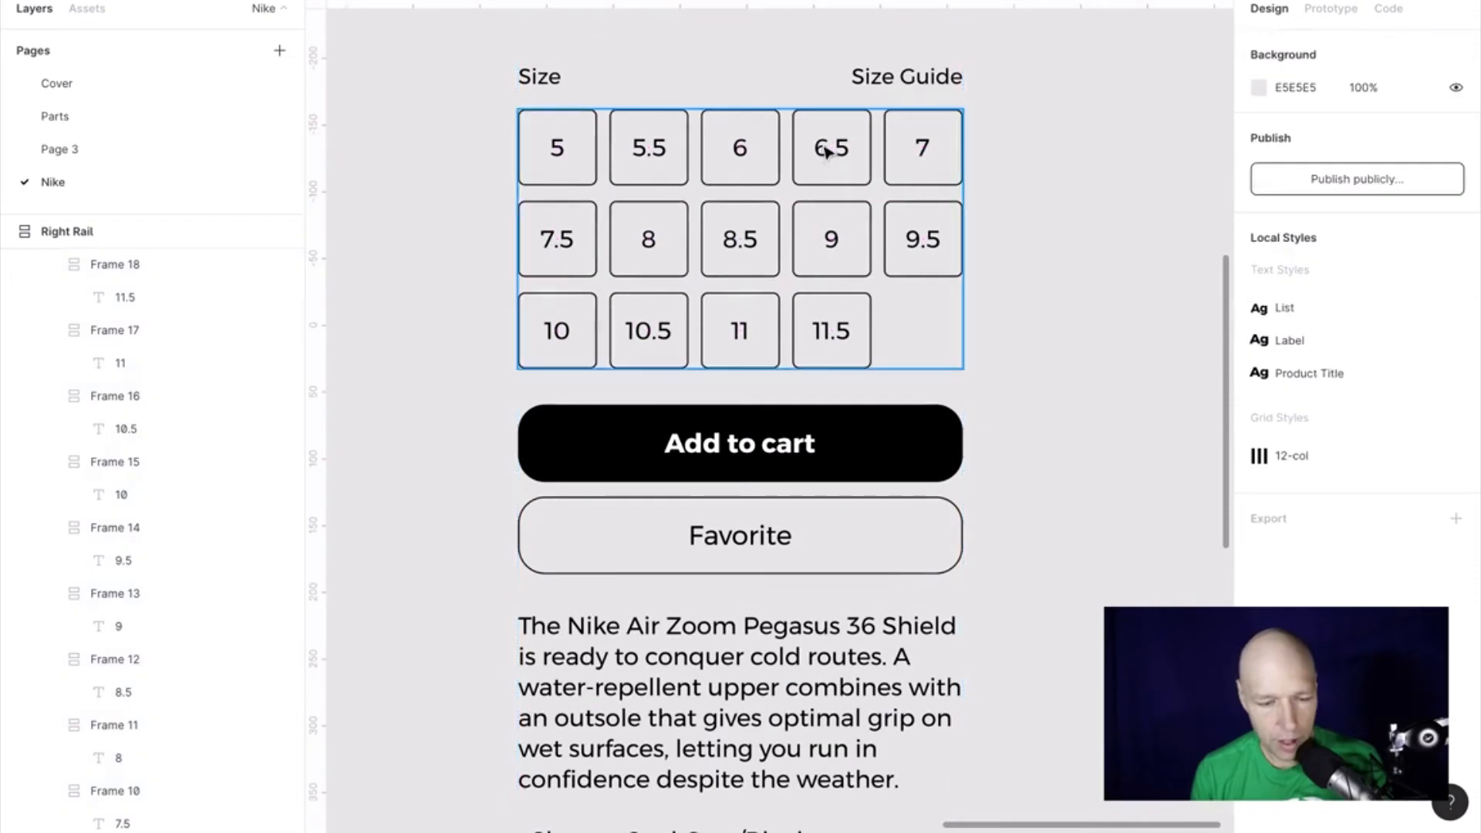
pyautogui.moveTo(824, 136); pyautogui.dragTo(826, 315)
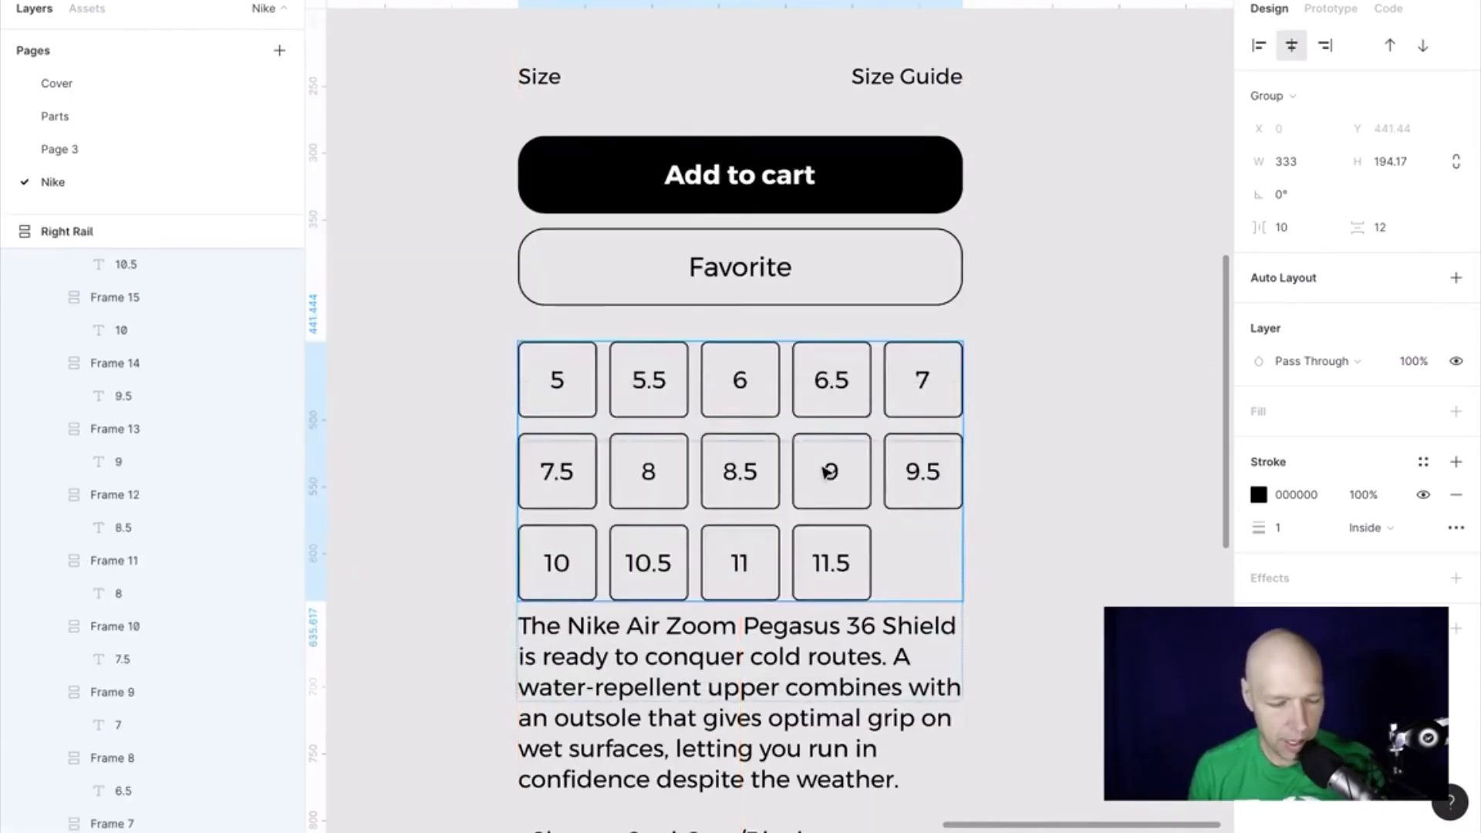
pyautogui.moveTo(824, 544); pyautogui.dragTo(820, 336)
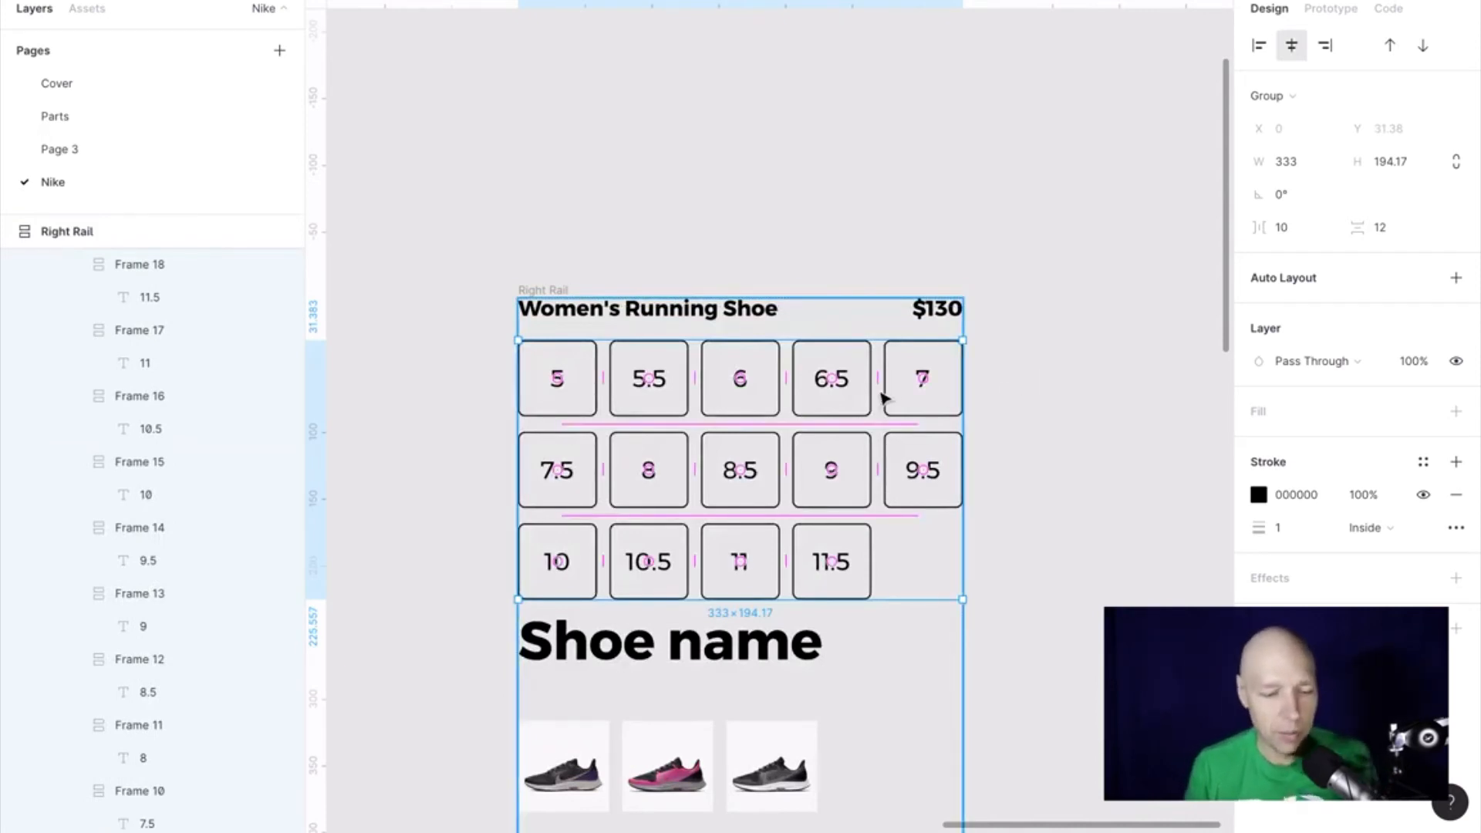
pyautogui.hotkey('ctrl', 'z')
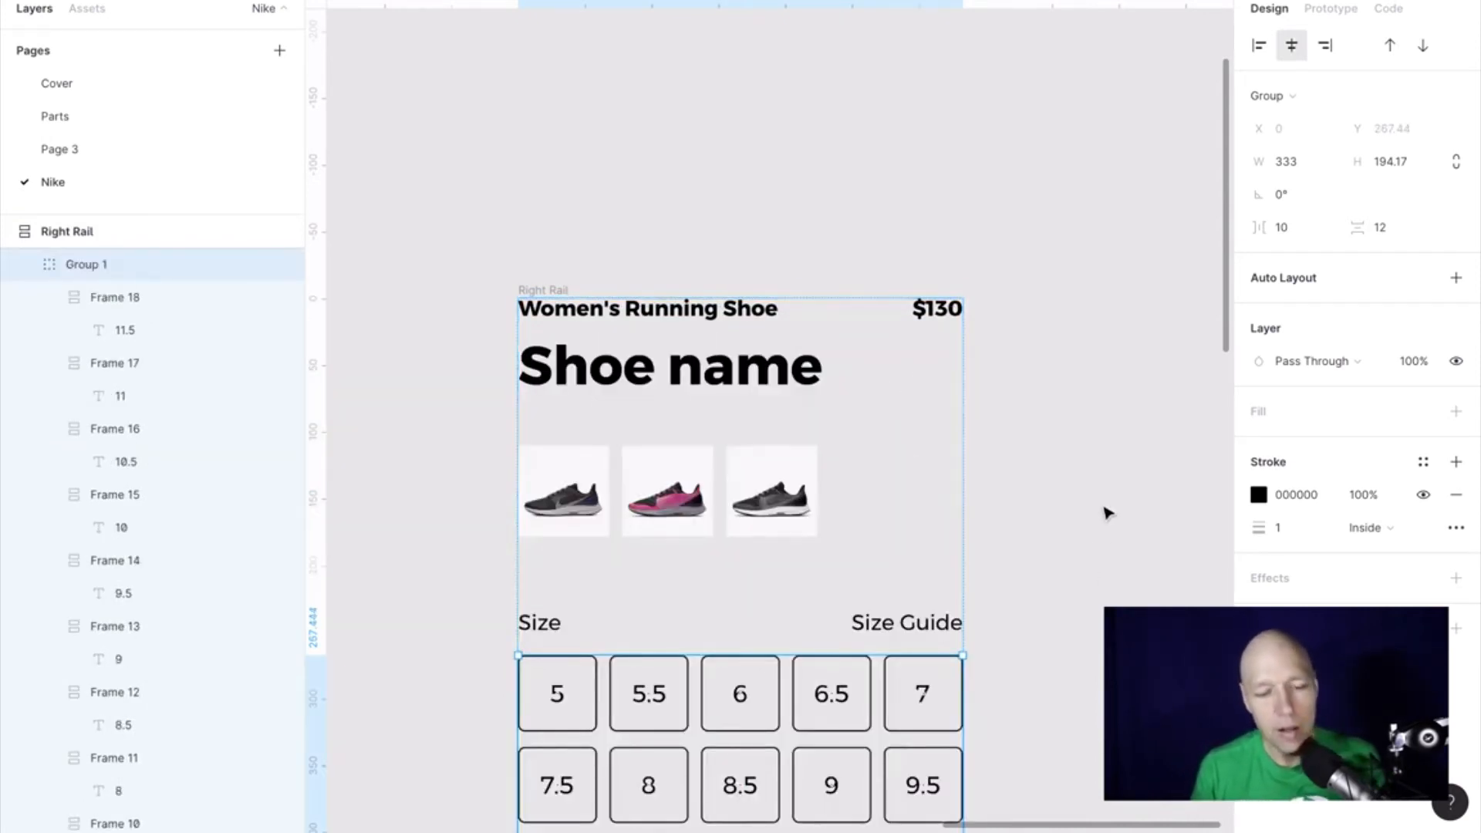
# Step: Try moving the frame with the Add to cart and Favorite buttons above the size section and back below the size buttons
pyautogui.scroll(-6, 1104, 512)
pyautogui.click(801, 557)
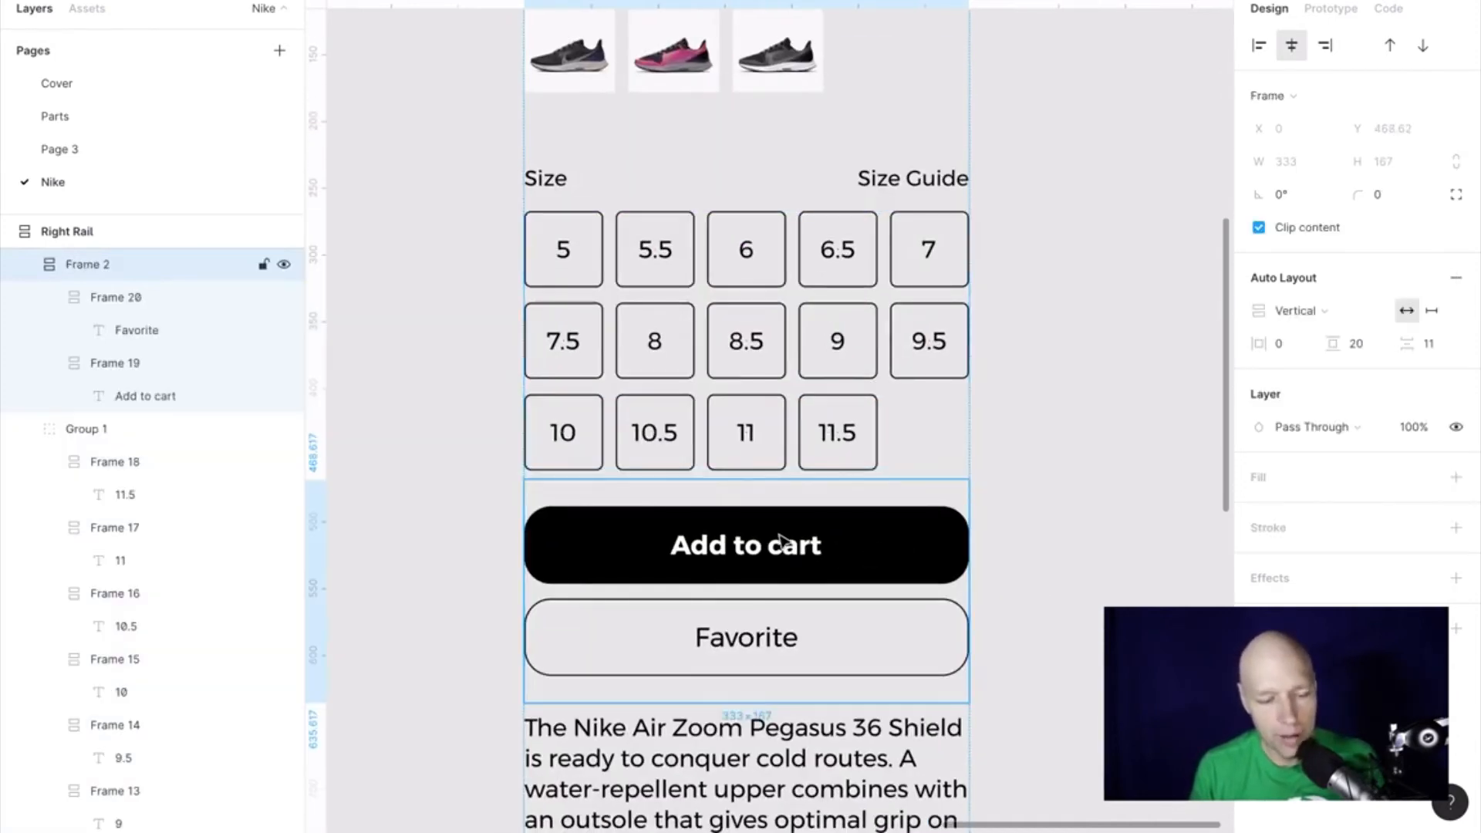
pyautogui.moveTo(817, 554); pyautogui.dragTo(810, 103)
pyautogui.scroll(3, 856, 147)
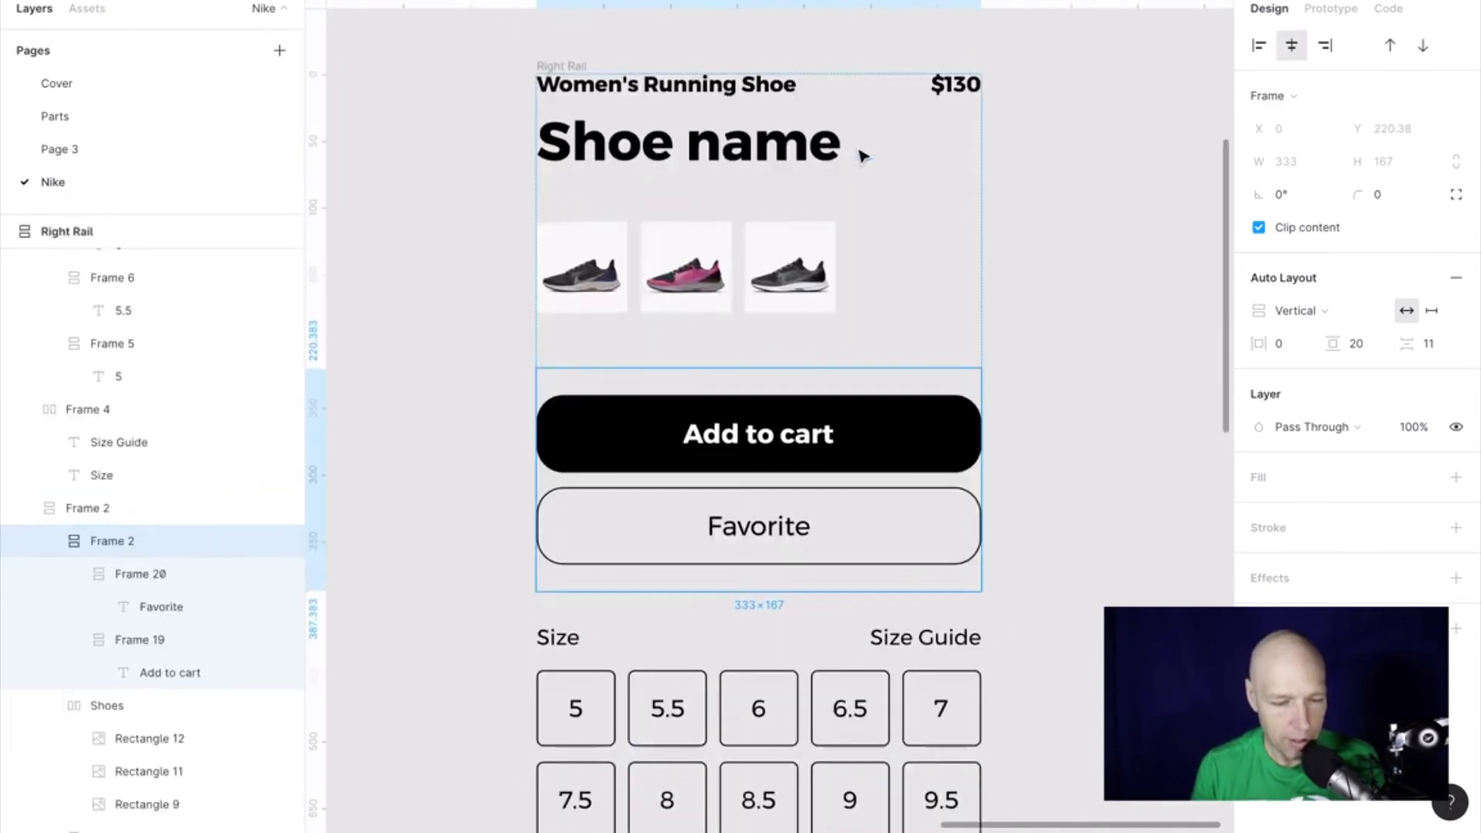
pyautogui.moveTo(848, 462); pyautogui.dragTo(840, 628)
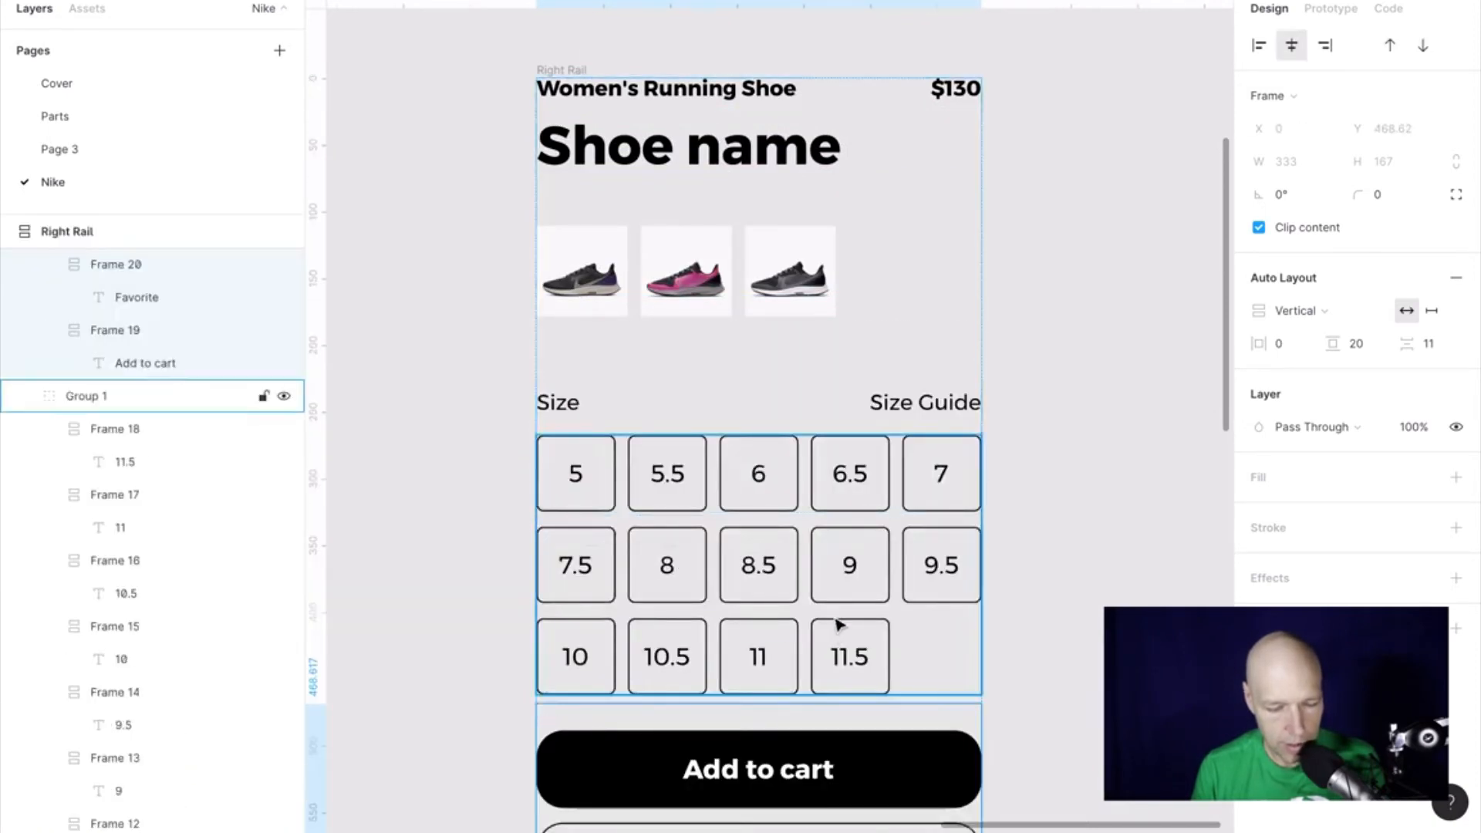
pyautogui.scroll(-5, 841, 623)
pyautogui.moveTo(830, 252); pyautogui.dragTo(830, 393)
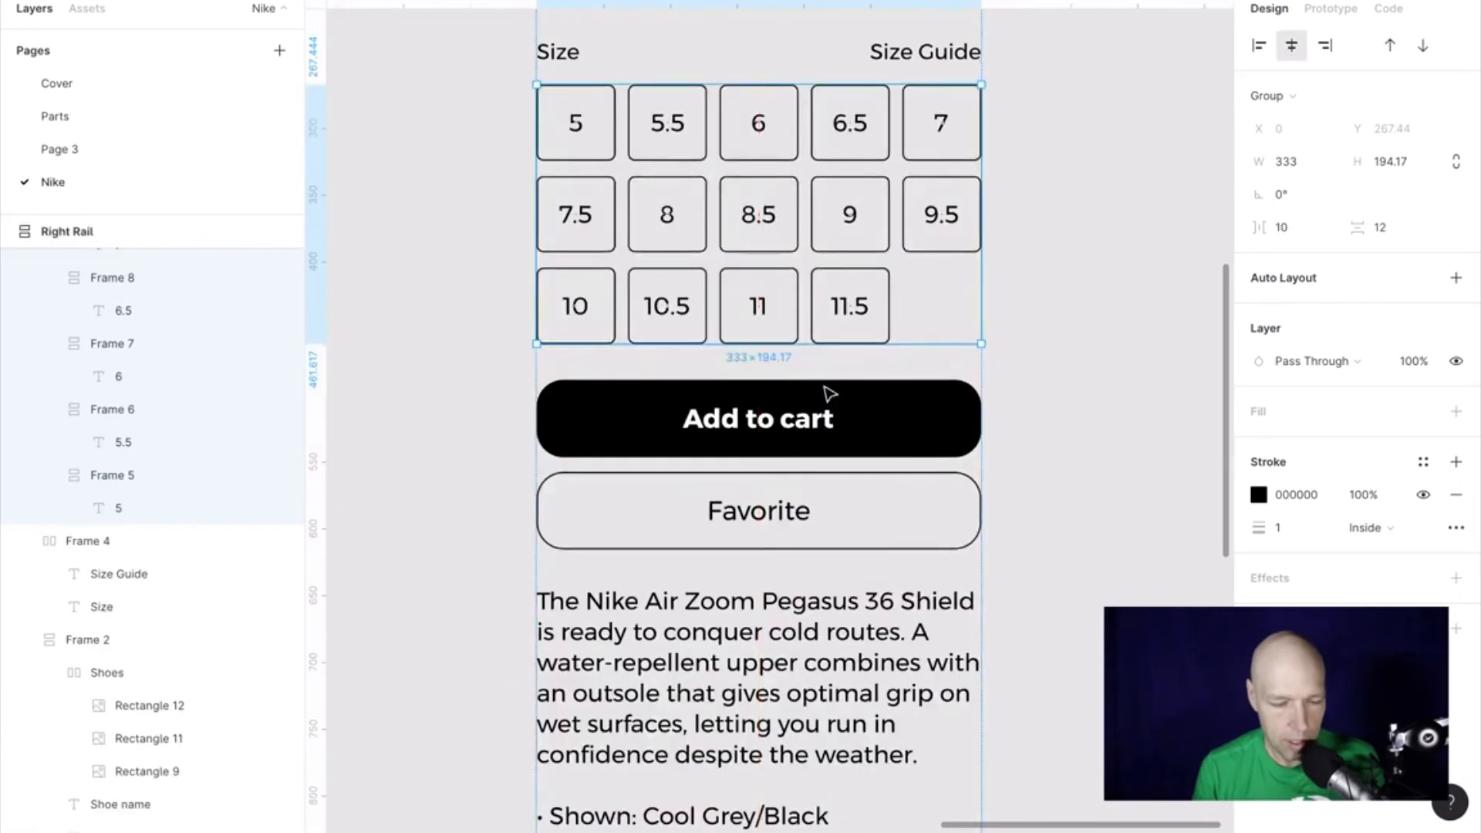
pyautogui.click(1100, 389)
# Step: Pull the Tickets frame and the second Test frame out of Frame 24 so they stand apart beside it above the mockup
pyautogui.scroll(-5, 1100, 390)
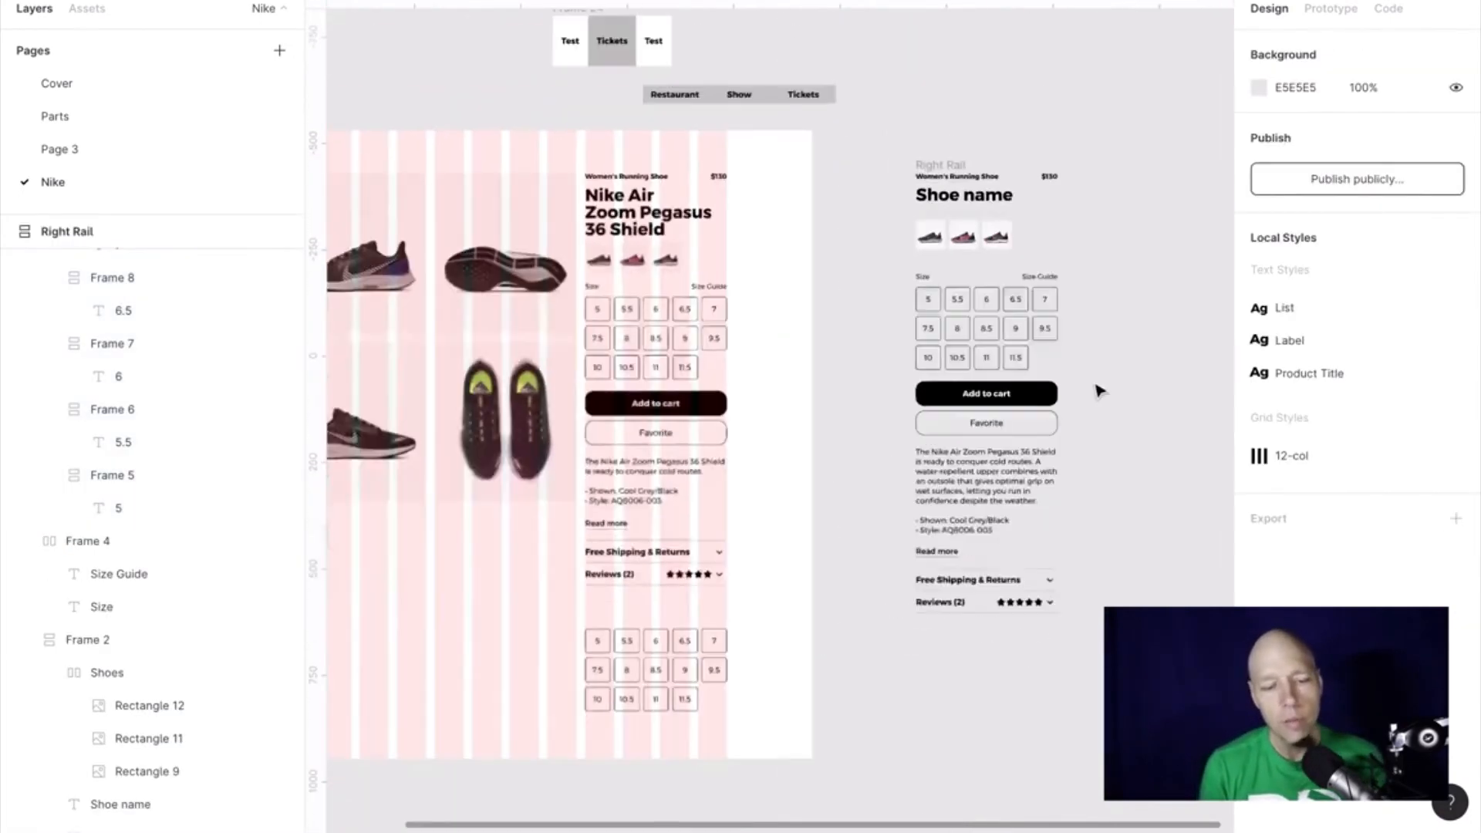
pyautogui.hscroll(1, 1100, 390)
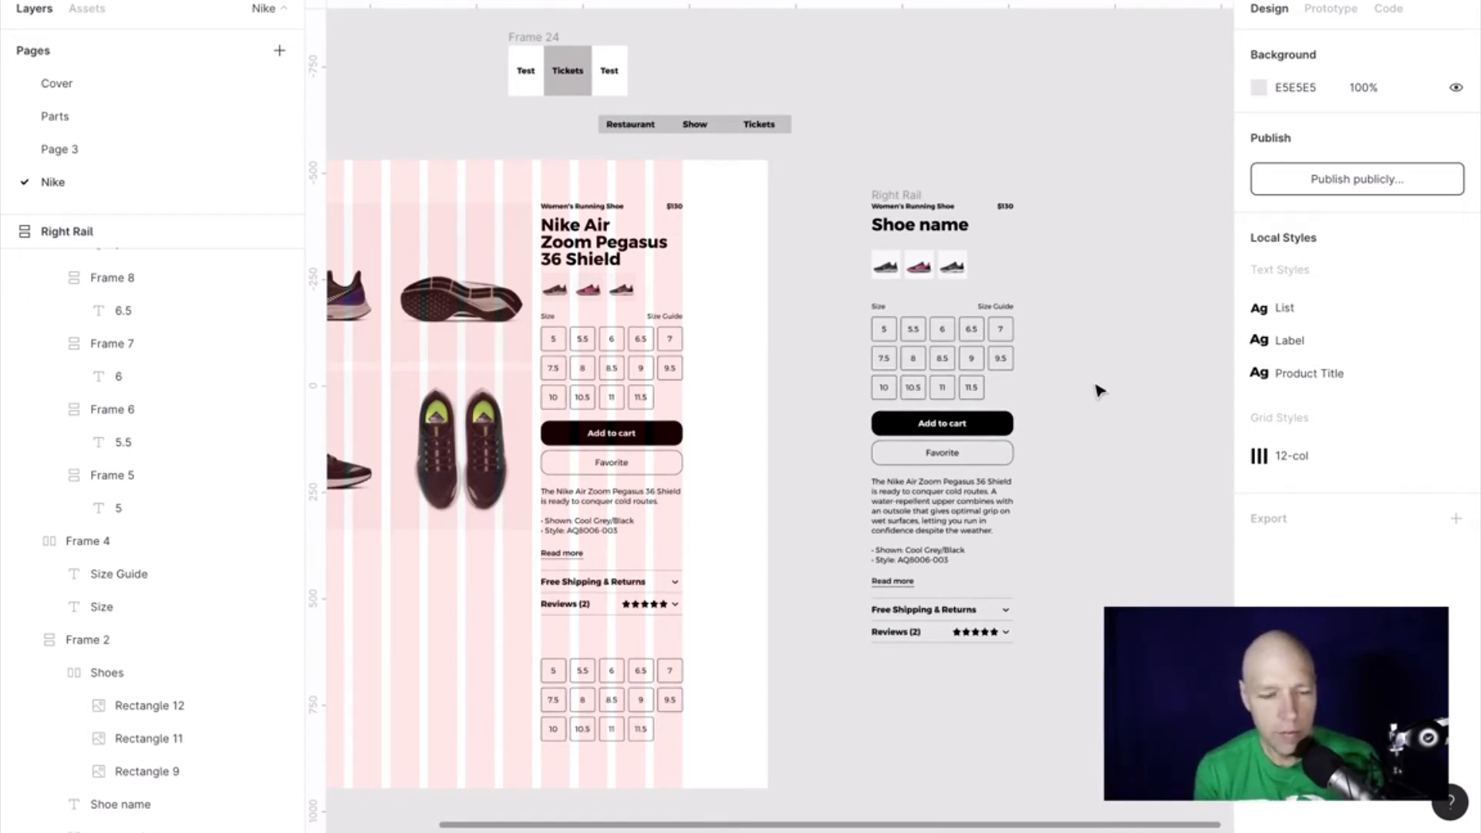
pyautogui.click(513, 90)
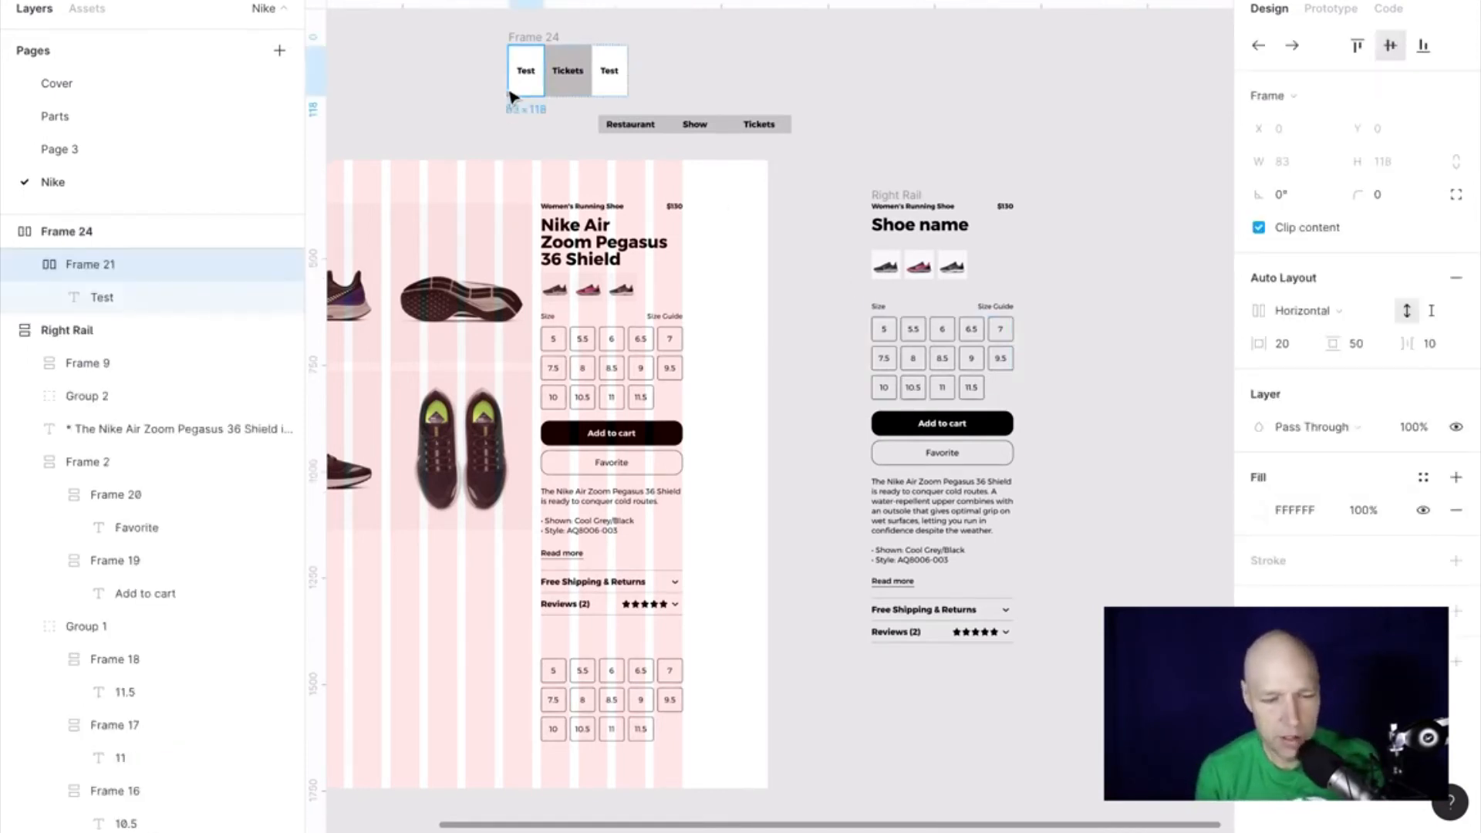
pyautogui.scroll(3, 512, 91)
pyautogui.scroll(3, 512, 91)
pyautogui.scroll(5, 710, 231)
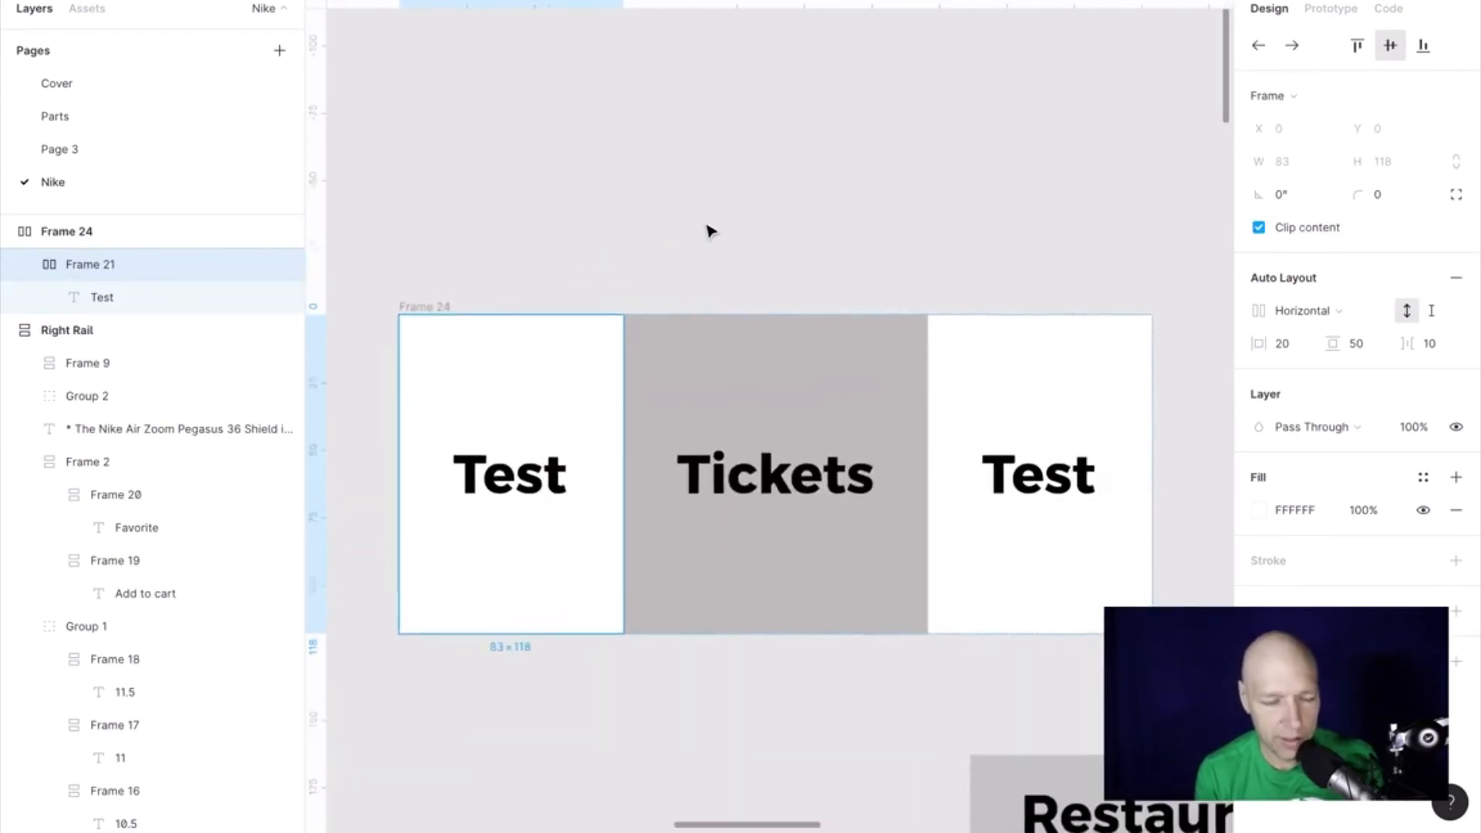
pyautogui.scroll(-3, 710, 231)
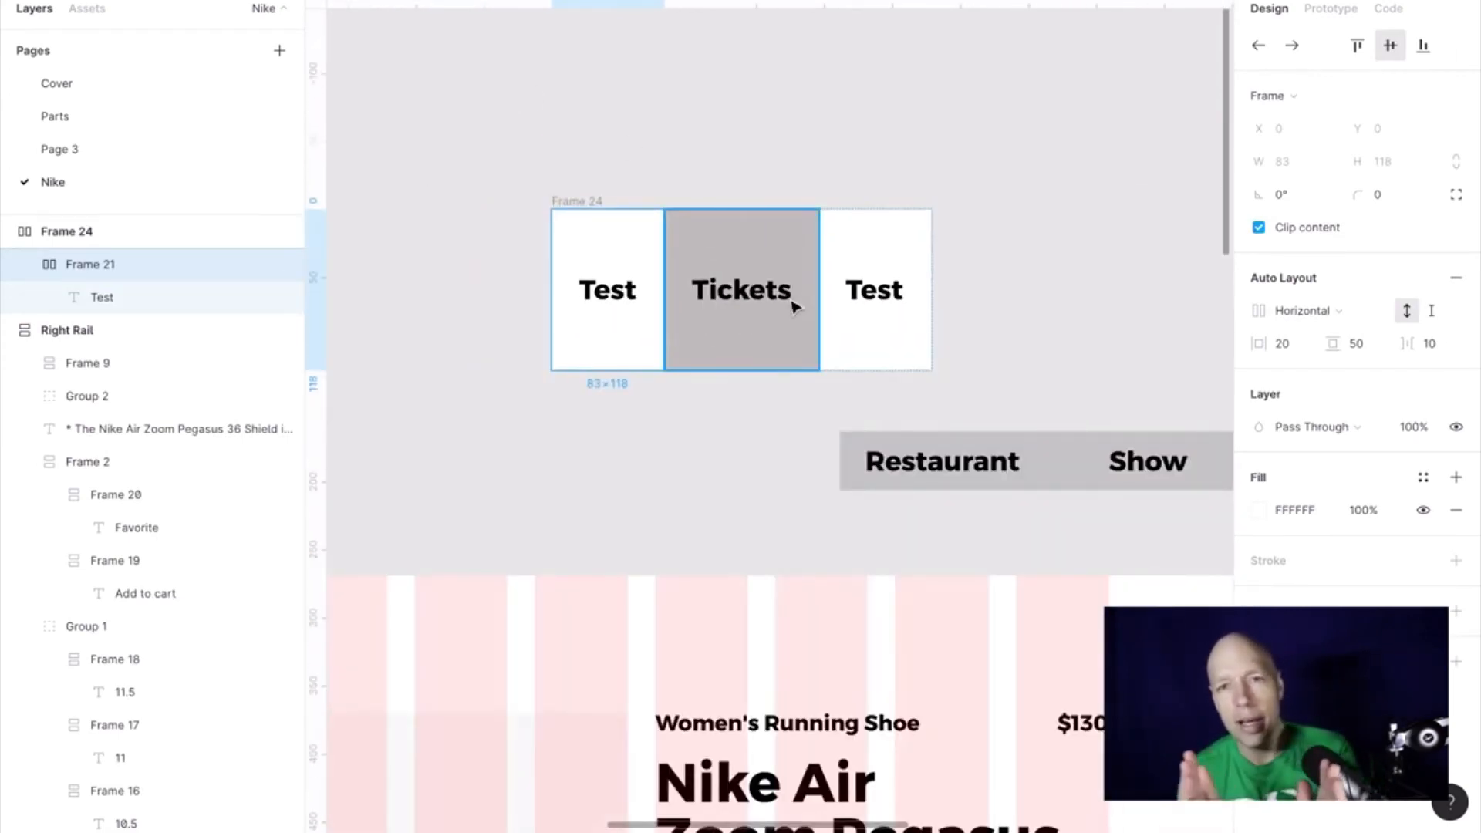
pyautogui.click(787, 165)
pyautogui.doubleClick(776, 259)
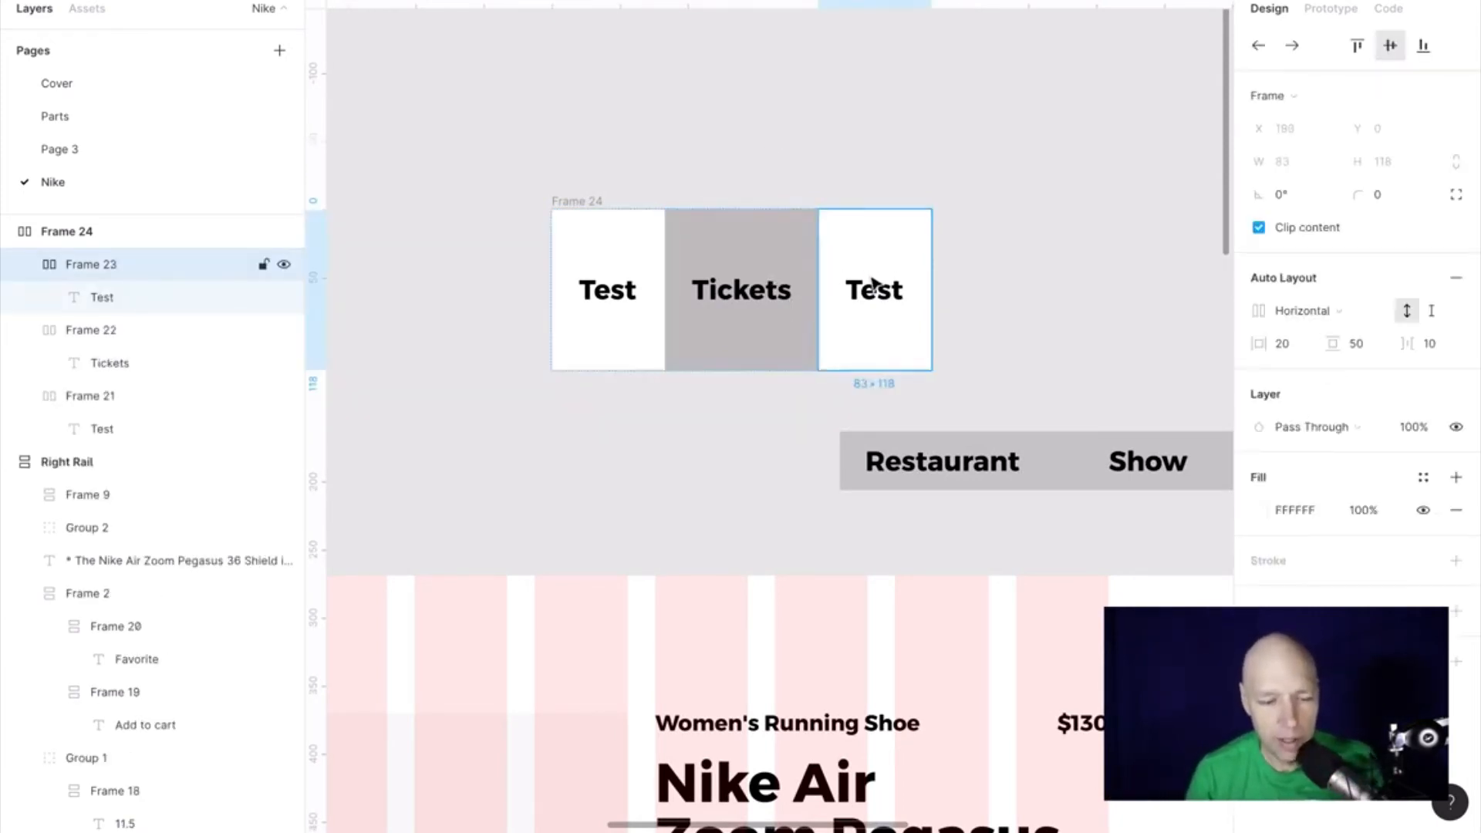
pyautogui.moveTo(871, 279); pyautogui.dragTo(927, 283)
pyautogui.moveTo(818, 281); pyautogui.dragTo(830, 284)
pyautogui.click(802, 153)
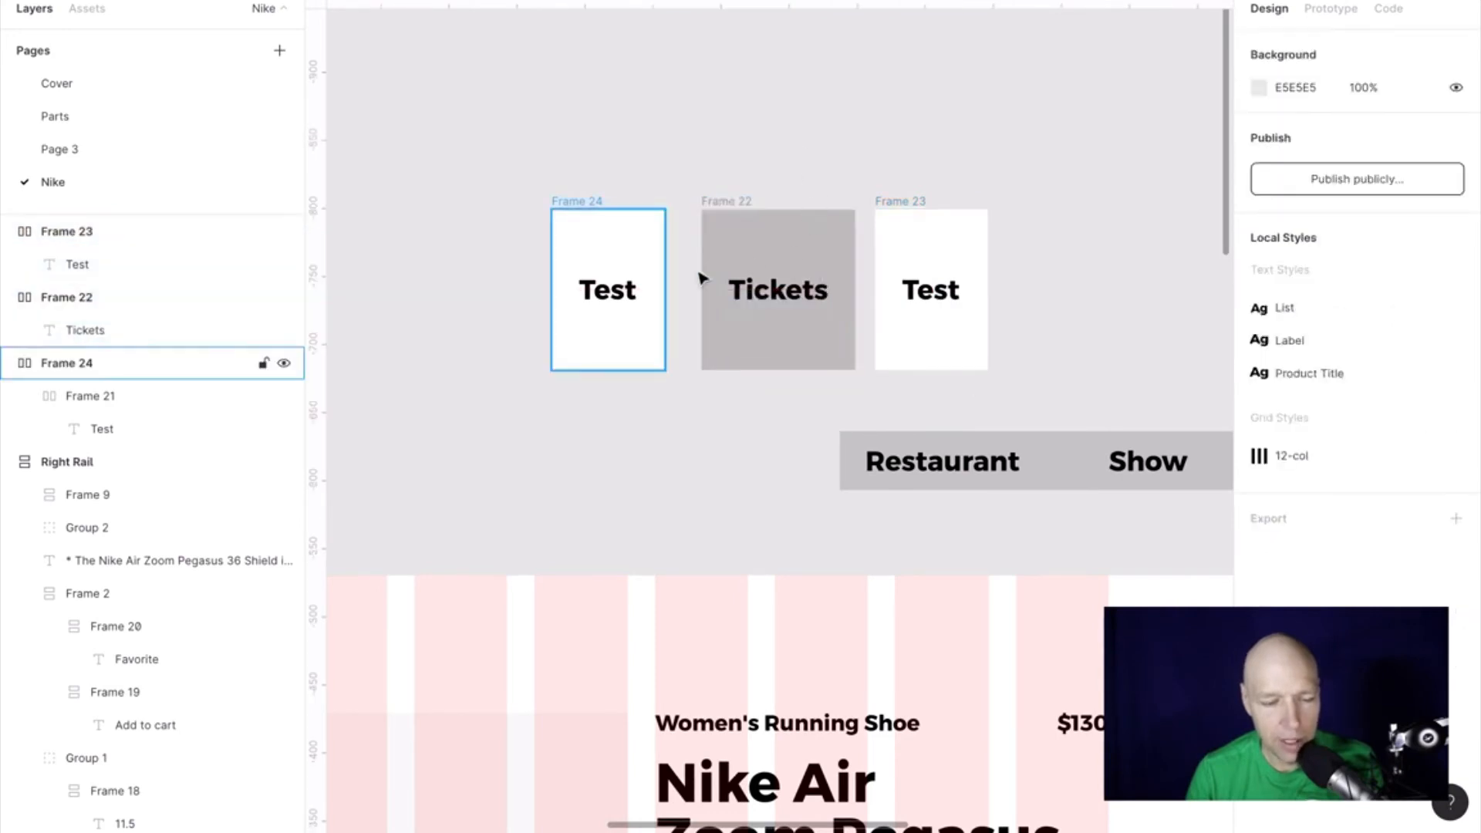
pyautogui.click(625, 257)
pyautogui.click(750, 258)
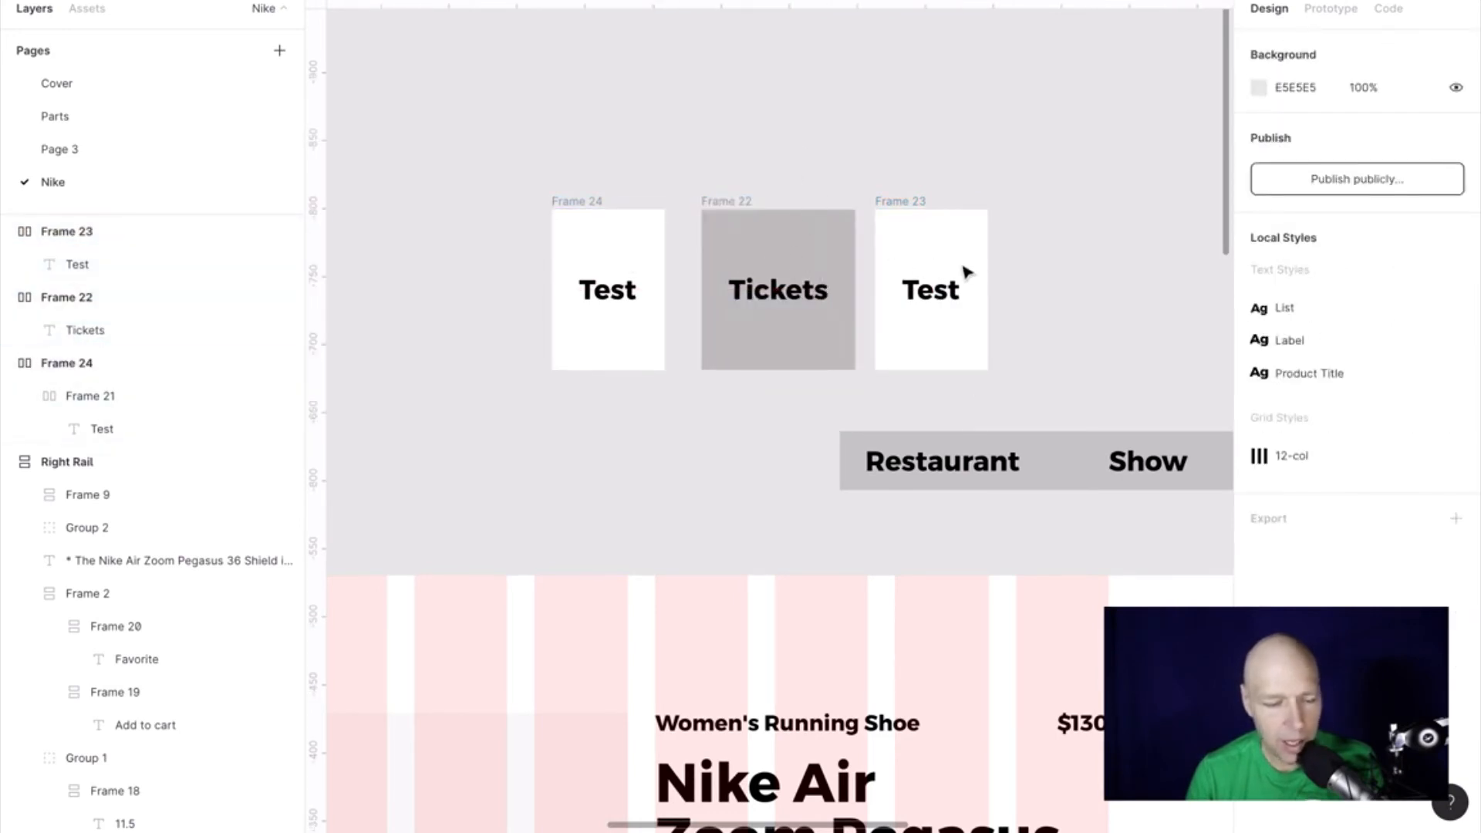
pyautogui.moveTo(541, 198); pyautogui.dragTo(552, 163)
pyautogui.click(664, 139)
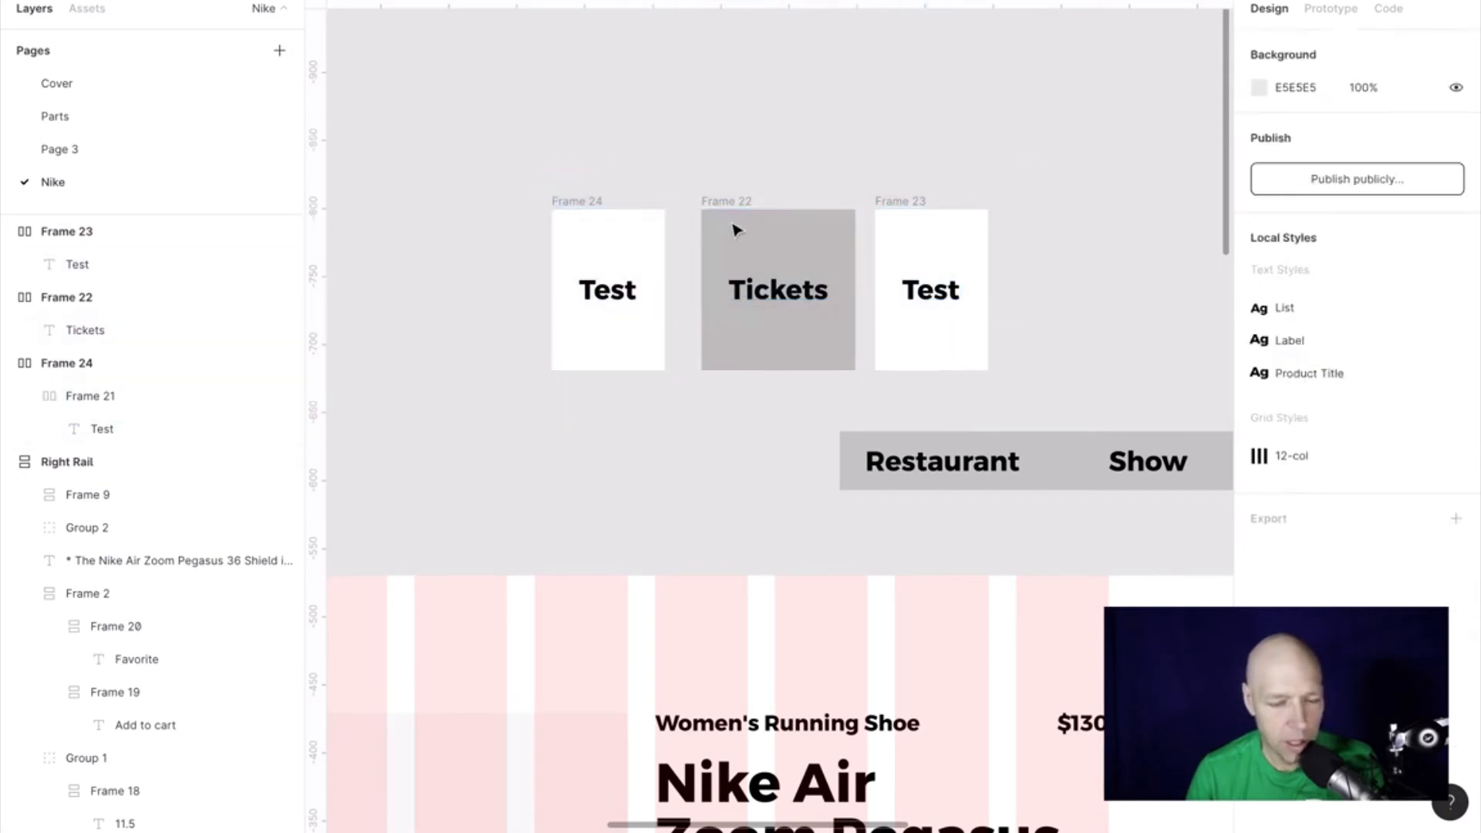
pyautogui.click(762, 299)
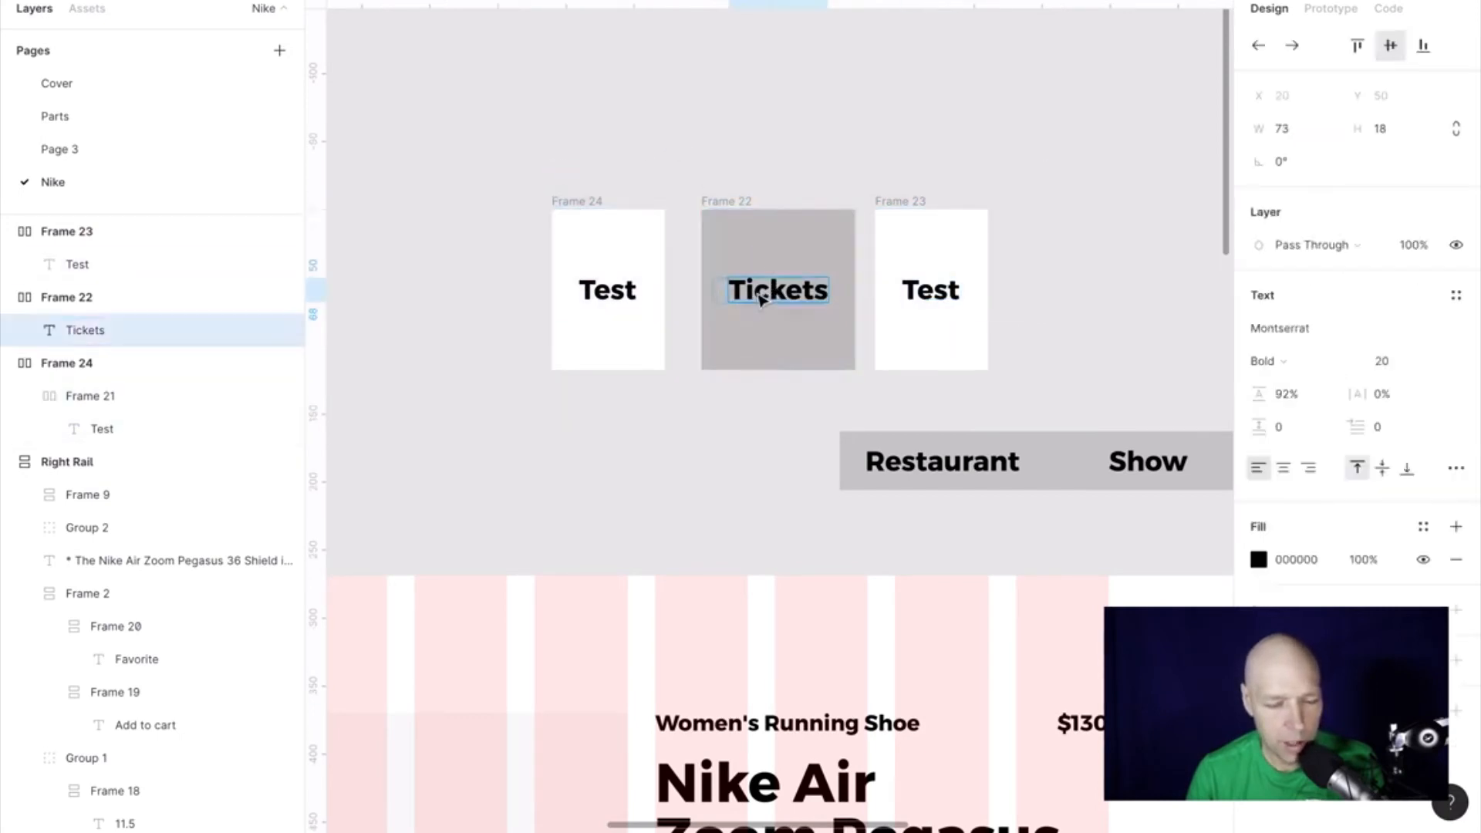
pyautogui.click(516, 178)
pyautogui.click(568, 203)
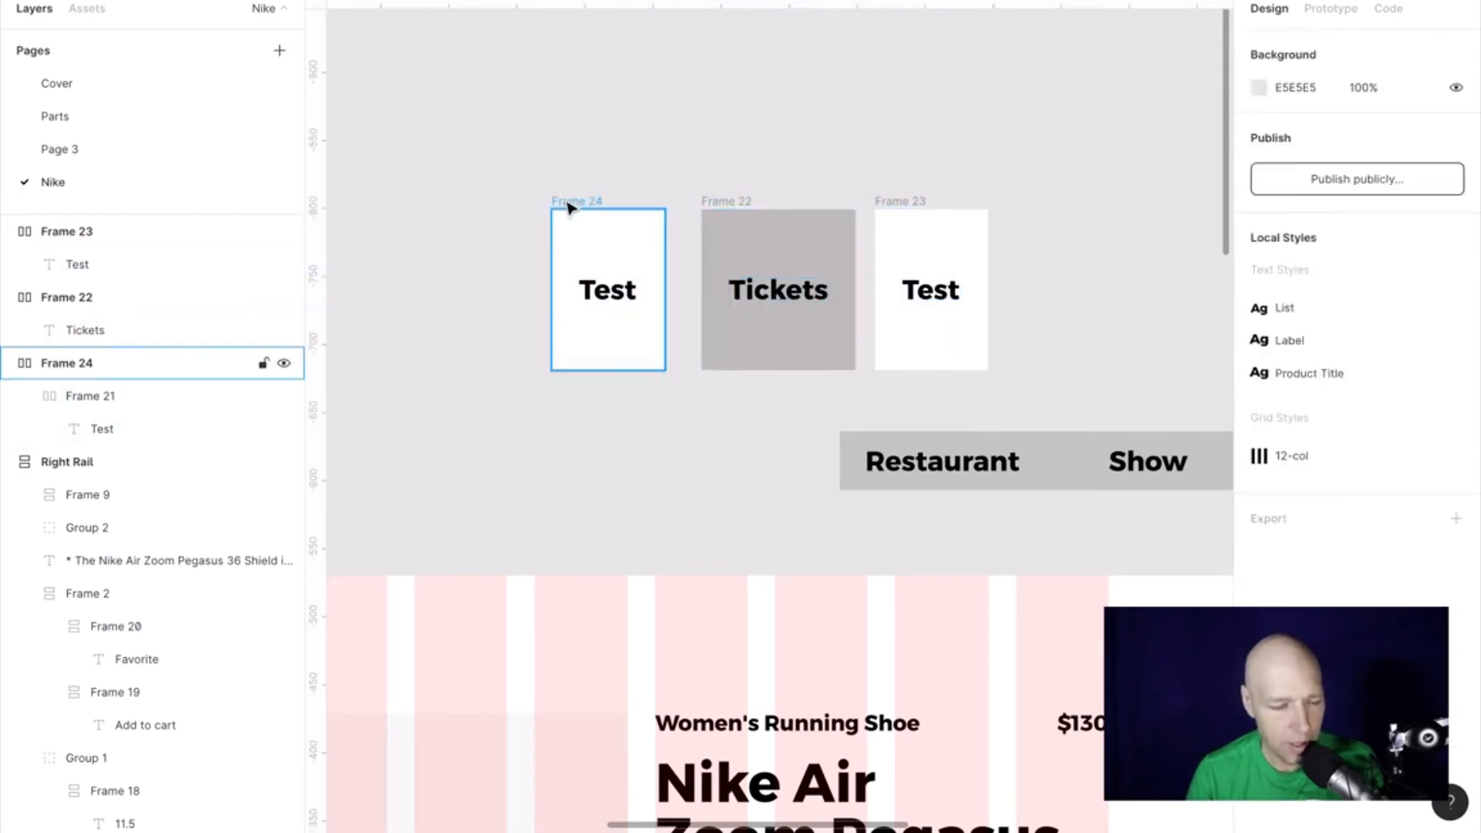
pyautogui.click(573, 251)
pyautogui.click(776, 239)
pyautogui.click(746, 203)
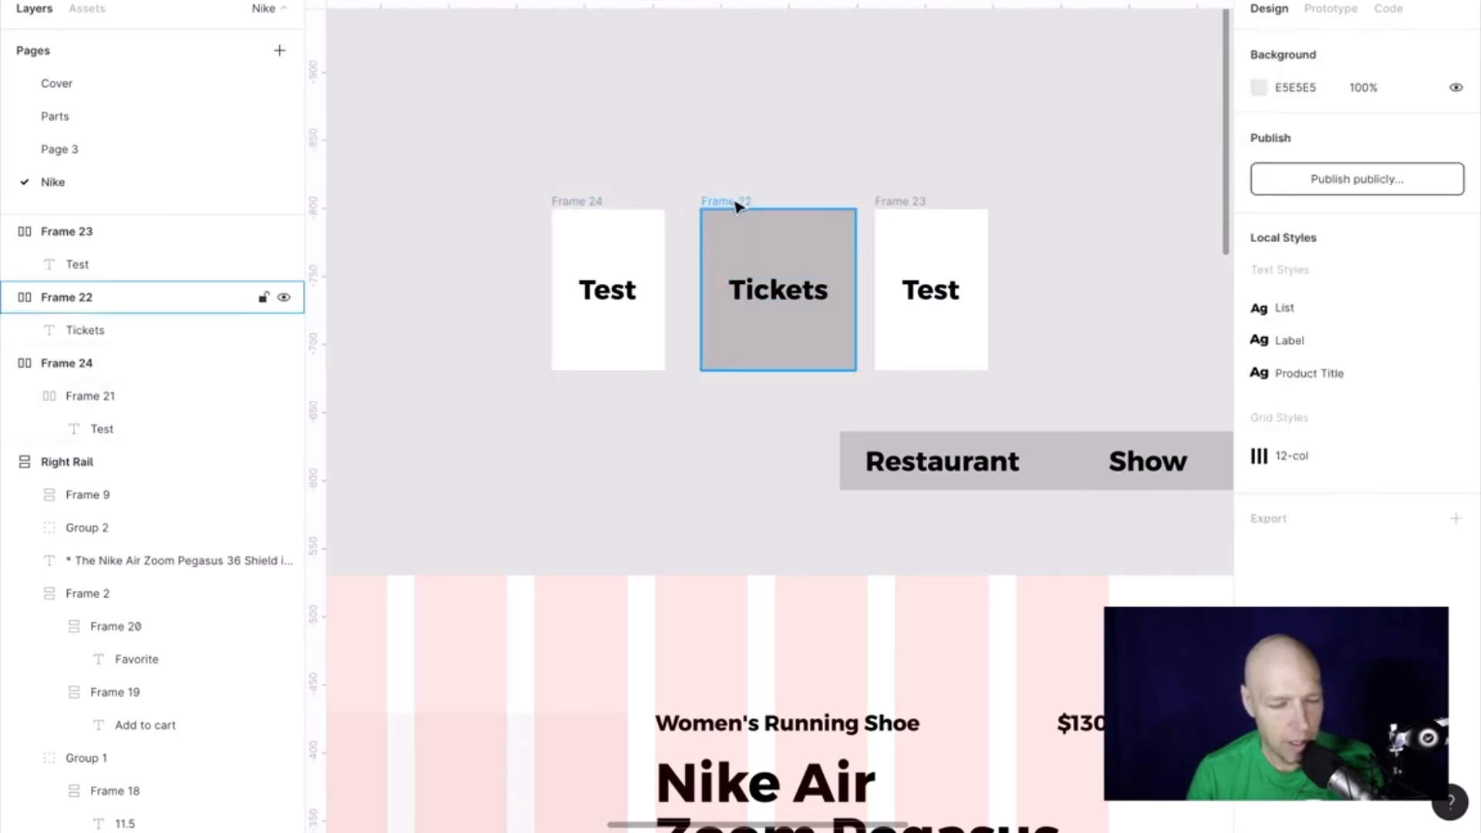
# Step: Select the separate frames 24, 22 and 23 together and distribute their horizontal spacing evenly
pyautogui.click(737, 206)
pyautogui.keyDown('shift'); pyautogui.click(580, 203); pyautogui.keyUp('shift')
pyautogui.keyDown('shift'); pyautogui.click(895, 203); pyautogui.keyUp('shift')
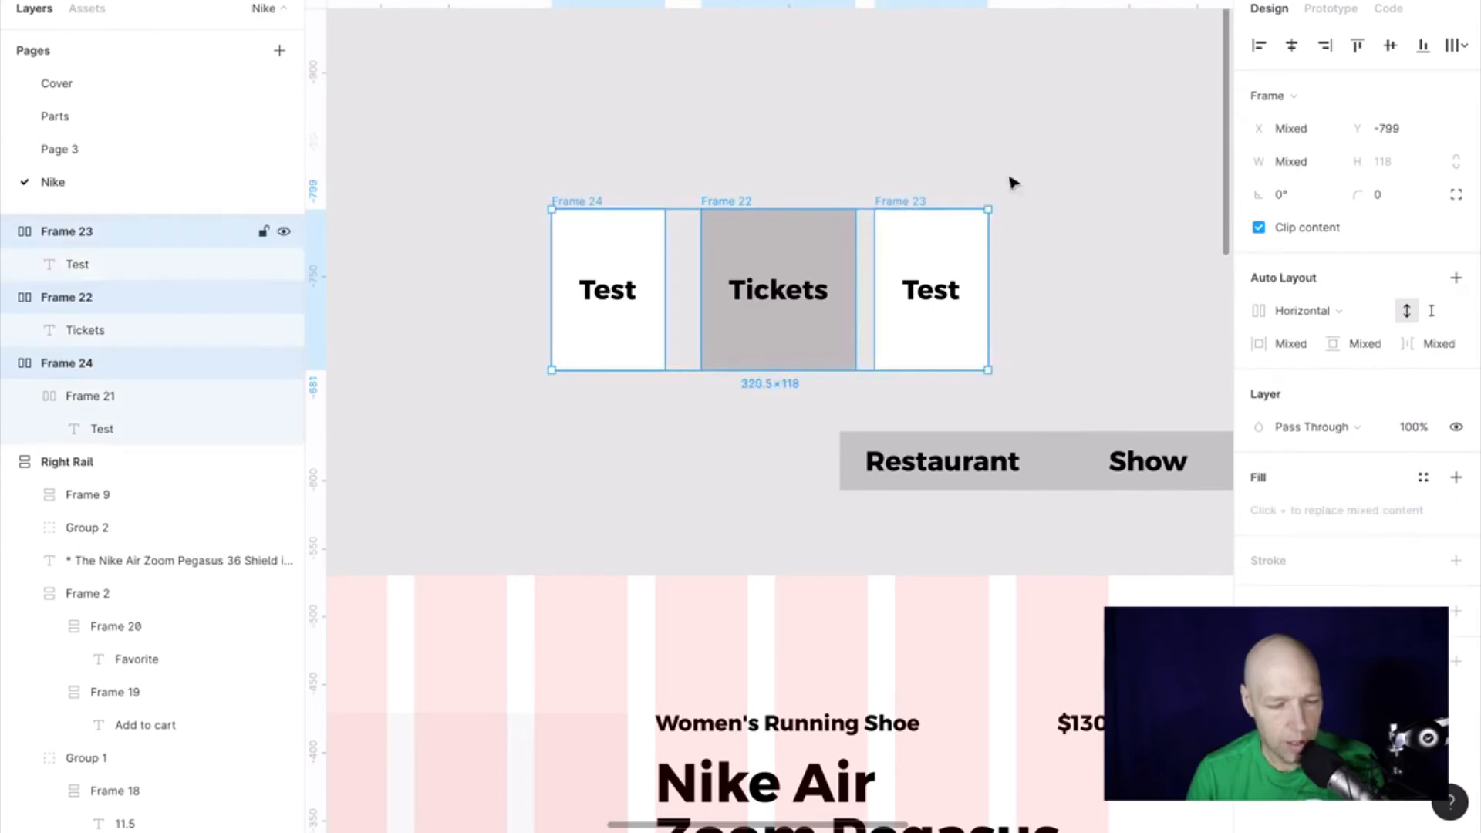
pyautogui.click(1466, 45)
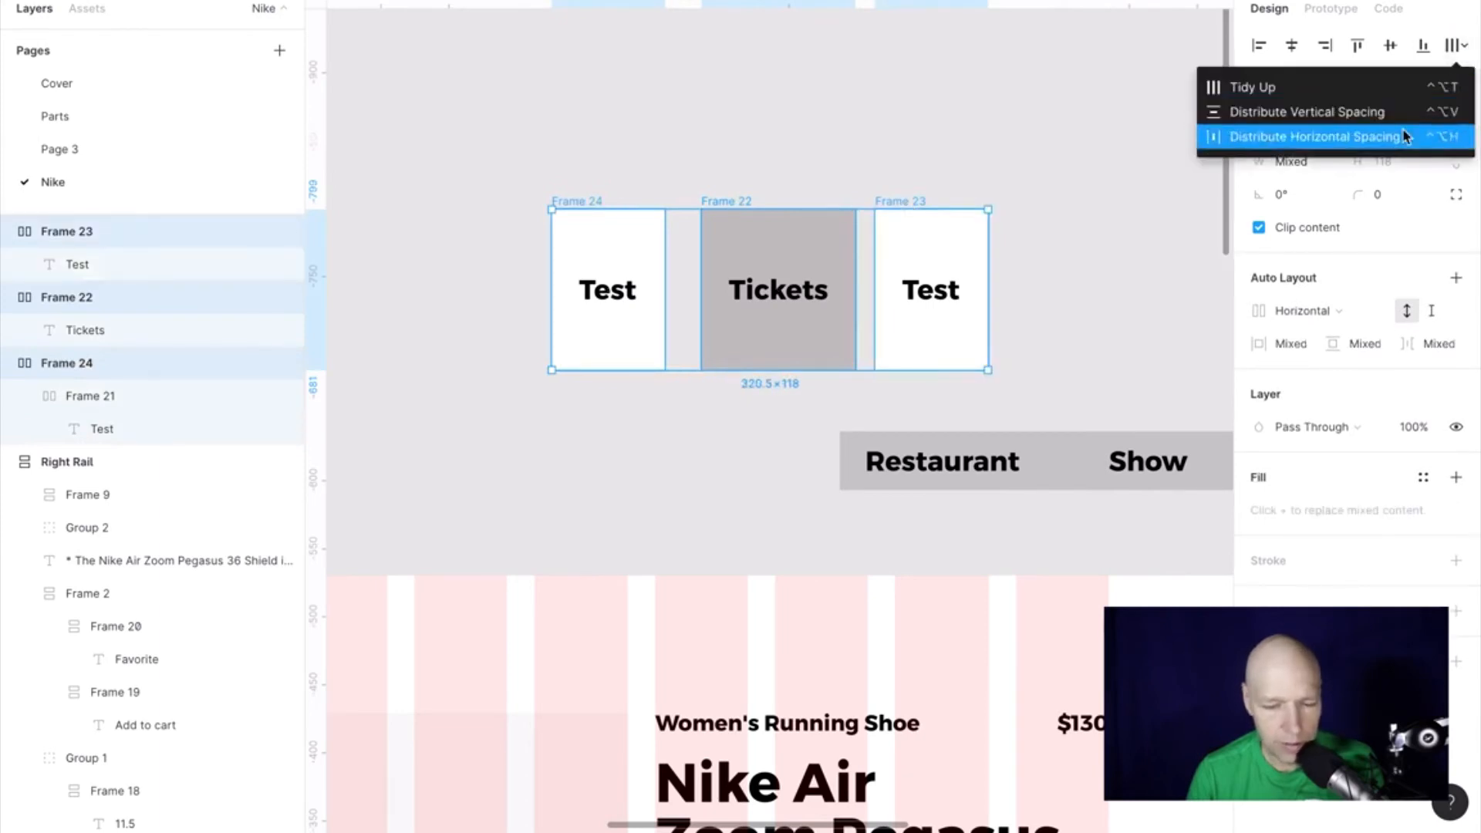
pyautogui.click(1405, 136)
# Step: Wrap the three evenly spaced Test, Tickets and Test frames in one horizontal auto layout frame
pyautogui.click(501, 189)
pyautogui.moveTo(449, 173); pyautogui.dragTo(1070, 398)
pyautogui.click(1457, 310)
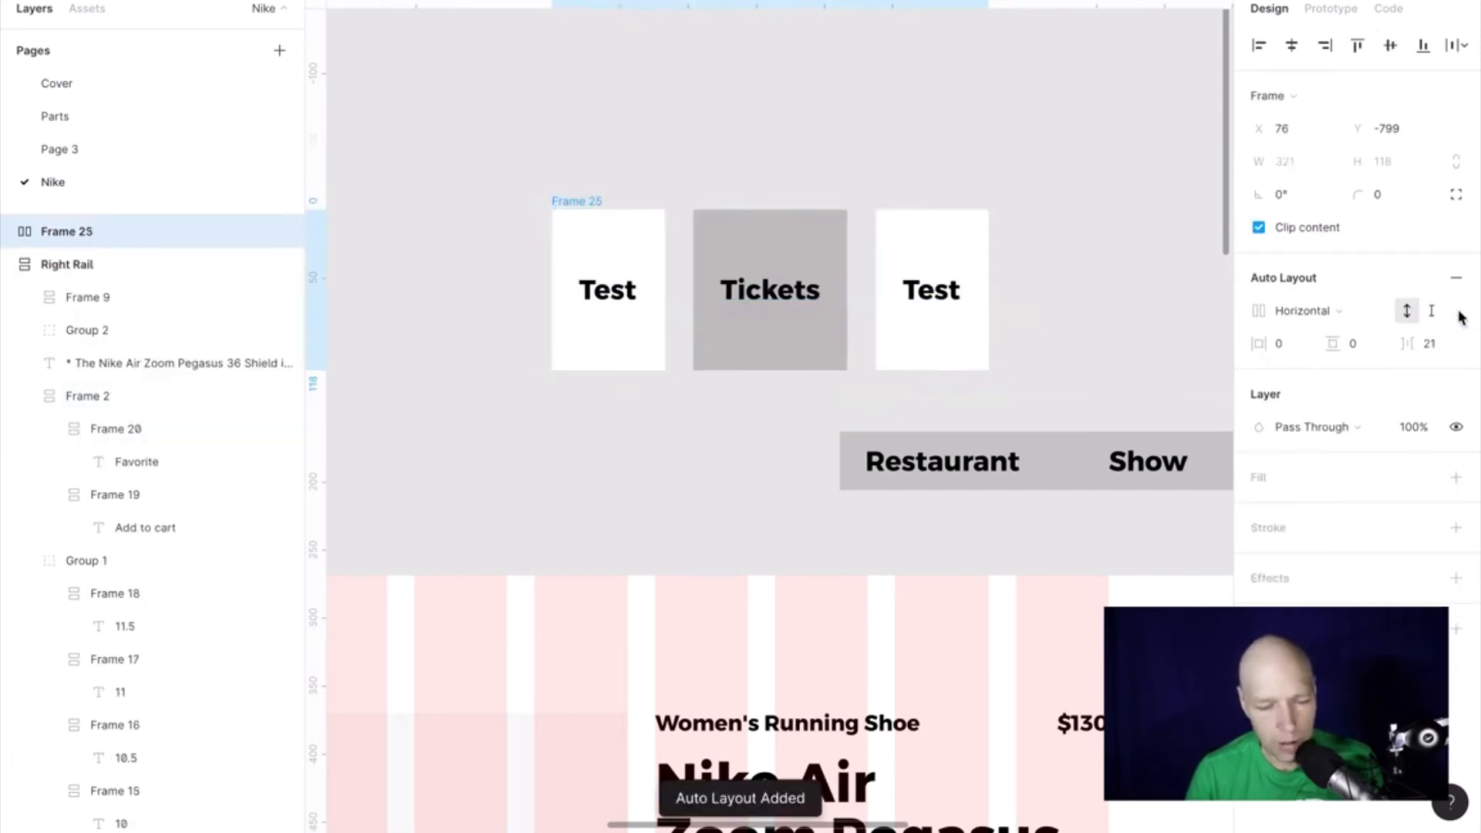
pyautogui.click(710, 159)
# Step: Change the first Test label in the new auto layout frame to "Restaurant"
pyautogui.doubleClick(605, 301)
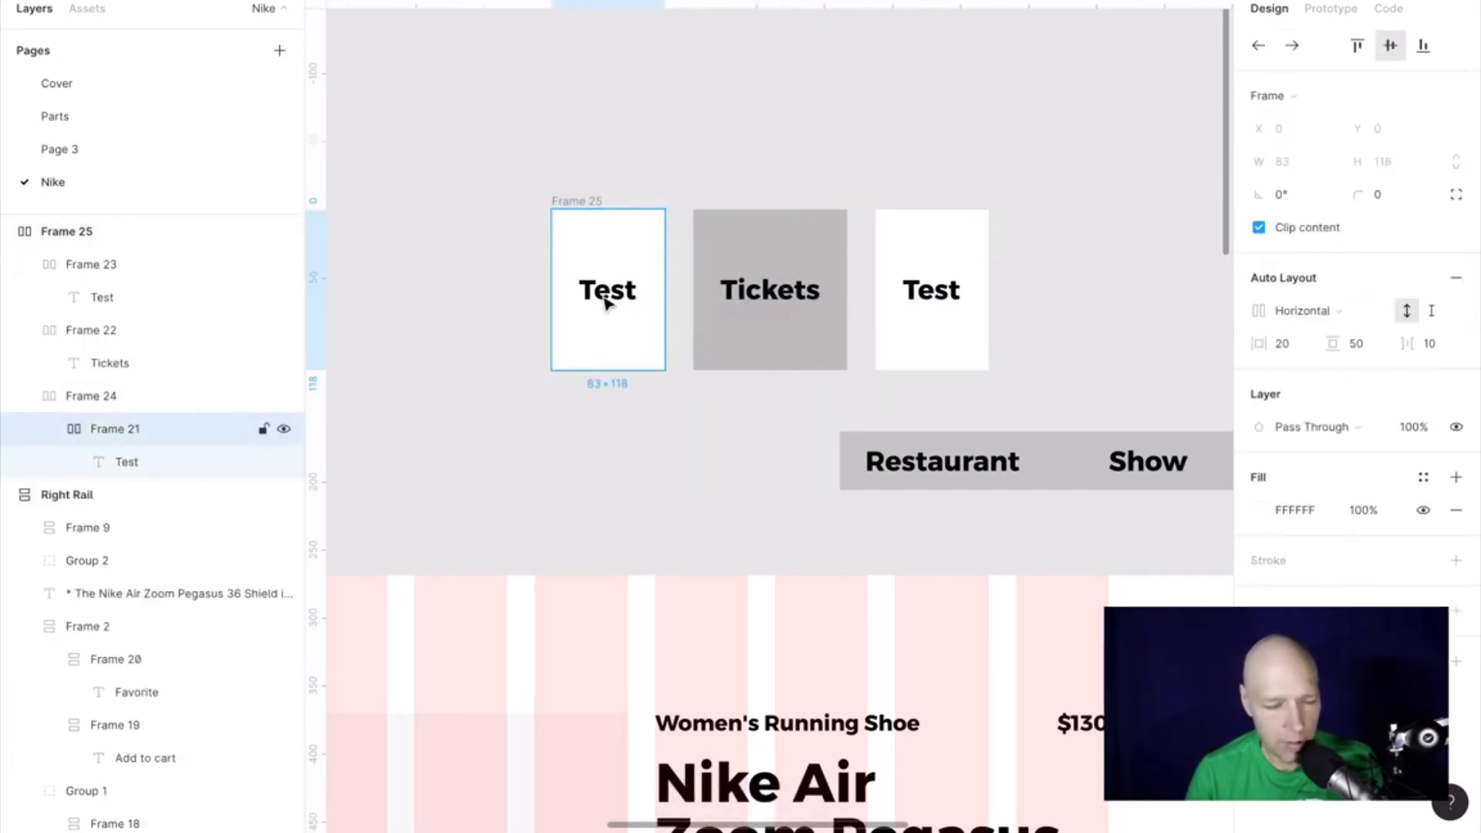
pyautogui.doubleClick(605, 299)
pyautogui.doubleClick(604, 296)
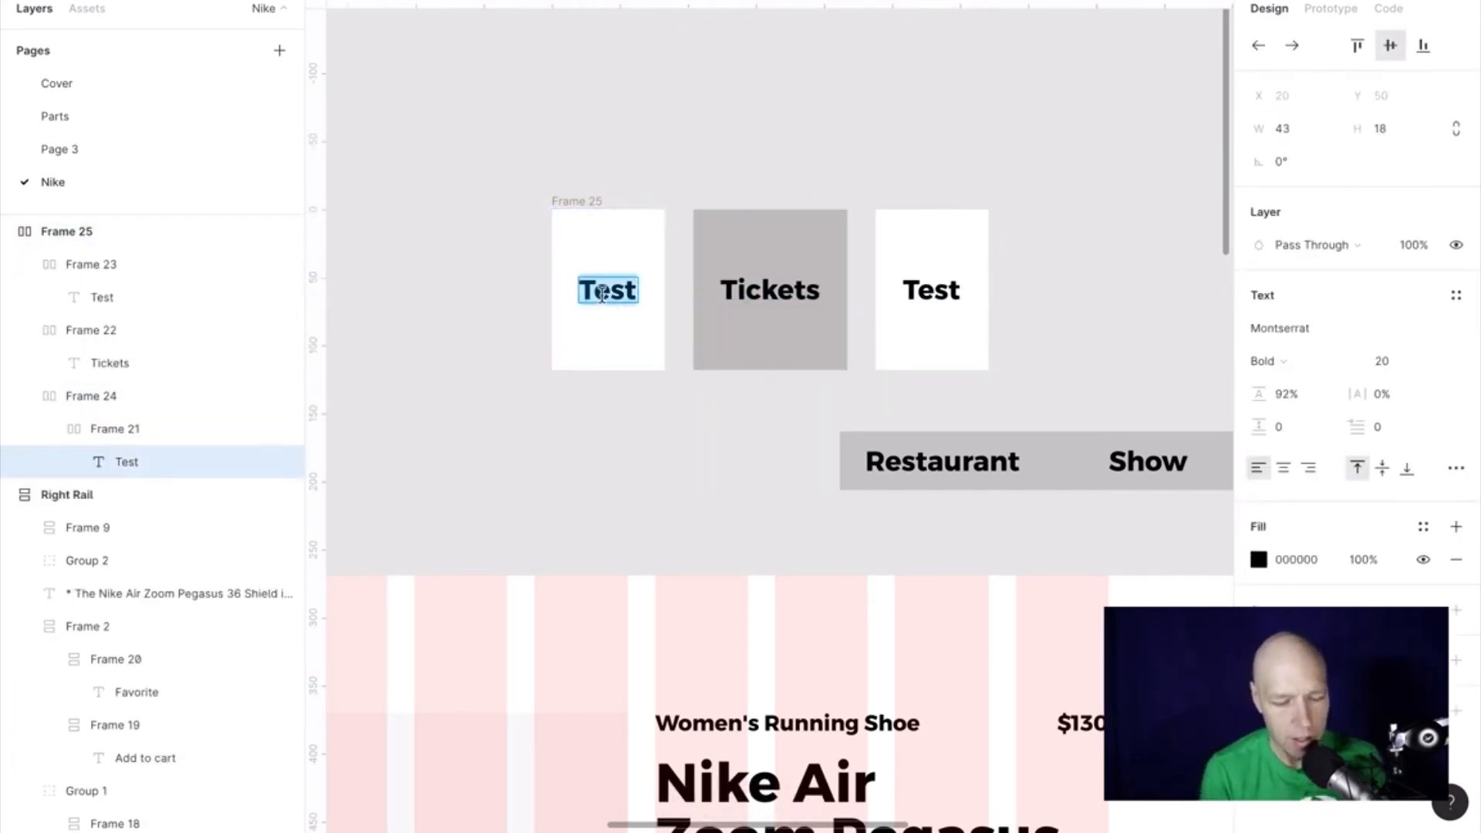
pyautogui.write('Resta')
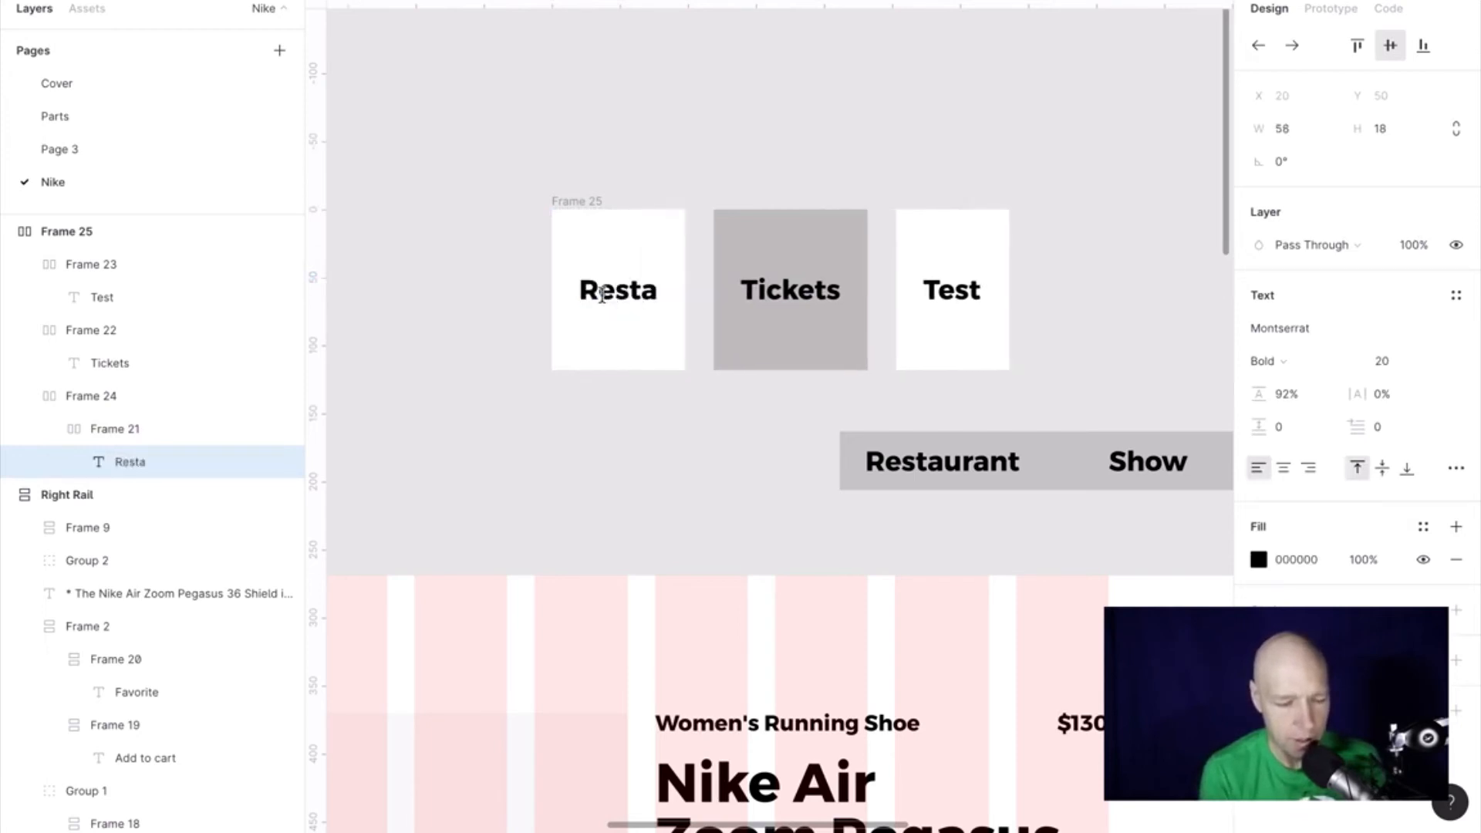
pyautogui.write('urant')
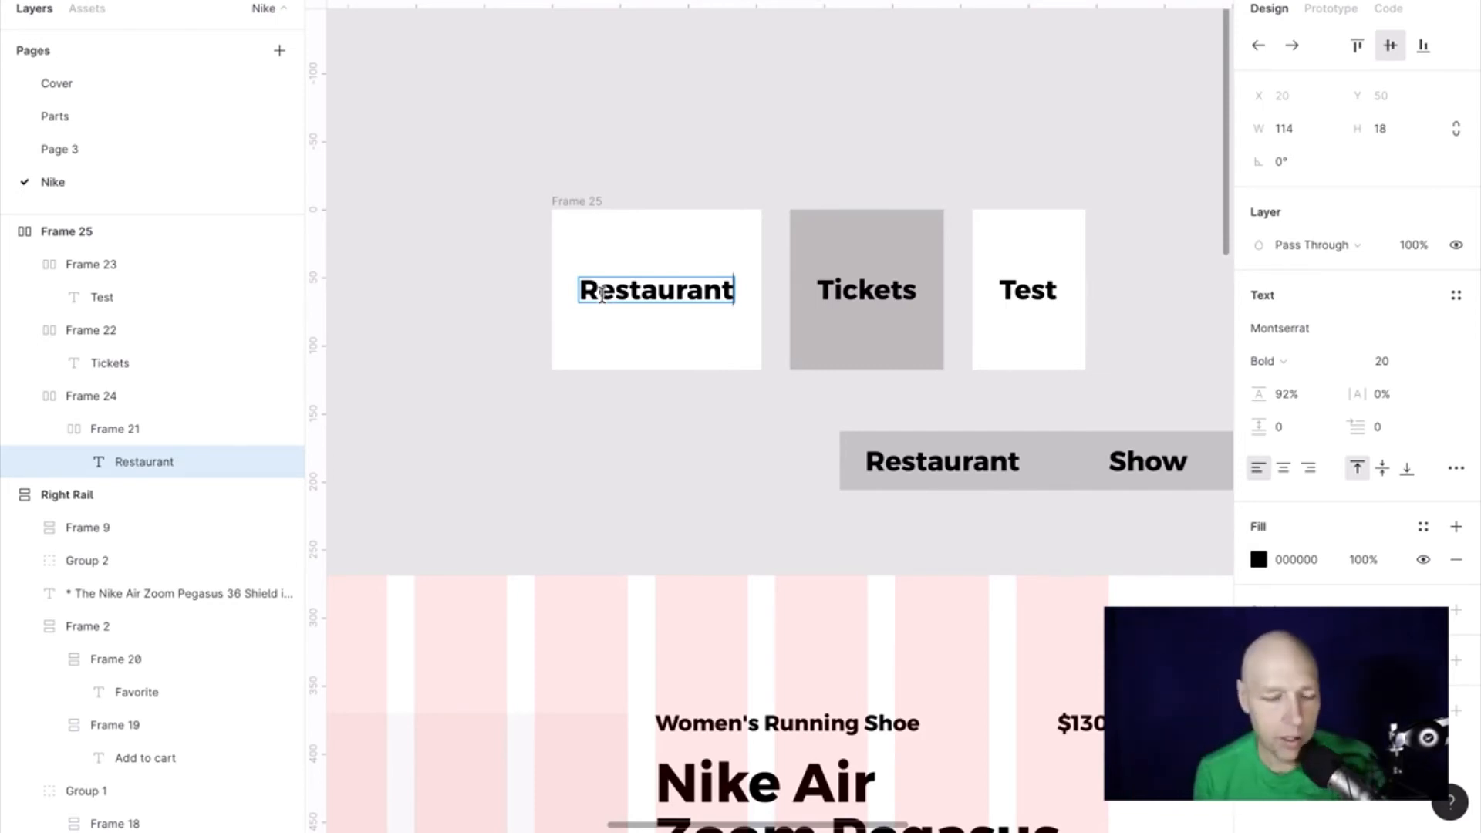
pyautogui.press('Escape')
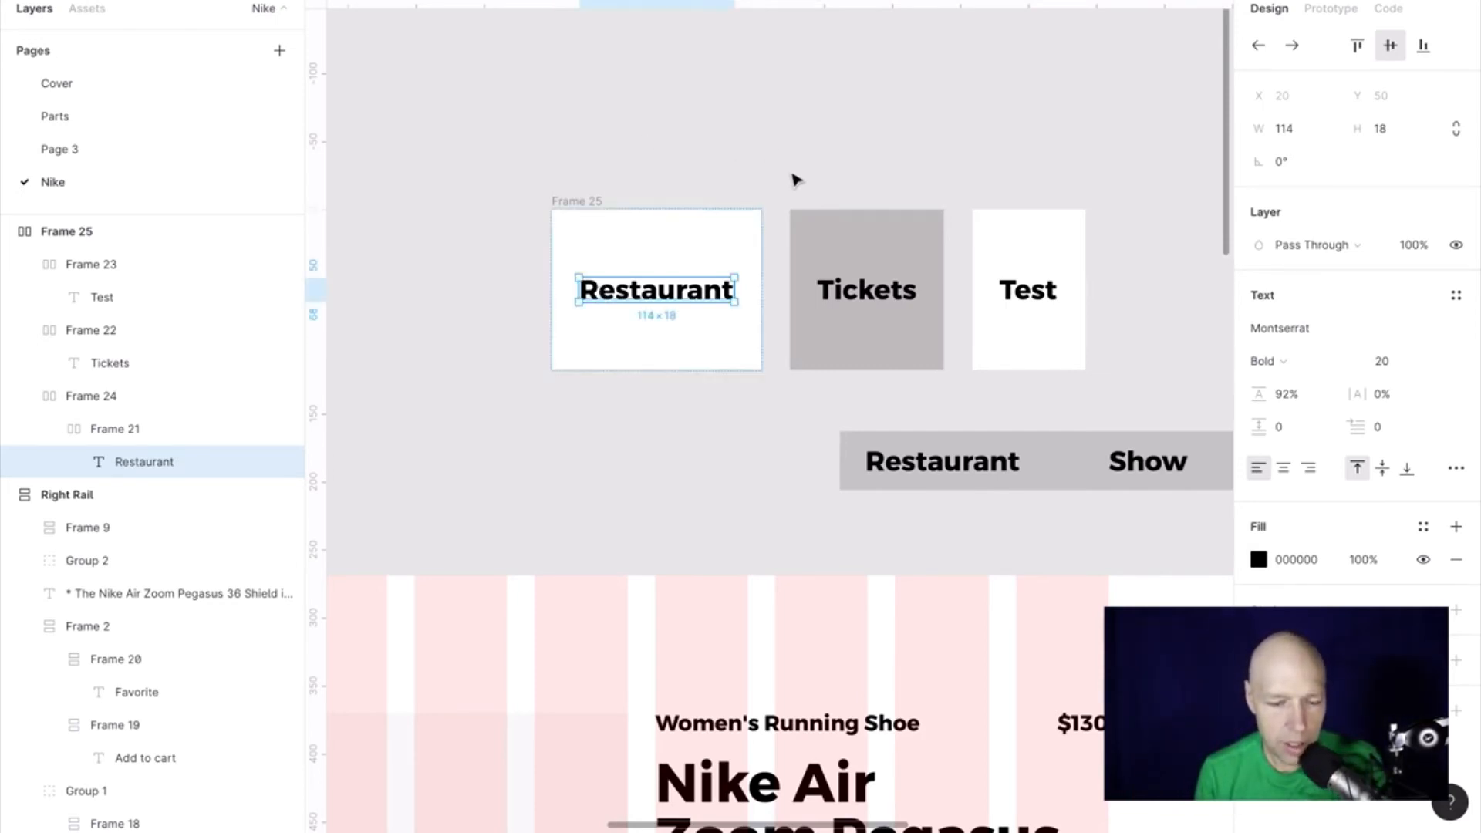
# Step: Select the Nike Air Zoom Pegasus 36 Shield title in the mockup's Right Rail and examine its alignment options
pyautogui.scroll(-5, 794, 179)
pyautogui.hscroll(3, 794, 179)
pyautogui.scroll(-6, 797, 179)
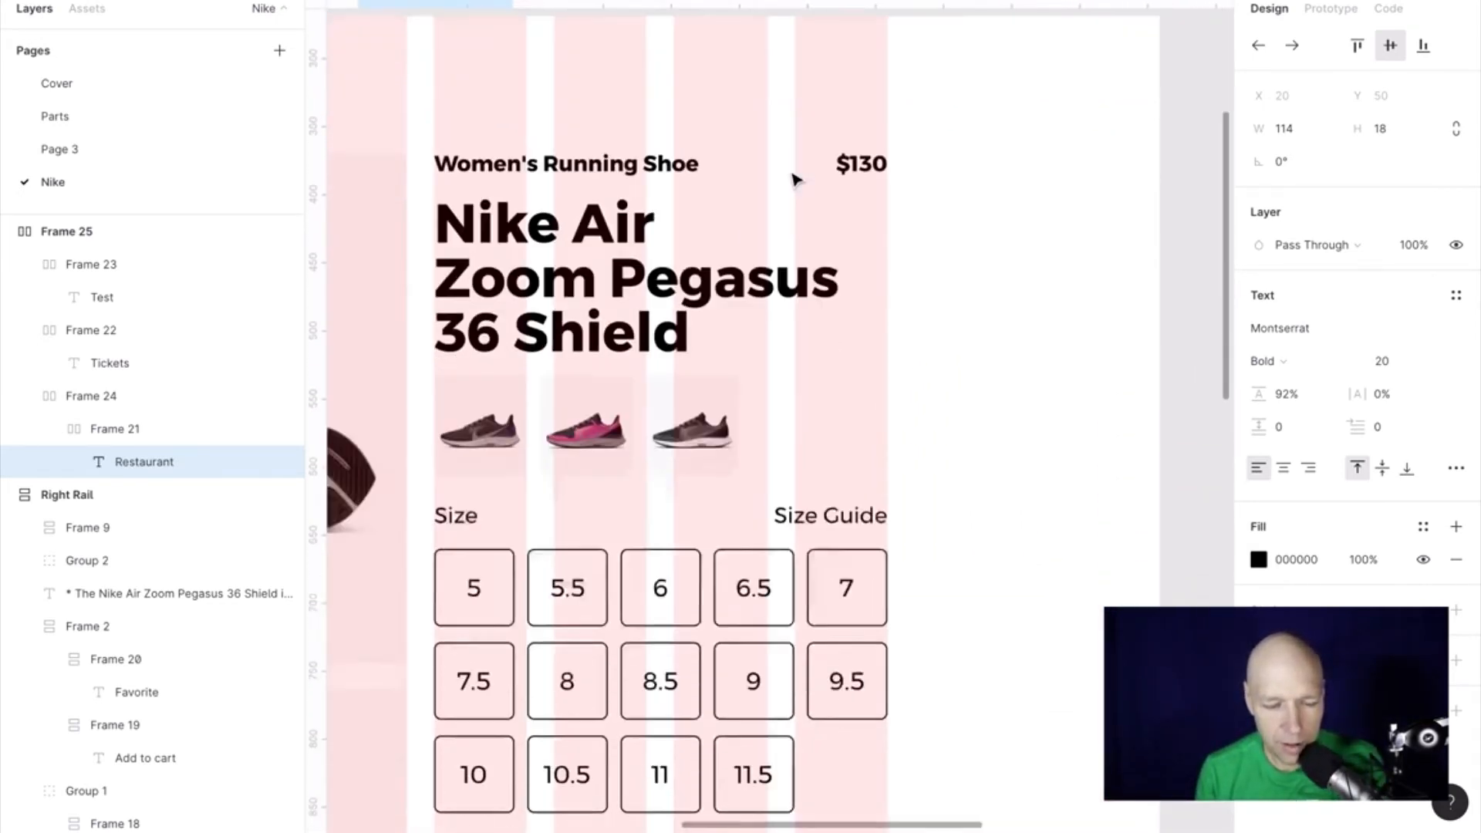
pyautogui.click(722, 249)
pyautogui.click(722, 248)
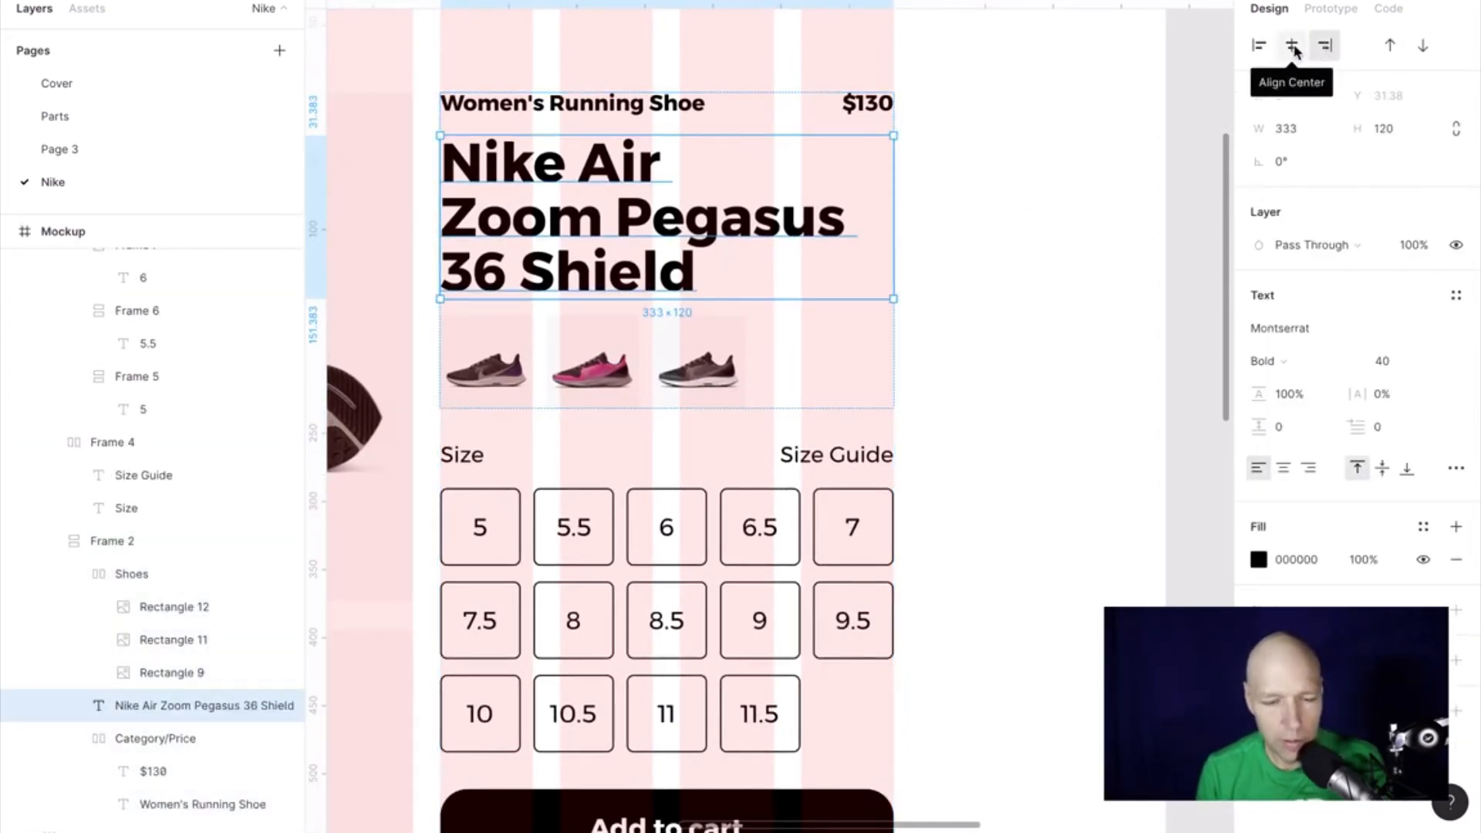
pyautogui.click(1003, 232)
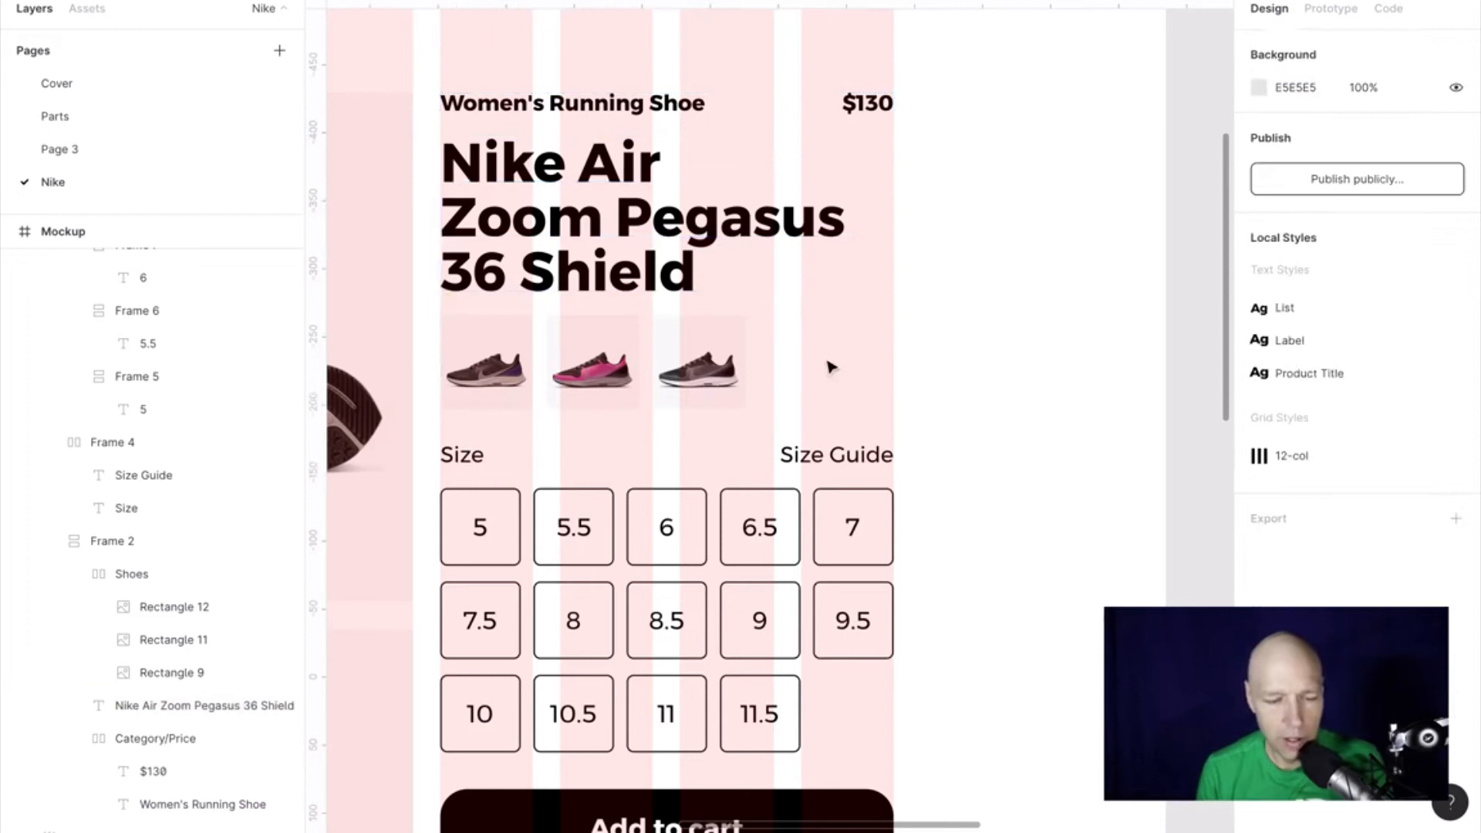
# Step: Align the Shoes thumbnail frame in the mockup's Right Rail right, left and finally center within its parent frame
pyautogui.click(716, 383)
pyautogui.click(714, 382)
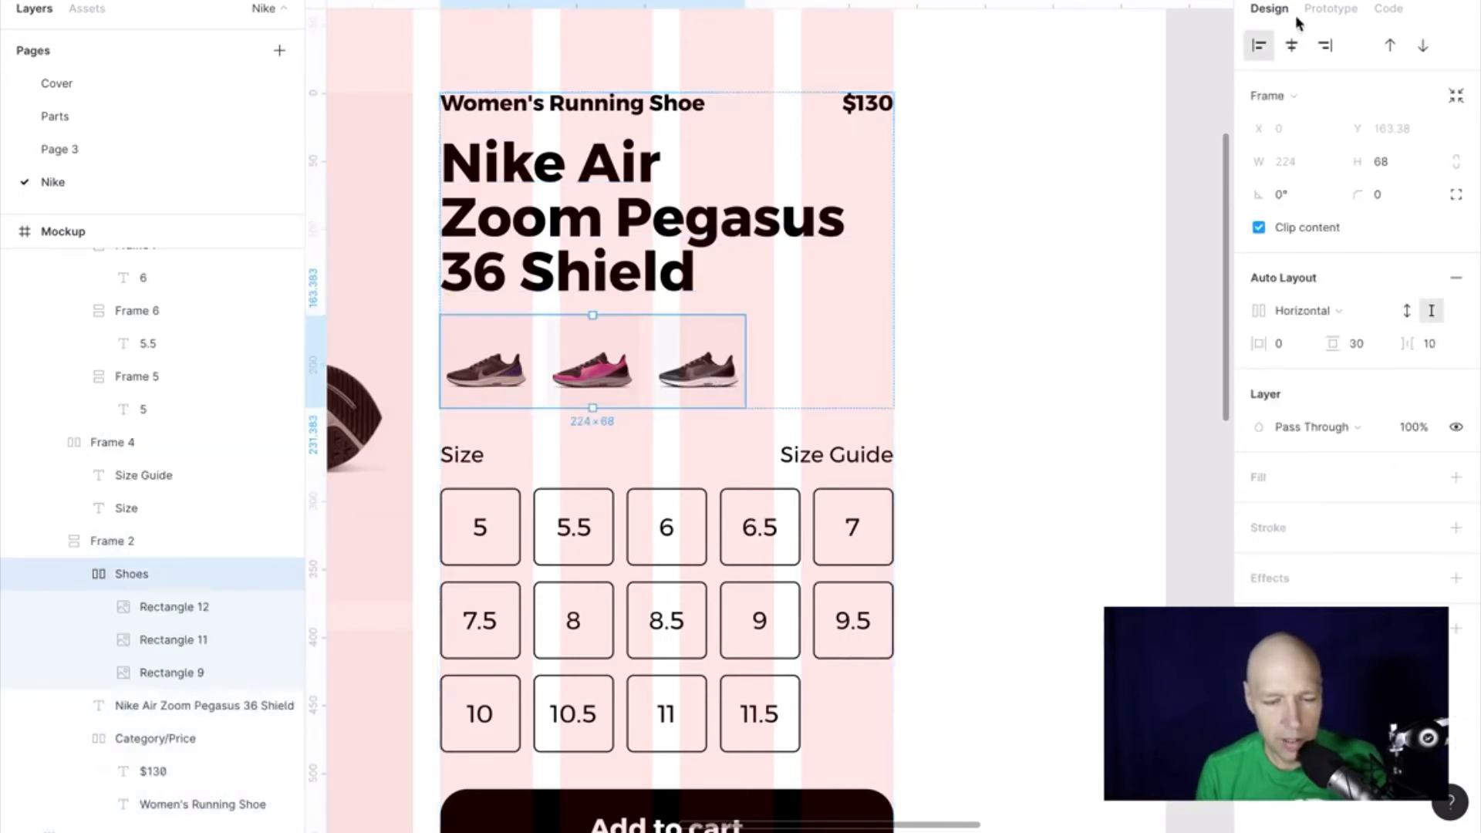
pyautogui.click(1325, 48)
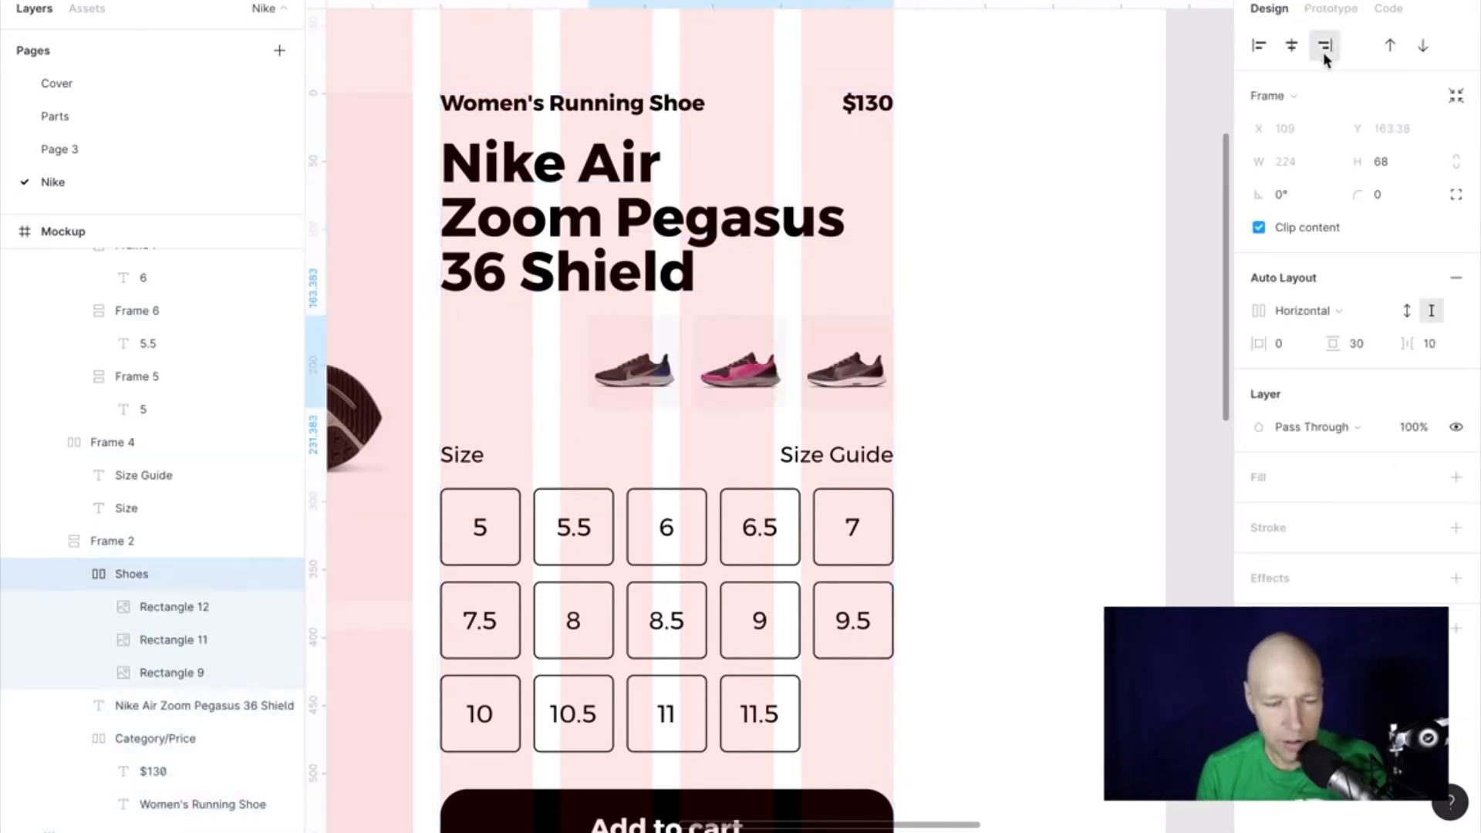
pyautogui.click(1258, 47)
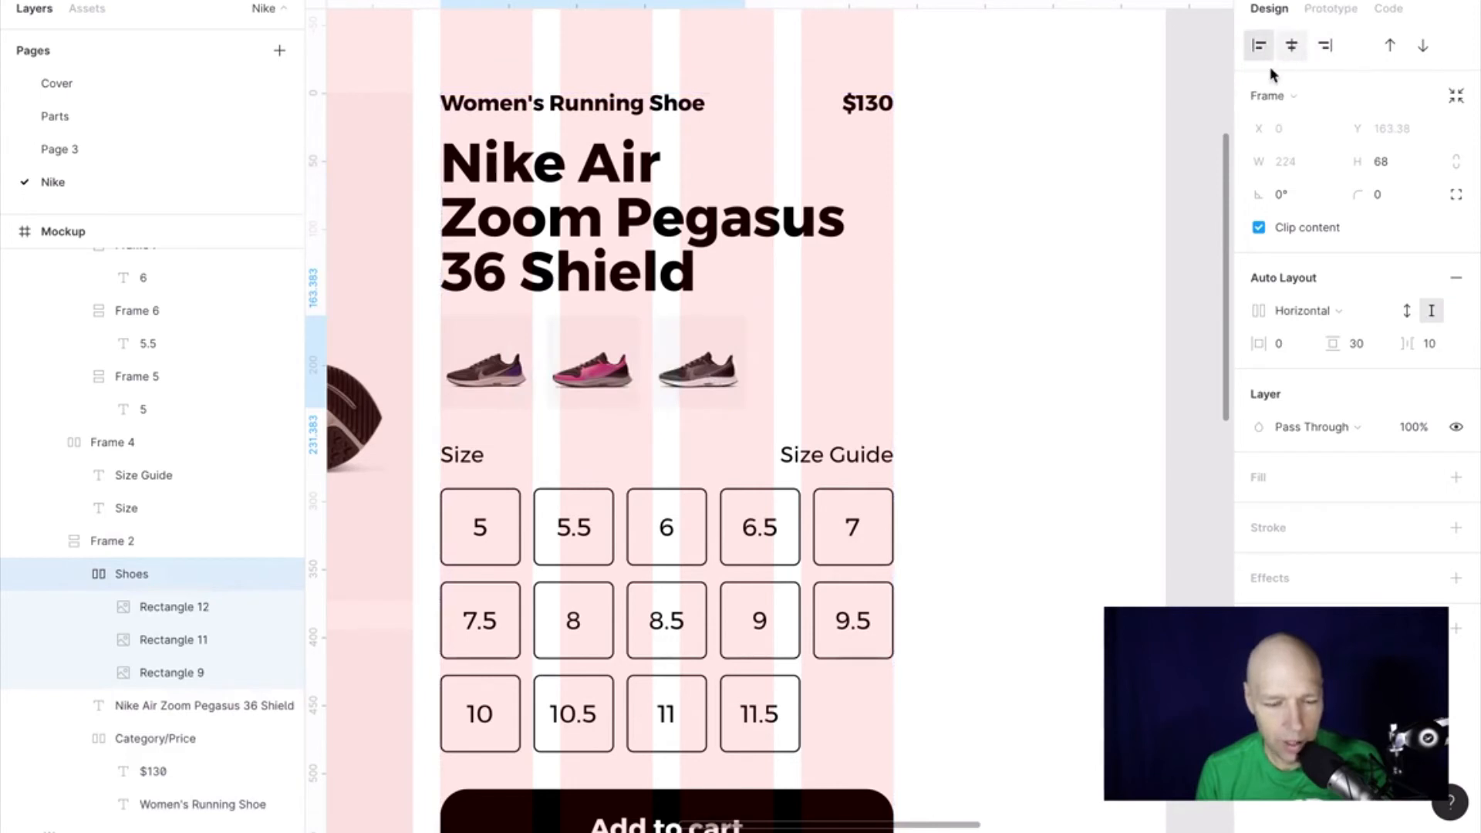
pyautogui.click(1295, 50)
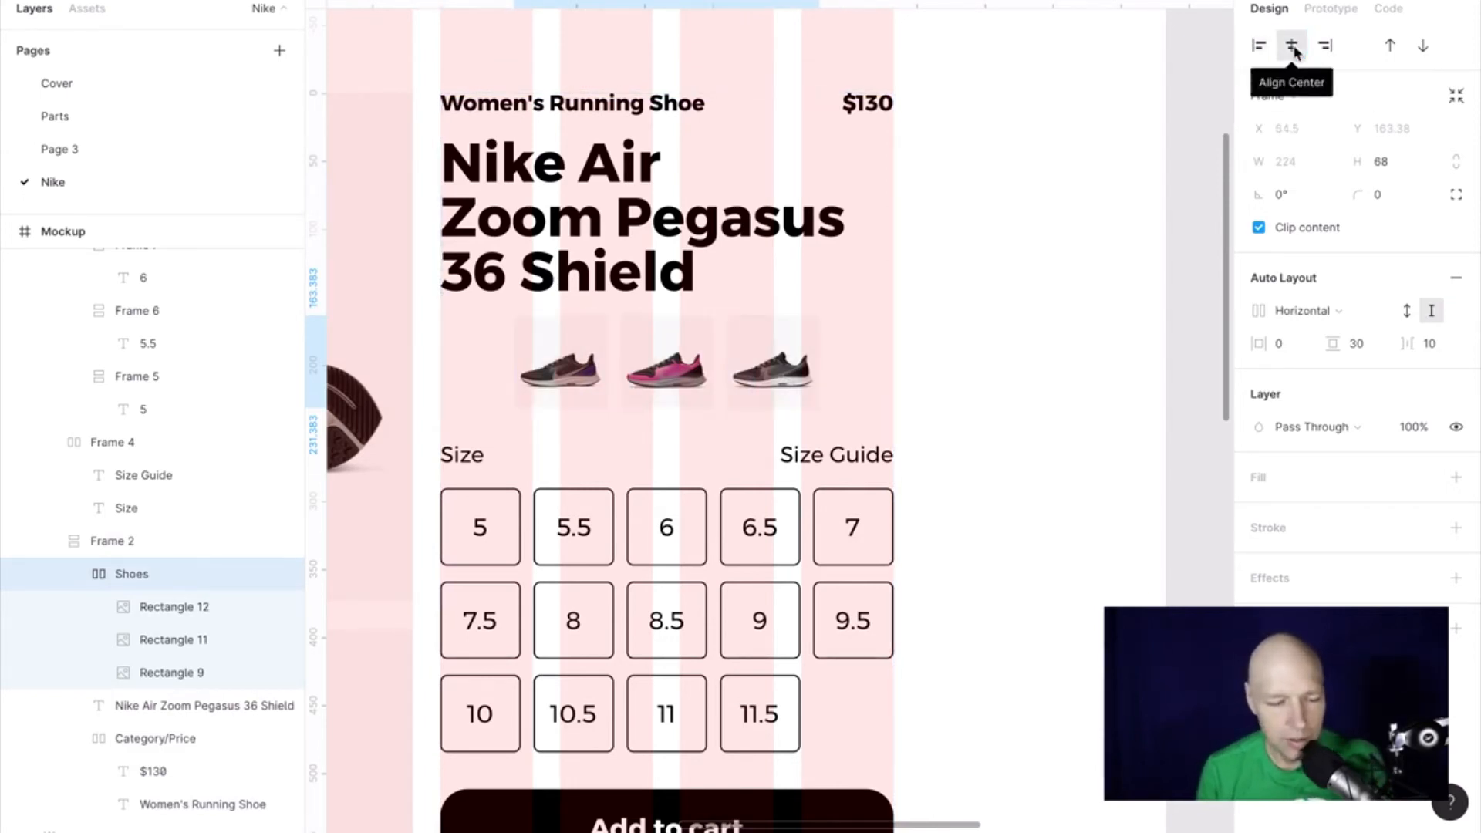
# Step: Align the Shoes thumbnail frame in the mockup's Right Rail right and finally left within its parent frame
pyautogui.click(1325, 46)
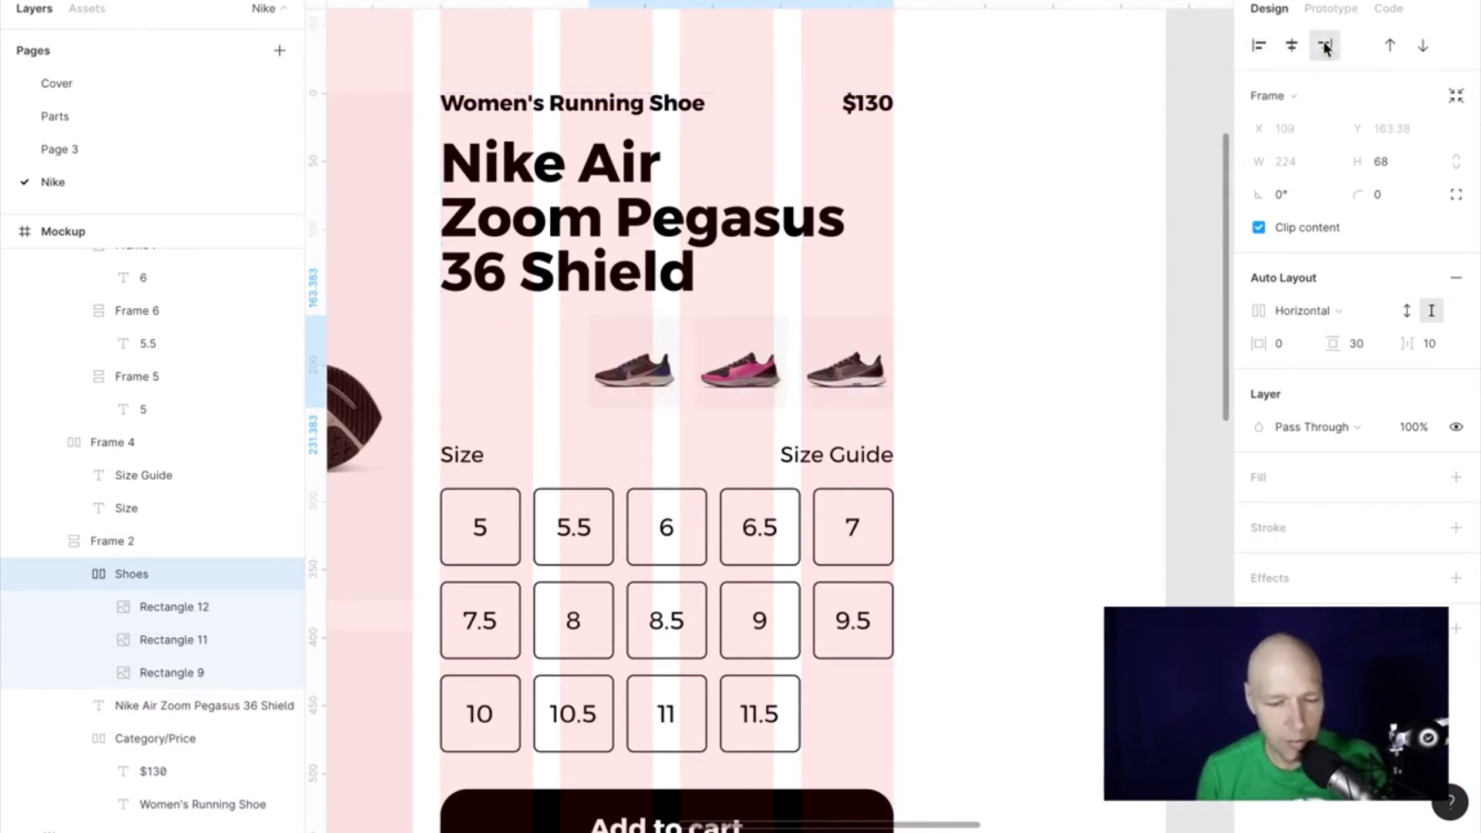
pyautogui.click(1259, 46)
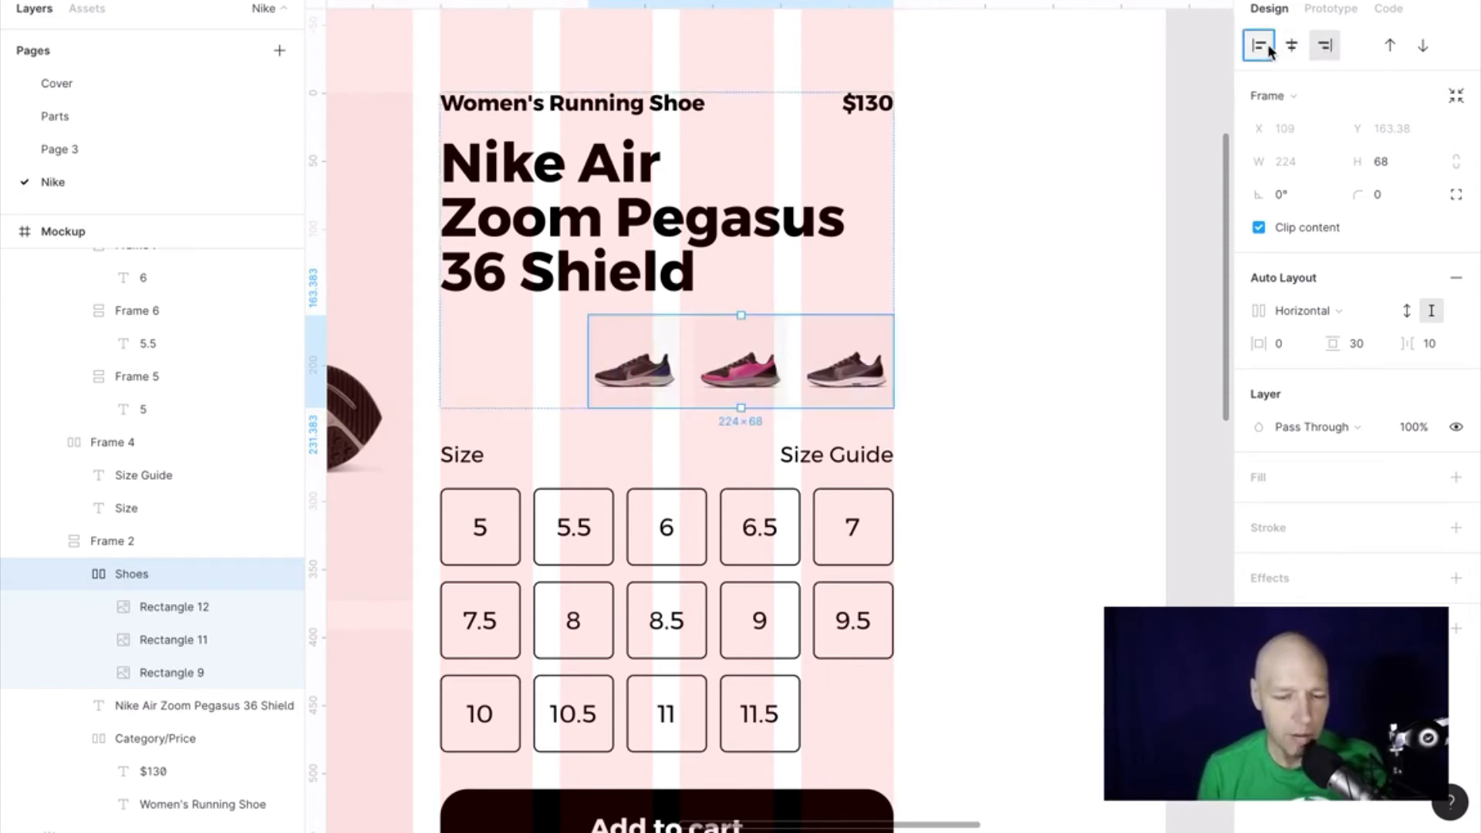
pyautogui.click(1391, 47)
pyautogui.click(1424, 46)
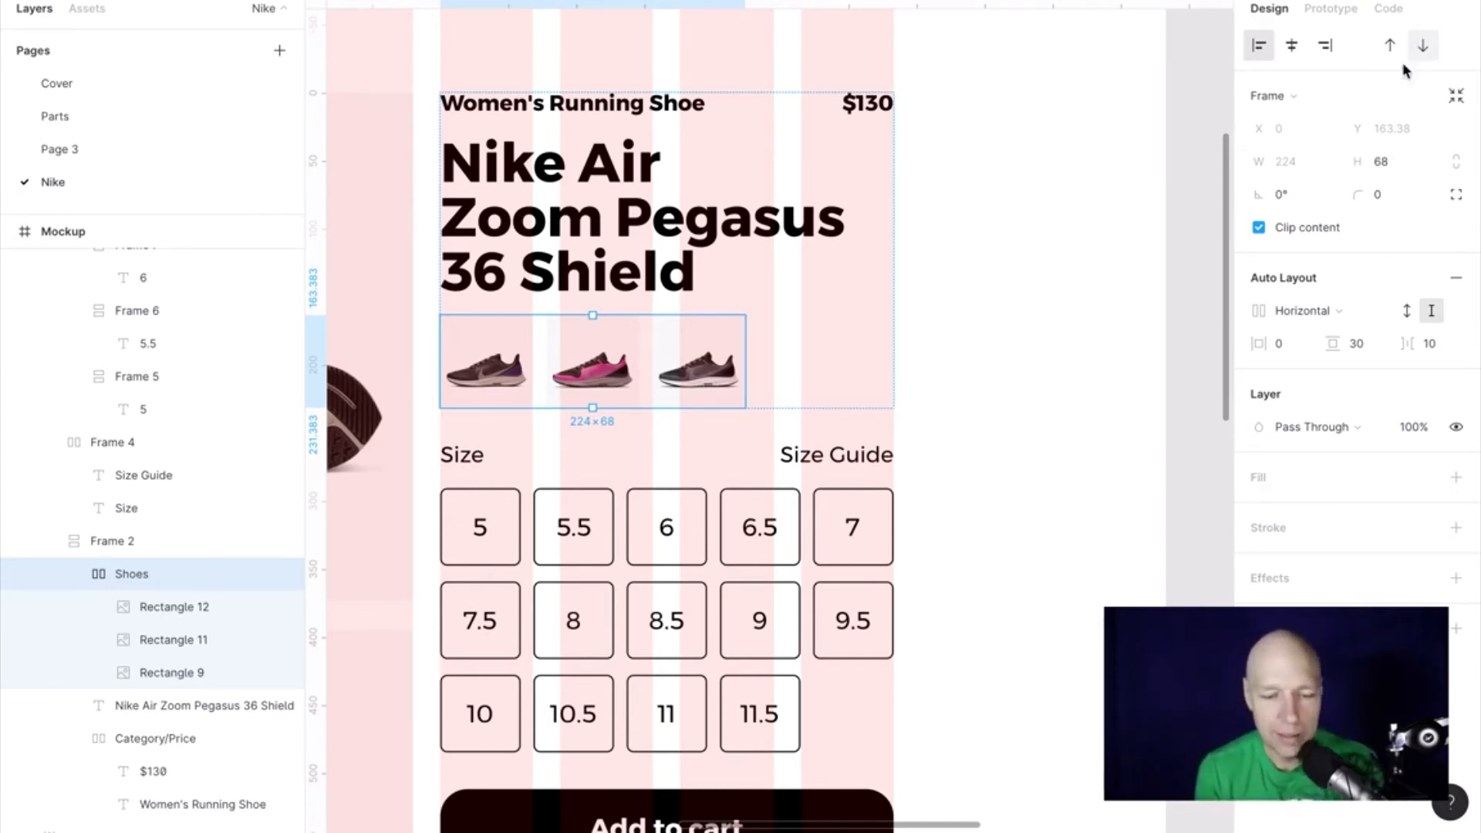
# Step: Examine the alignment and spacing settings of the Size row, Shoes frame and size grid group in the separate Right Rail
pyautogui.hscroll(5, 970, 333)
pyautogui.hscroll(10, 970, 334)
pyautogui.hscroll(-3, 969, 334)
pyautogui.scroll(-1, 970, 334)
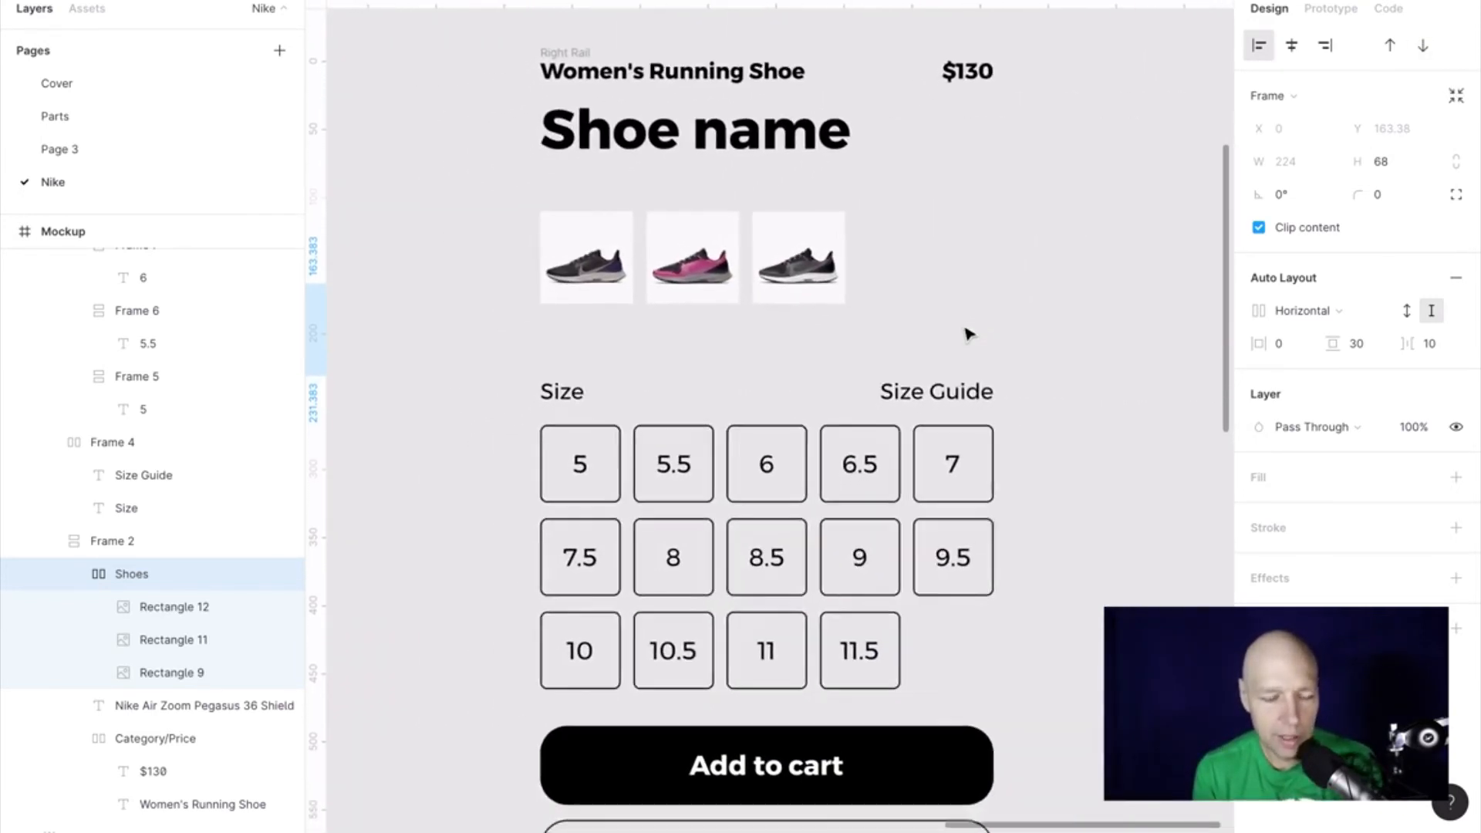
pyautogui.click(948, 396)
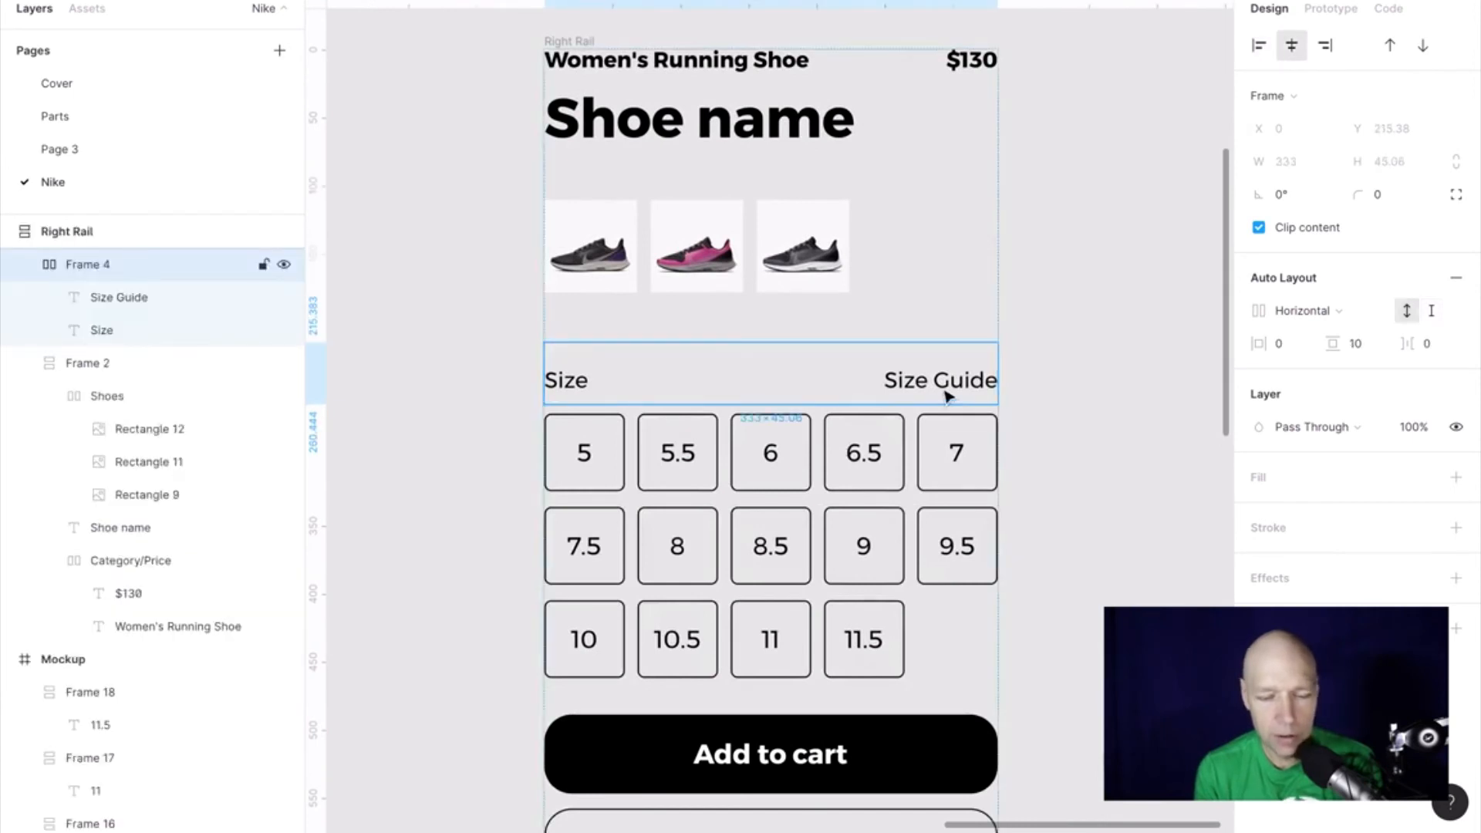
pyautogui.click(1335, 346)
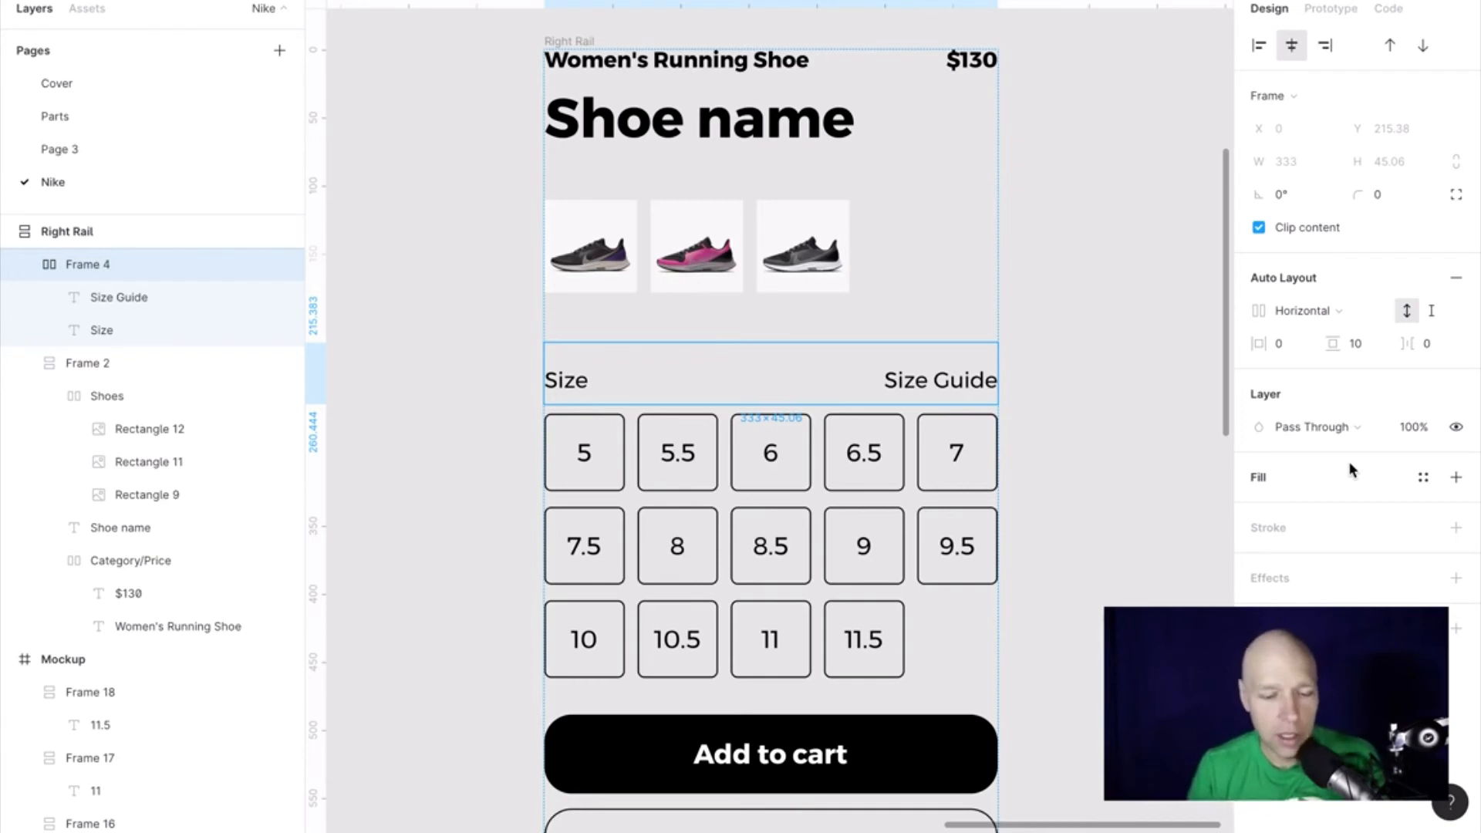
pyautogui.click(848, 282)
pyautogui.click(848, 281)
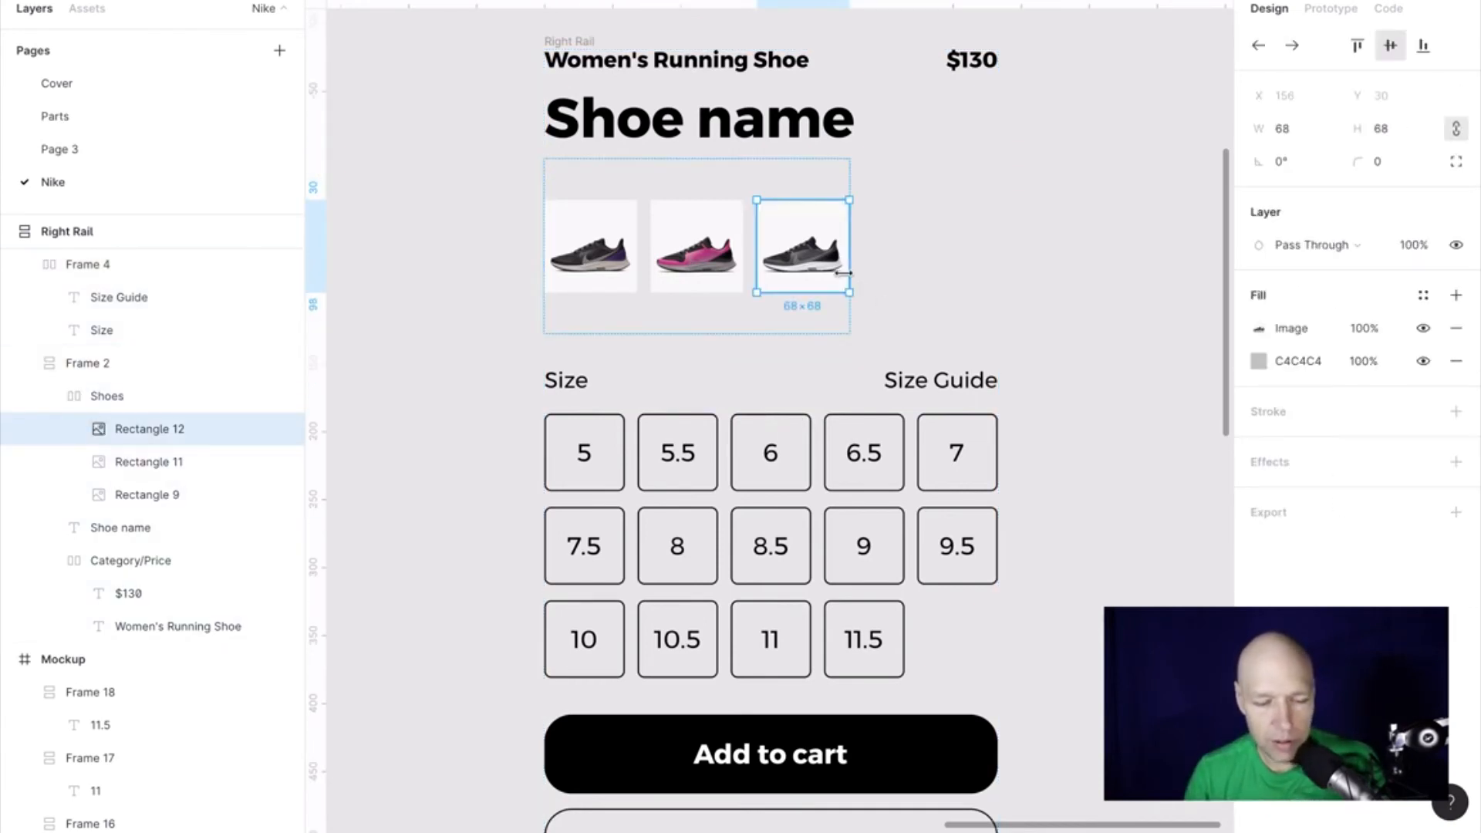
pyautogui.press('Escape')
pyautogui.click(830, 262)
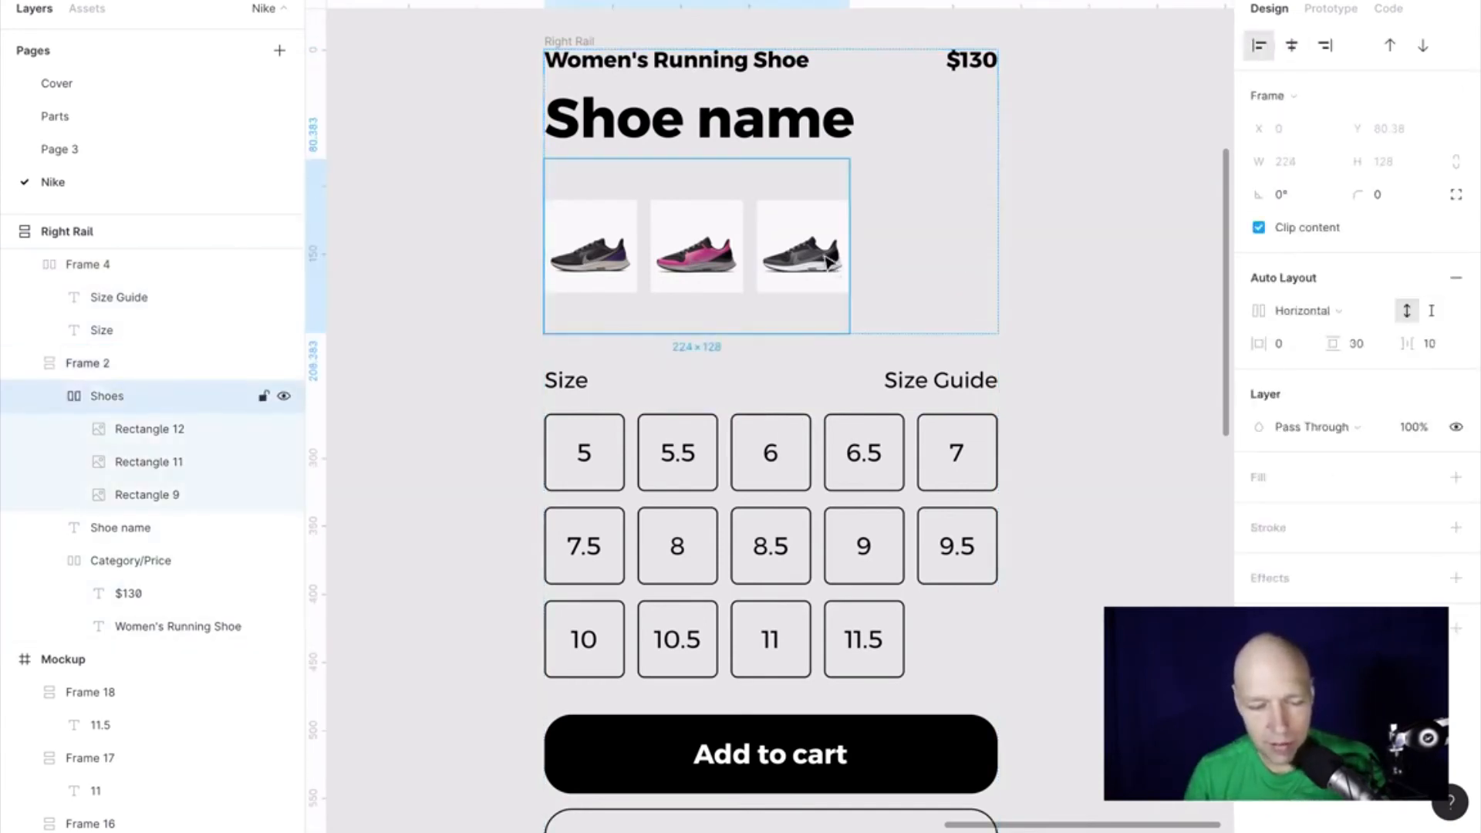
pyautogui.click(895, 461)
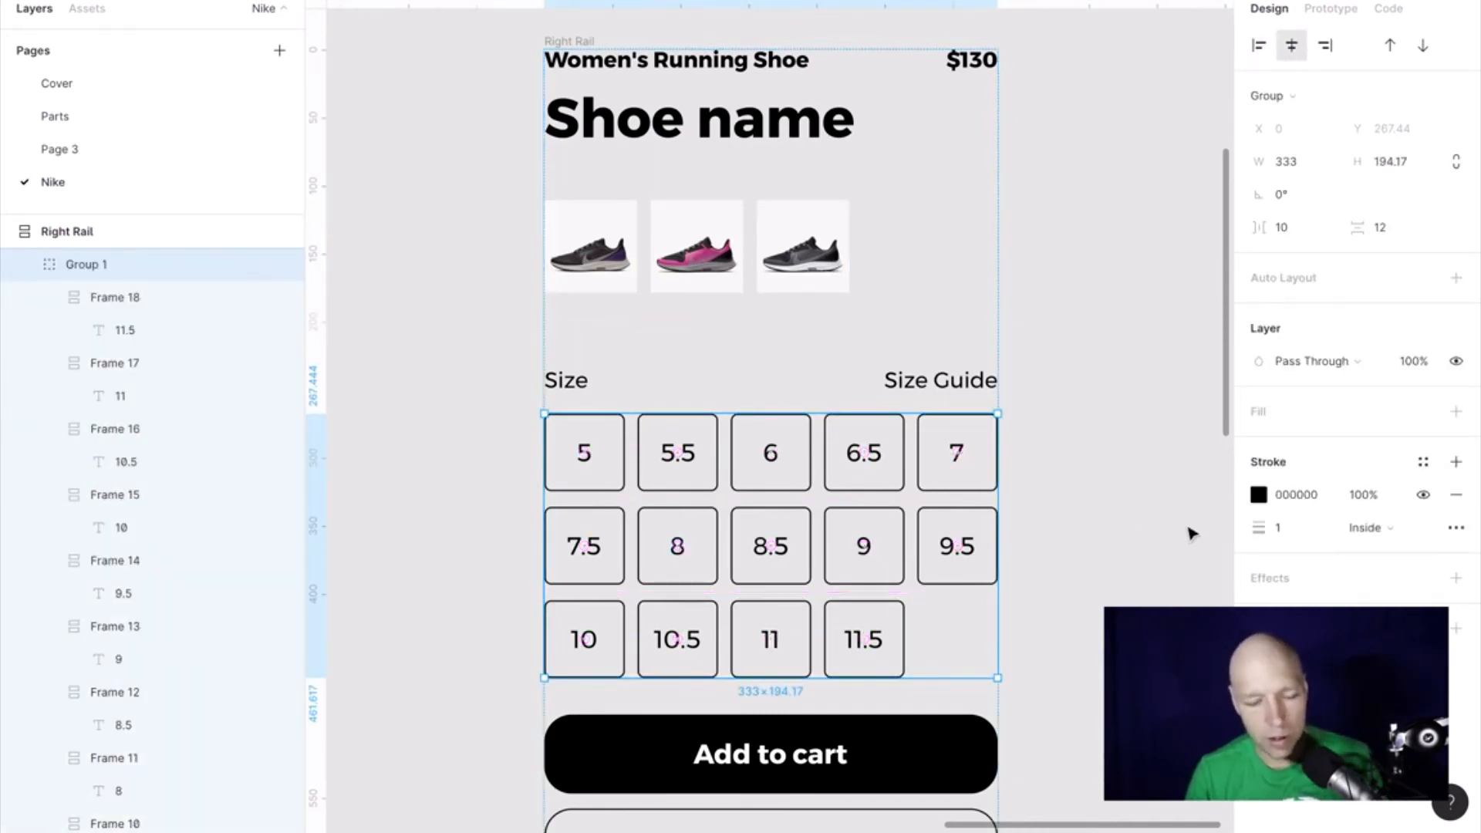
pyautogui.click(1072, 515)
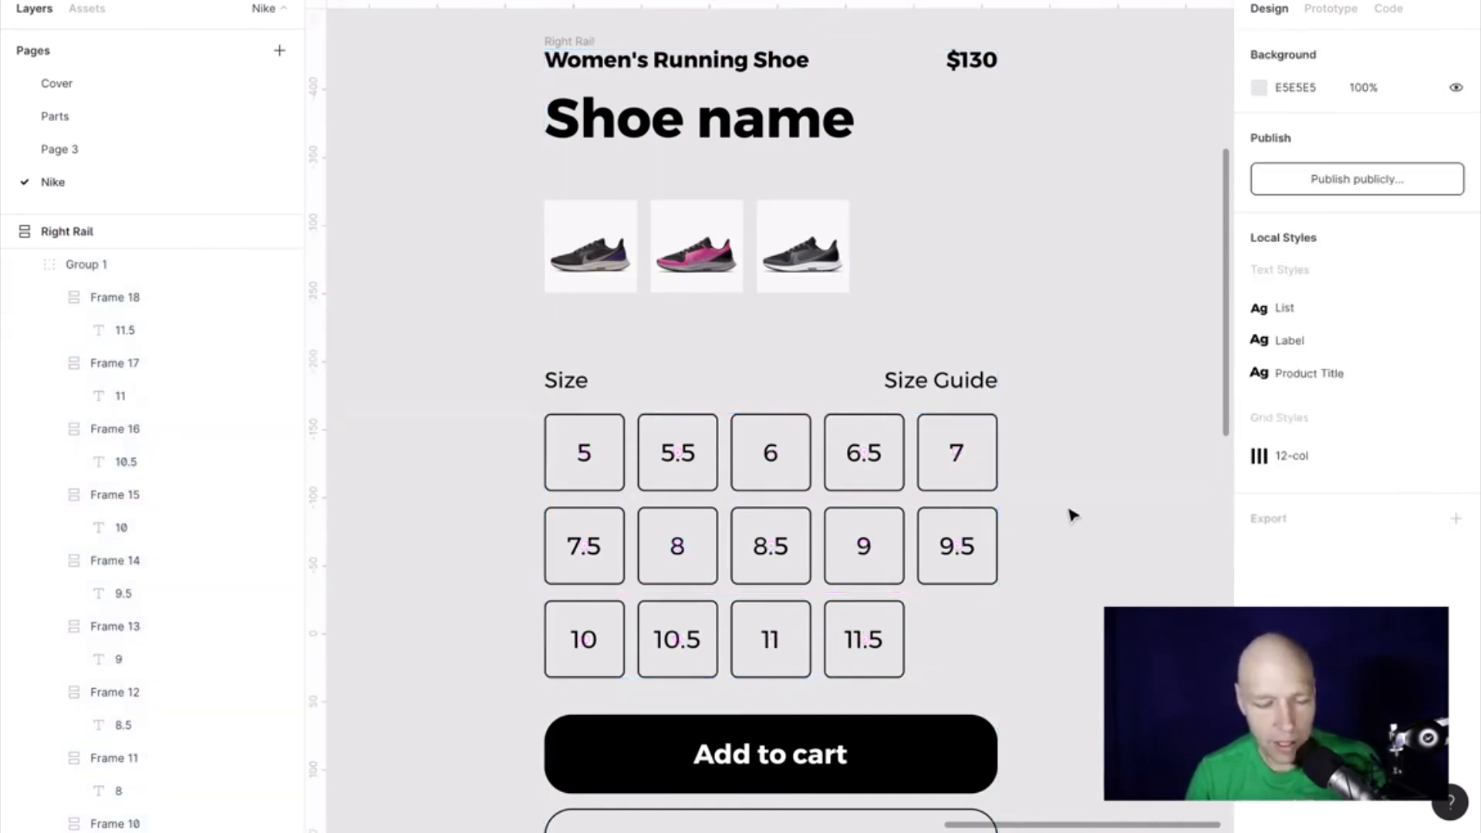
# Step: Add a white (FFFFFF) inside stroke with a width of 10 to the Size and Size Guide row frame in the separate Right Rail
pyautogui.click(955, 451)
pyautogui.click(955, 392)
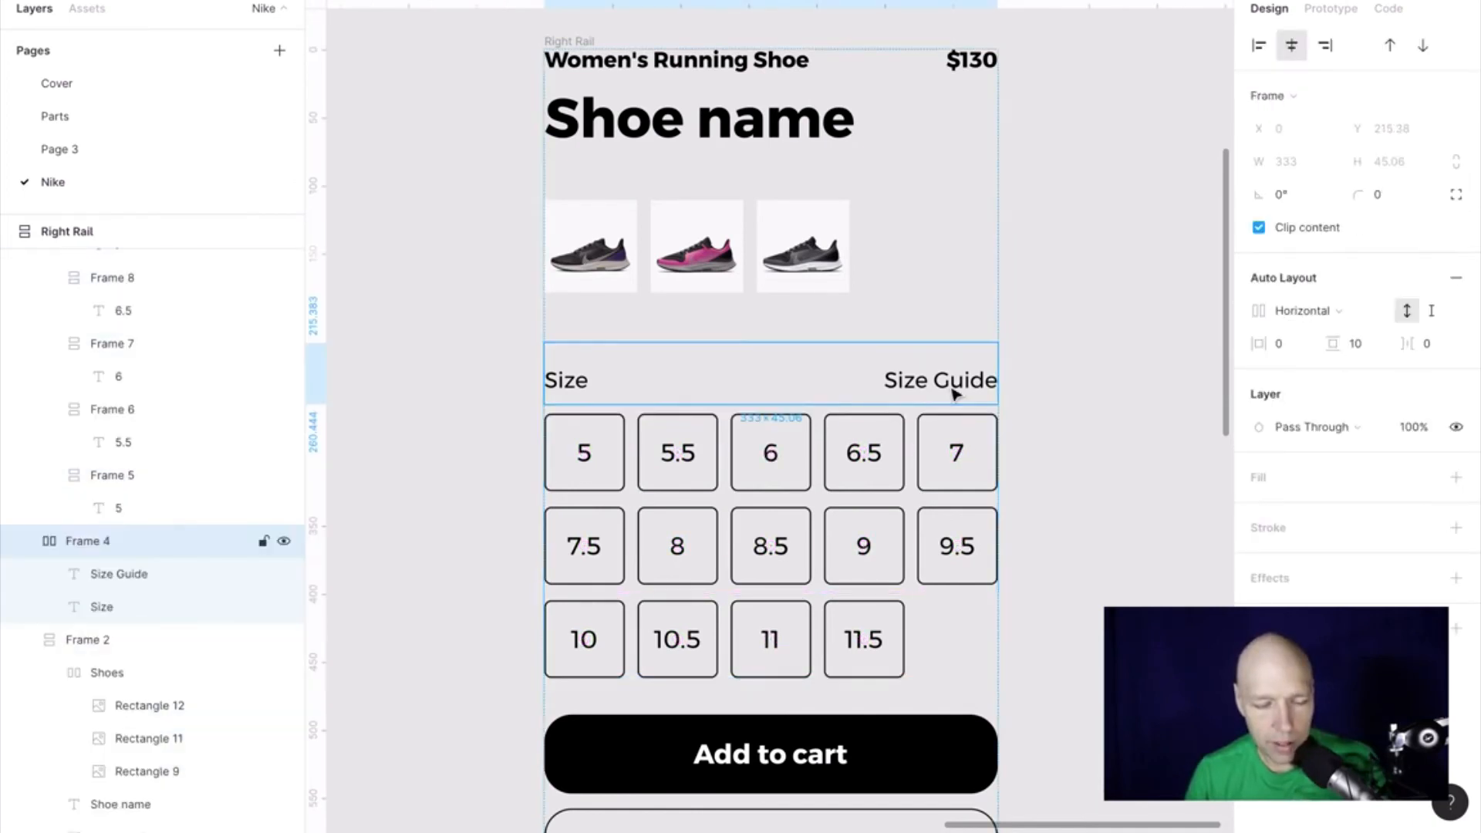
pyautogui.click(1456, 529)
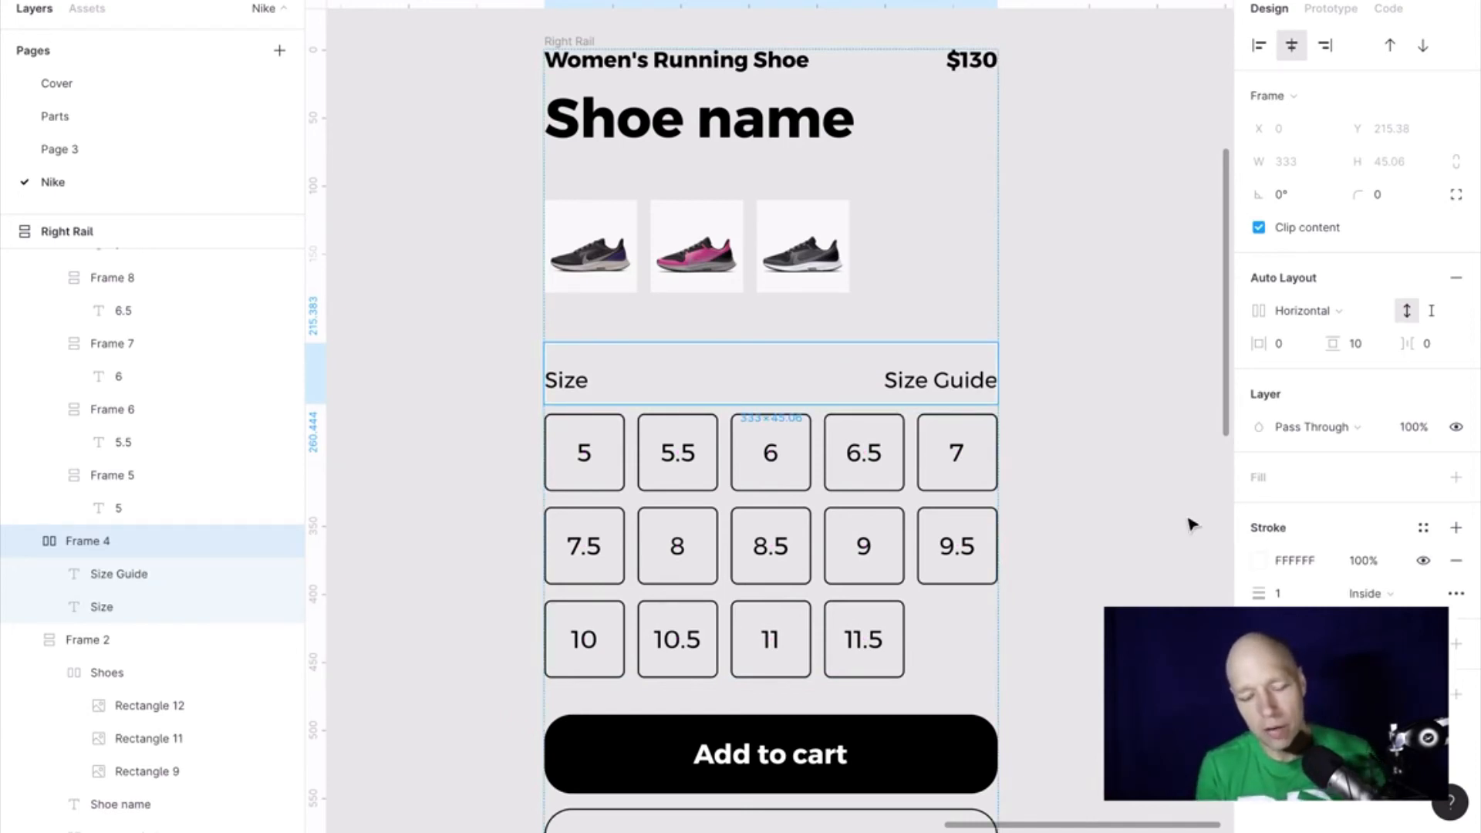
pyautogui.click(1456, 593)
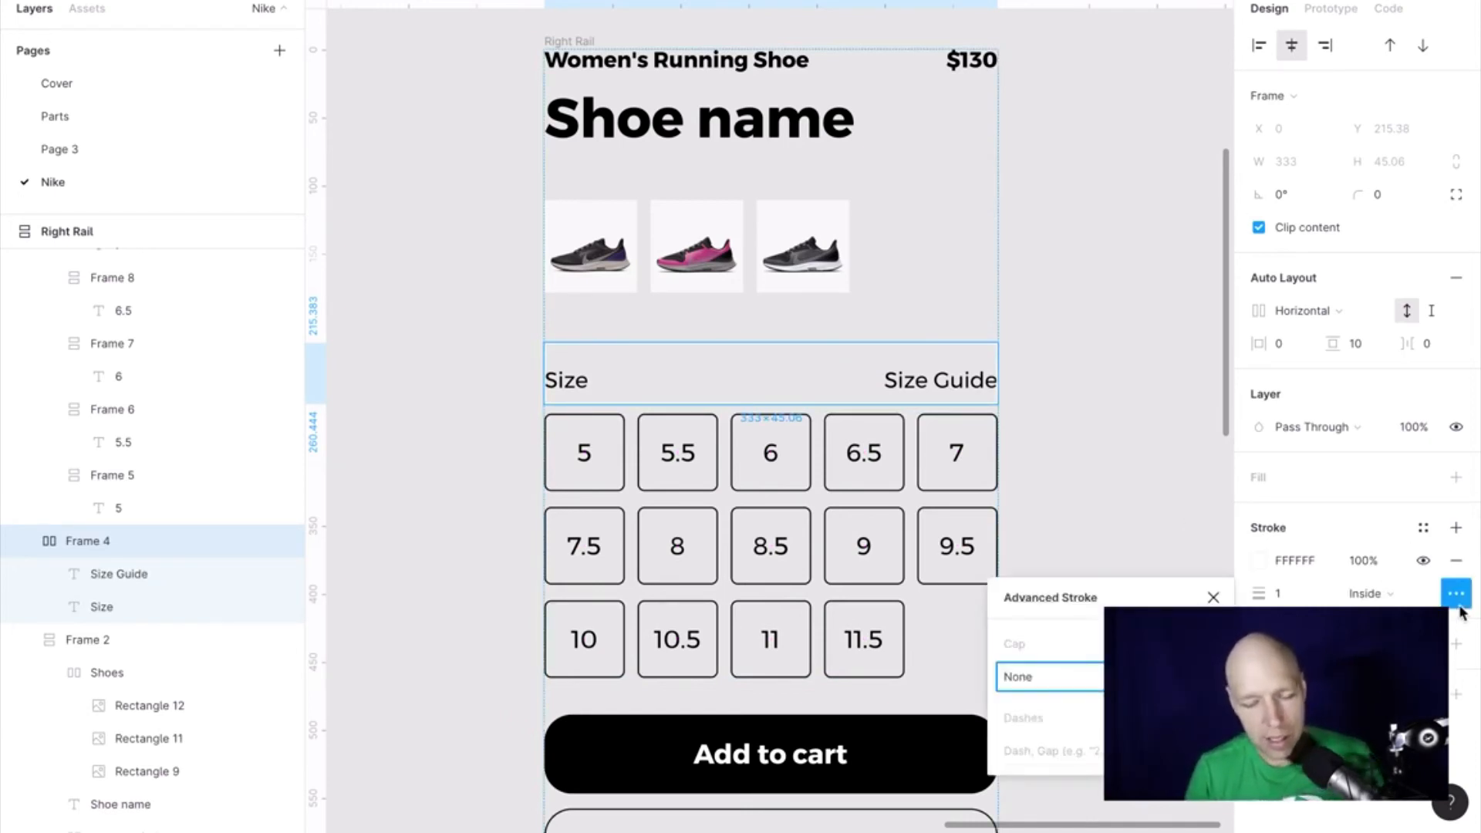
pyautogui.click(1214, 597)
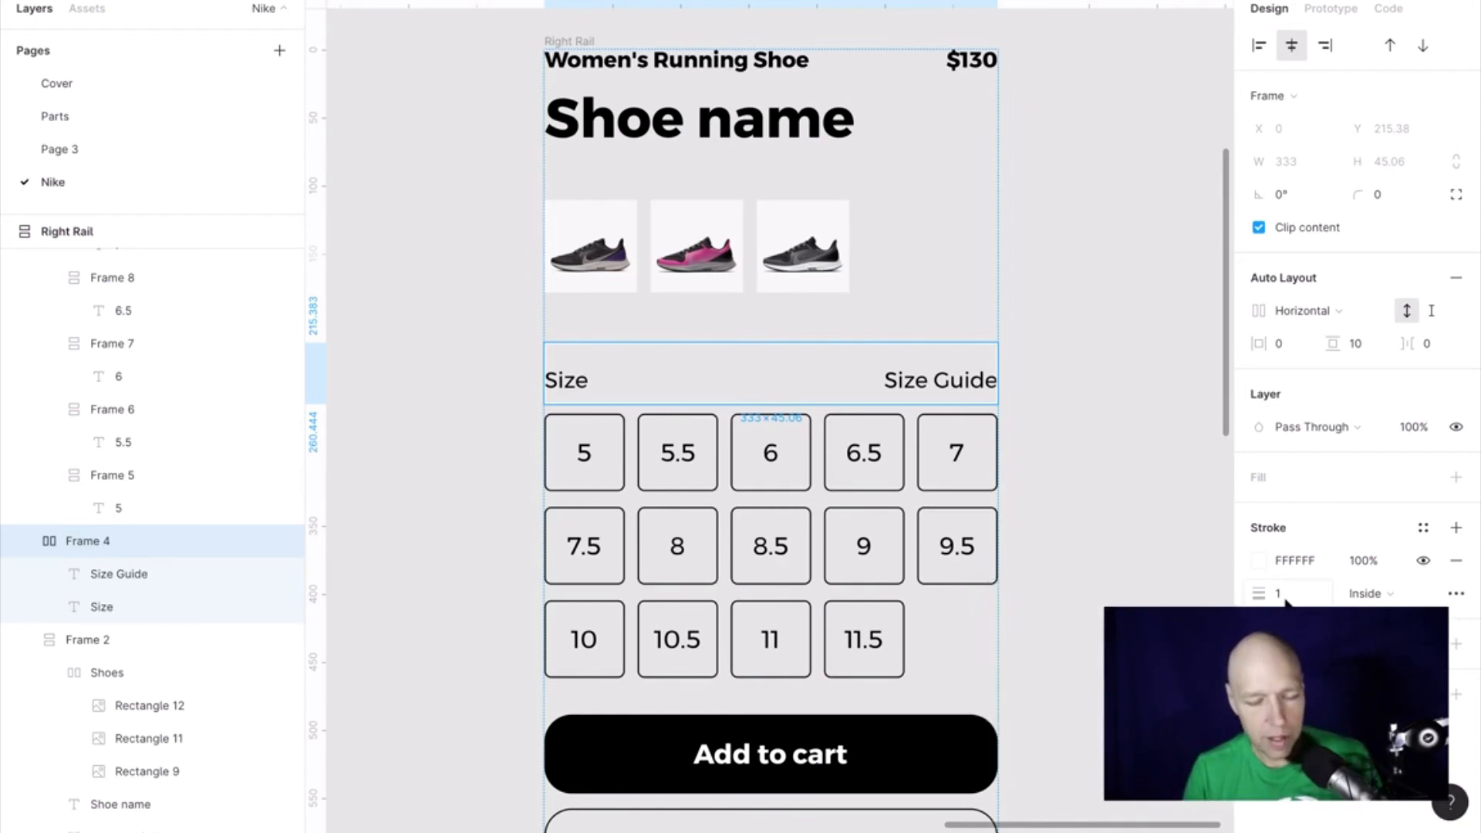
pyautogui.click(1285, 596)
pyautogui.write('10')
pyautogui.press('Return')
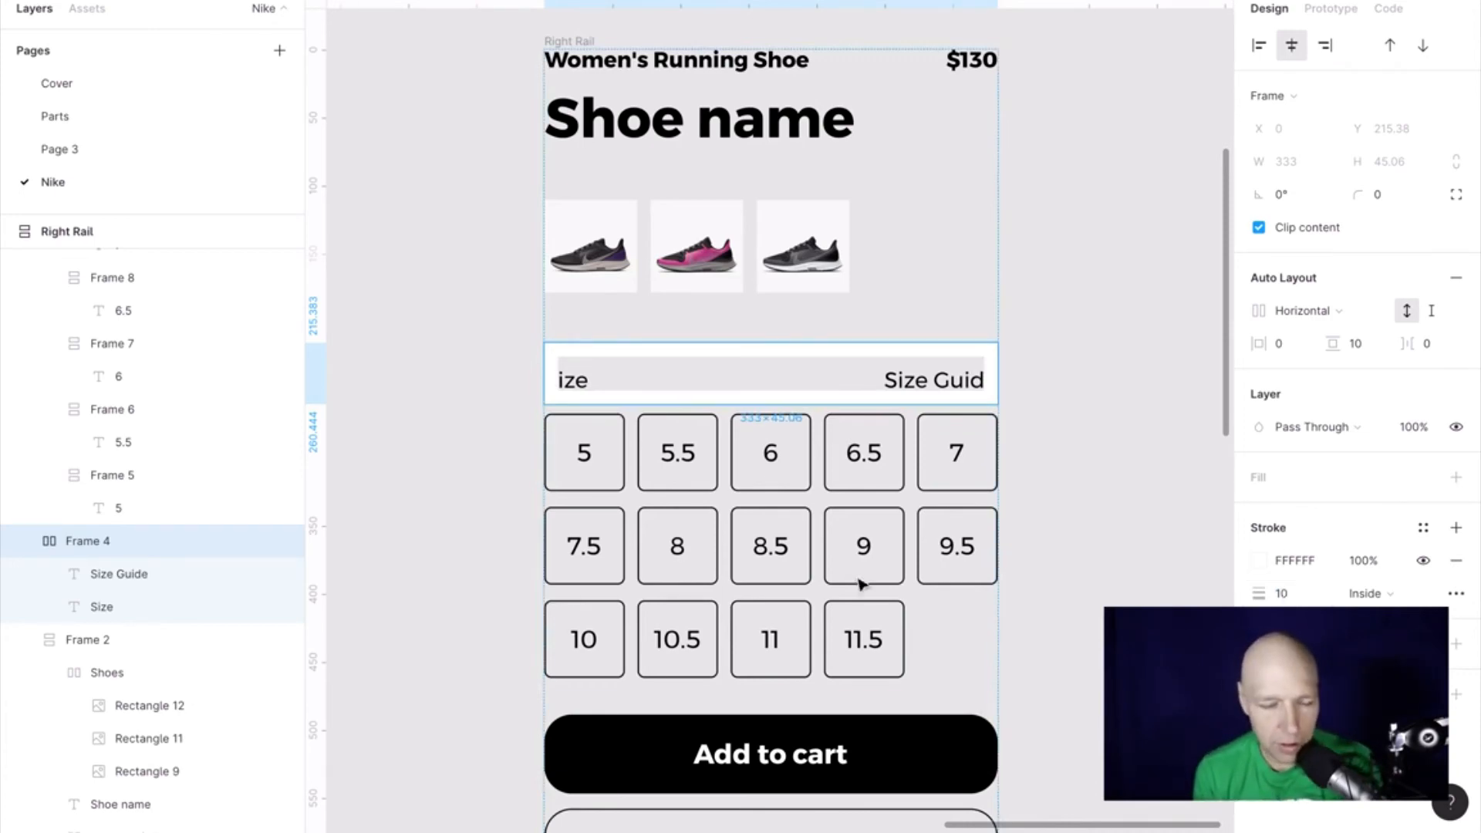
# Step: Drill into the nested groups of the Free Shipping & Returns and Reviews block to examine its dividers and structure
pyautogui.scroll(-12, 770, 486)
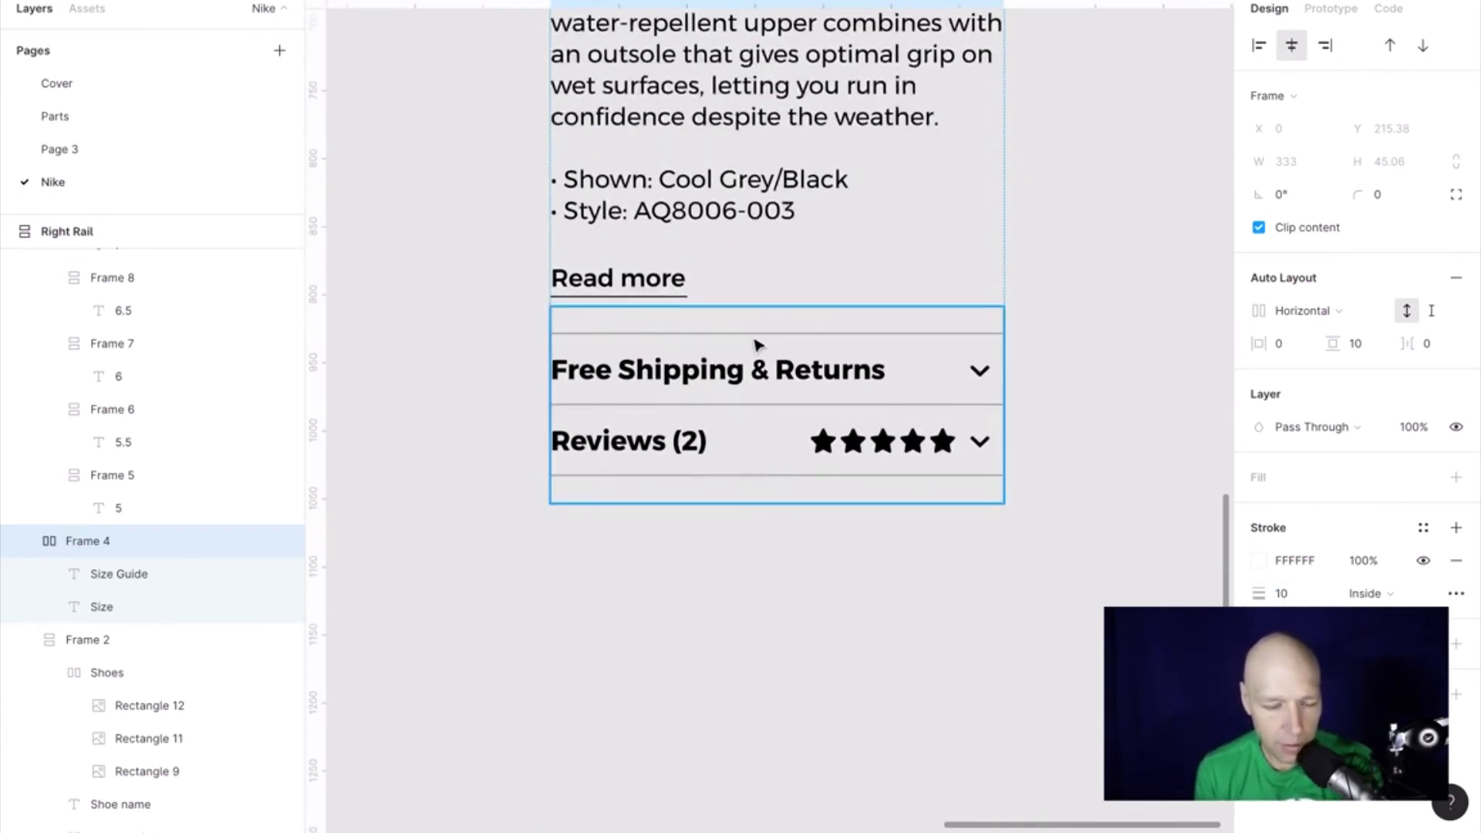
pyautogui.doubleClick(795, 386)
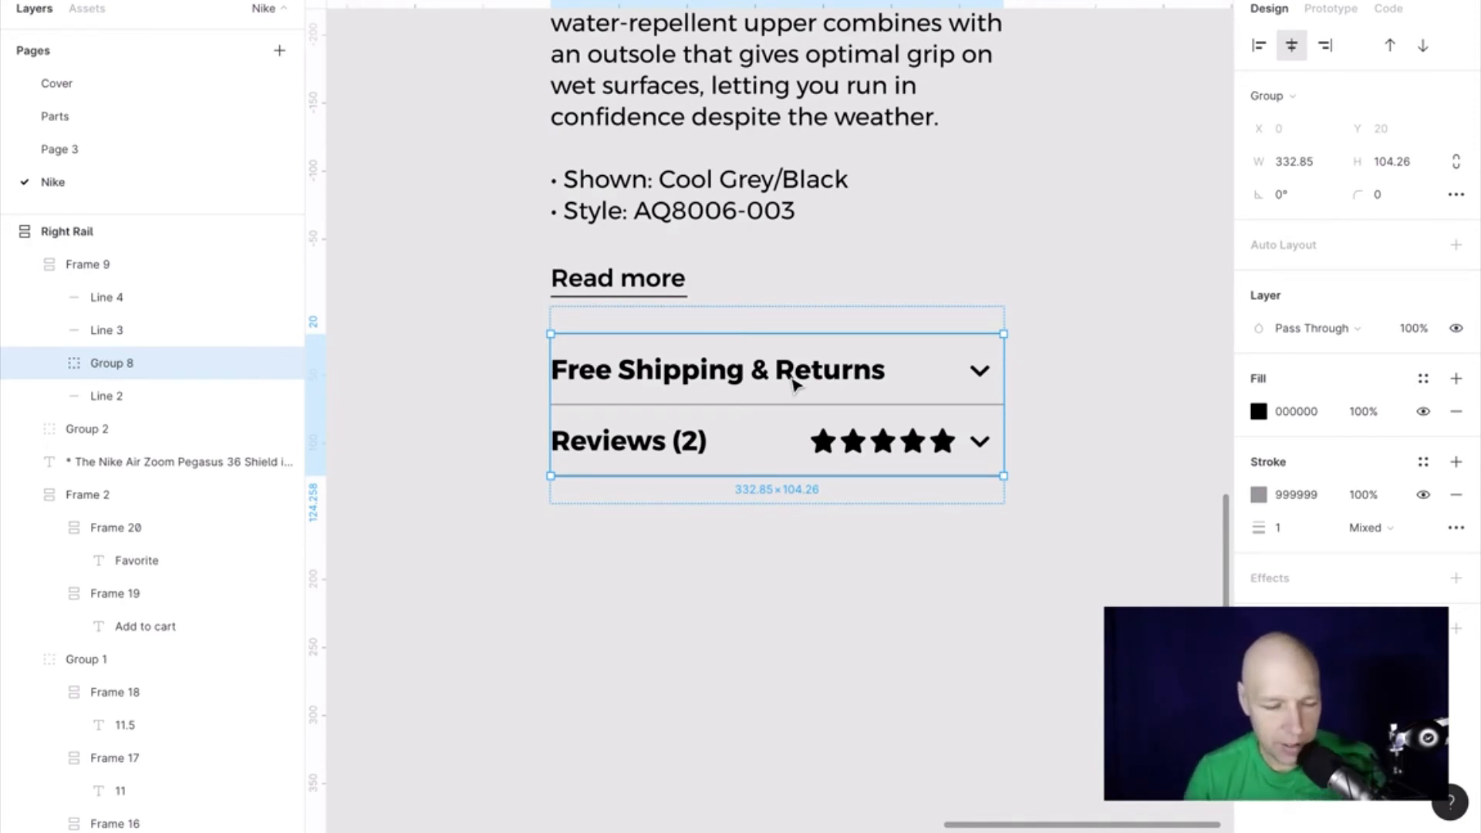
pyautogui.doubleClick(795, 386)
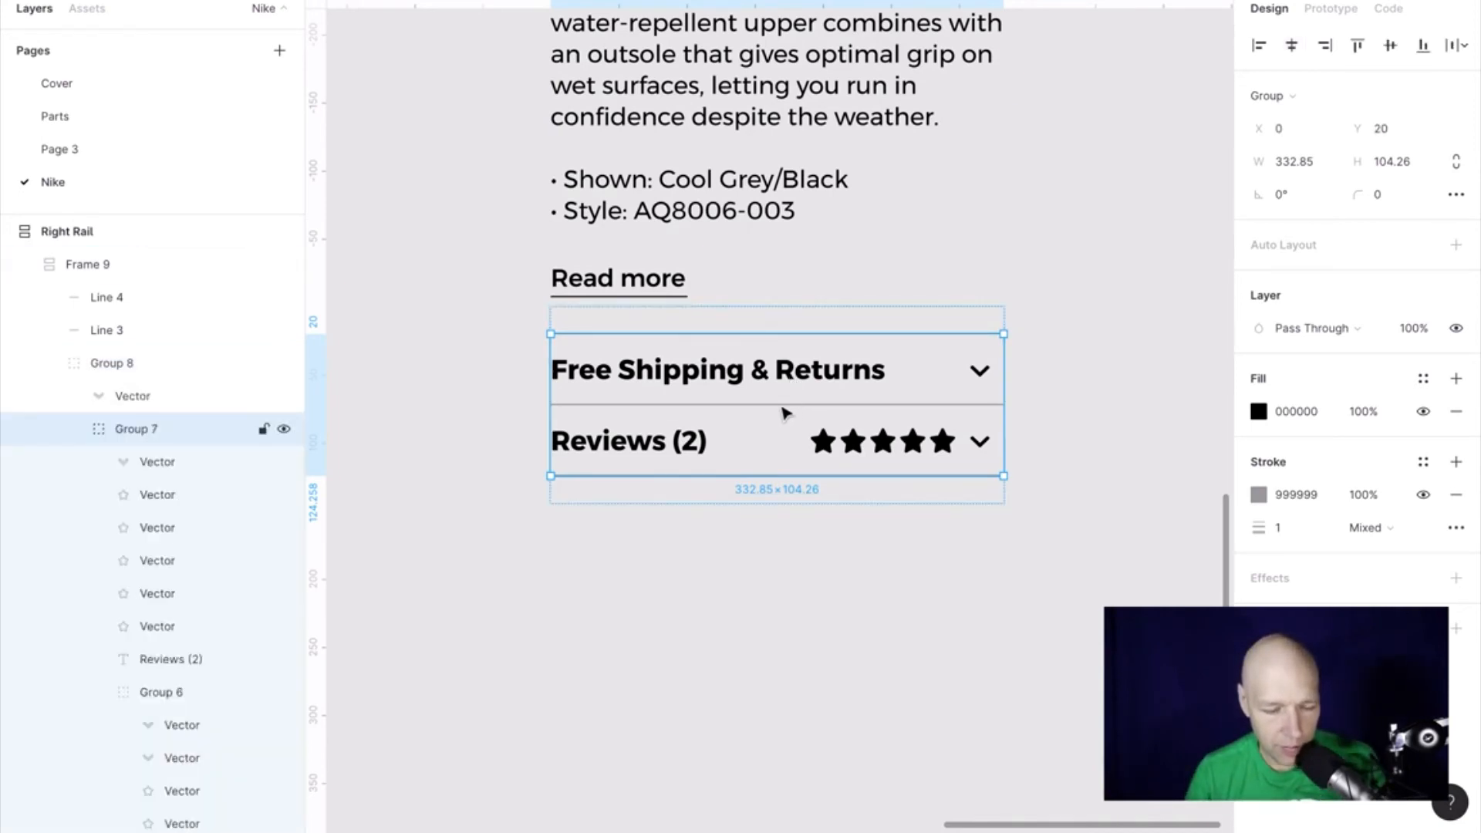
pyautogui.doubleClick(785, 414)
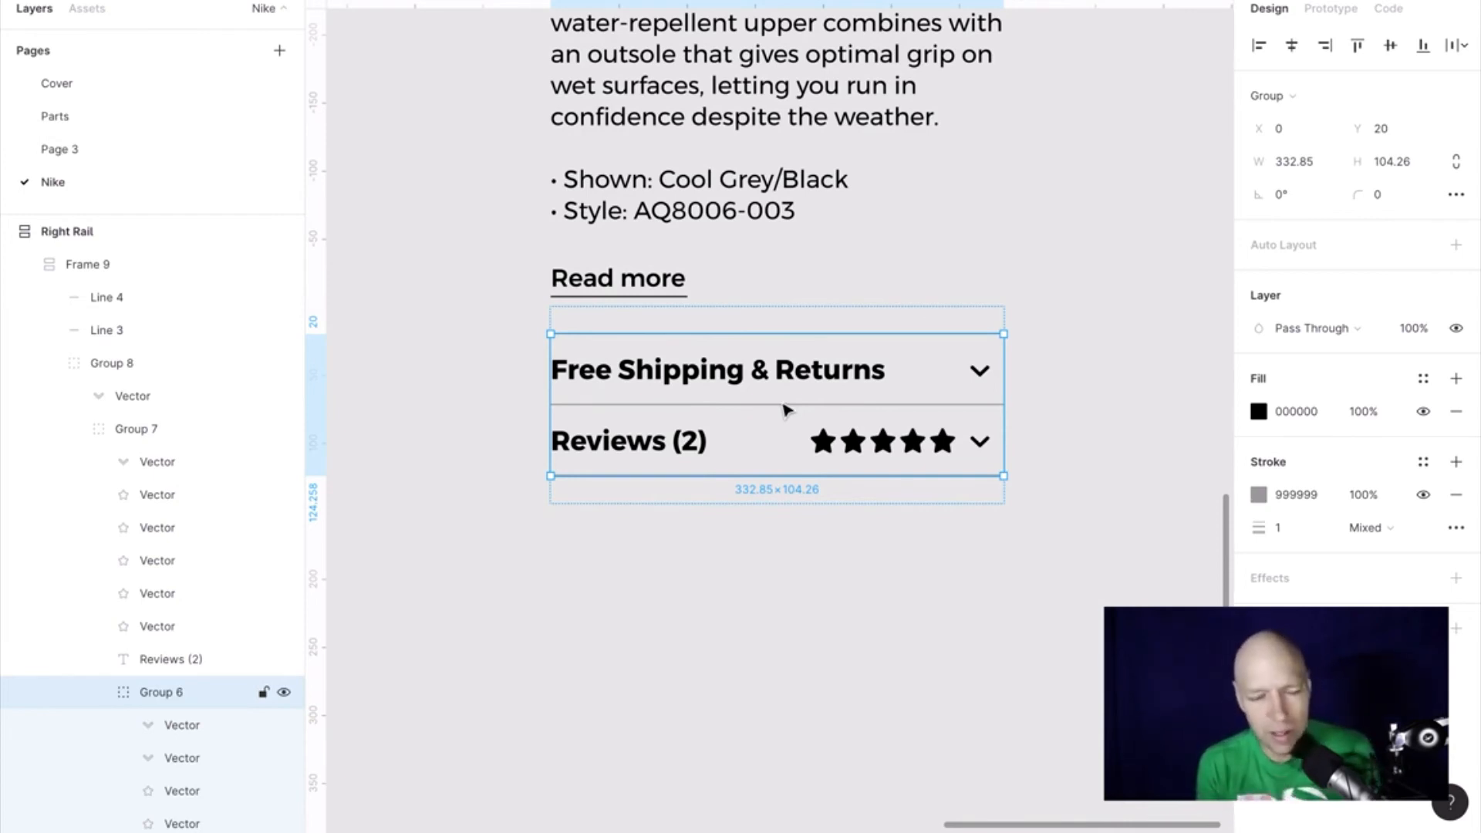
# Step: Extend the mockup's Nike Air Zoom Pegasus 36 Shield title with the filler text "dkjhd dkfjghkfdg kjdfgh dkgkjdfgh d"
pyautogui.scroll(-10, 783, 409)
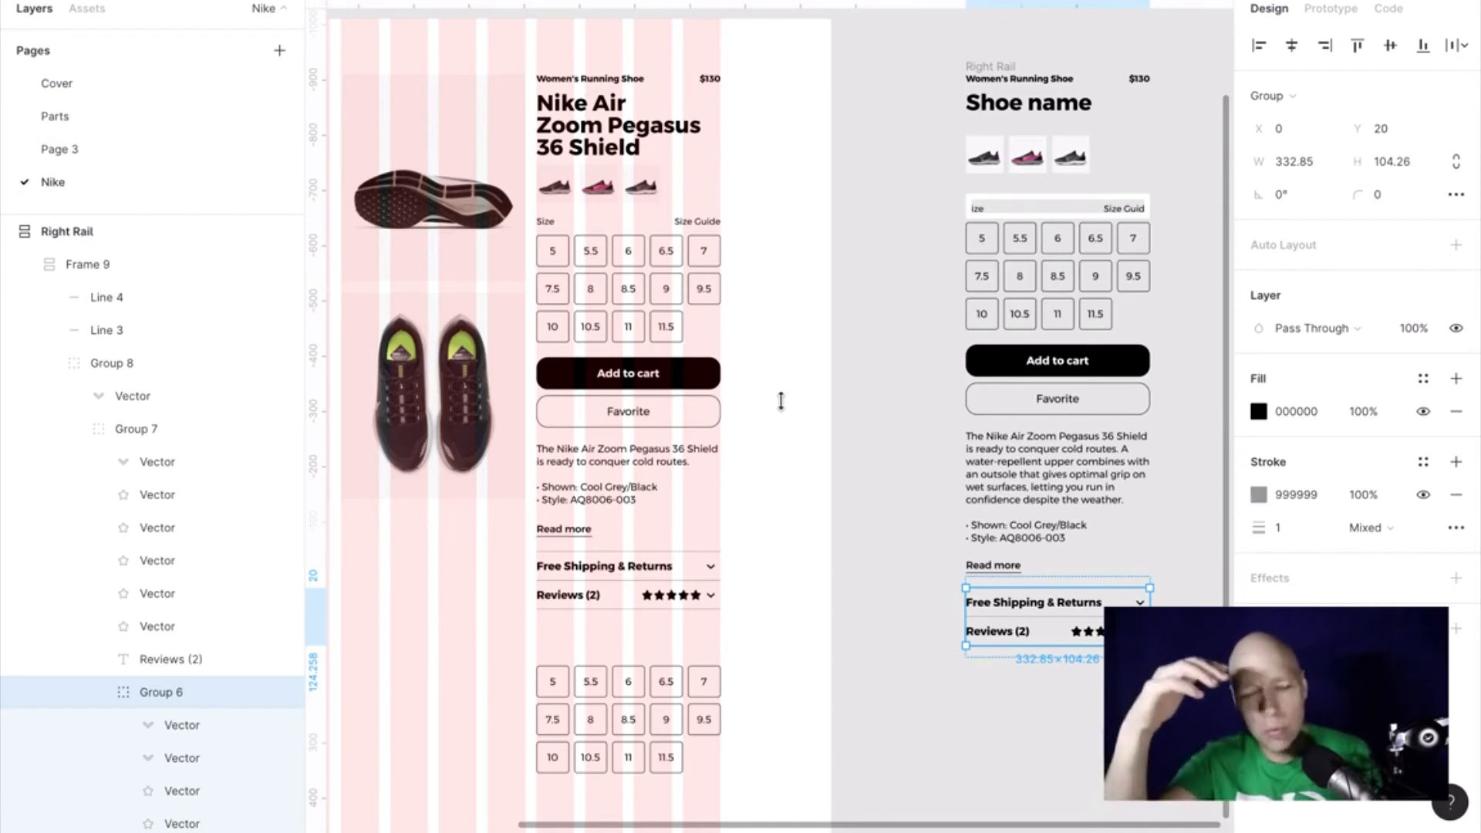
pyautogui.scroll(3, 599, 307)
pyautogui.scroll(5, 599, 307)
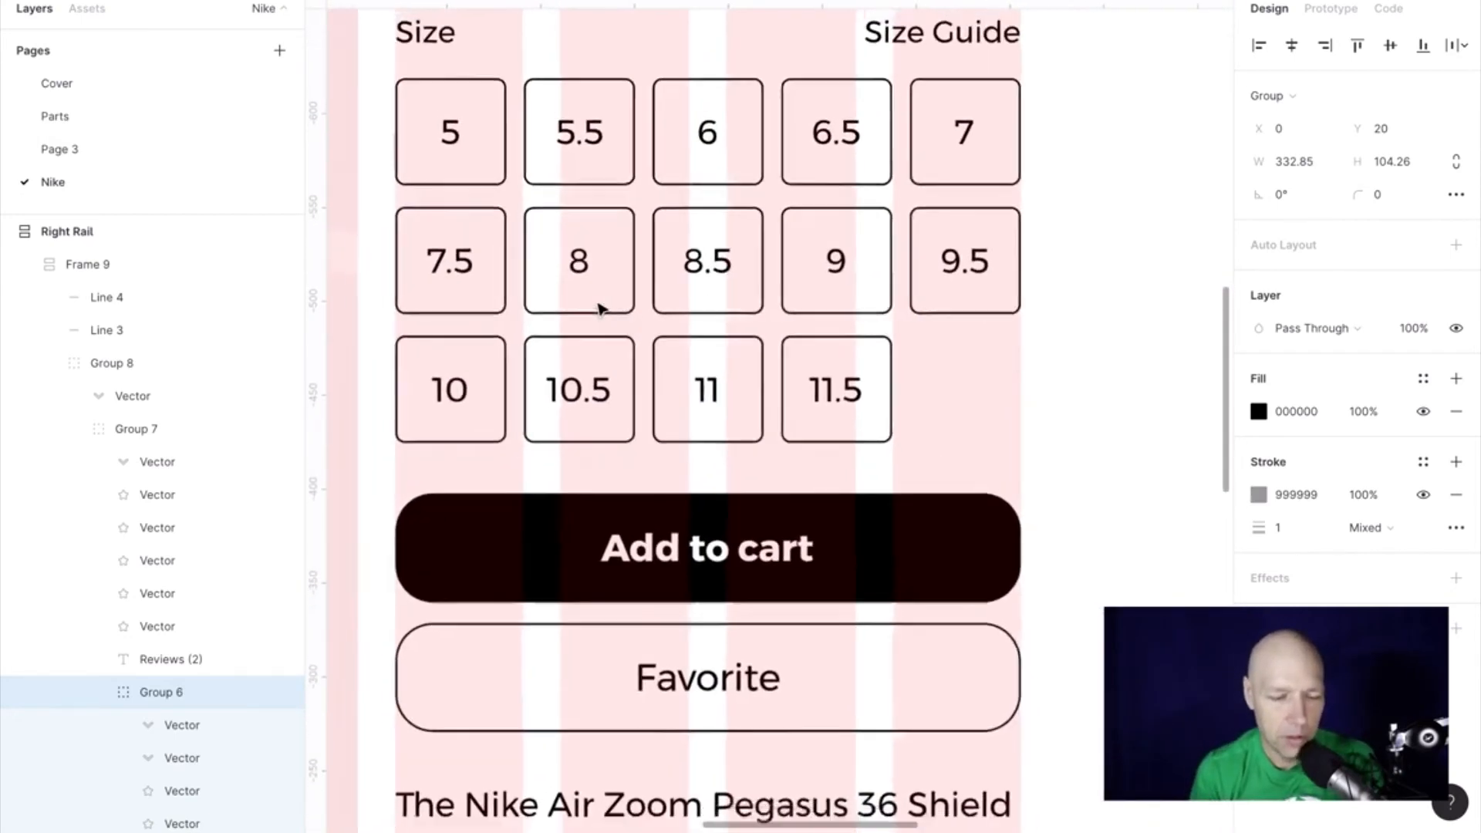
pyautogui.scroll(2, 600, 308)
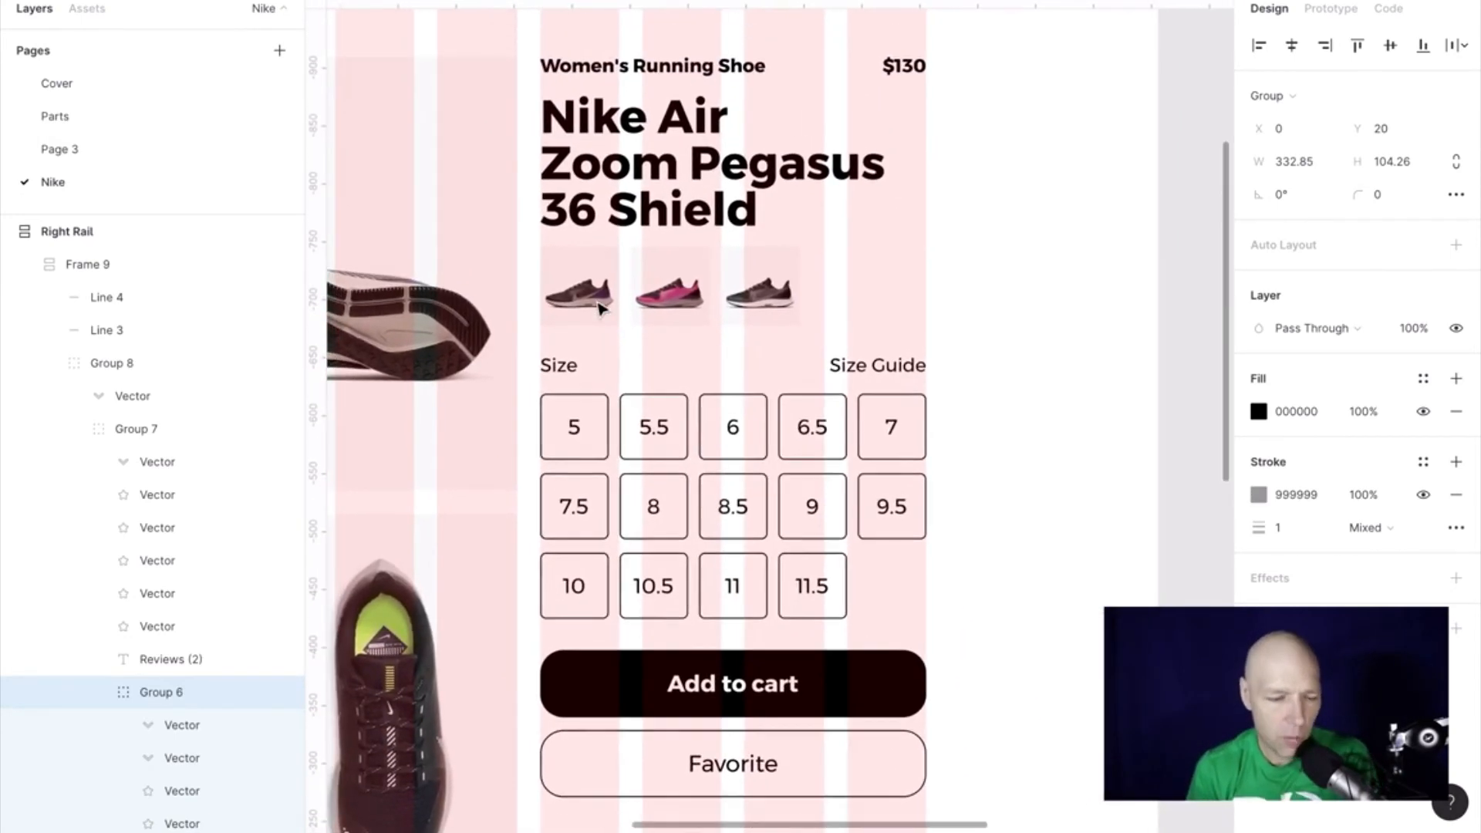
pyautogui.click(739, 225)
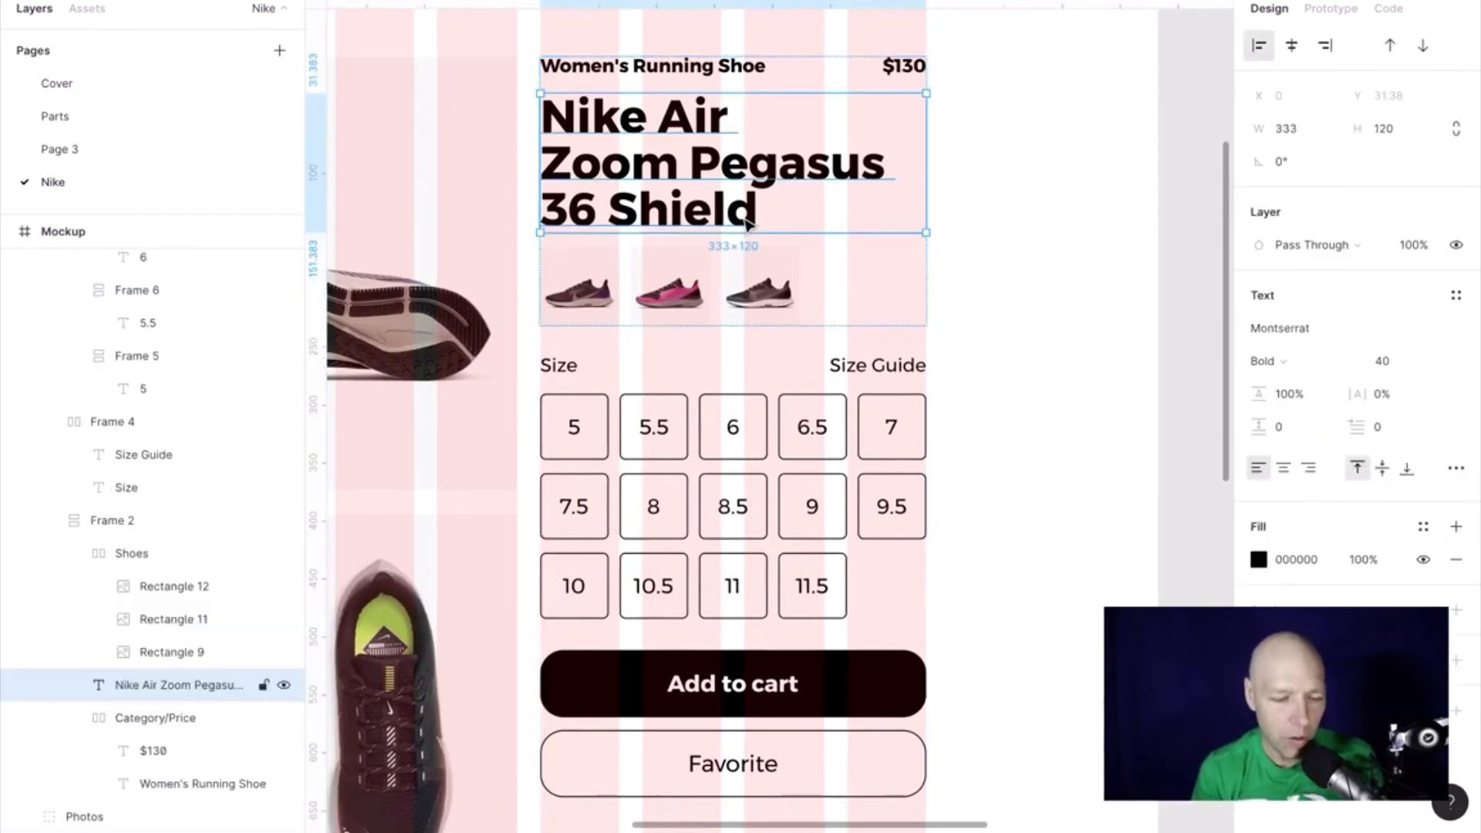
pyautogui.doubleClick(745, 220)
pyautogui.click(760, 216)
pyautogui.write('dkjh')
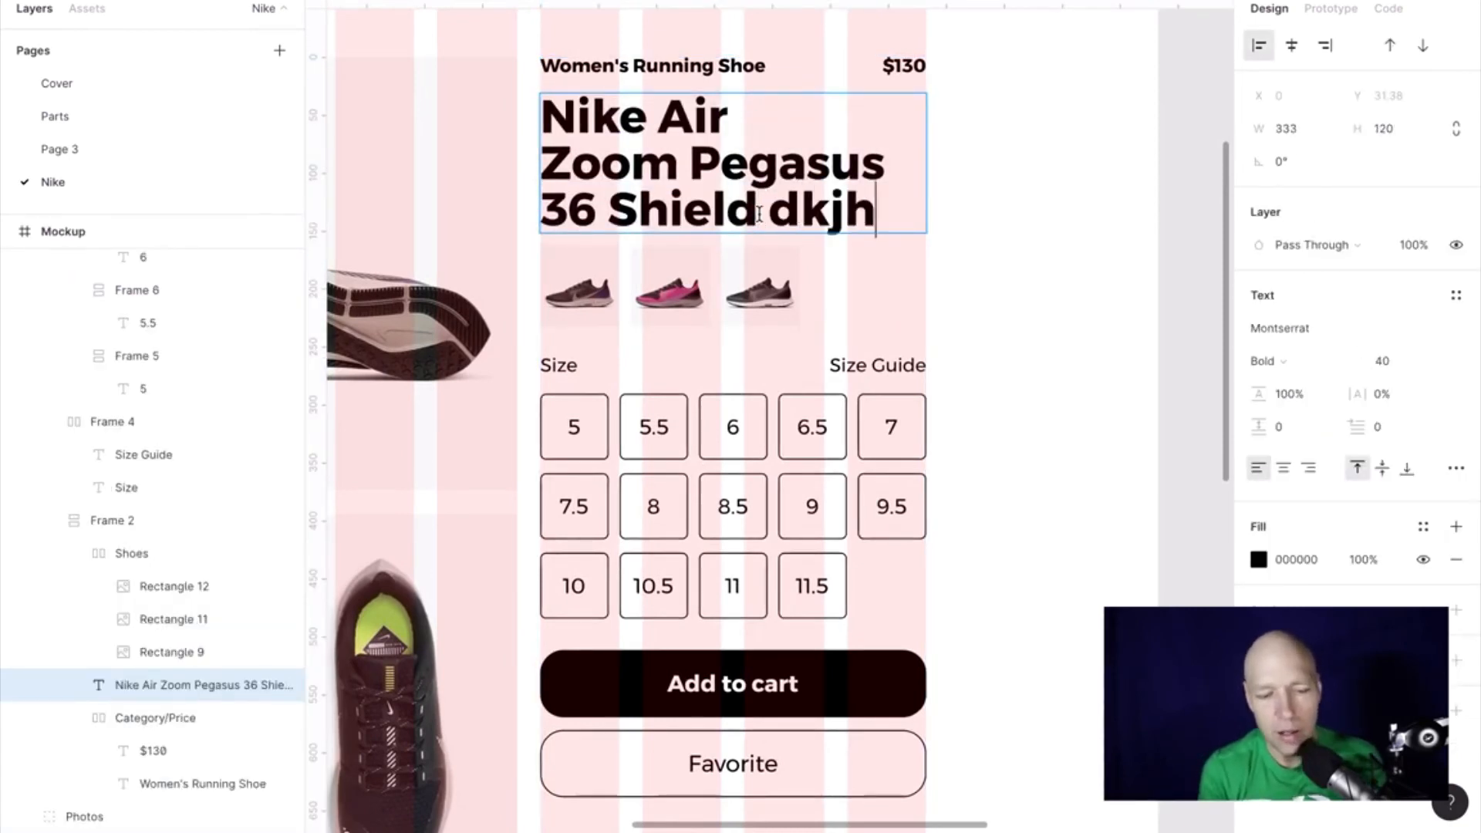
pyautogui.write('d dkfjghkfdg kjdfgh dkgkjdfgh d')
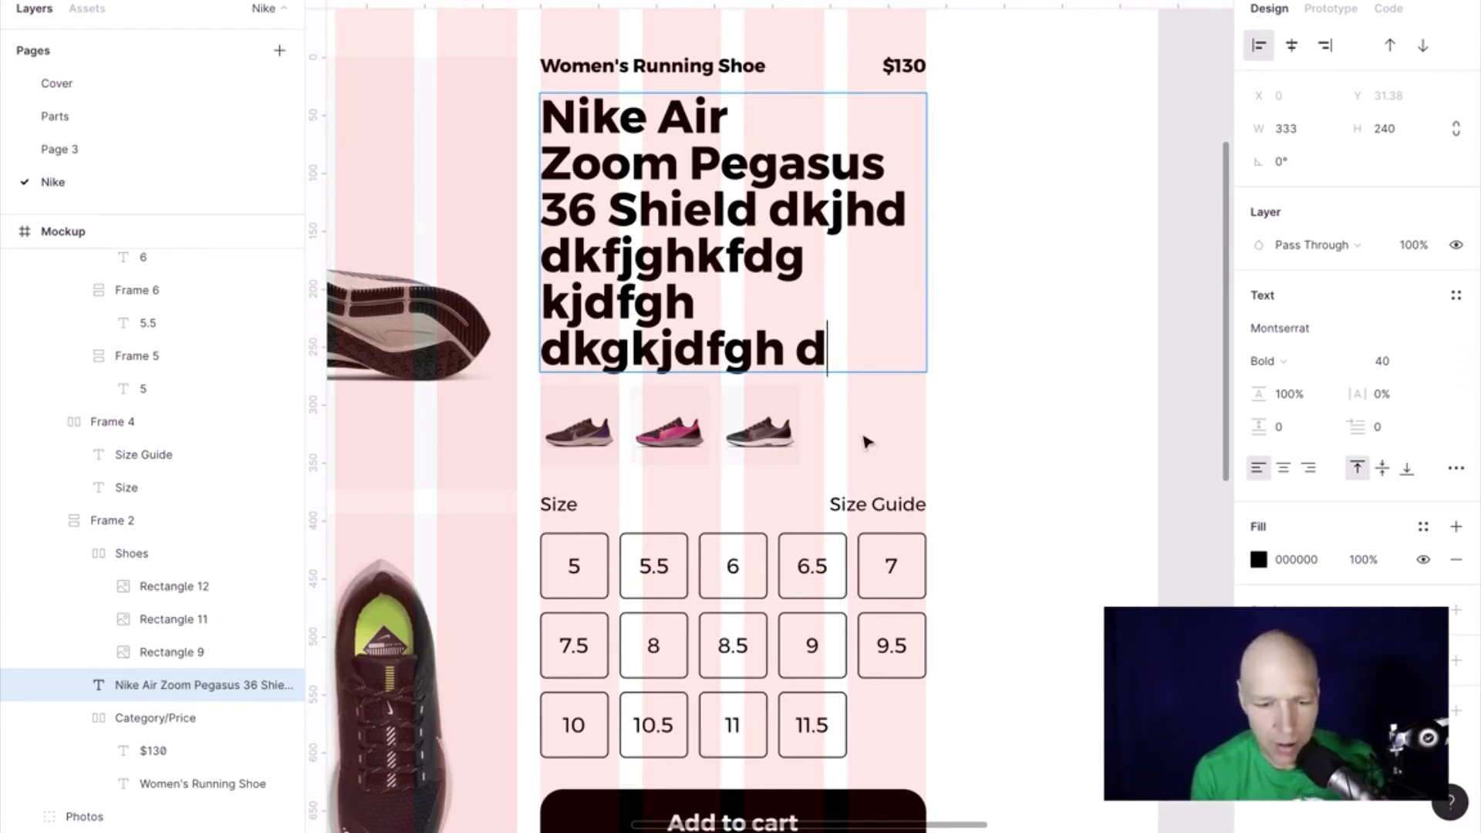
pyautogui.scroll(-5, 867, 434)
pyautogui.scroll(5, 867, 423)
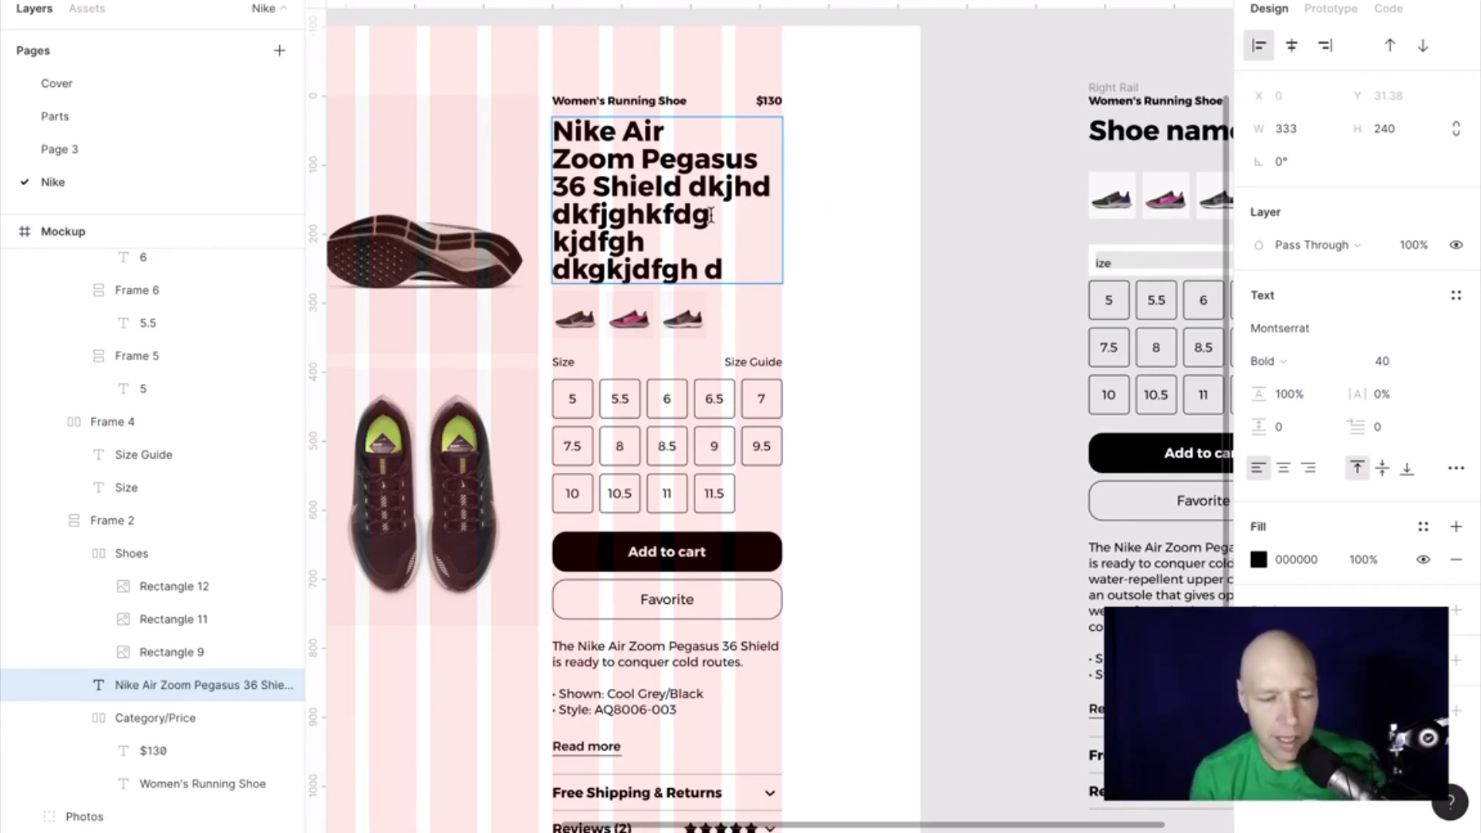
pyautogui.click(692, 553)
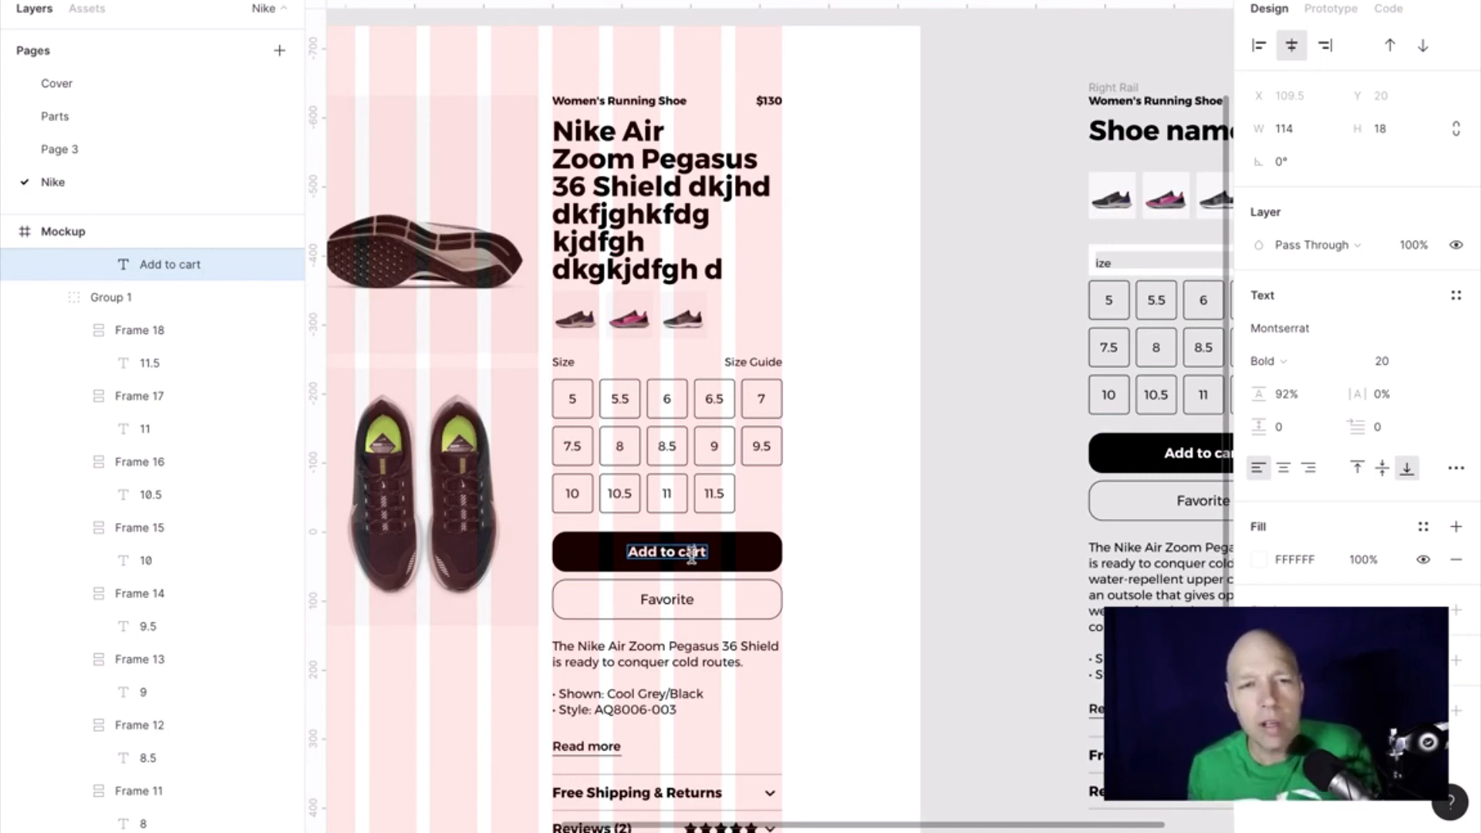
# Step: Replace the mockup's product title with "Brooks X19" and, after a line break, "Ghost Chili Pepper Fire Fast Trends"
pyautogui.click(647, 135)
pyautogui.doubleClick(647, 135)
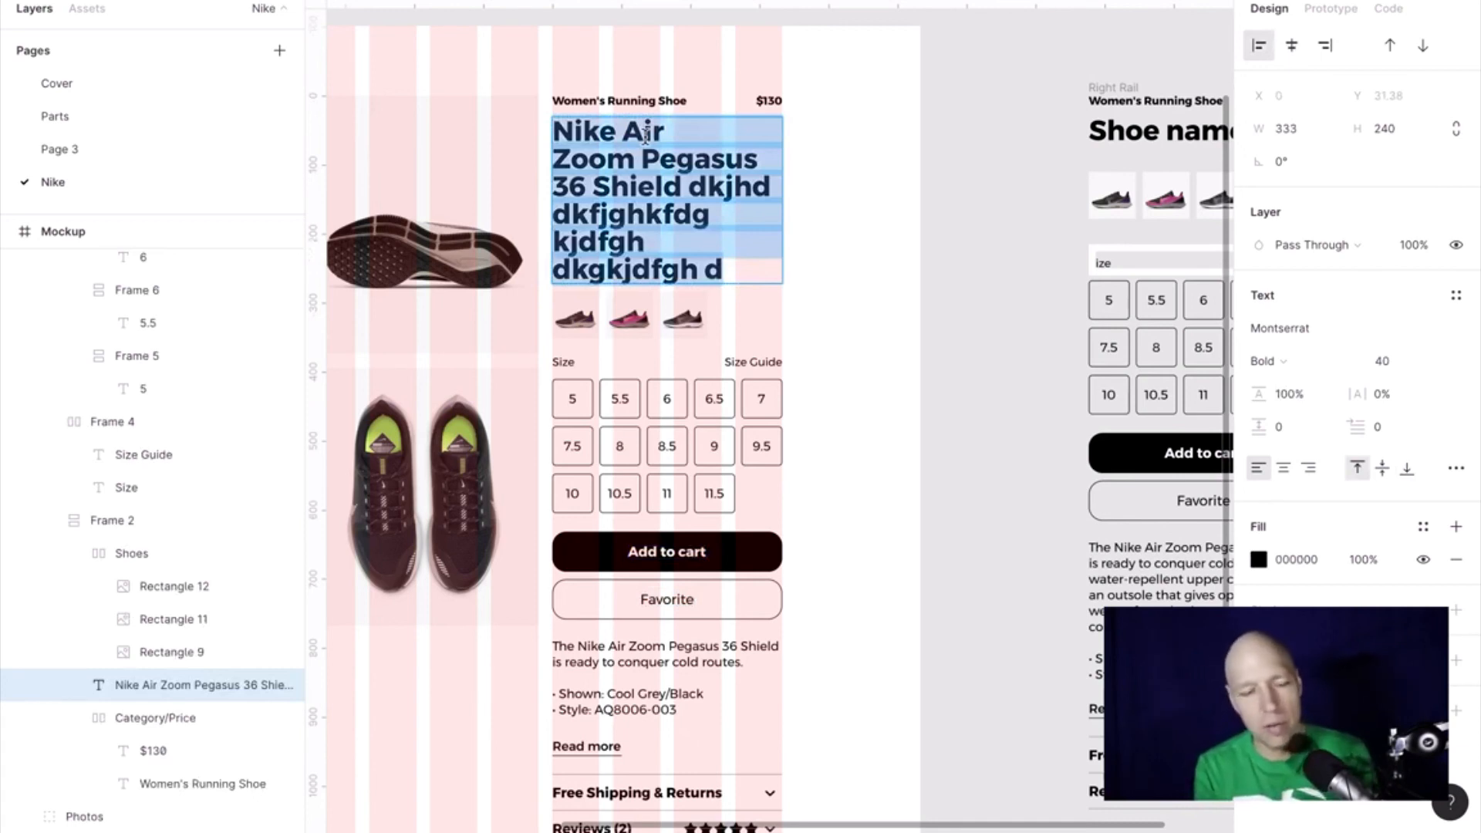
pyautogui.write('Brook')
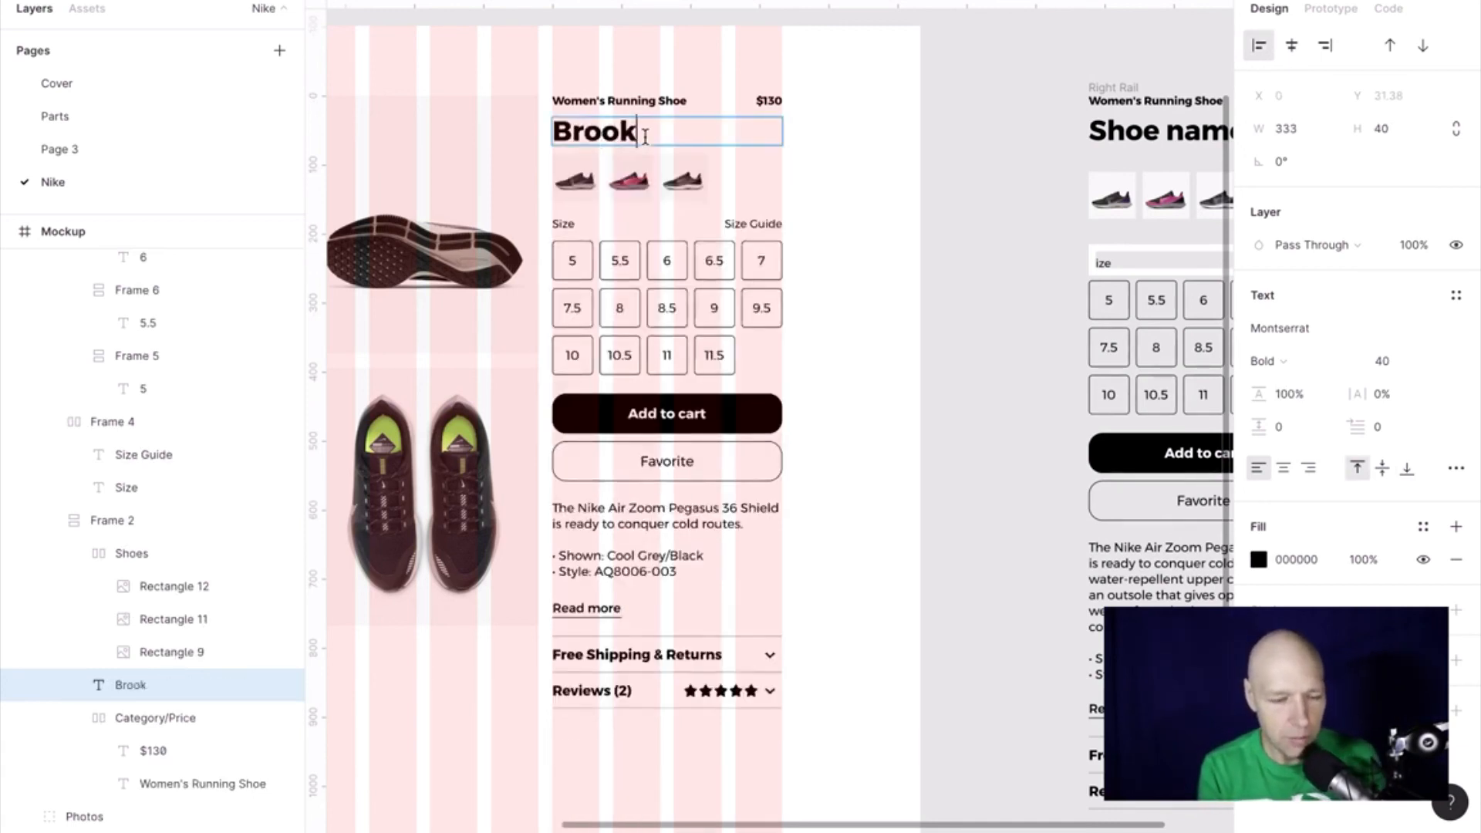
pyautogui.write('s X19')
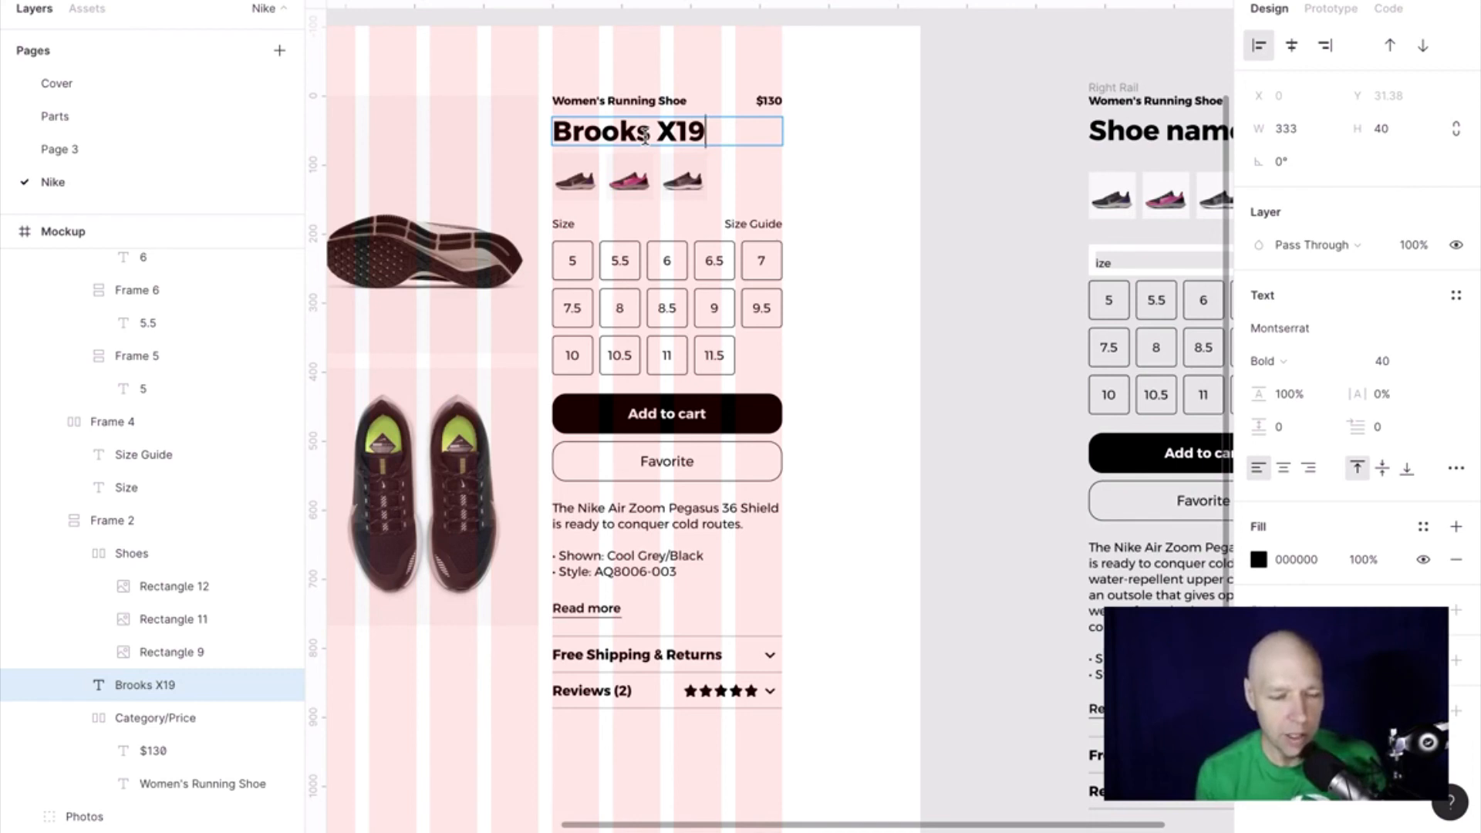
pyautogui.press('Return')
pyautogui.write('Adr')
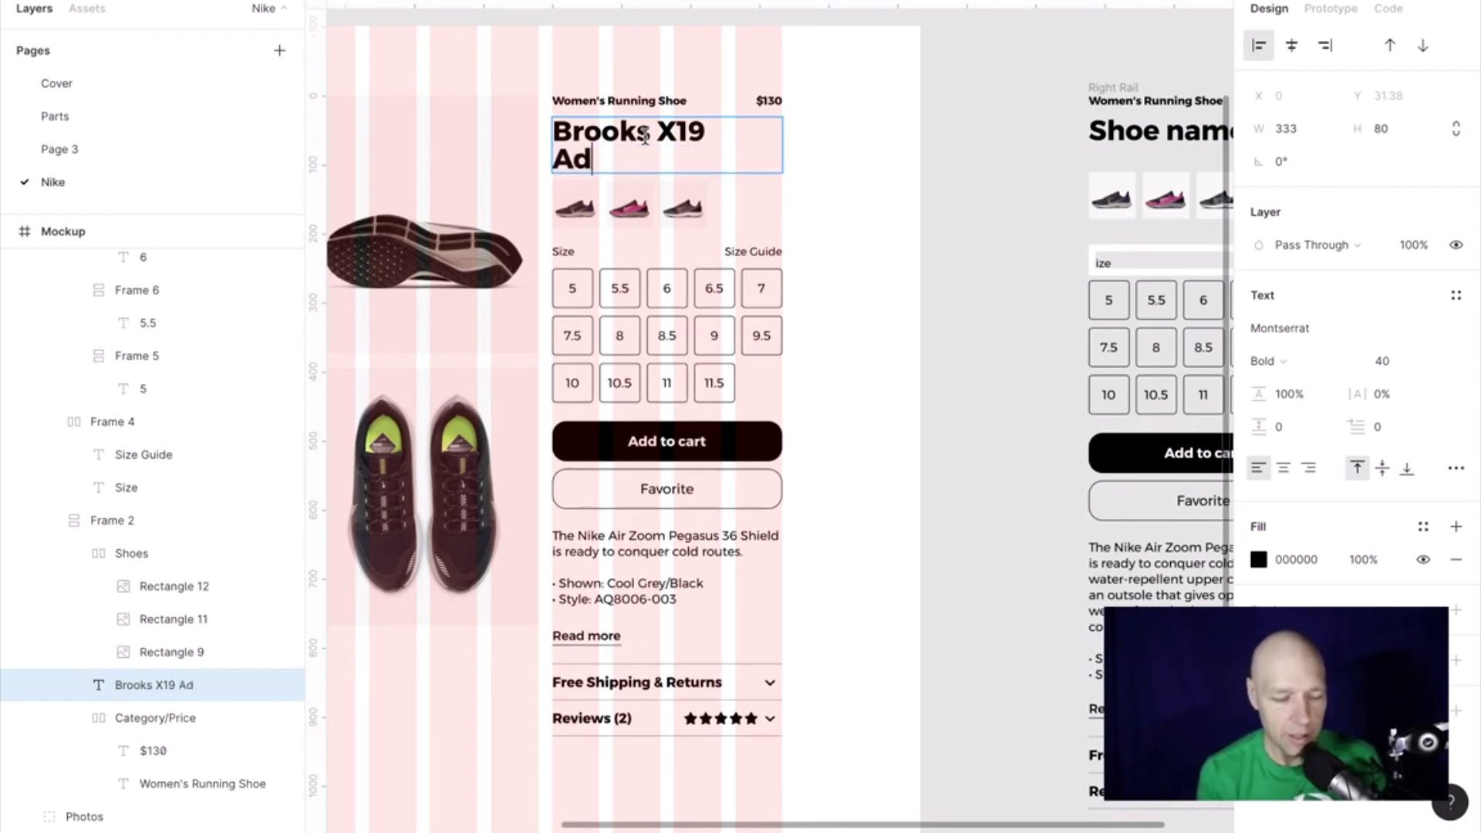
pyautogui.press('BackSpace')
pyautogui.press('BackSpace')
pyautogui.press('BackSpace')
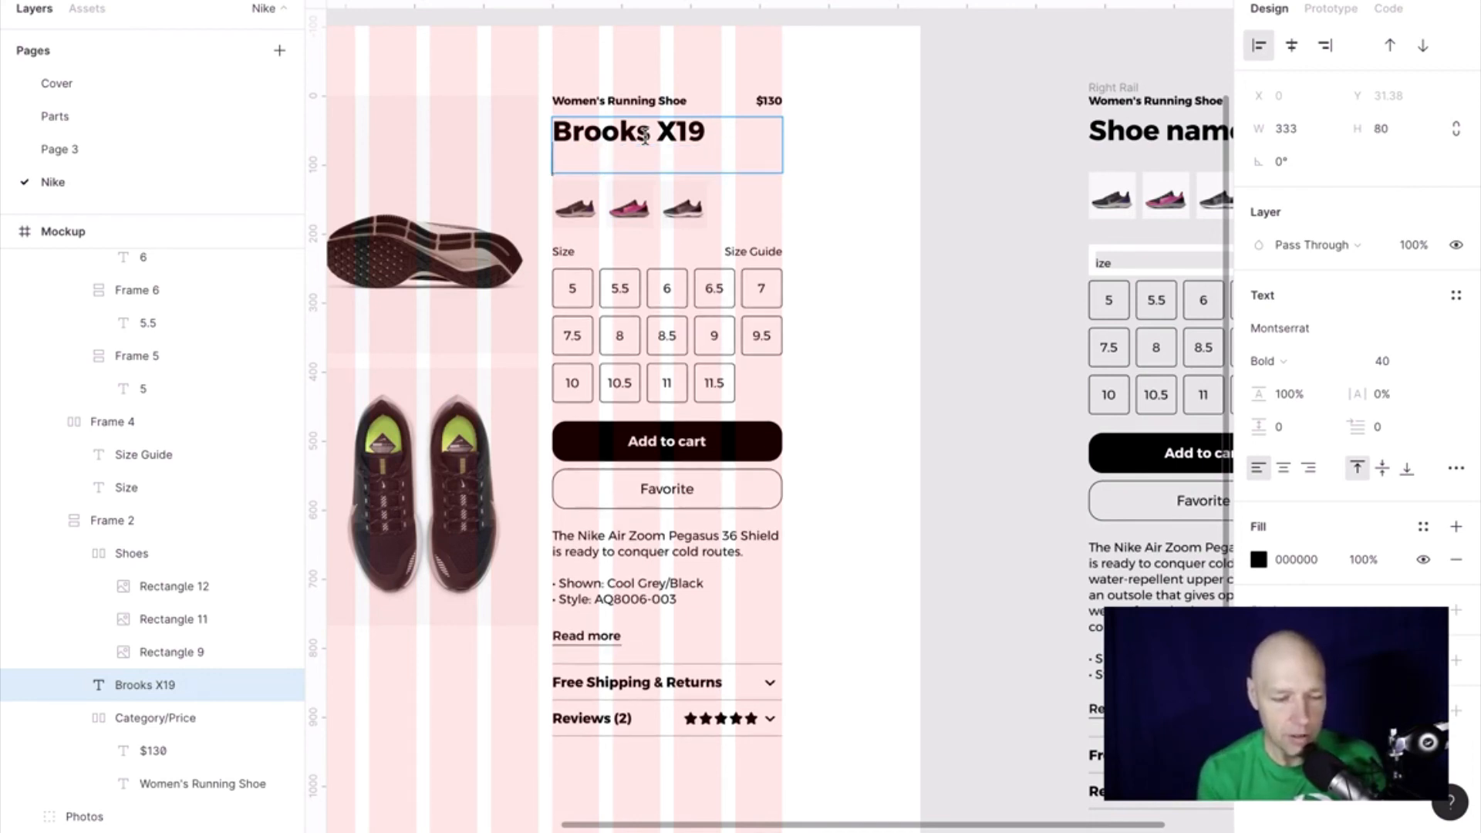
pyautogui.write('Ghost ')
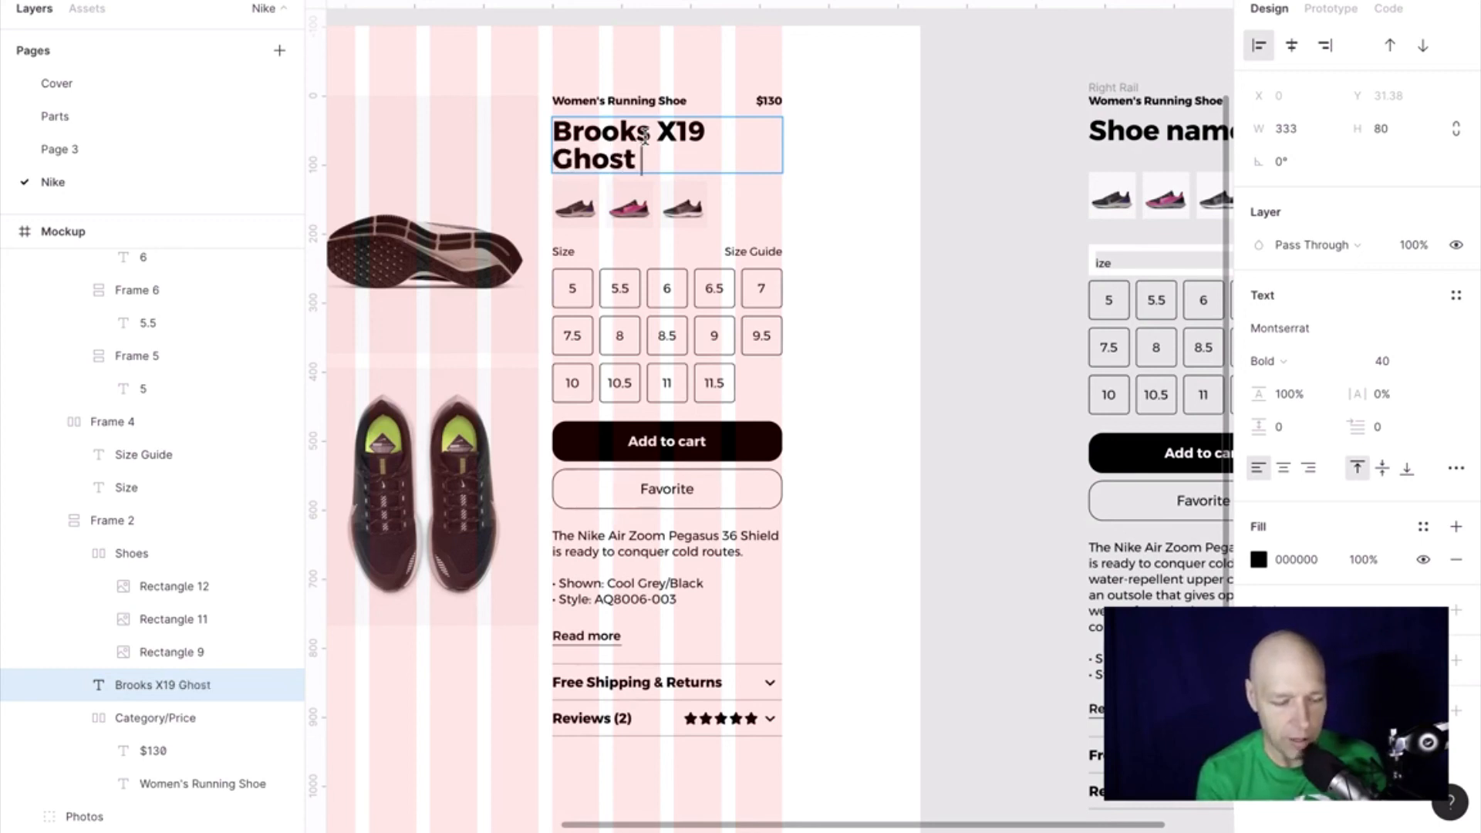
pyautogui.write('Chili ')
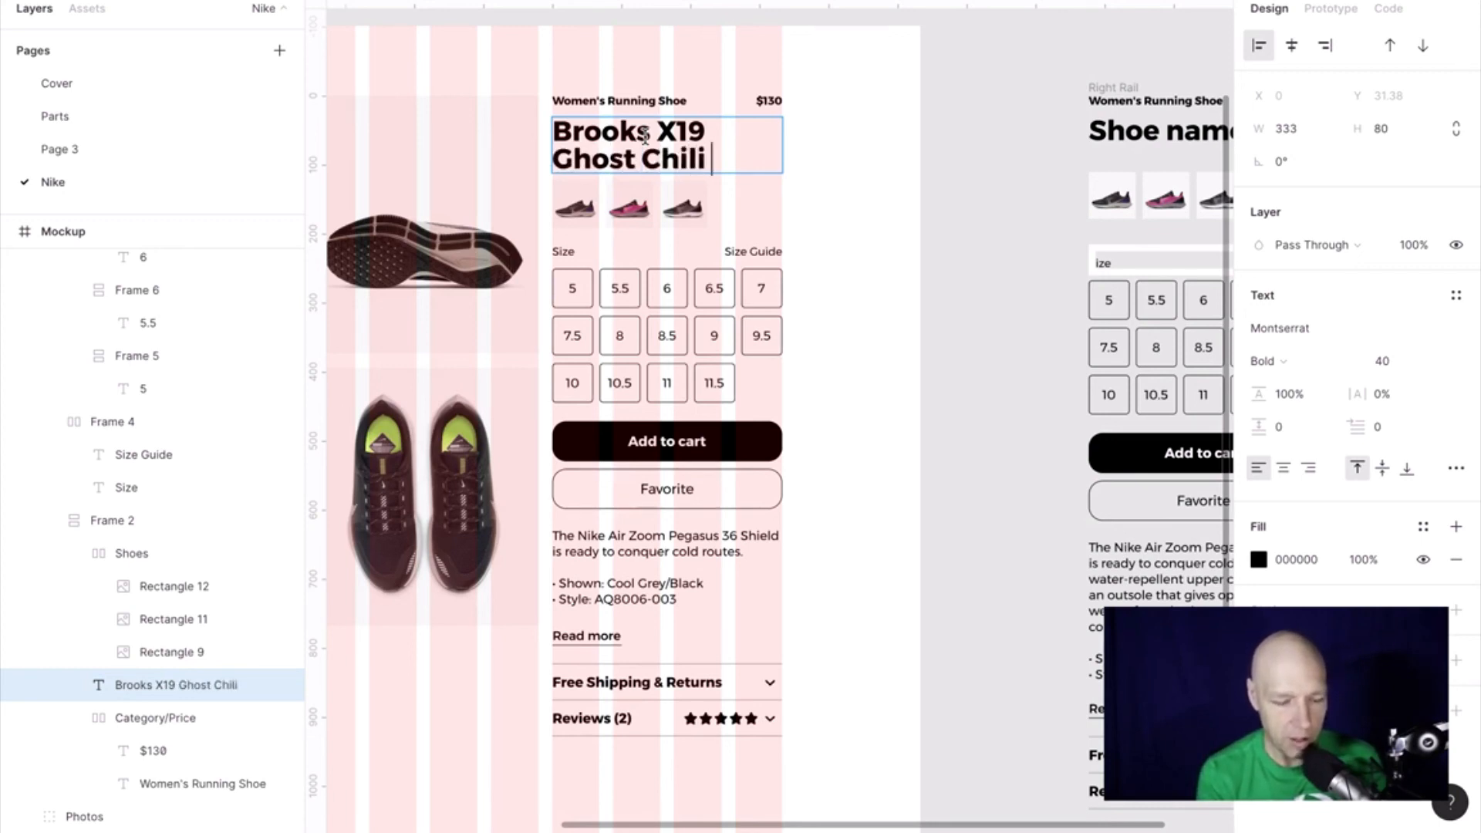
pyautogui.write('Pepper F')
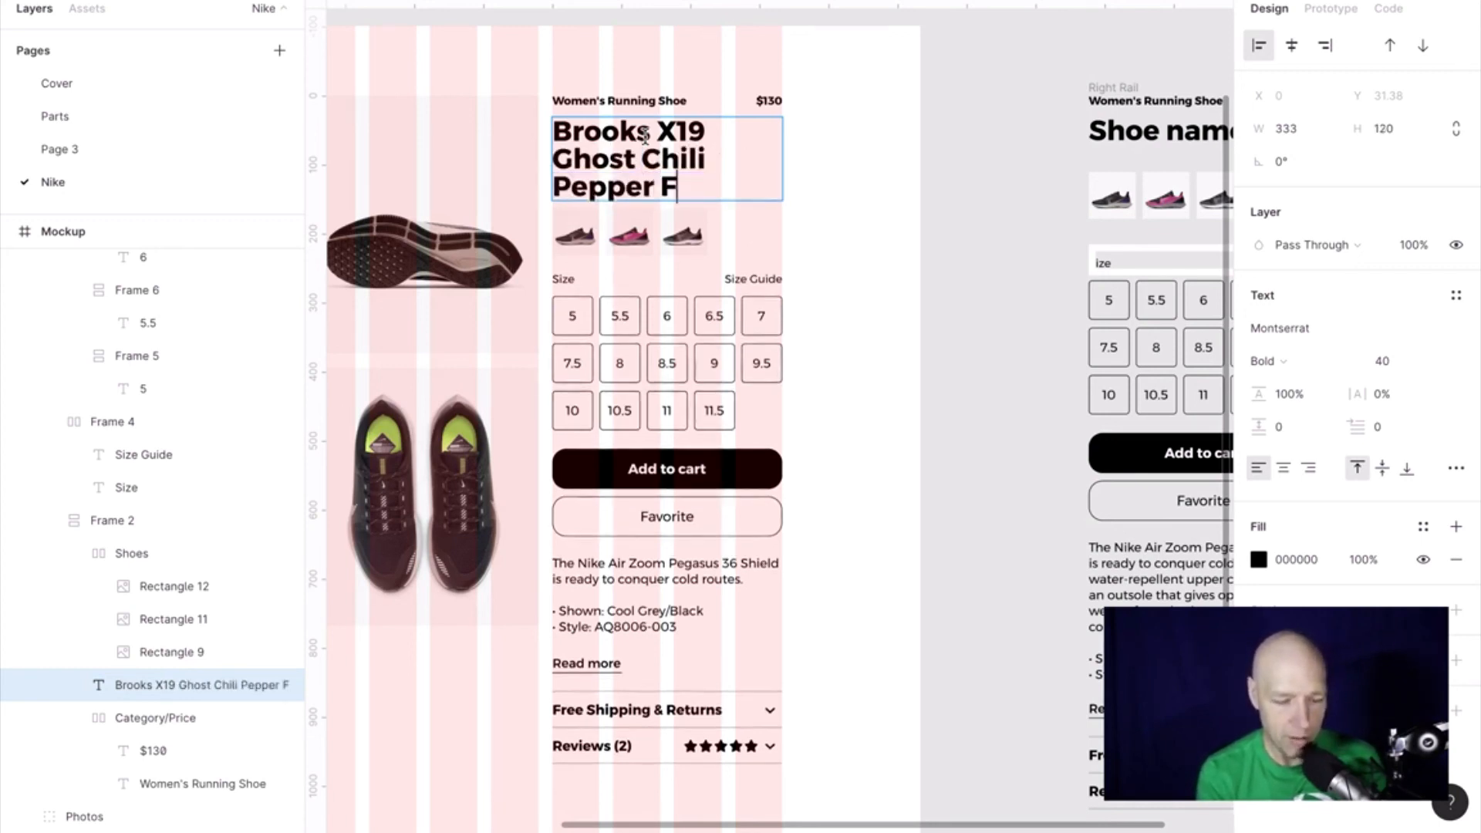
pyautogui.write('ire Fast')
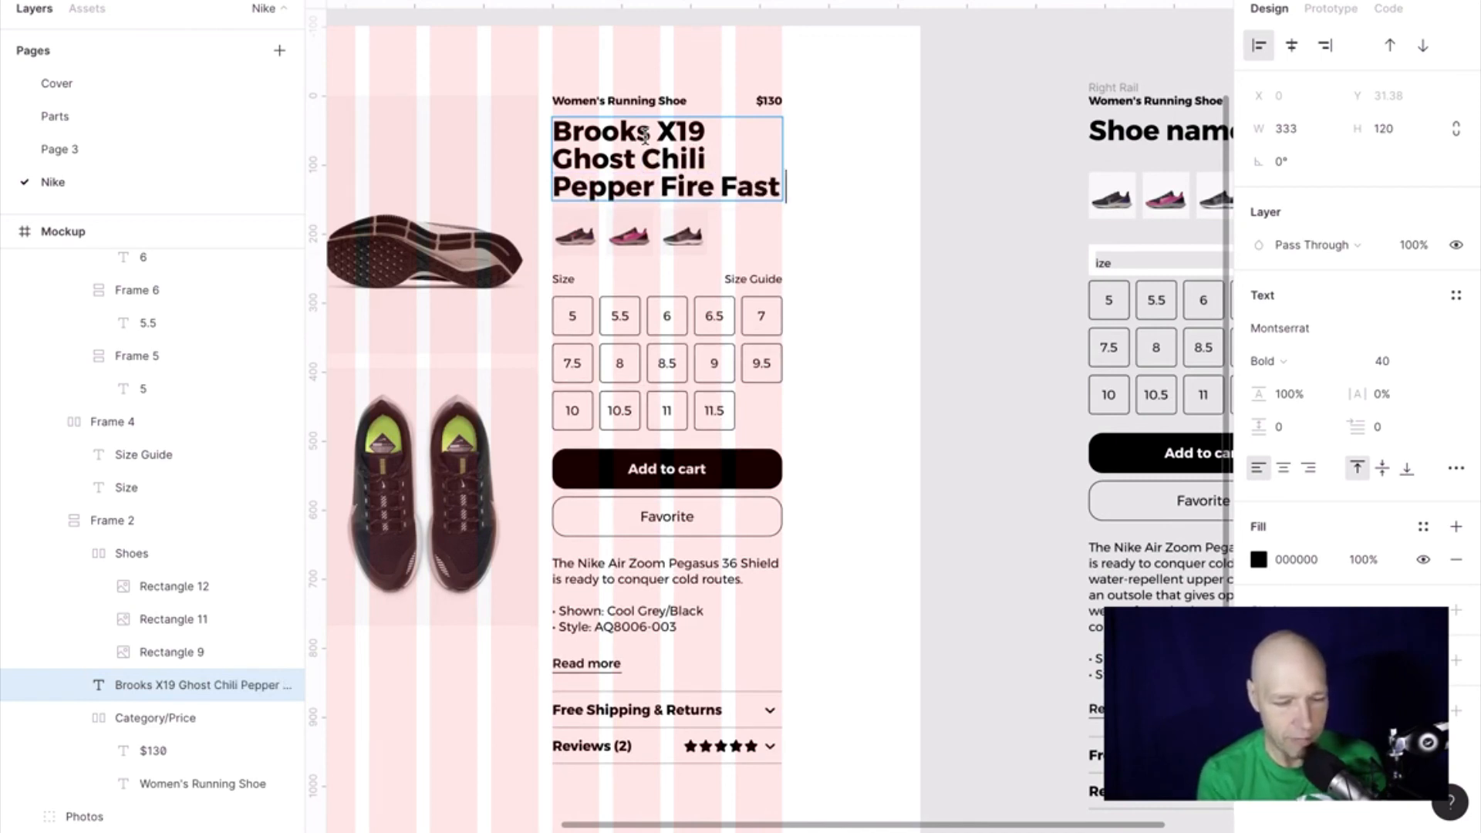
pyautogui.write(' tren')
pyautogui.press('BackSpace')
pyautogui.press('BackSpace')
pyautogui.press('BackSpace')
pyautogui.press('BackSpace')
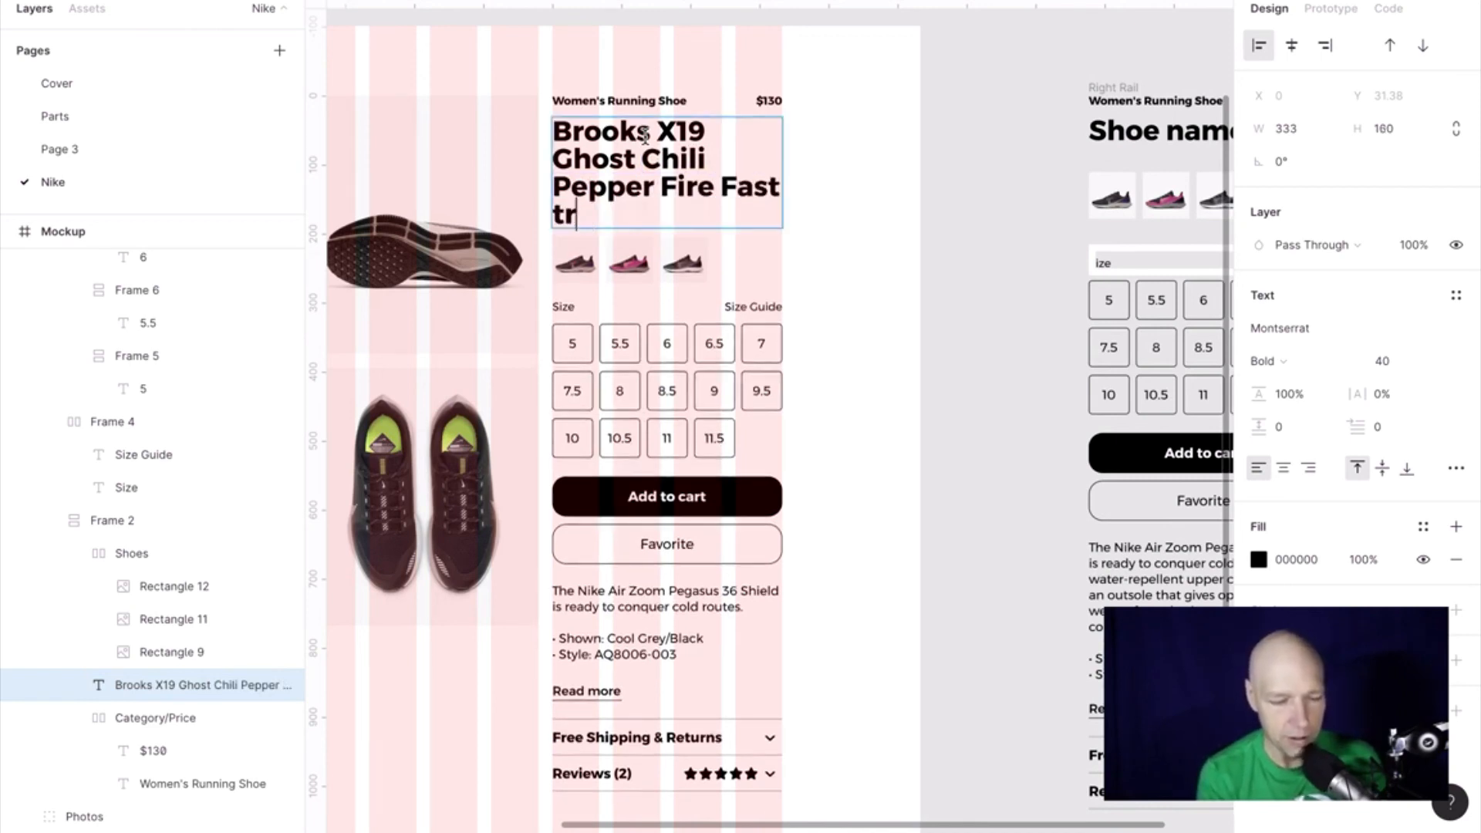
pyautogui.write('Trends')
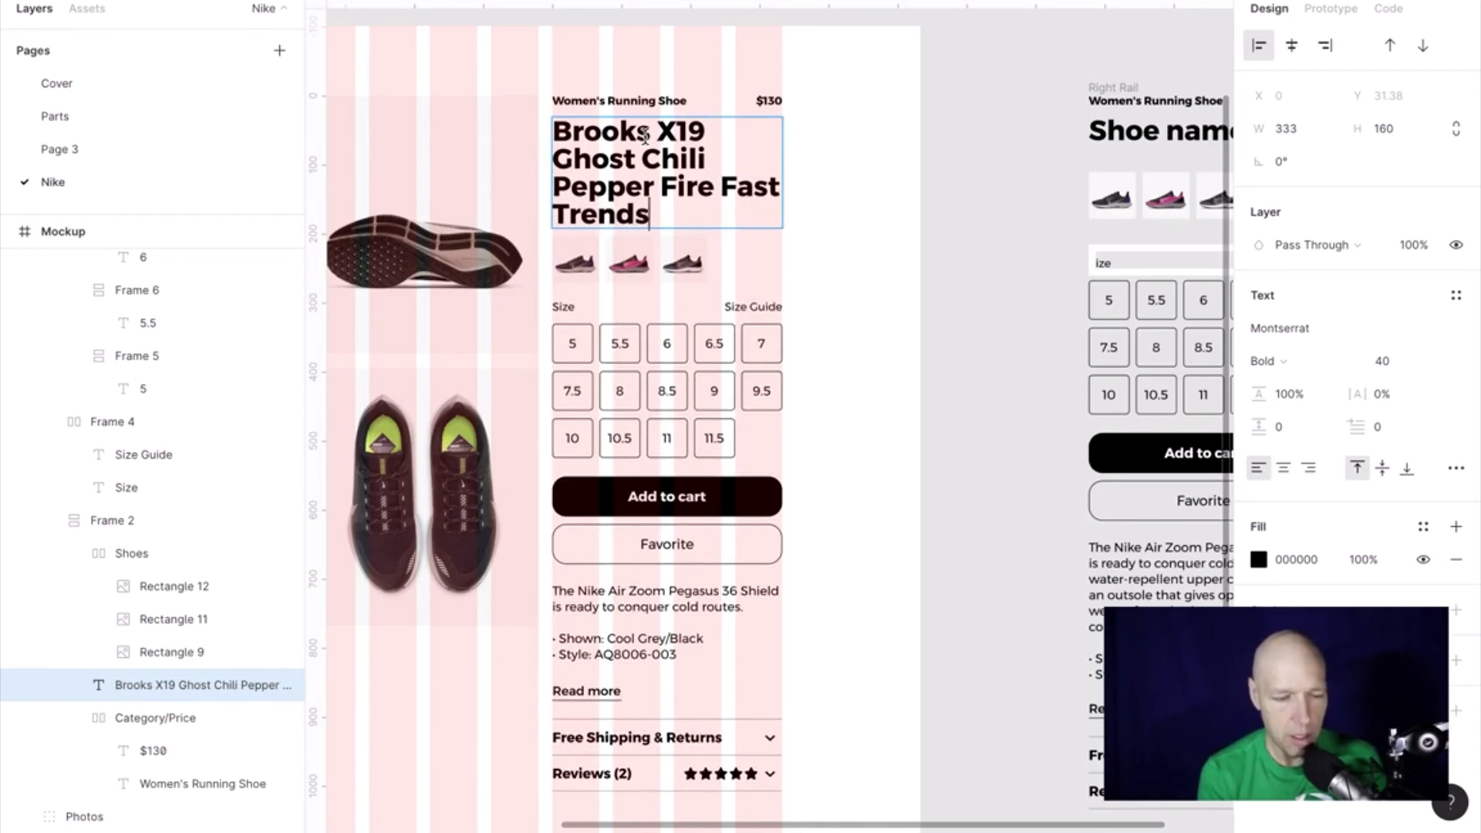
pyautogui.press('Escape')
pyautogui.click(987, 195)
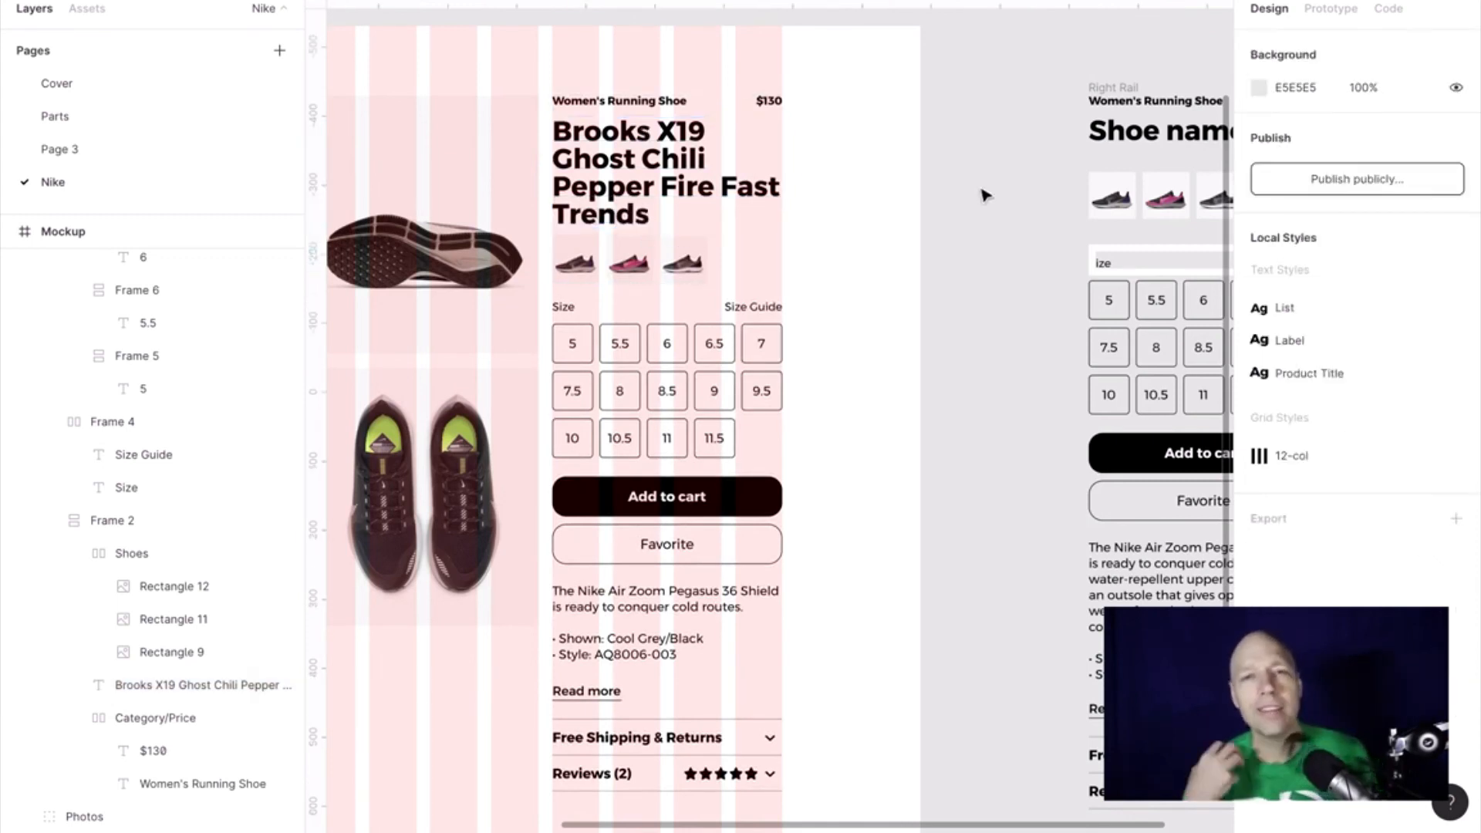